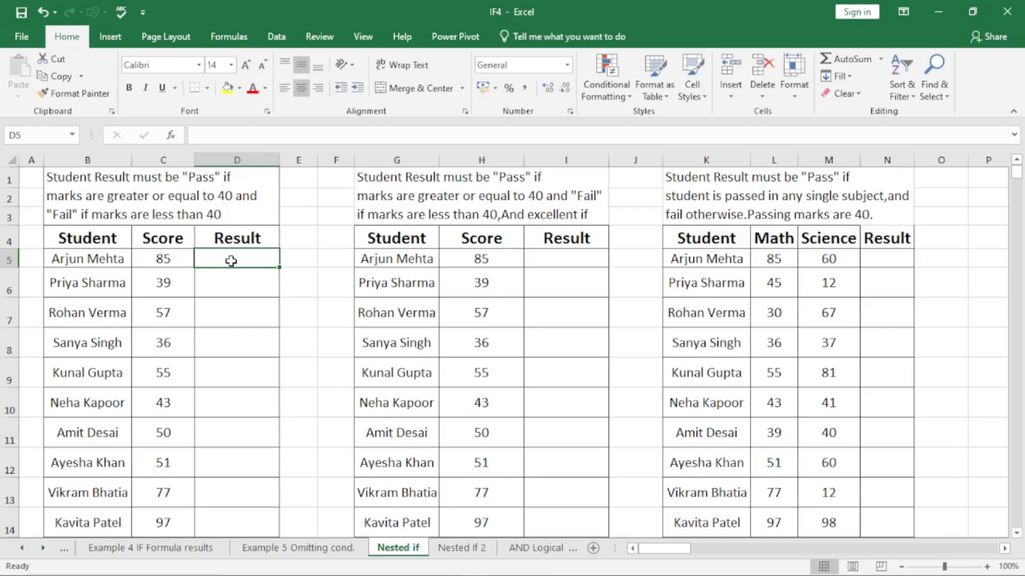
Enter the formula =IF(C5>=40,"Pass","Fail") in D5, the first Result cell of the first table
text(=if)
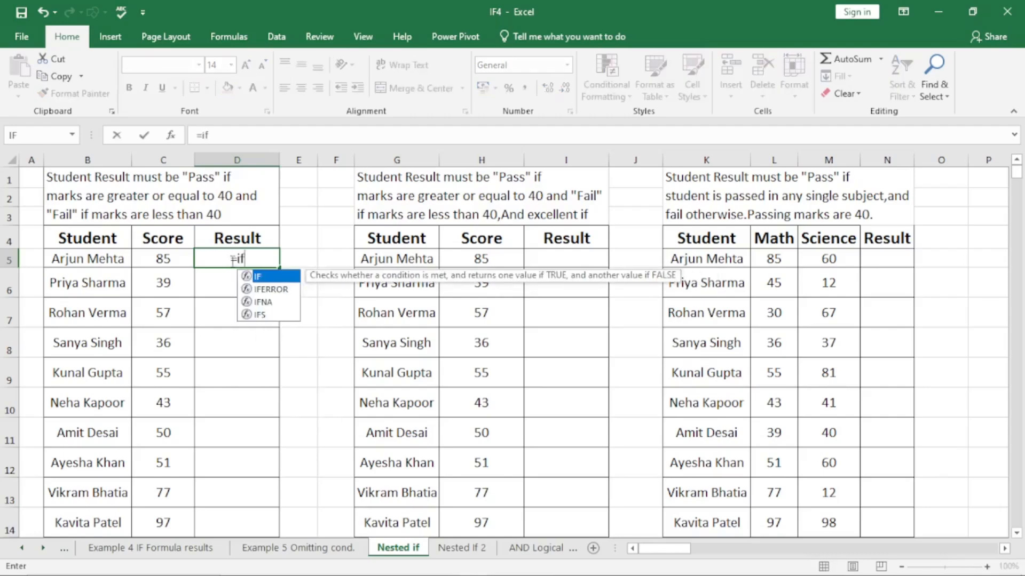
key(Tab)
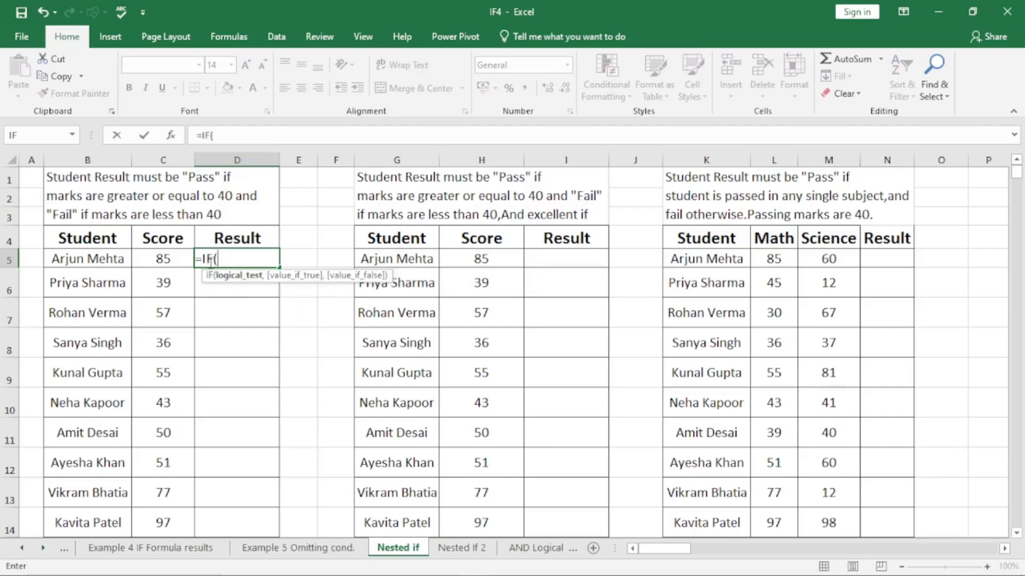
click(168, 260)
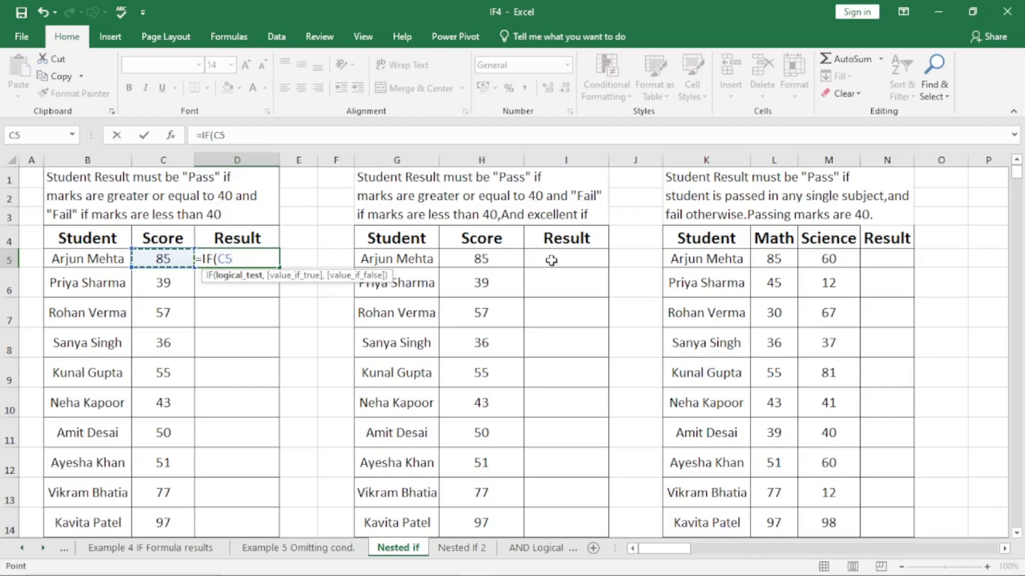
text(>=40,)
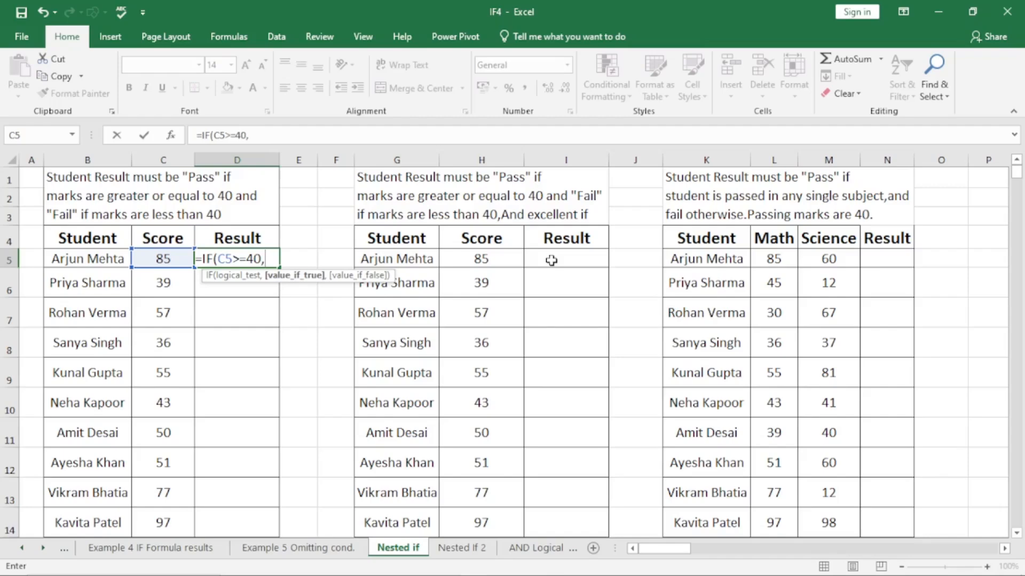
text(@)
key(BackSpace)
click(270, 257)
text("Pass",")
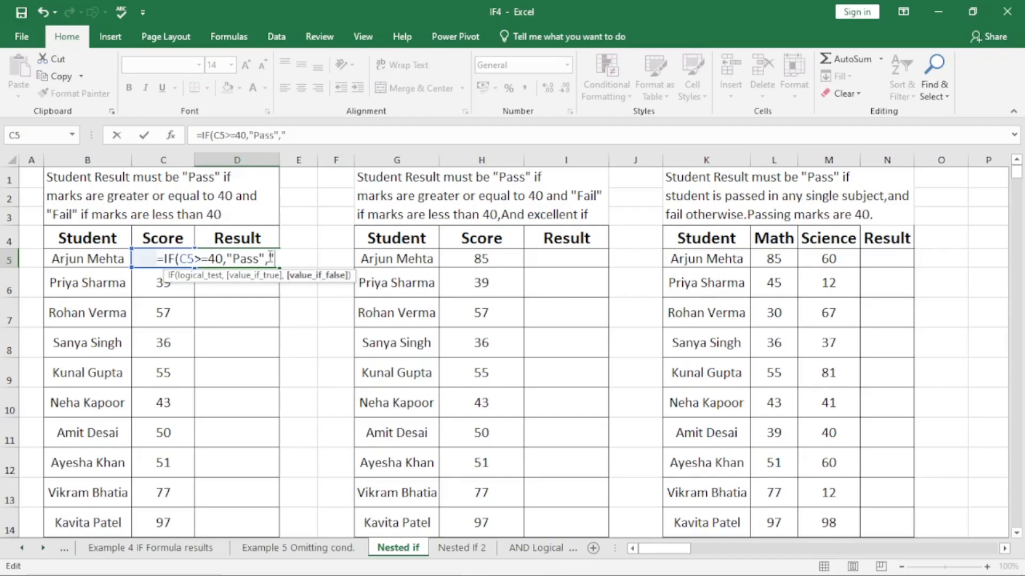
text(Fail"))
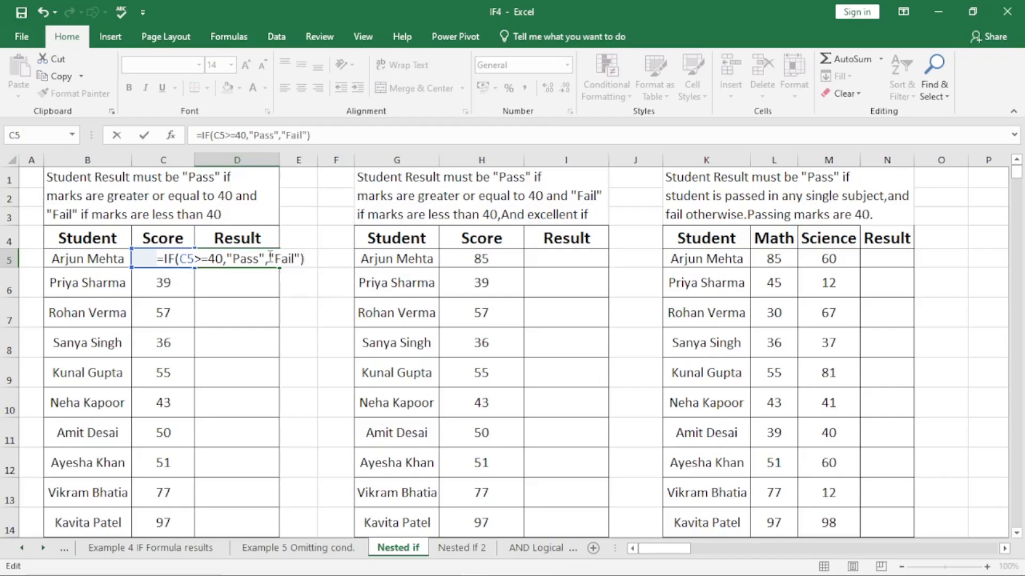
key(Return)
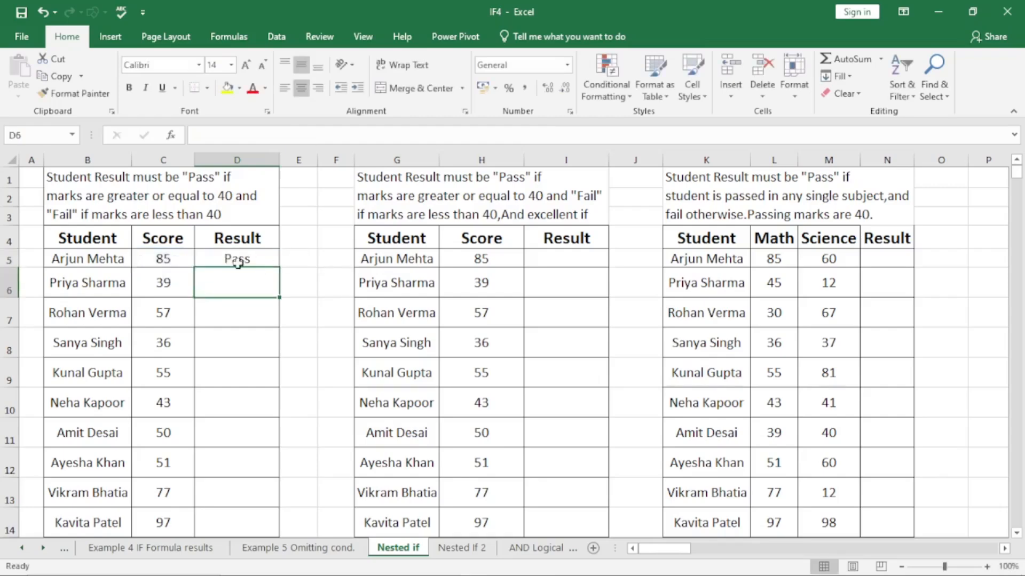
Fill the D5 formula down the first table's Result column and check the copied formulas in D6 and D8
click(261, 257)
double_click(279, 268)
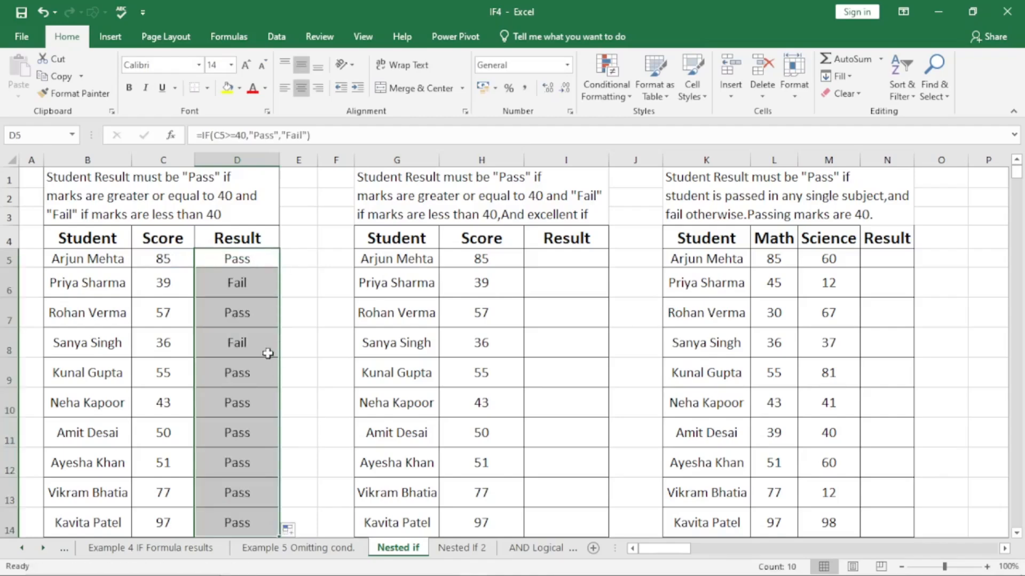
click(240, 285)
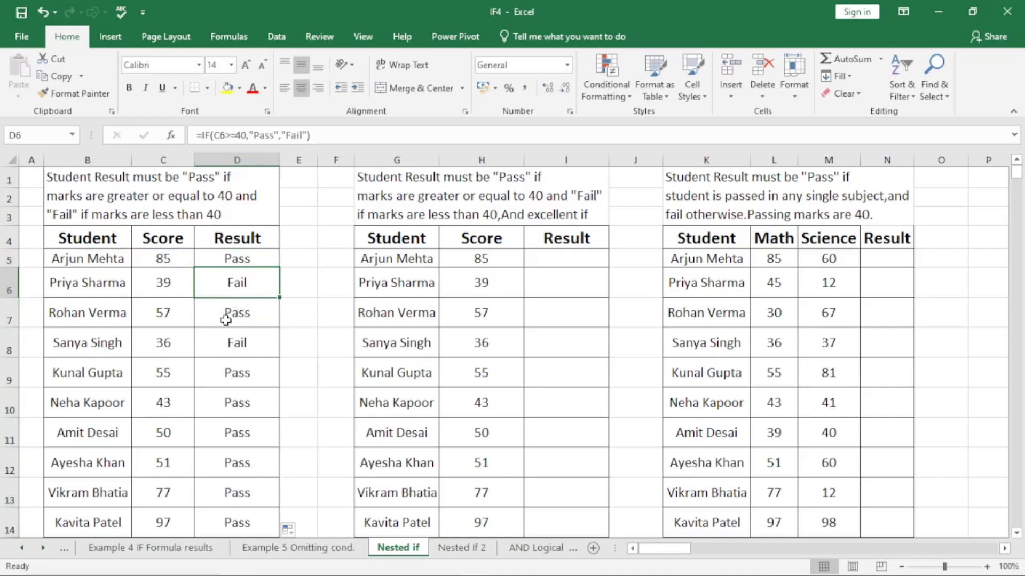
scroll(213, 368, down, 3)
scroll(214, 369, up, 3)
click(244, 340)
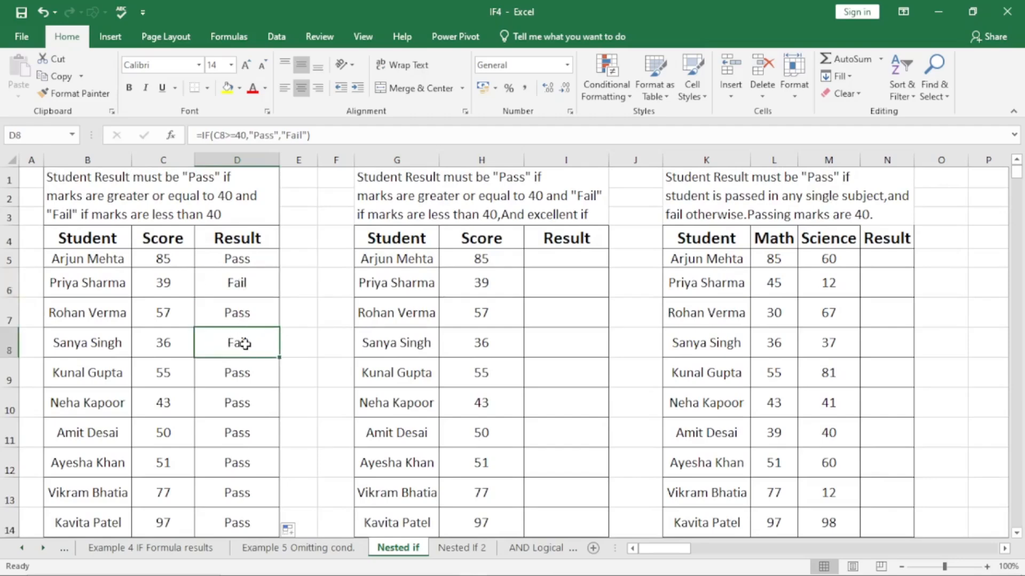
Set the score in C11 of the first table to 27
click(160, 429)
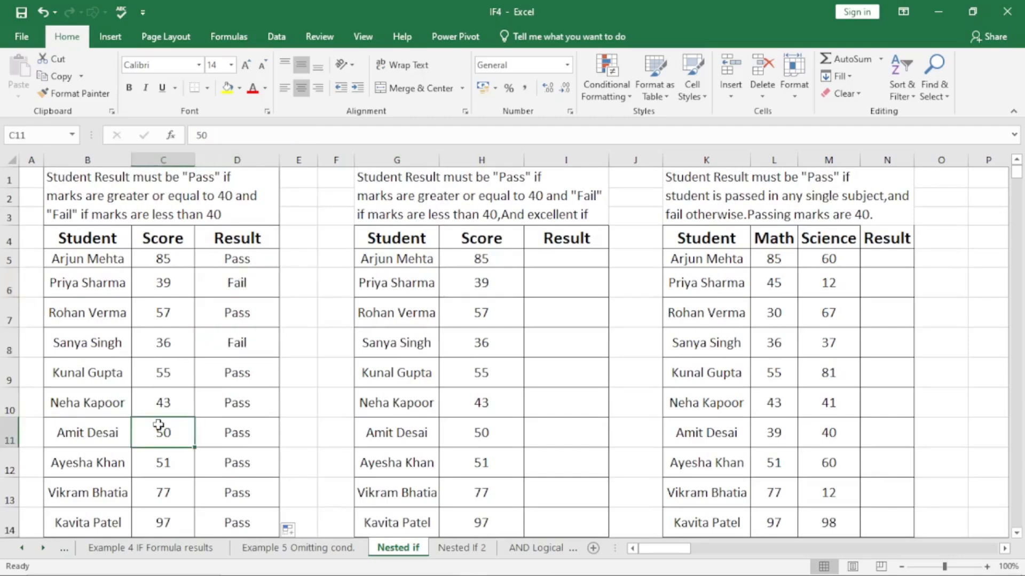
text(27)
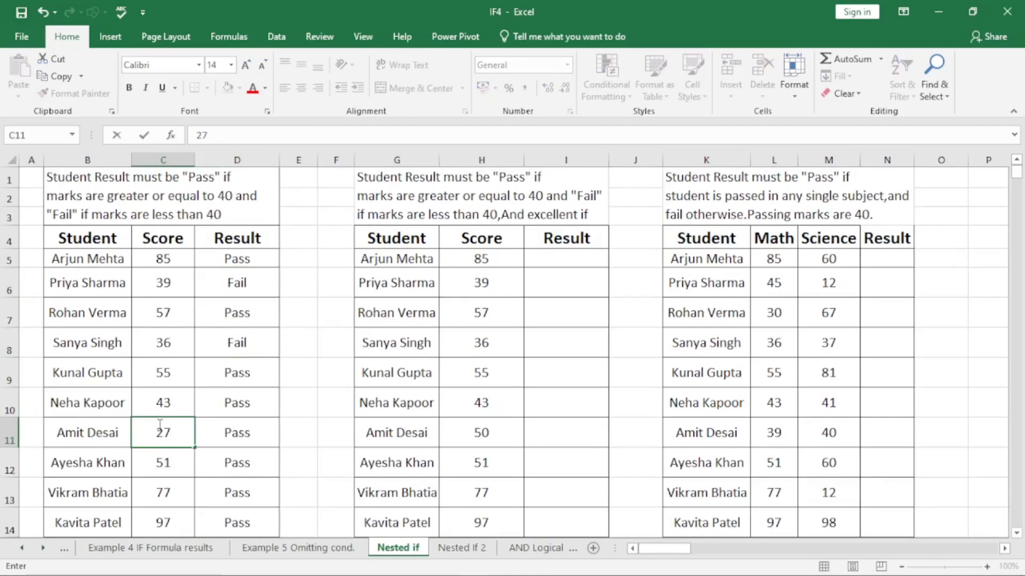
key(Return)
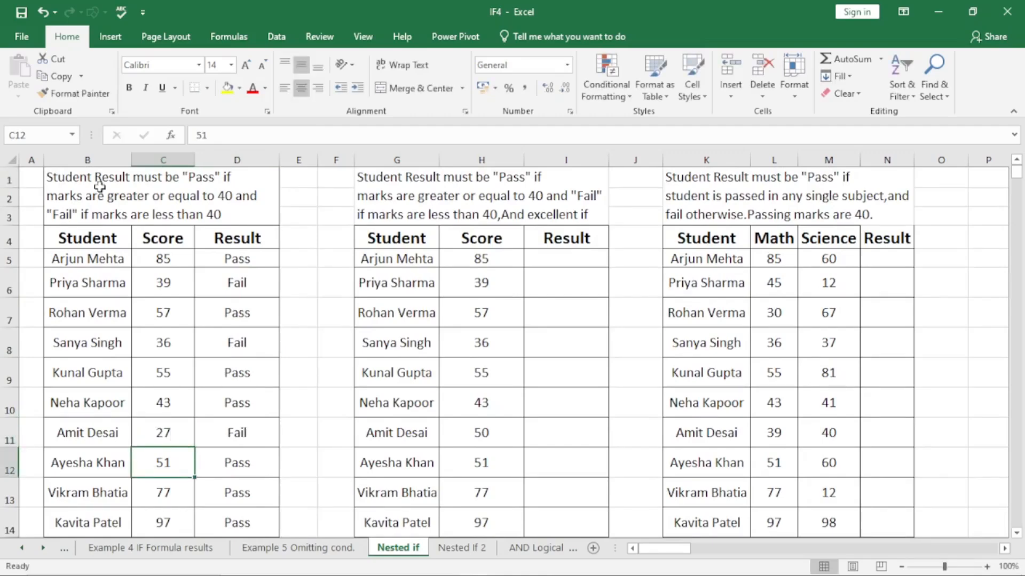
Make row 3 taller to fit the criteria text and begin the formula in I5 with =IF(H5>=80,"Excellent",
click(560, 261)
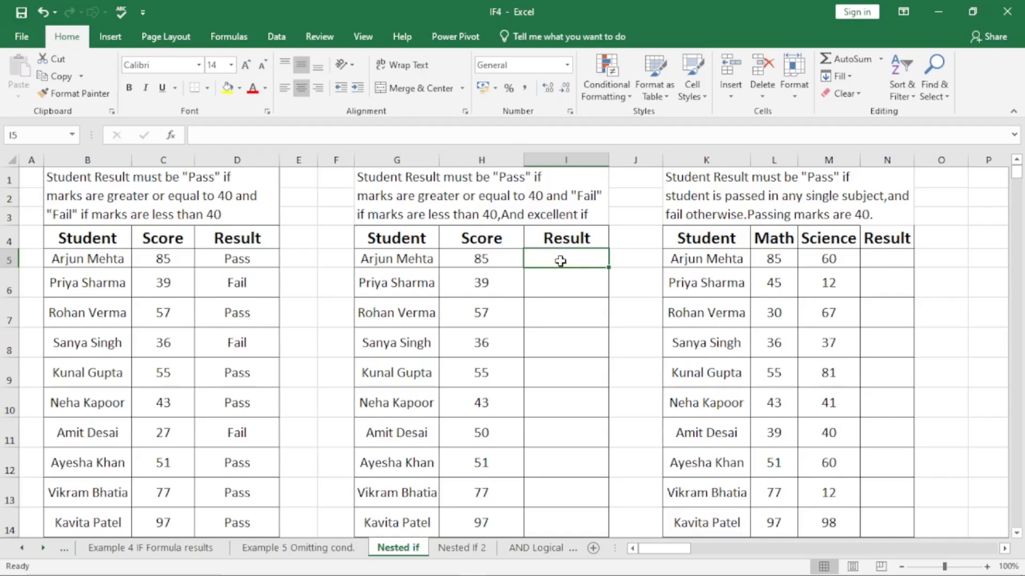
drag(17, 224, 17, 244)
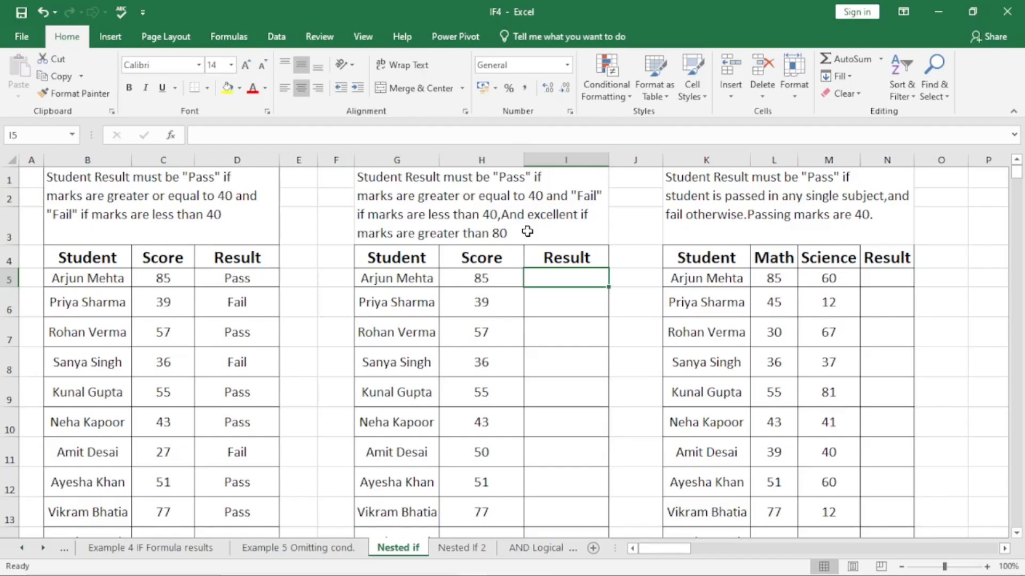
text(=if)
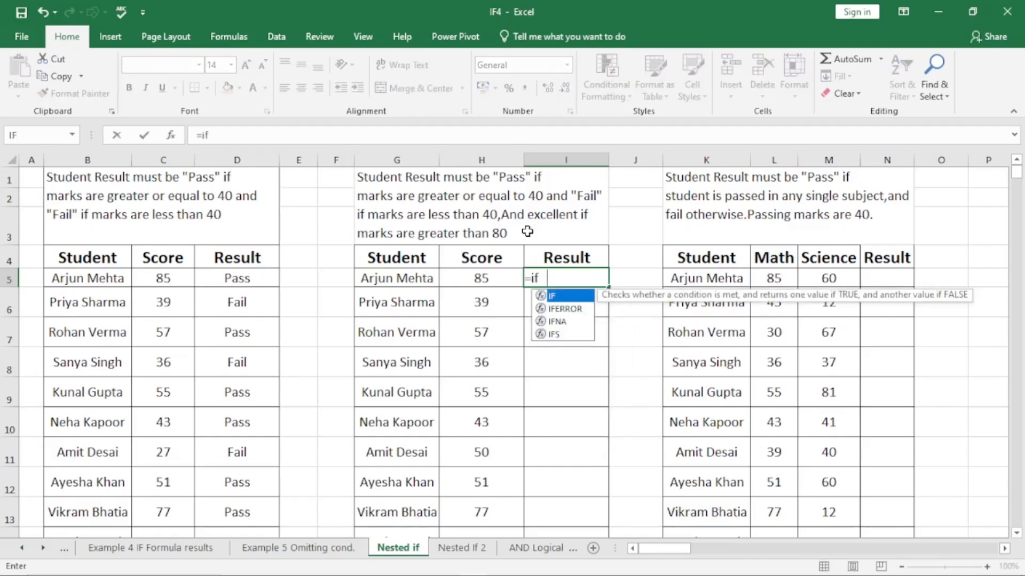
key(Tab)
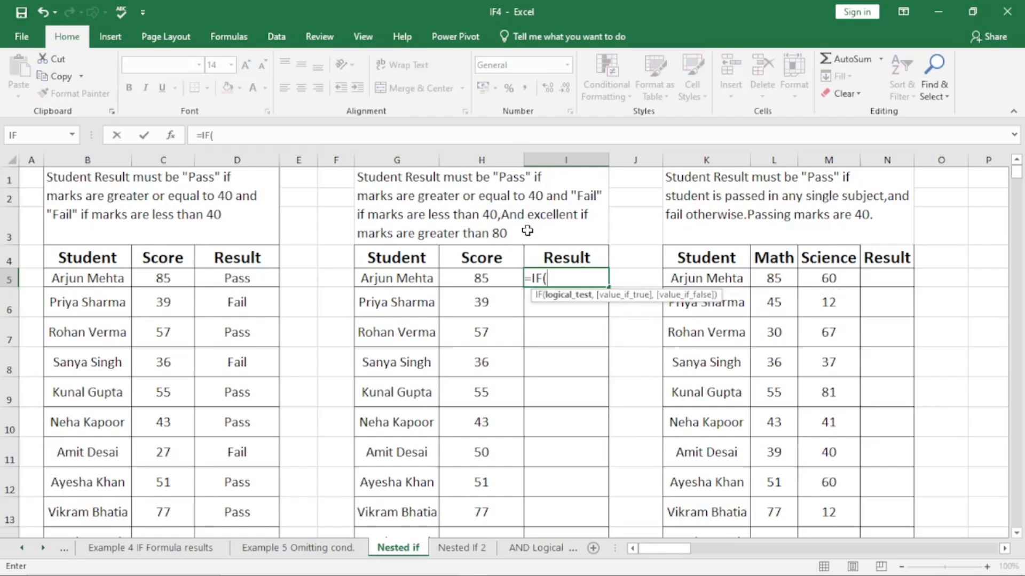
click(491, 276)
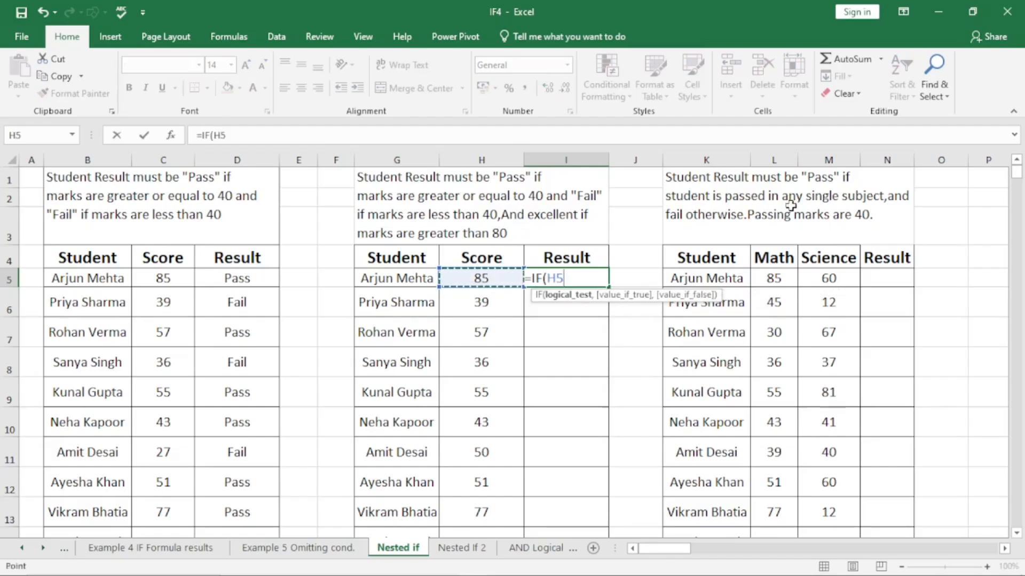
text(> =)
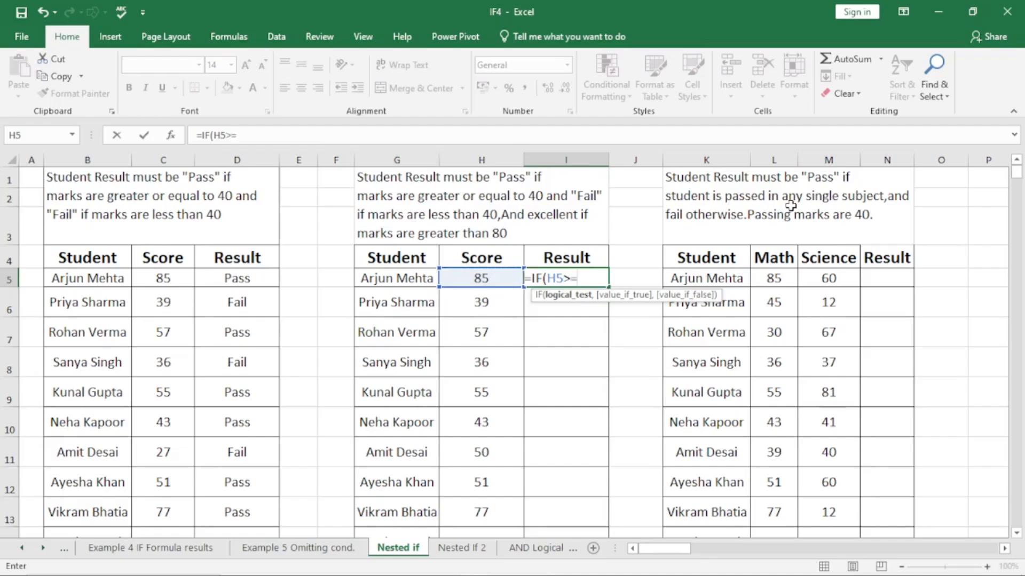
text(80,)
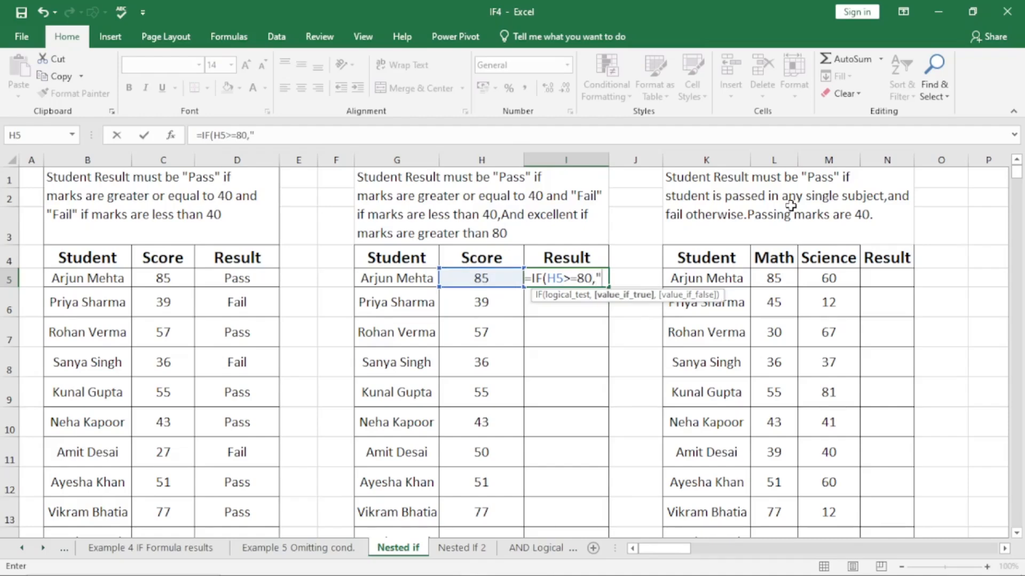
text("Ex)
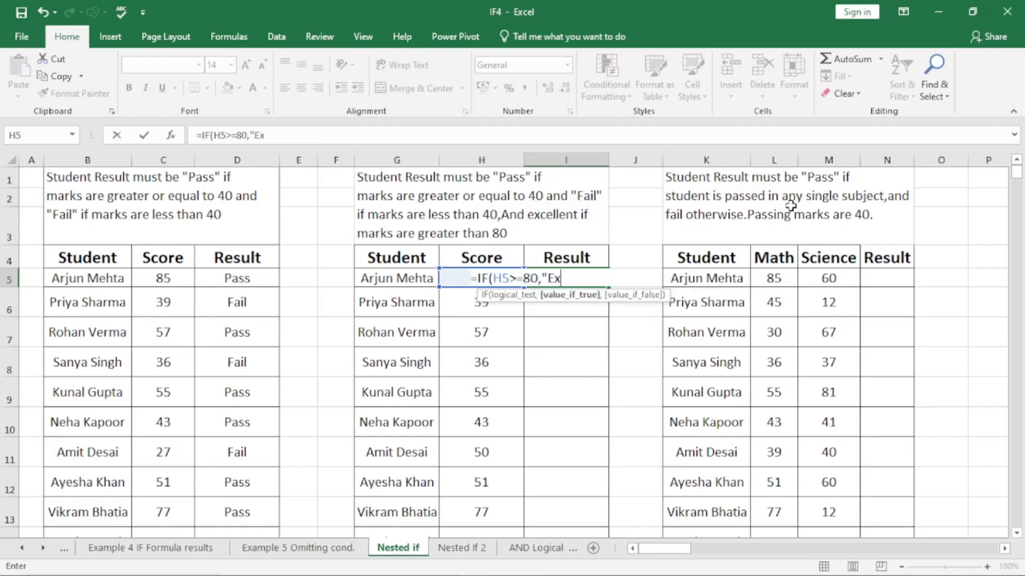
text(cellent")
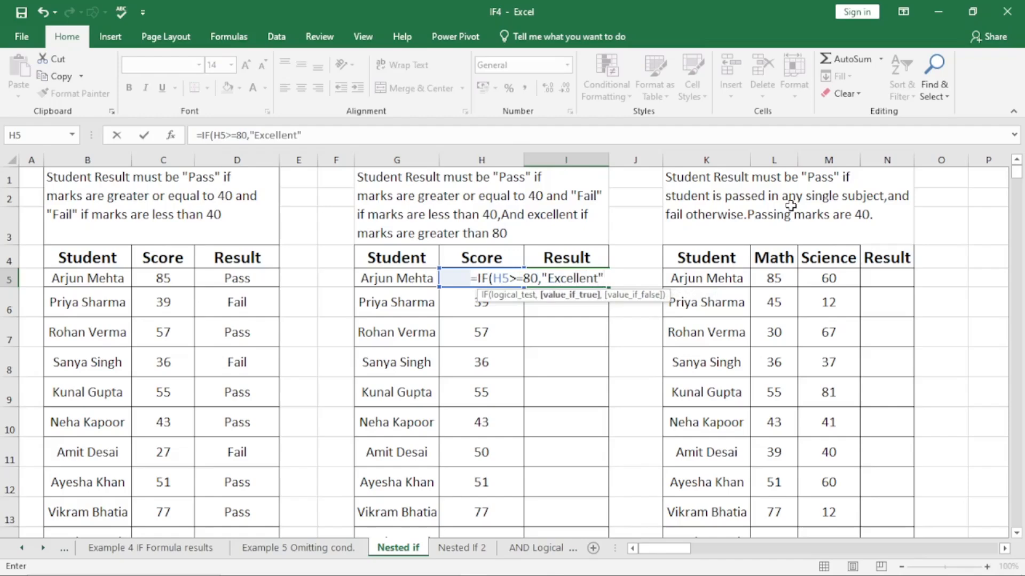
text(,)
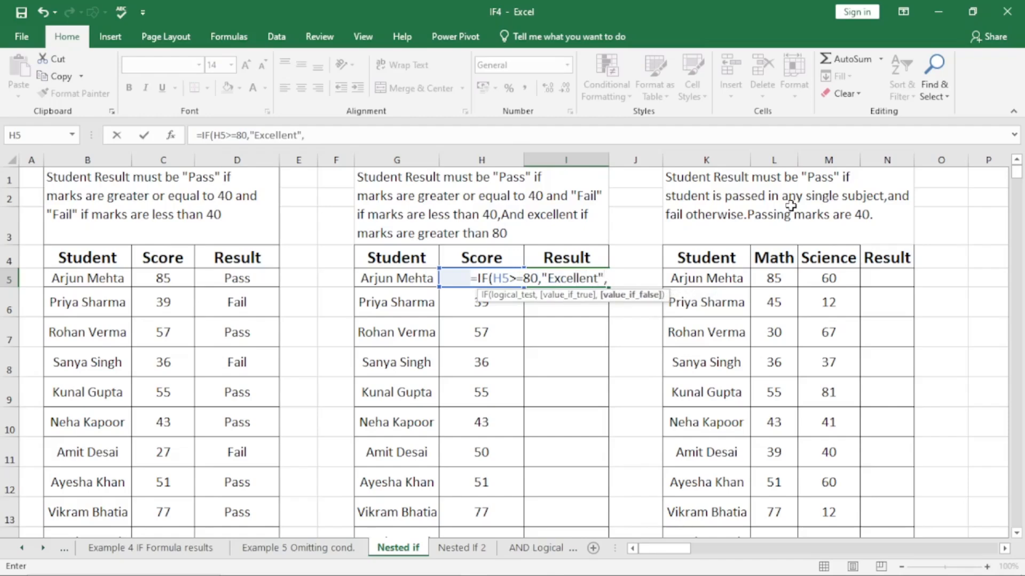
Complete the I5 formula with the nested condition IF(H5>=40,"Pass","Fail") as its value if false
text(if)
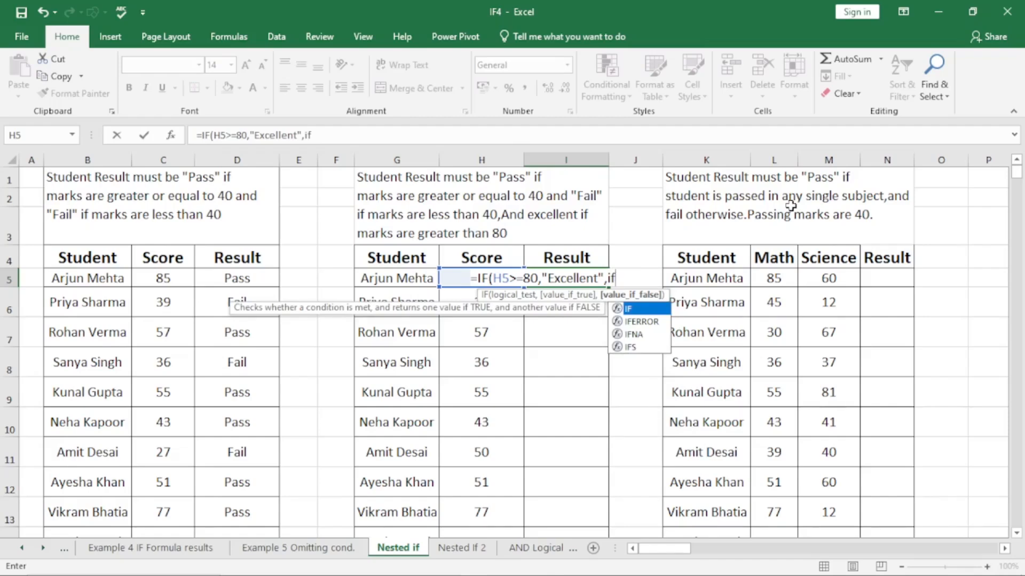
key(Tab)
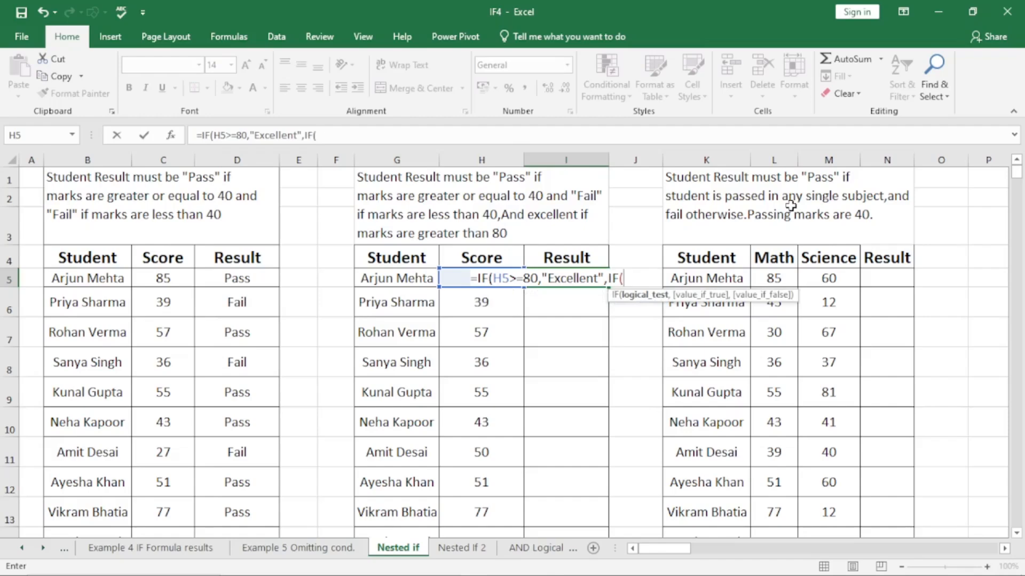
text(H5)
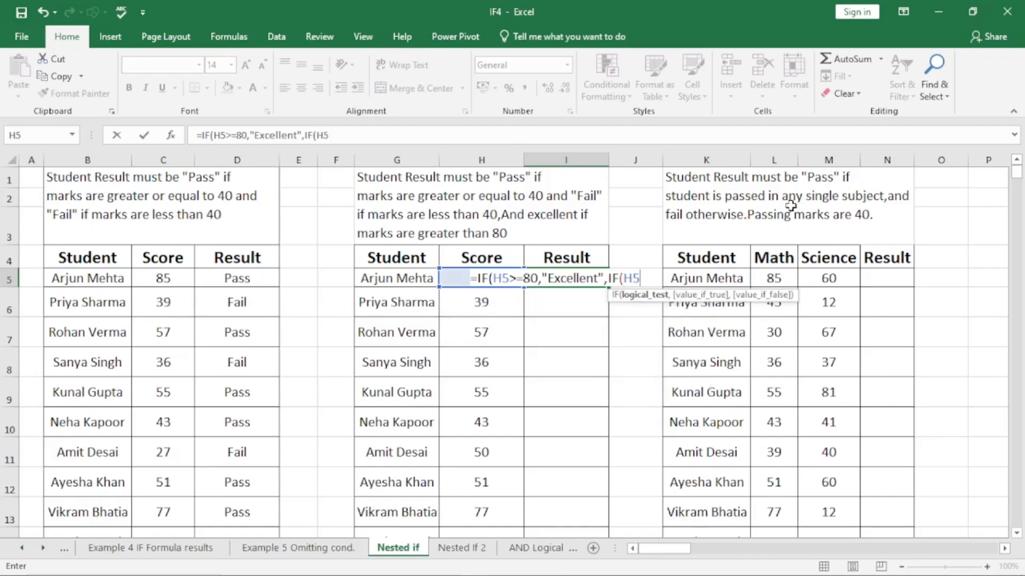
text(>=40)
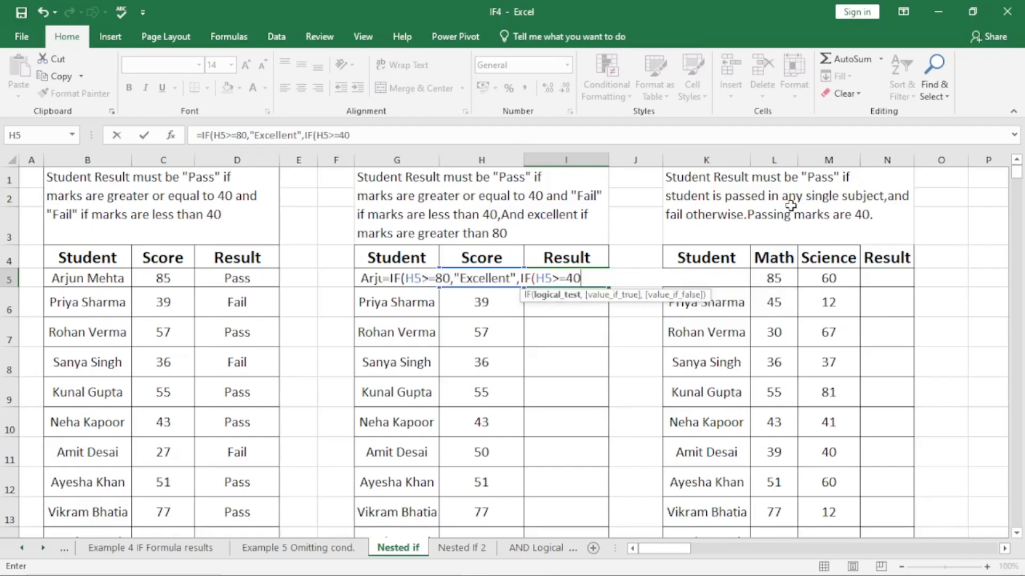
text(,")
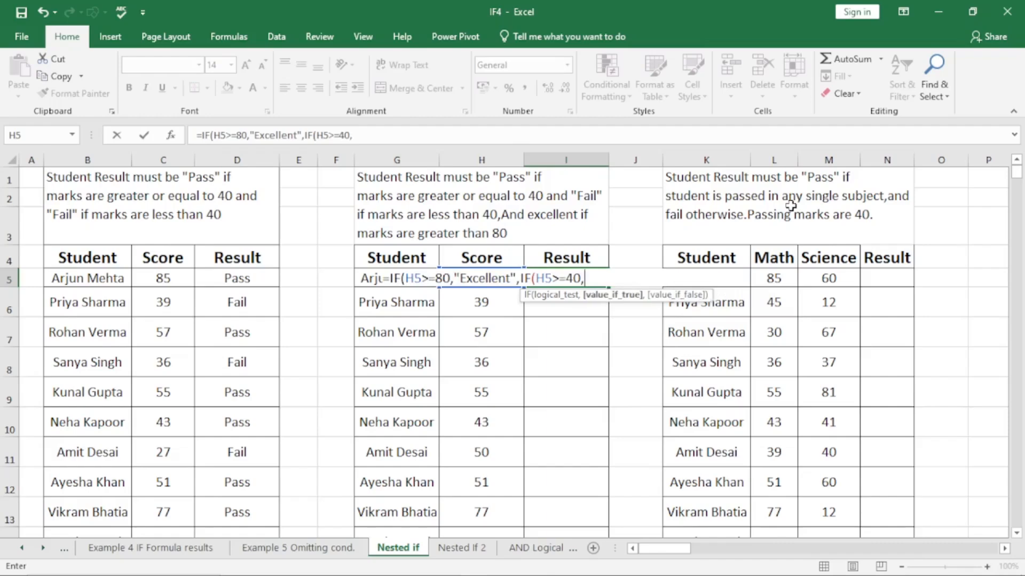
text(Pass",)
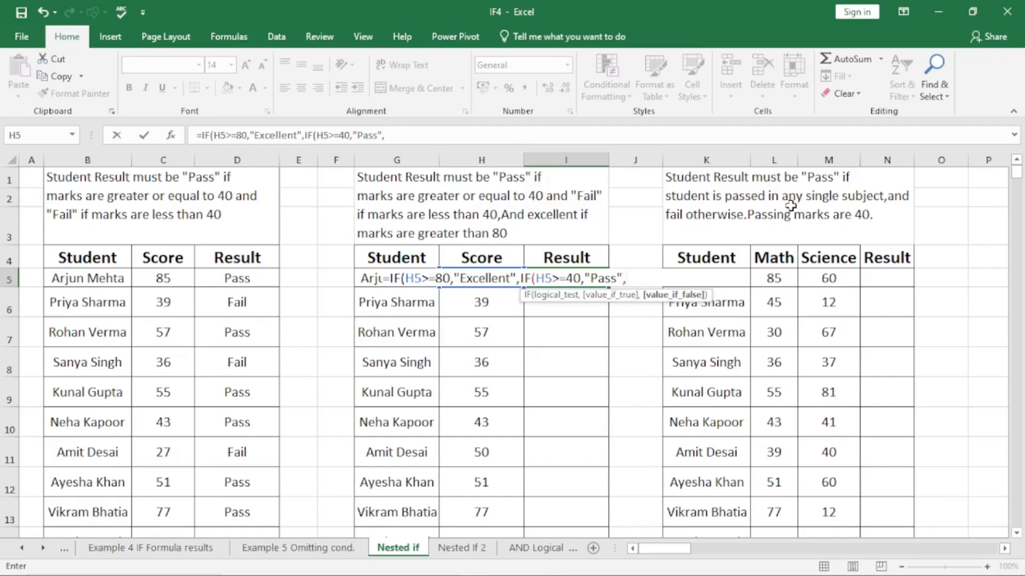
text("Fail")))
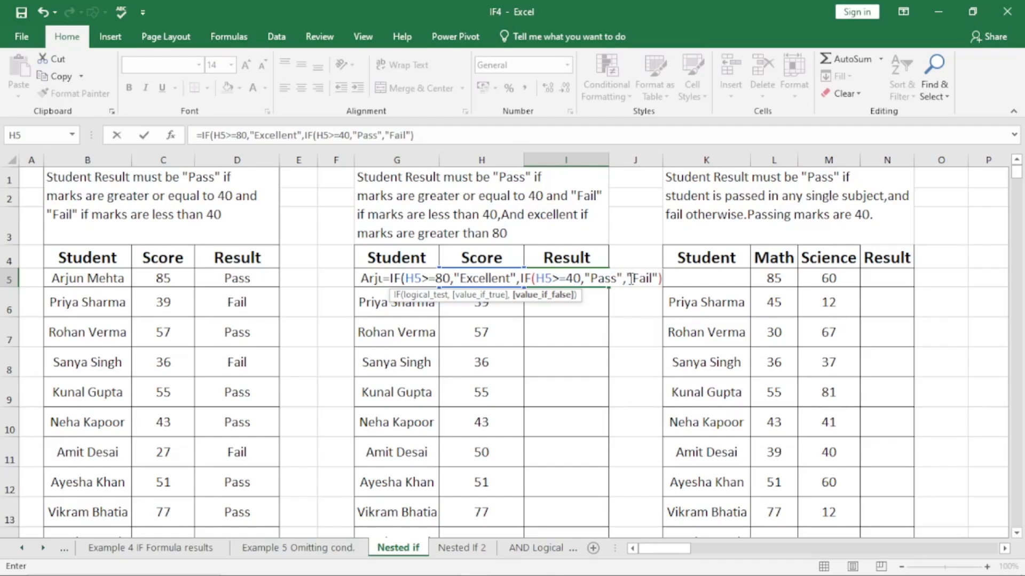
text())
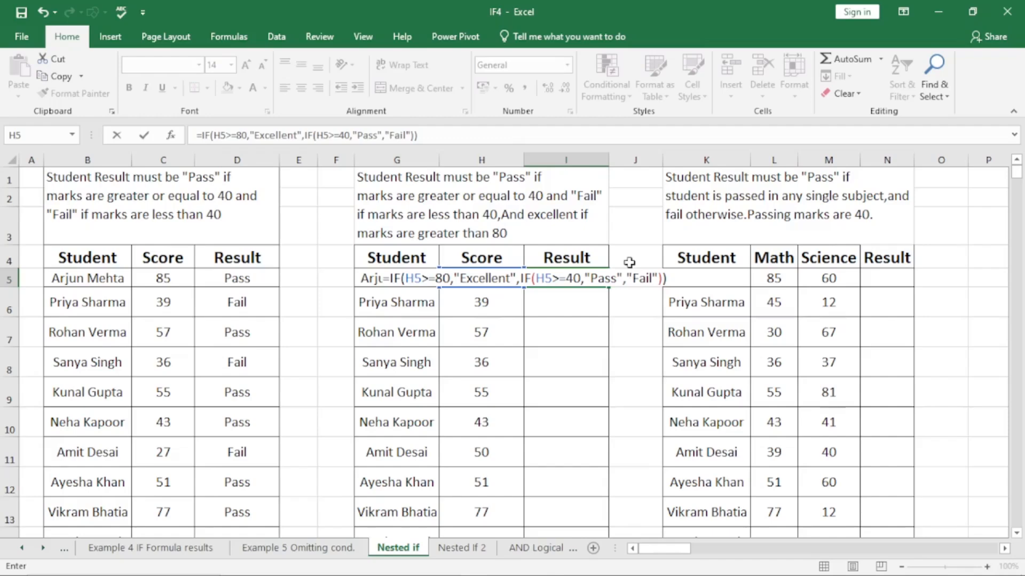
key(Return)
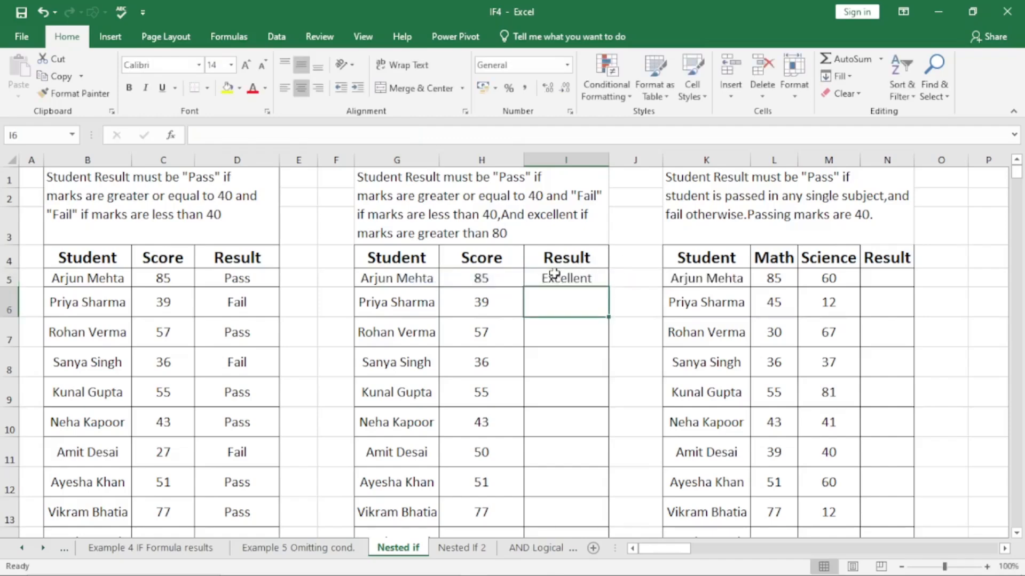
Fill the nested IF formula from I5 down the second table's Result column and check the copy in I6
click(554, 274)
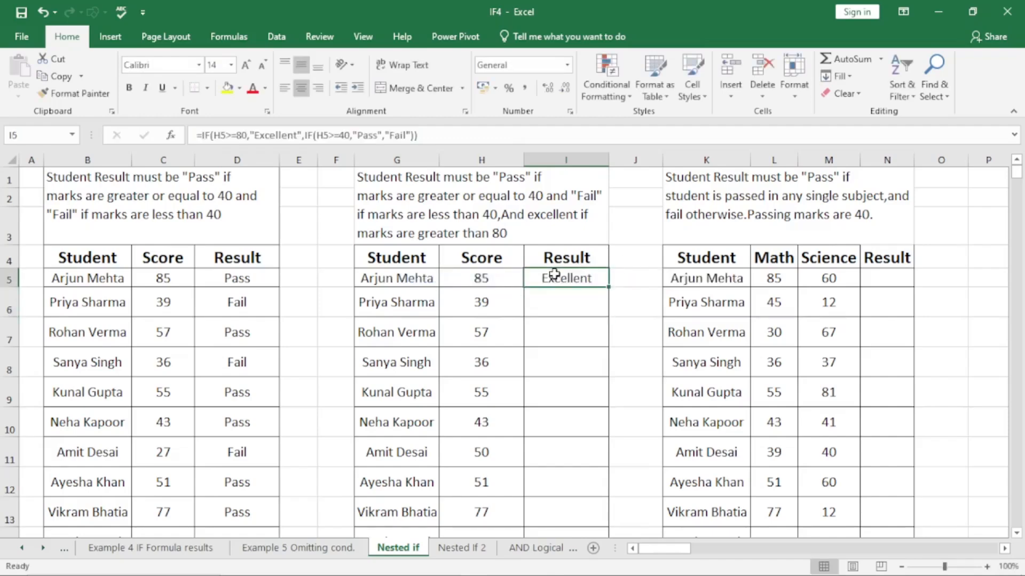
double_click(608, 288)
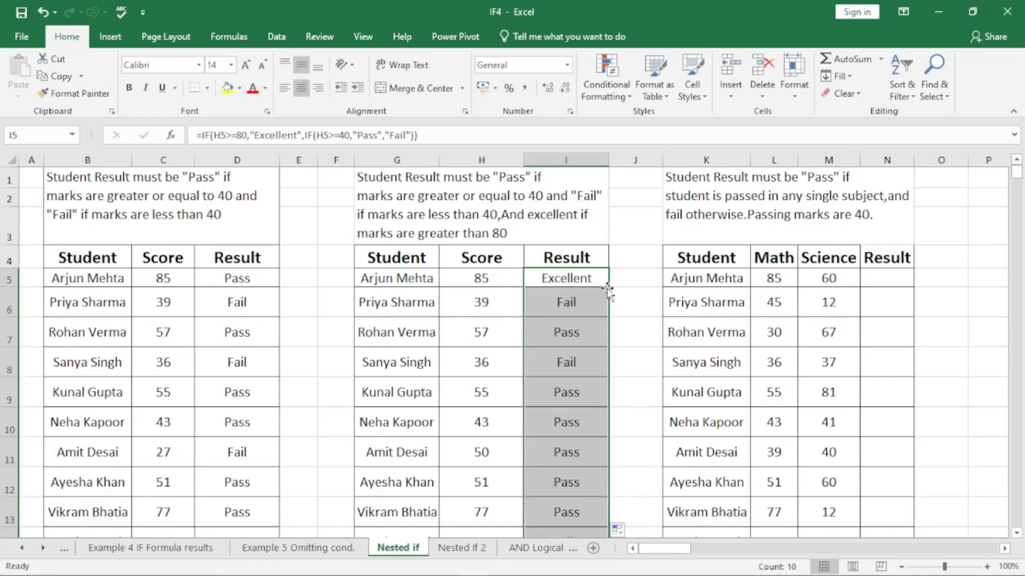
click(568, 302)
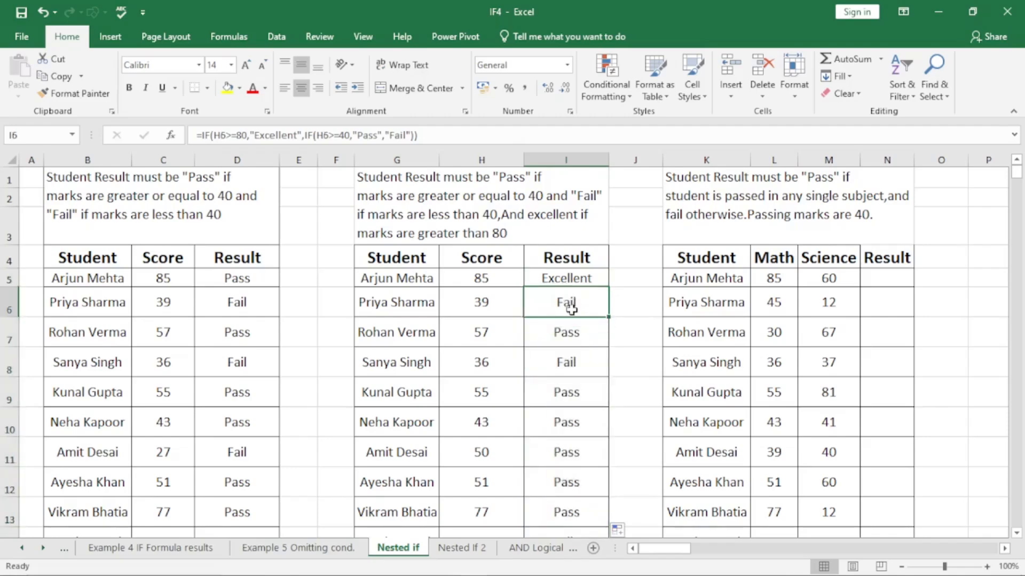
On the Nested If 2 sheet, begin the grade formula in E2 with =IF(D2>=90,"A",
click(568, 333)
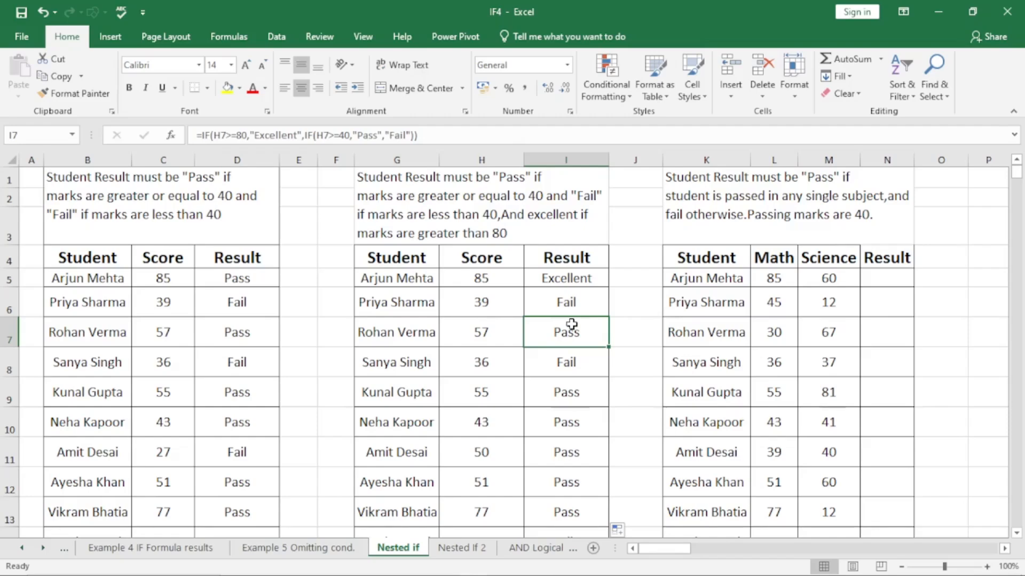
click(473, 553)
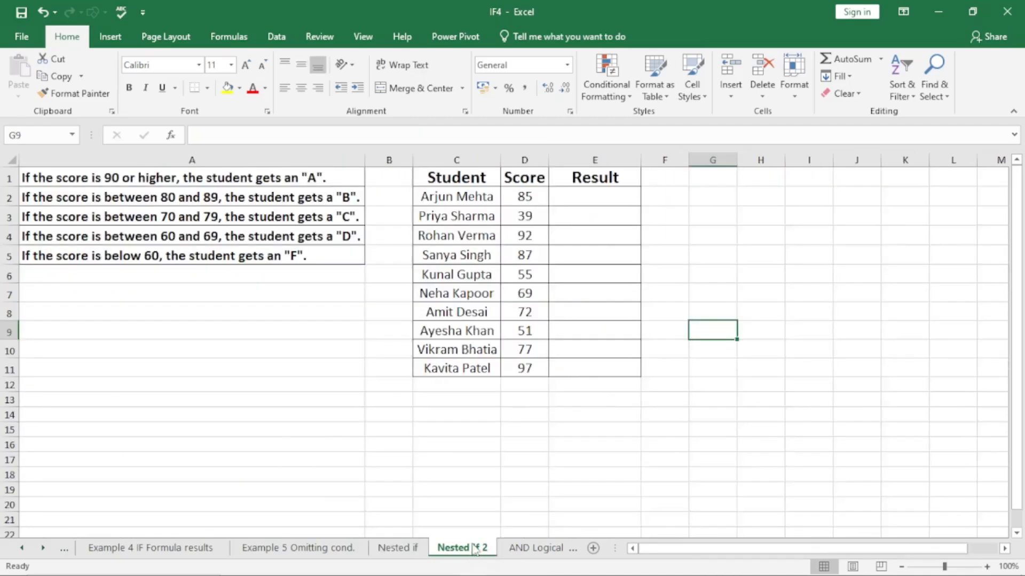
click(584, 195)
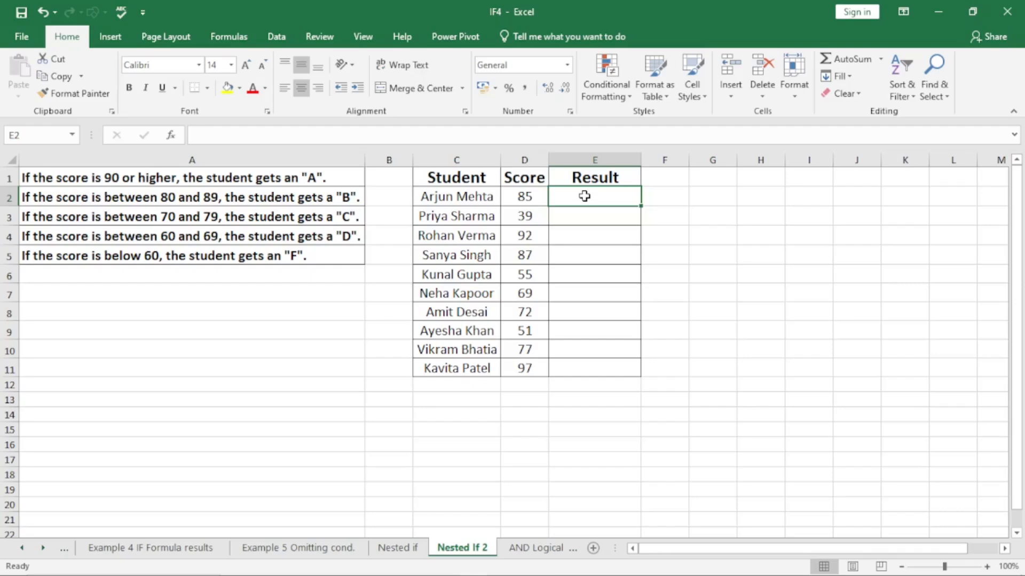
text(=if)
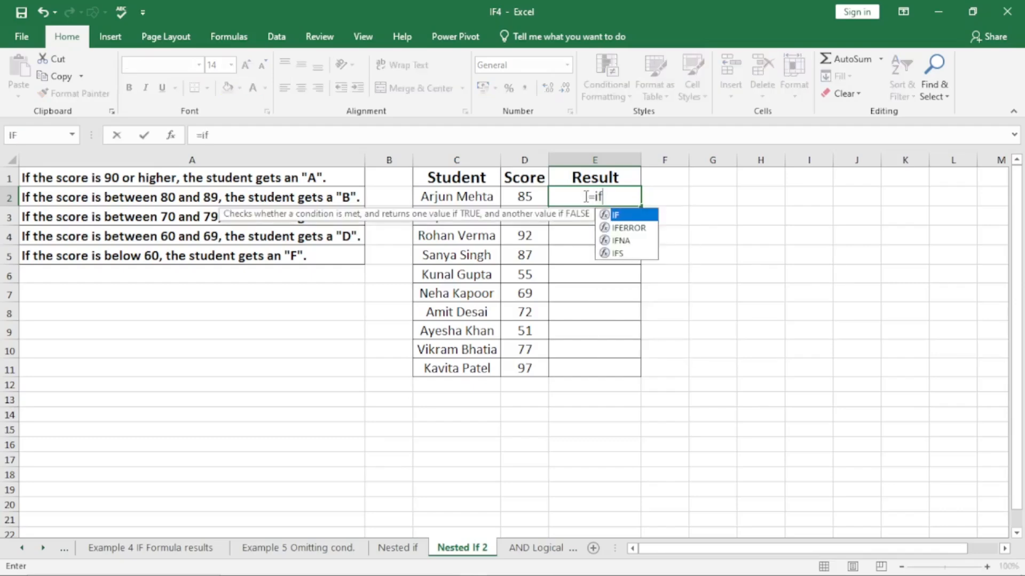
key(Tab)
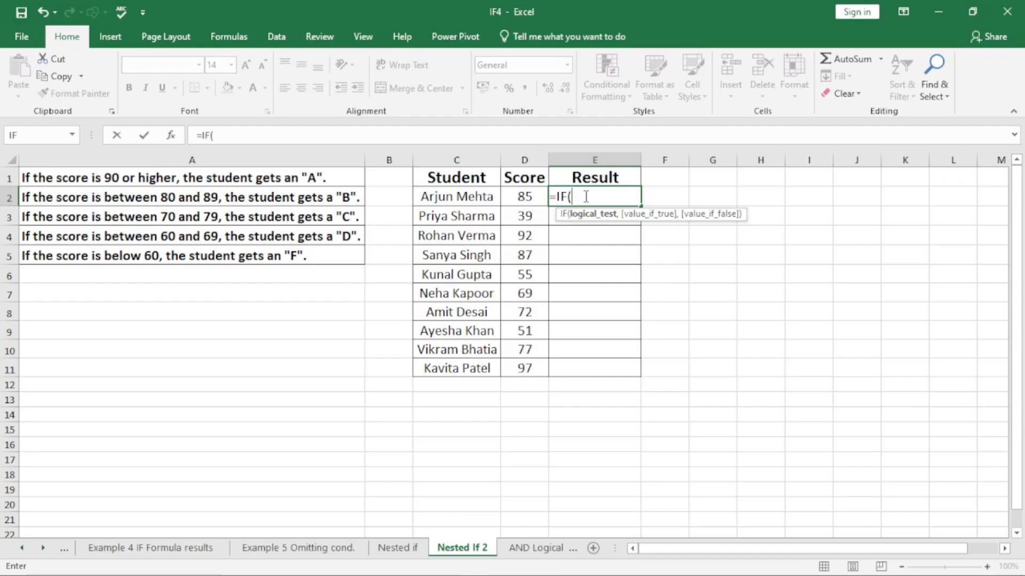
click(538, 196)
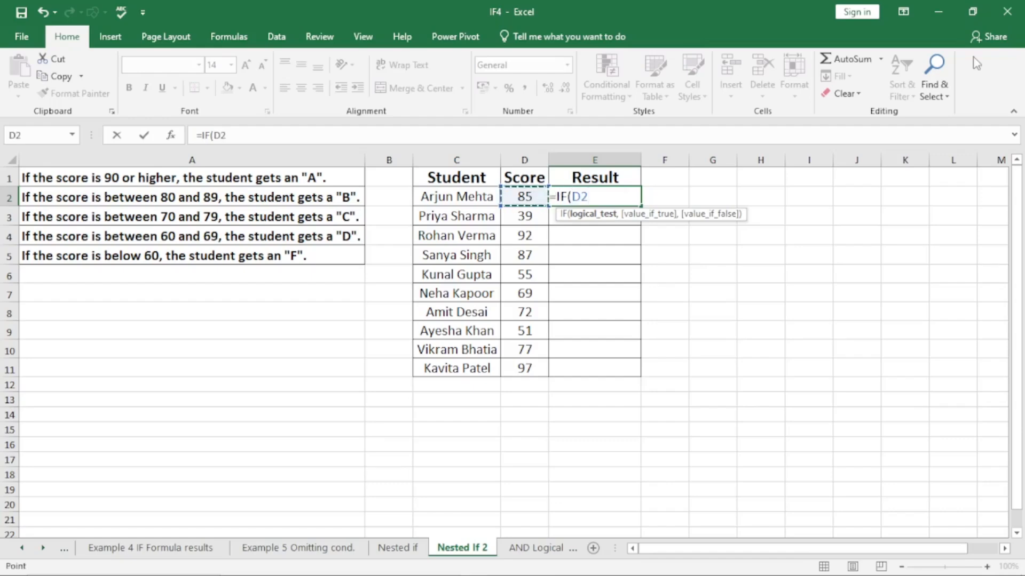
text(>=90)
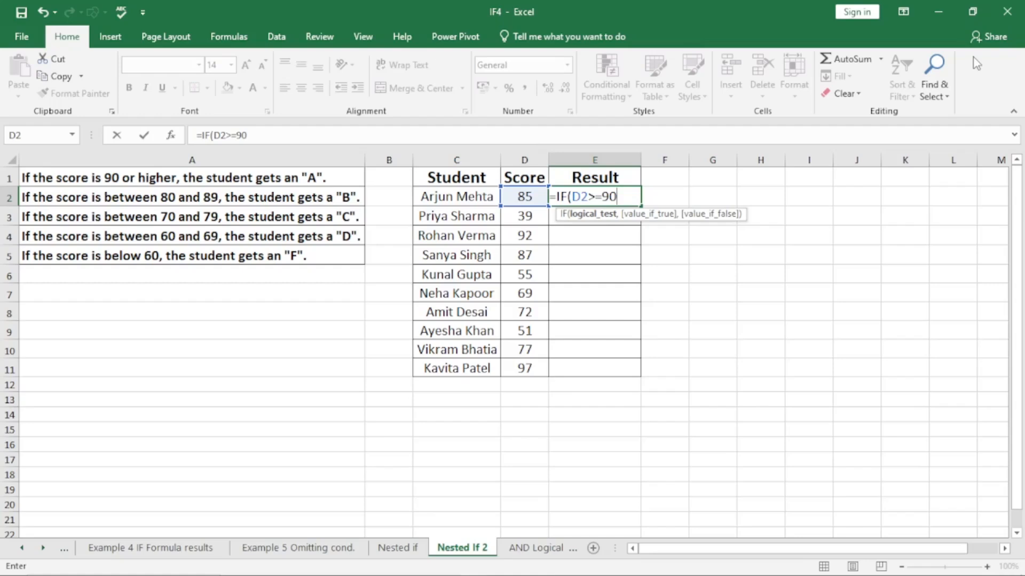
text(,)
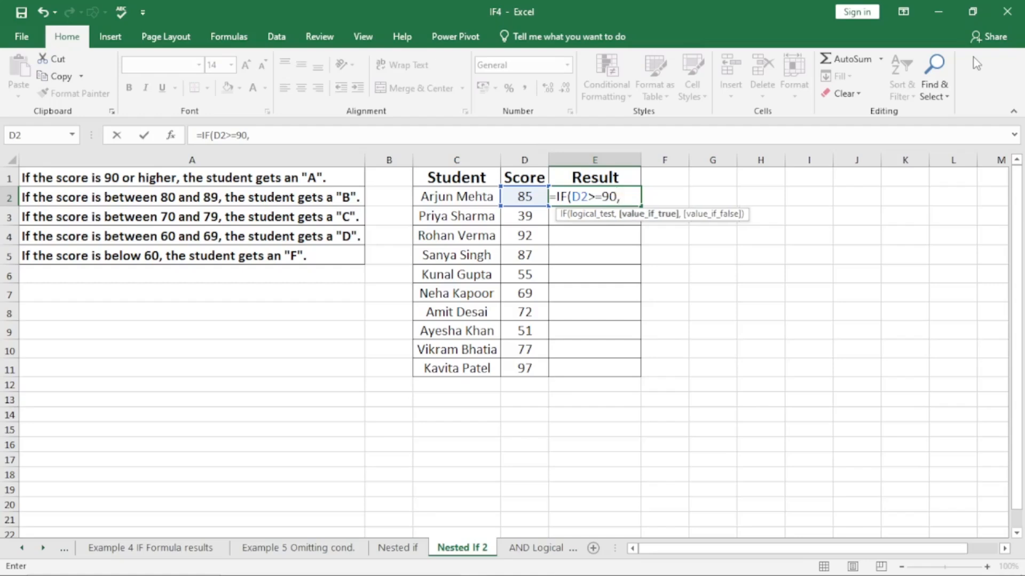
text("A",)
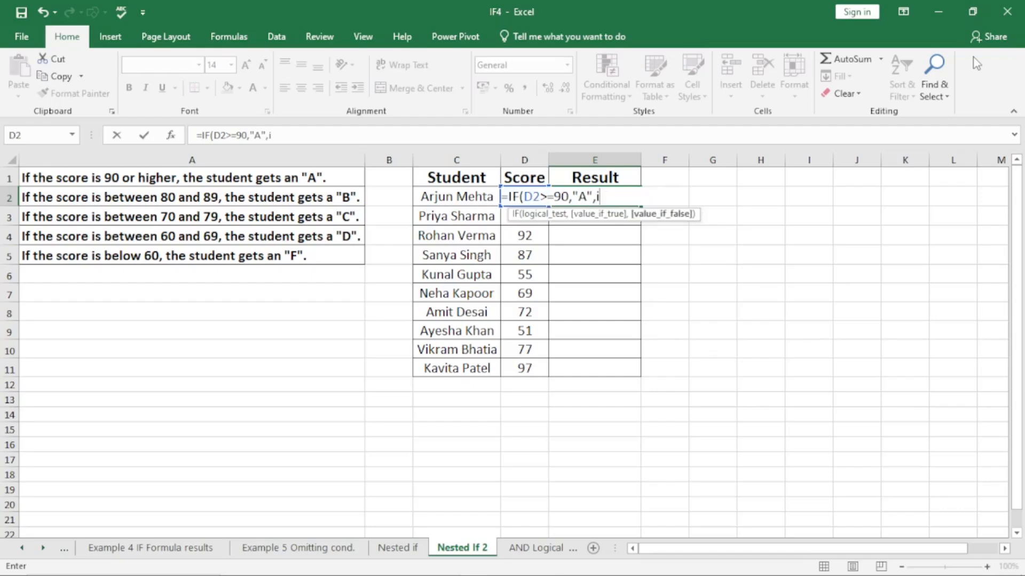
Extend the E2 formula with the nested conditions IF(D2>=80,"B",IF(D2>=70,"C", as the value if false
text(IF()
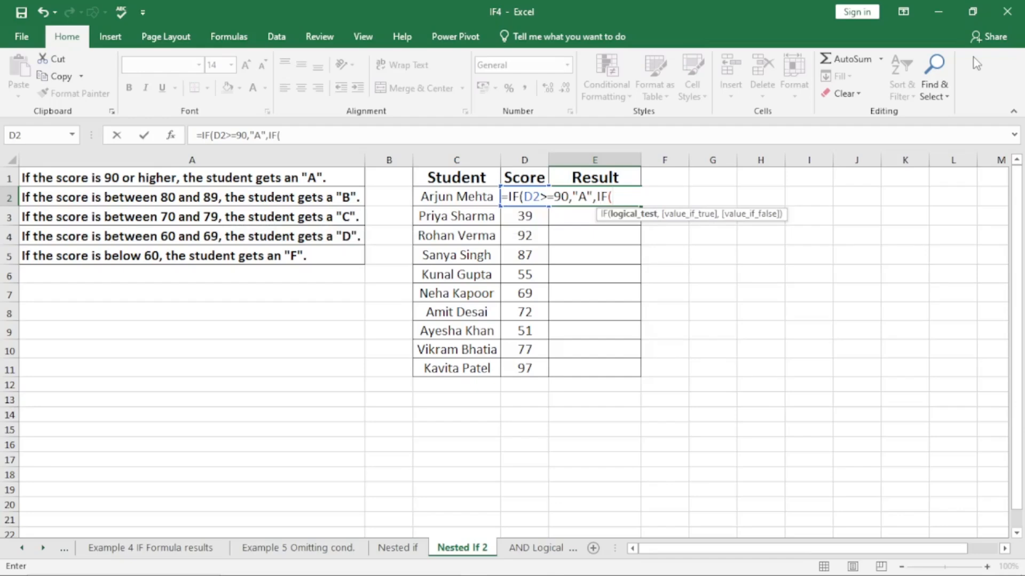
text(D2>=80,")
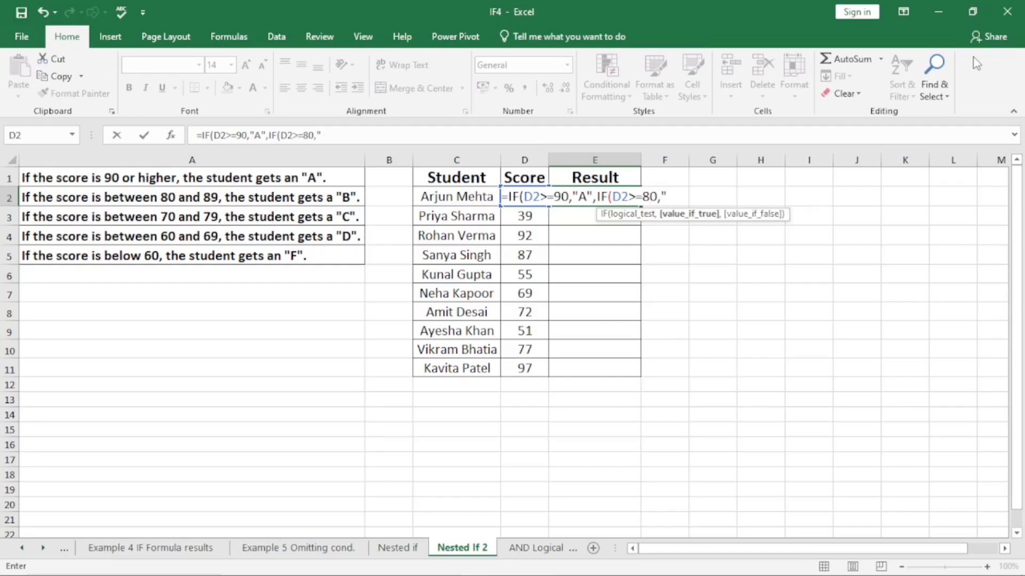
text(B",)
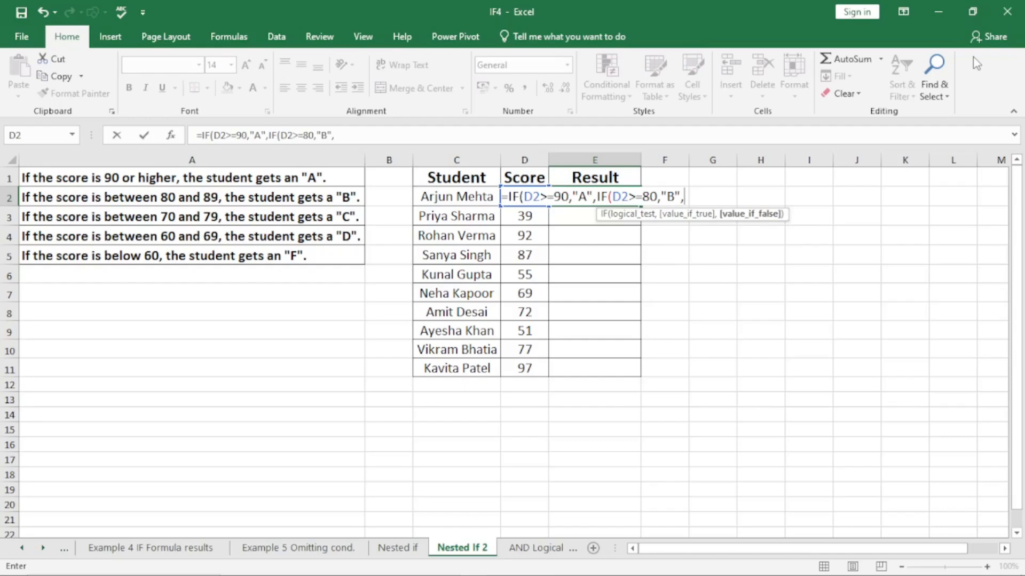
text(if)
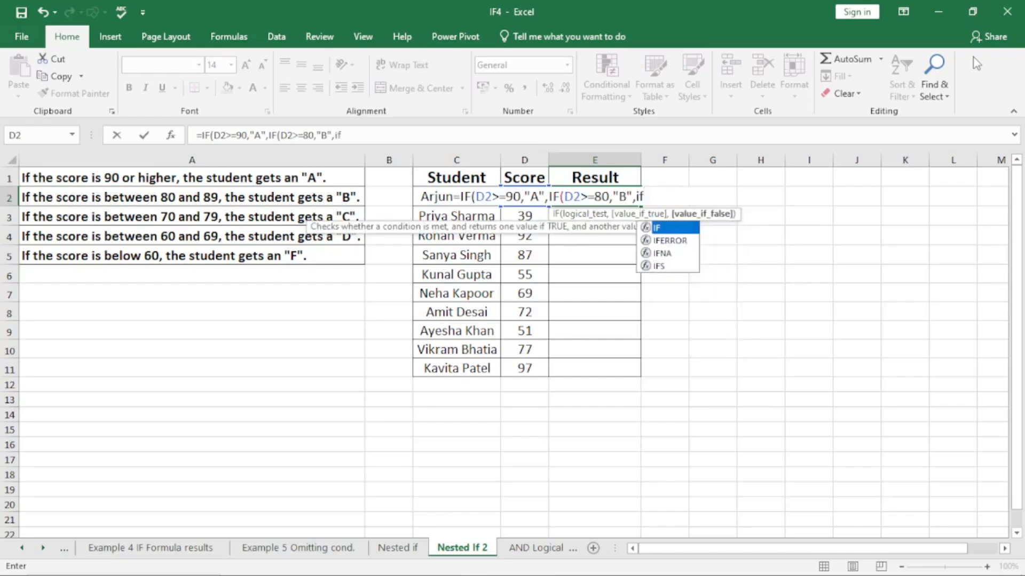
key(Tab)
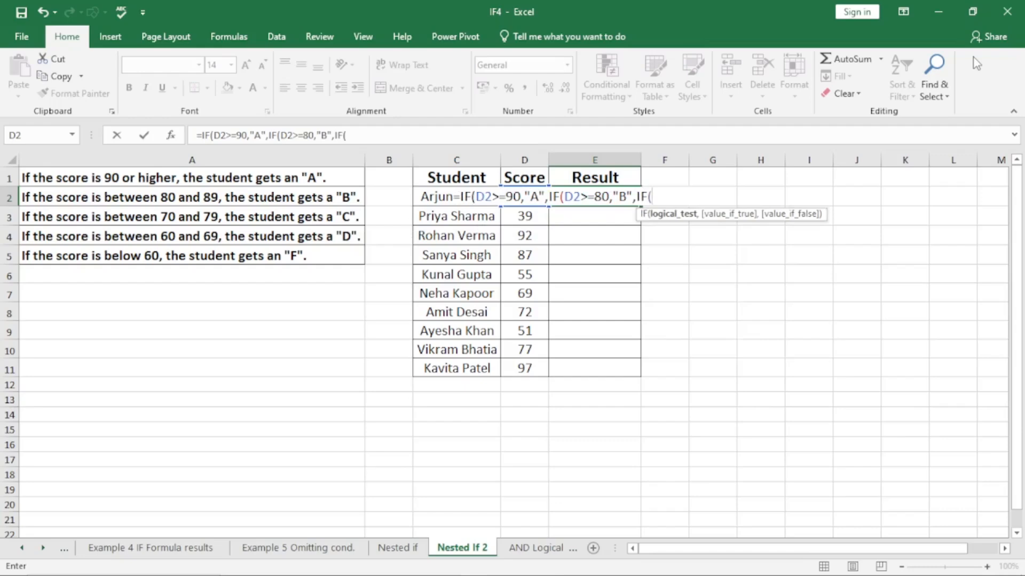
text(D2>=70,)
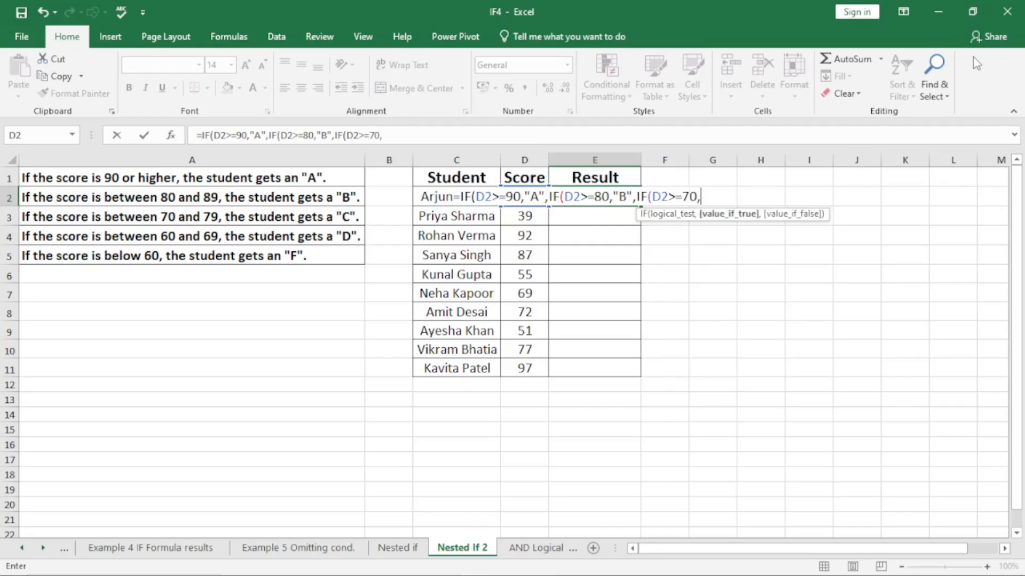
text("C",)
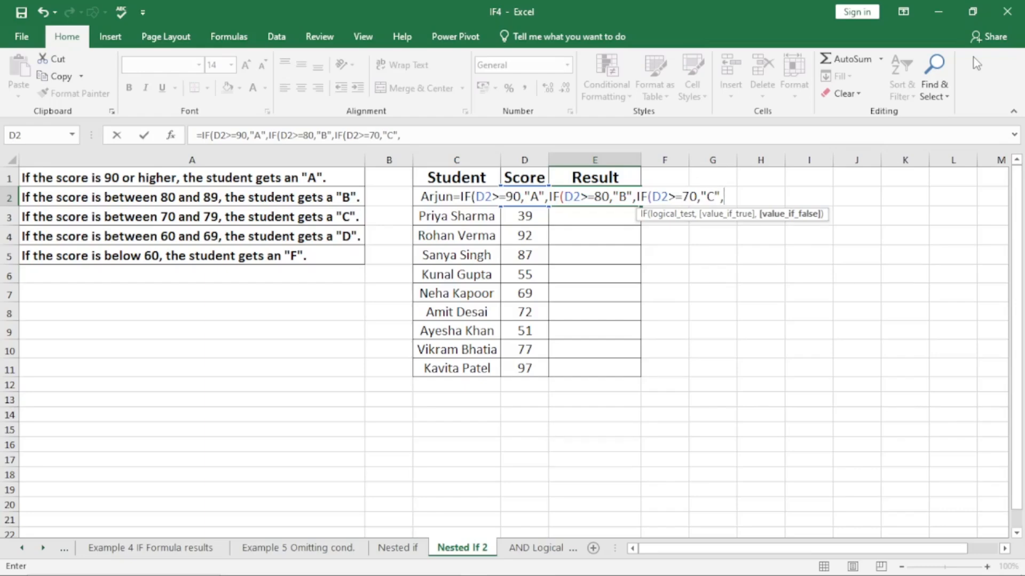
Complete the E2 formula with IF(D2>=60,"D","F") and close all four nested IFs
text(IF()
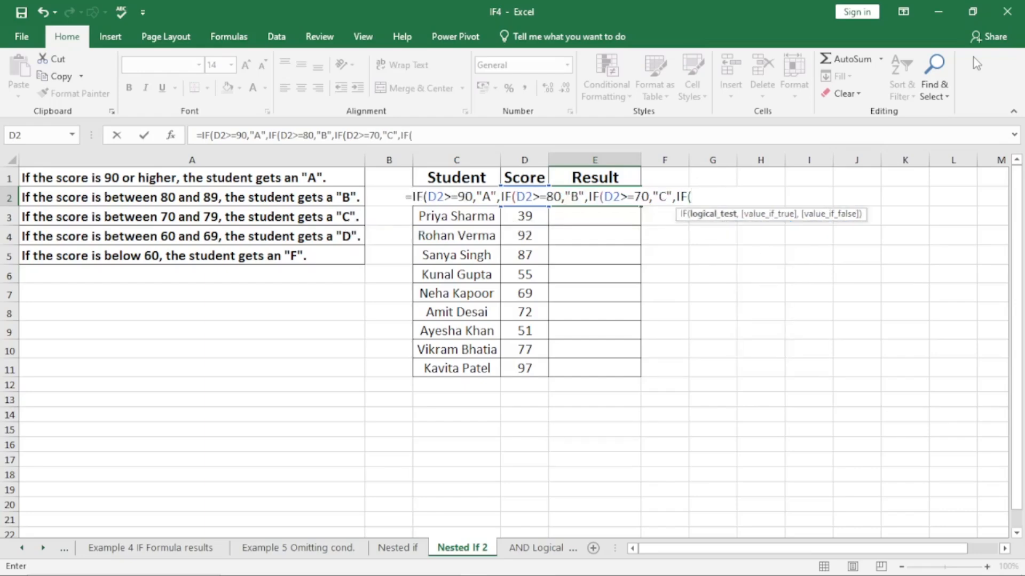
text(D2>=60,)
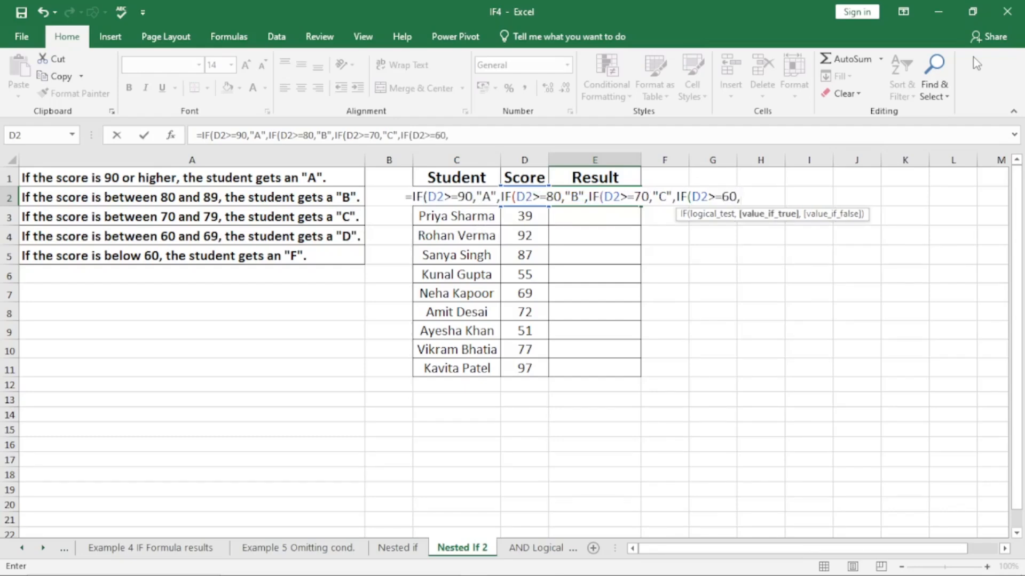
text("D)
text(",)
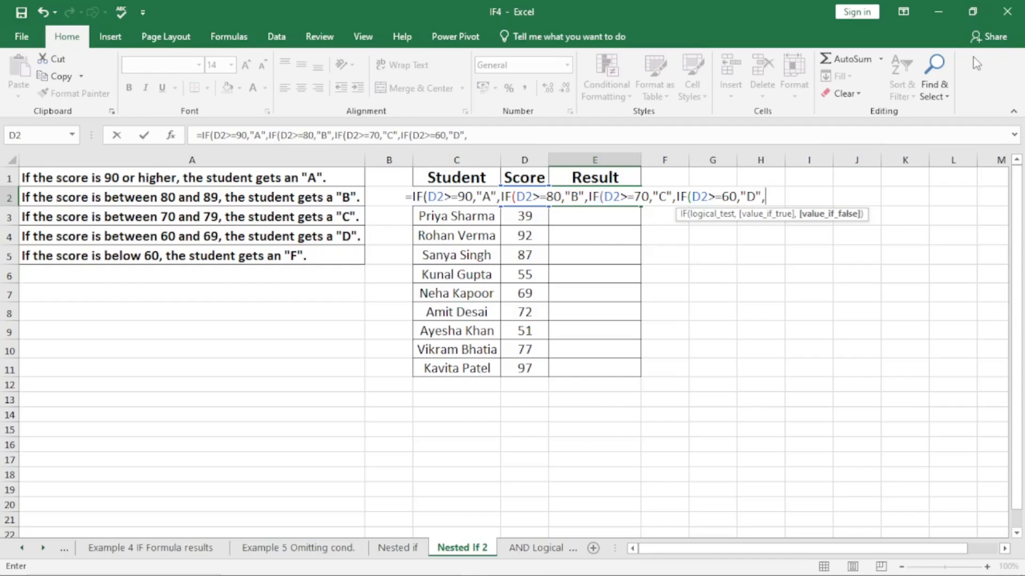
text("F"))
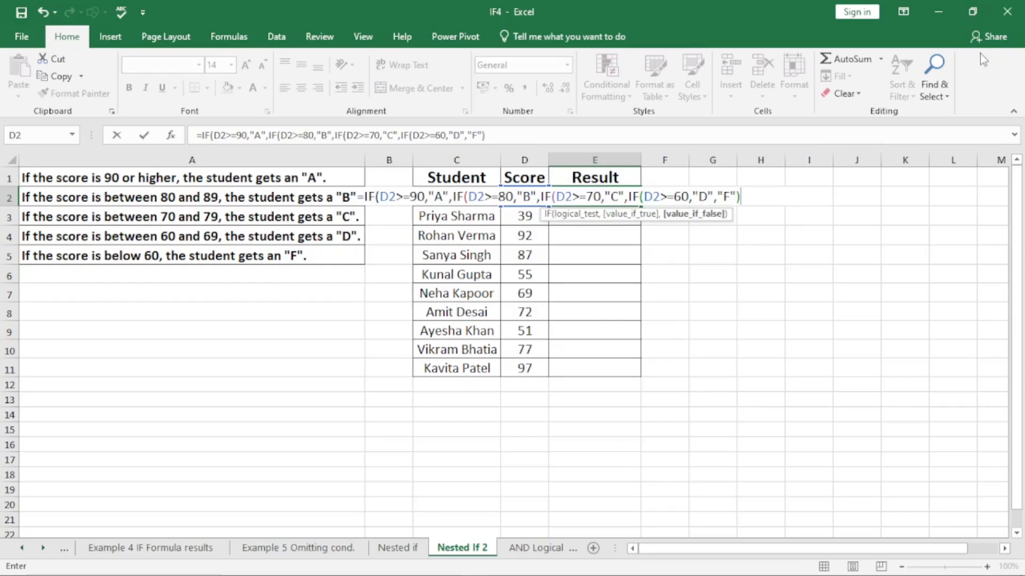
text())
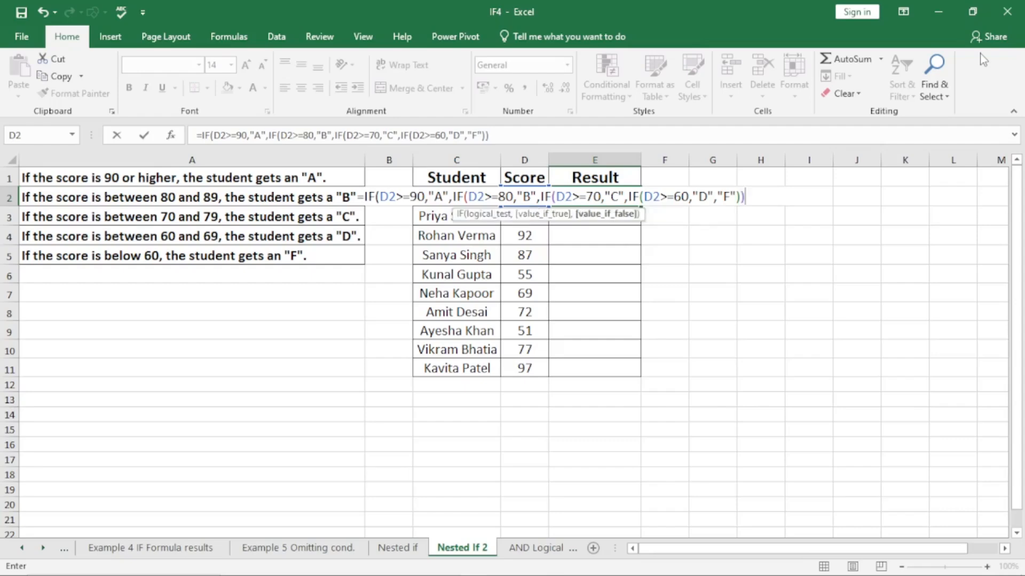
text()))
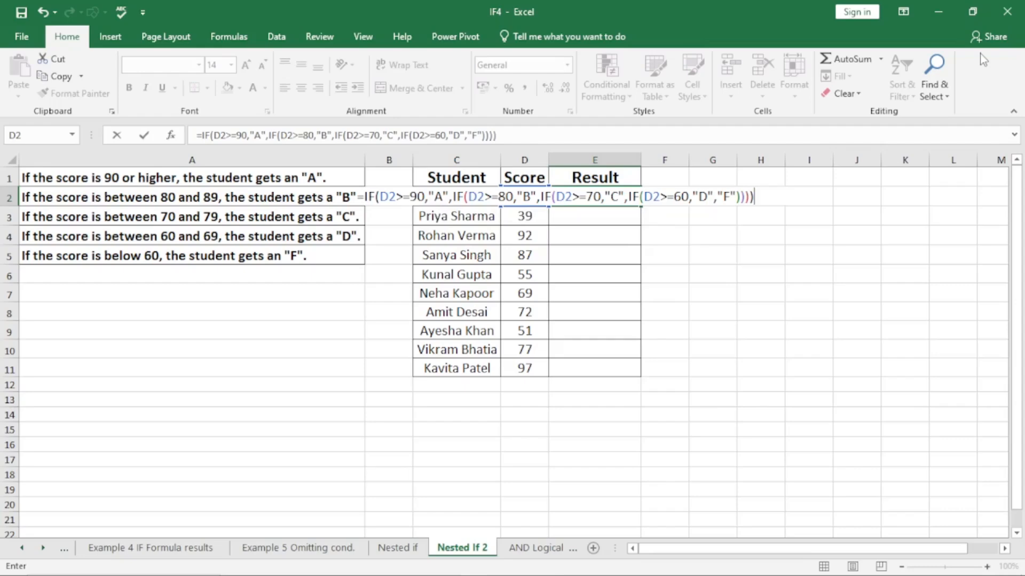
key(Return)
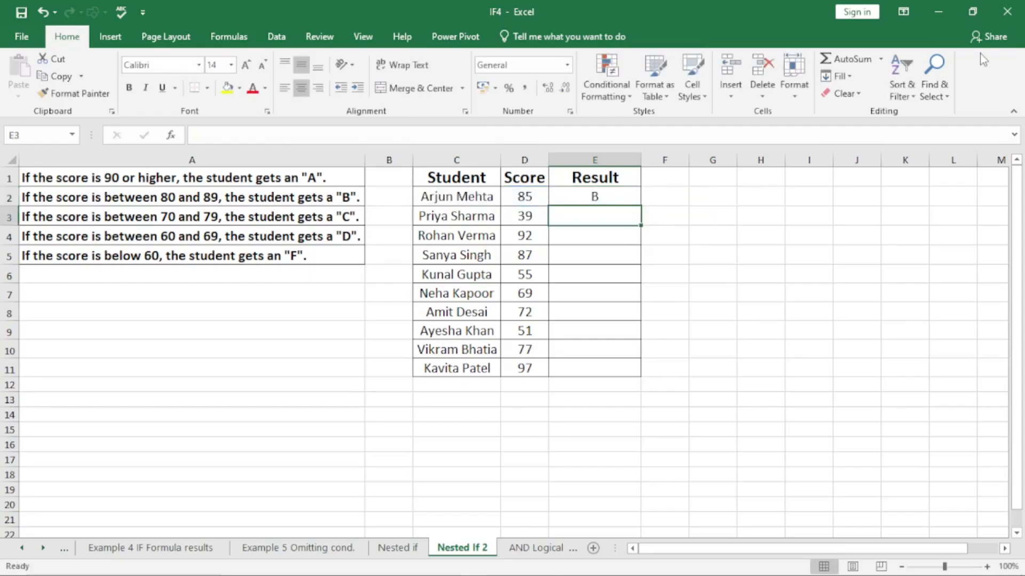
Fill the grade formula from E2 down the Result column and check the copies in E11, E7 and E8
click(598, 197)
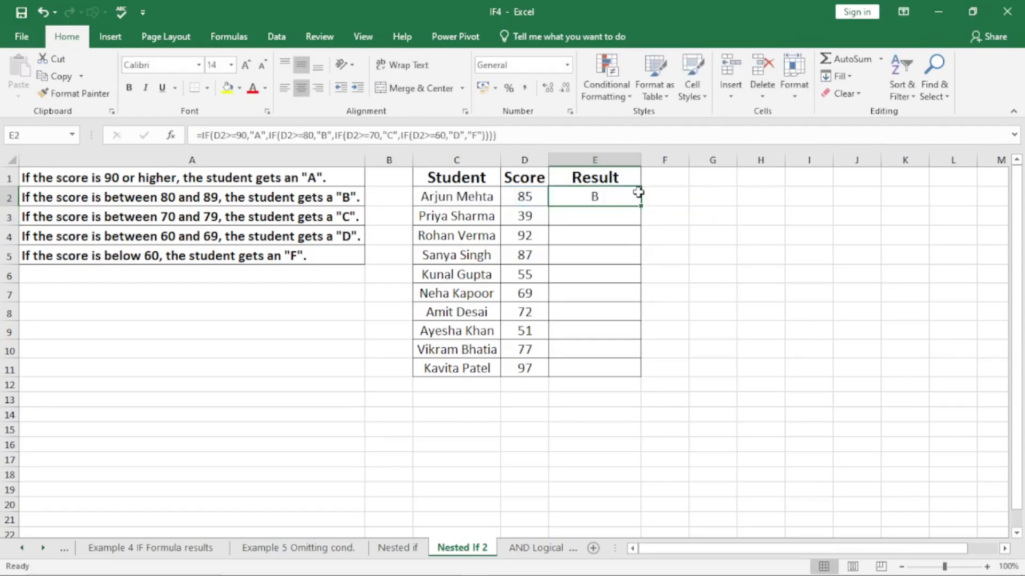
double_click(642, 205)
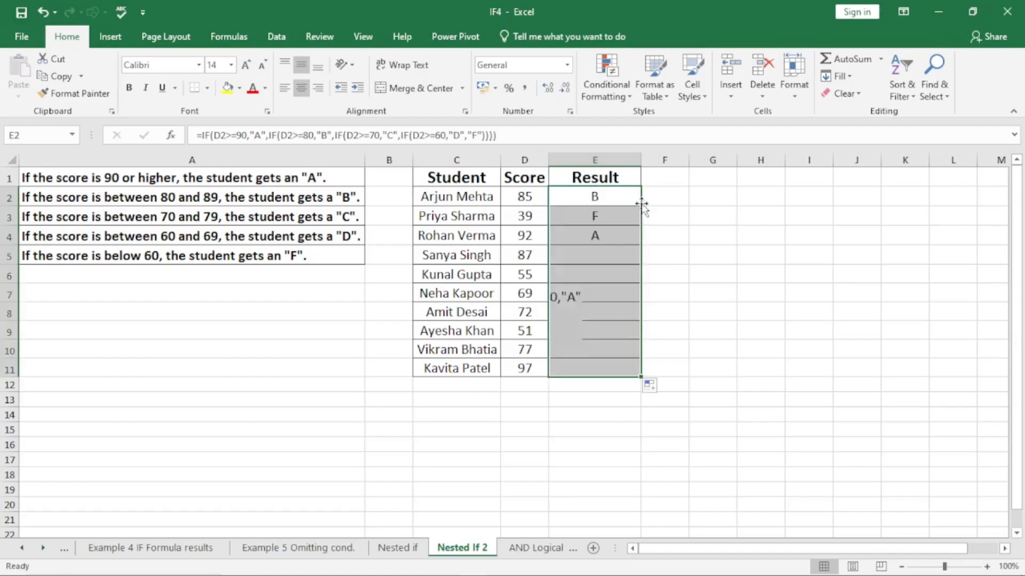
click(520, 368)
click(597, 367)
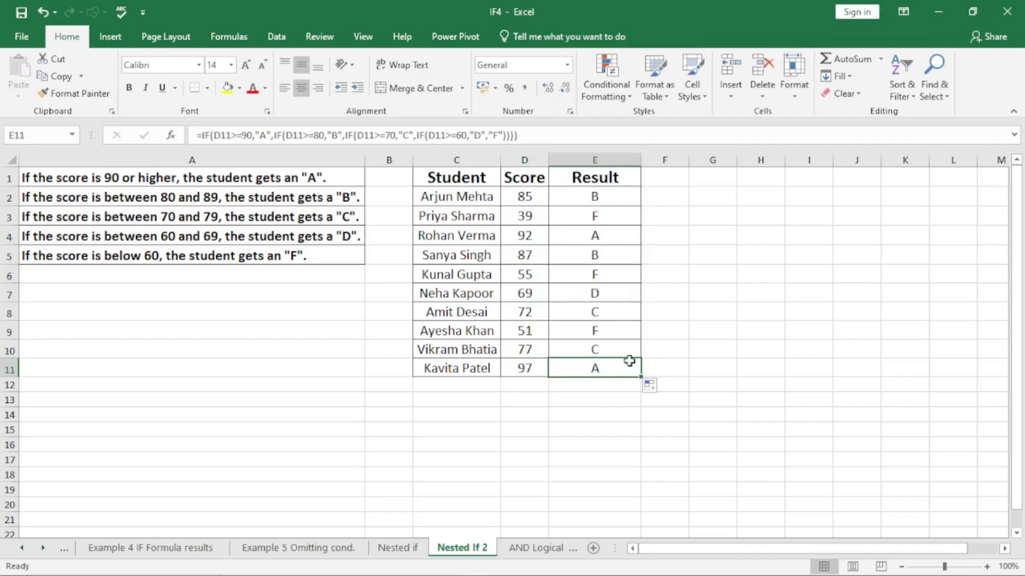
click(591, 295)
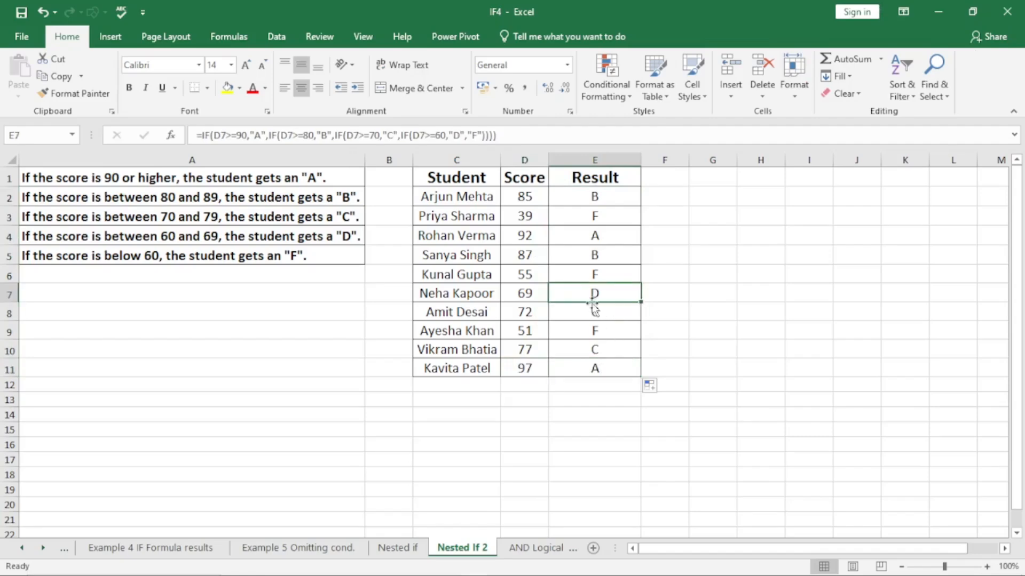
click(596, 315)
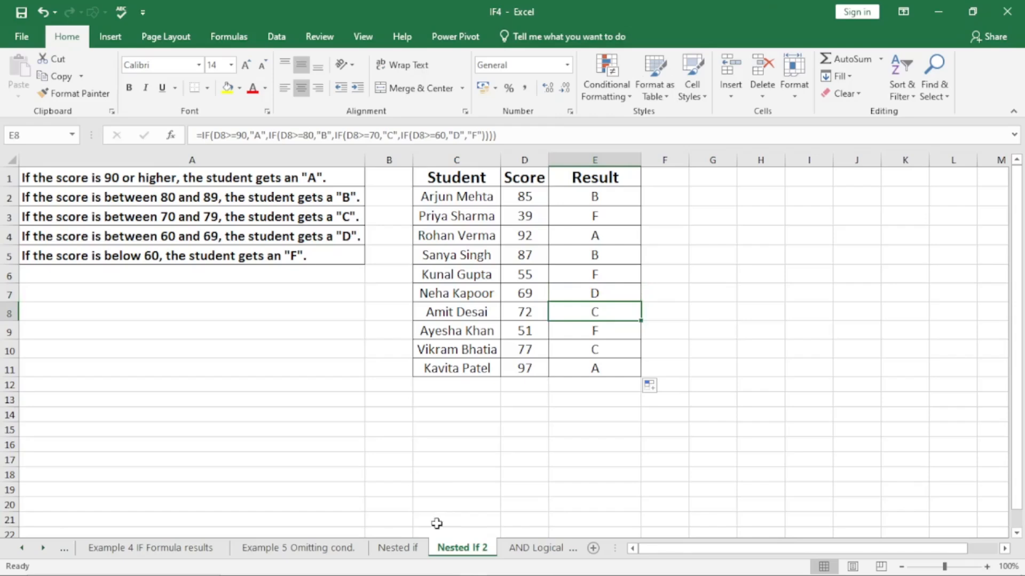
Switch to the Nested if sheet and review the first student's Math and Science marks in the any-single-subject table
click(415, 555)
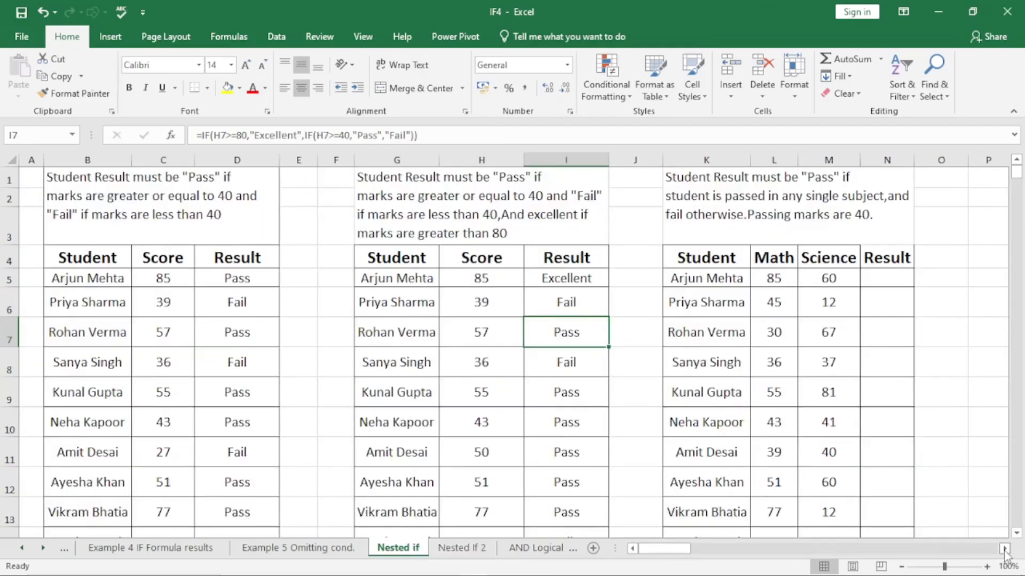
scroll(1004, 548, right, 4)
click(633, 275)
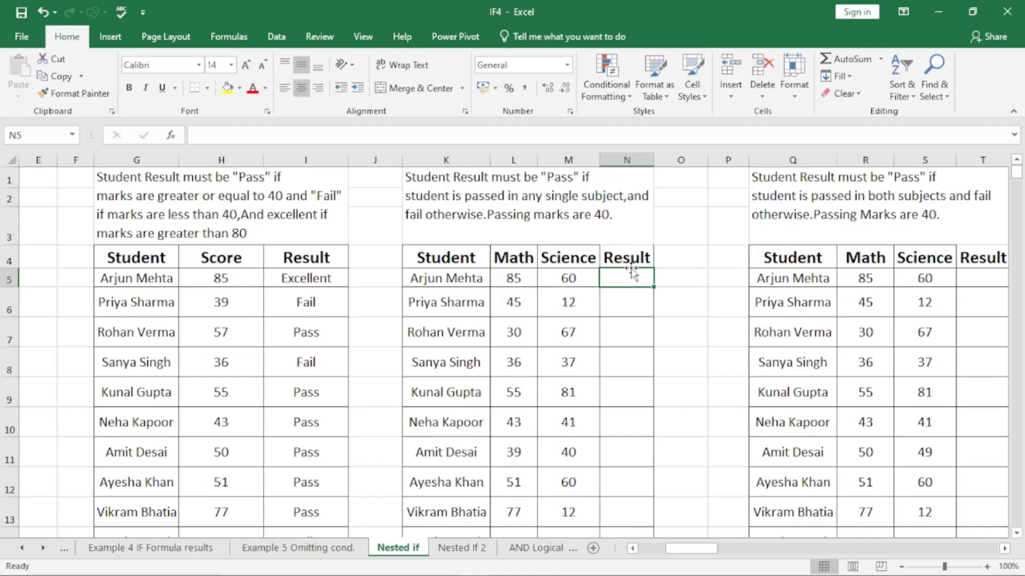
click(512, 278)
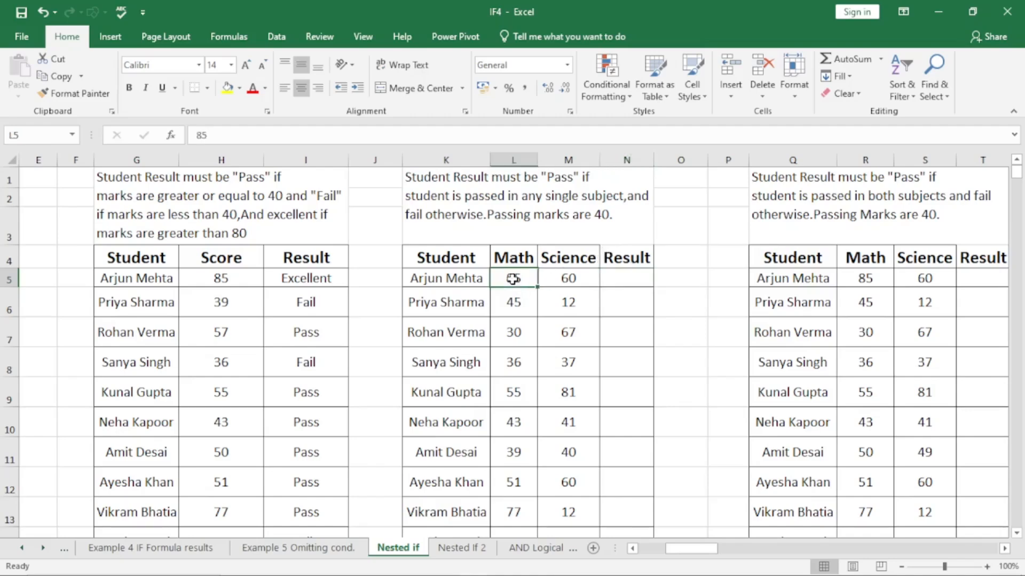
click(572, 279)
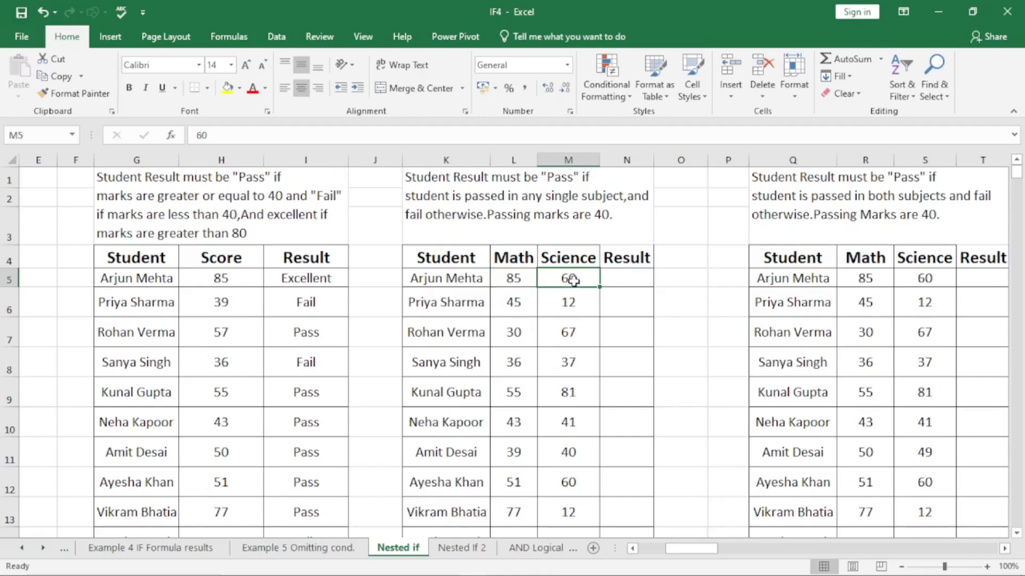
Begin the formula in N5 with =IF(L5>=40,"Pass", to test the Math mark
click(624, 276)
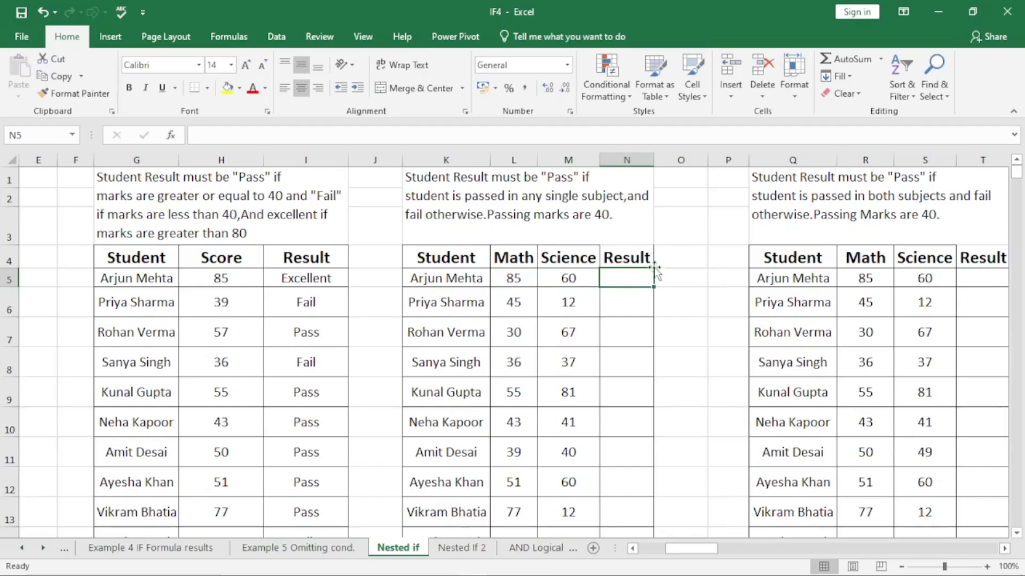
text(i)
key(BackSpace)
text(=if)
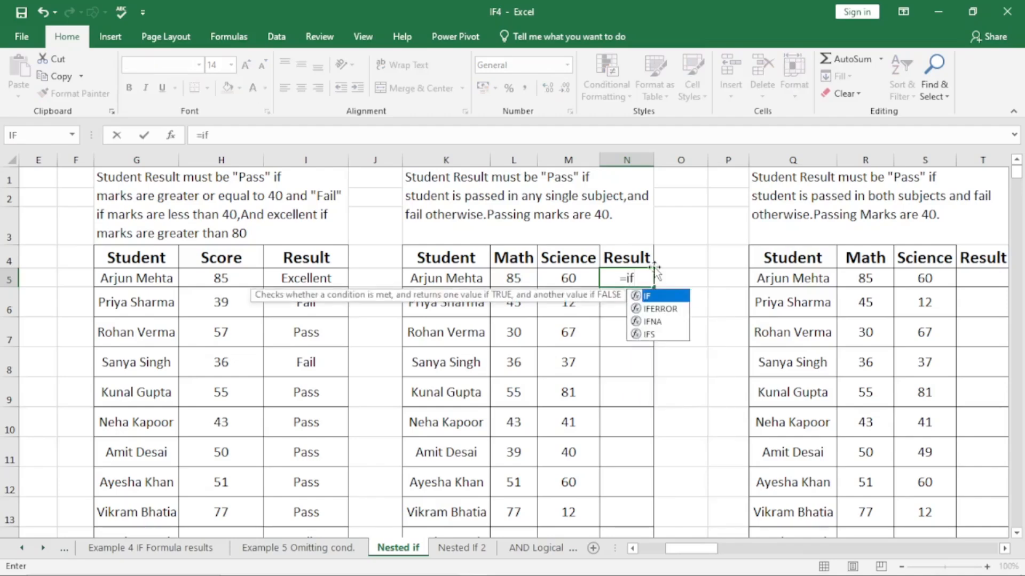
key(Tab)
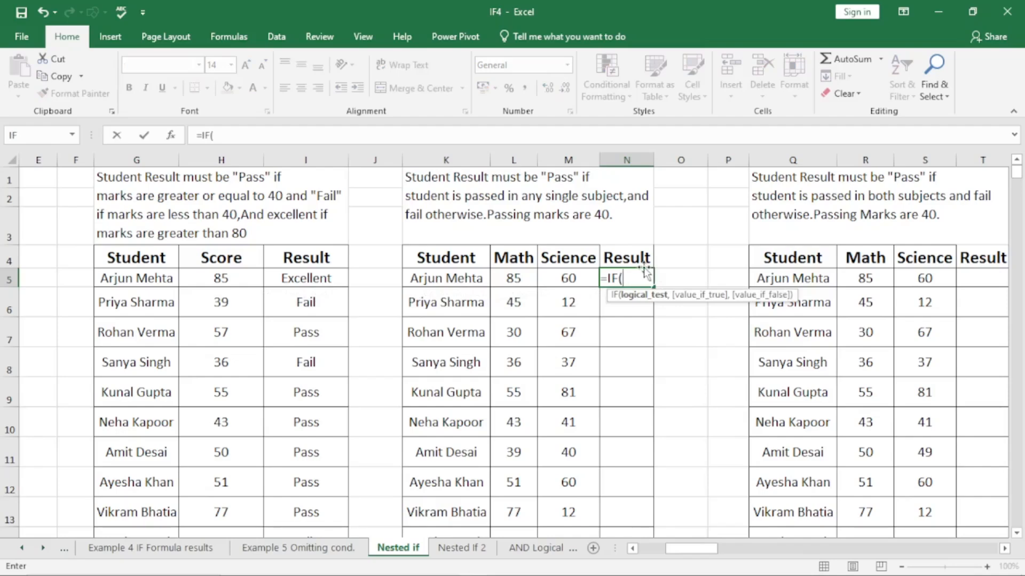
click(511, 280)
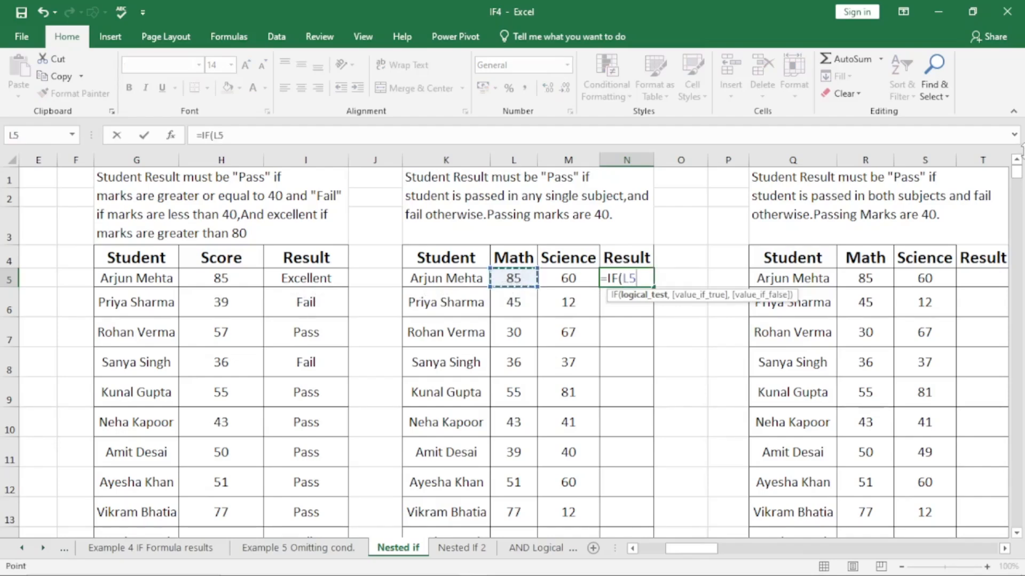
text(>=40,)
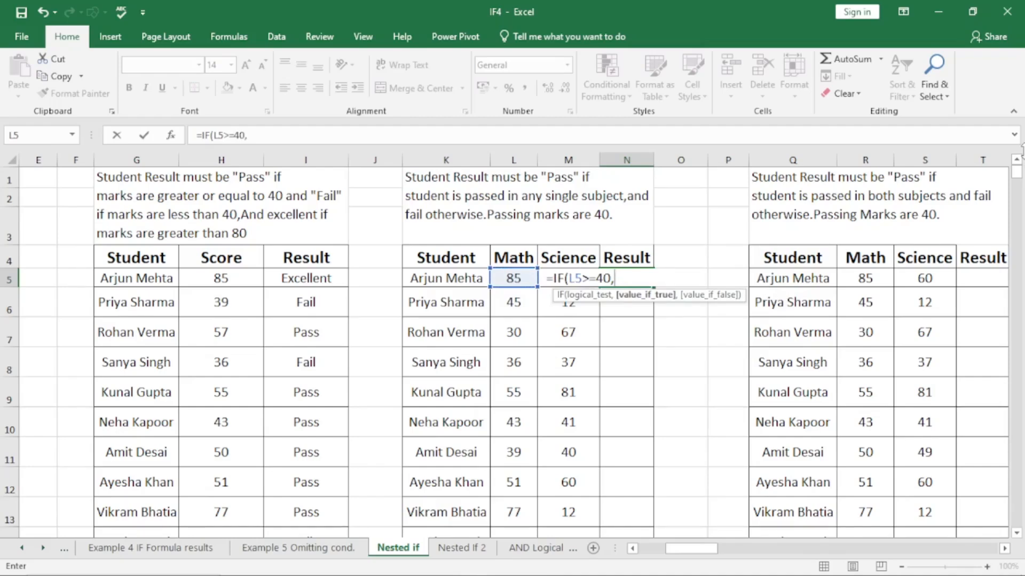
text("Pass",)
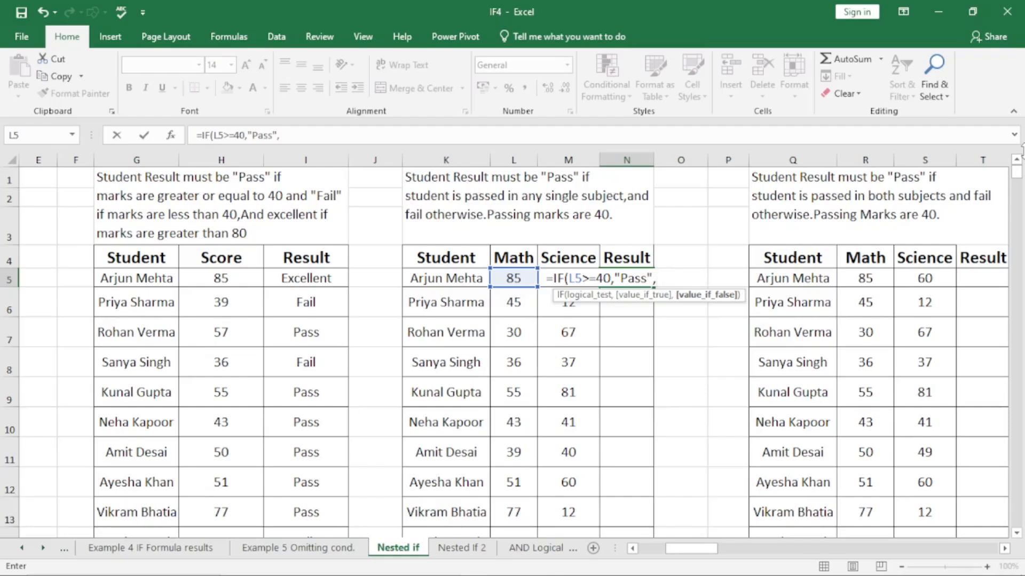
Complete the N5 formula with IF(M5>=40,"Pass","Fail") as the value if false, close both IFs and enter it
text(if)
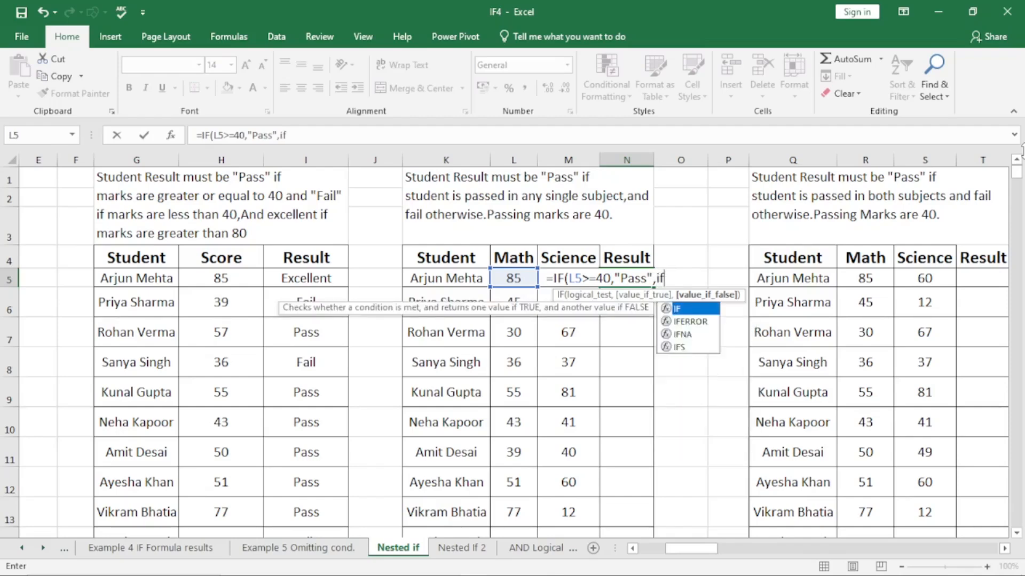
key(Tab)
text(M5)
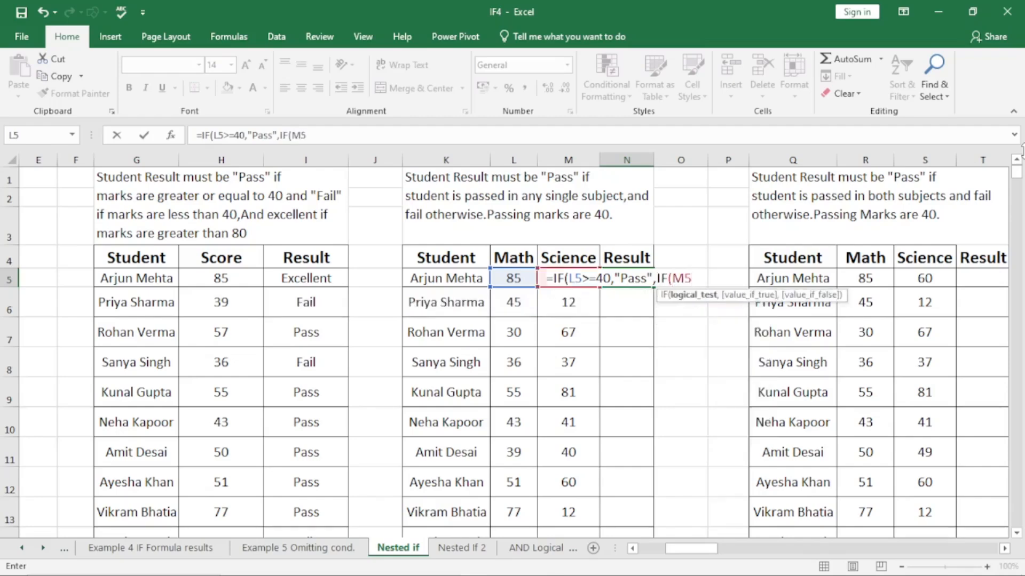
text(>=40,)
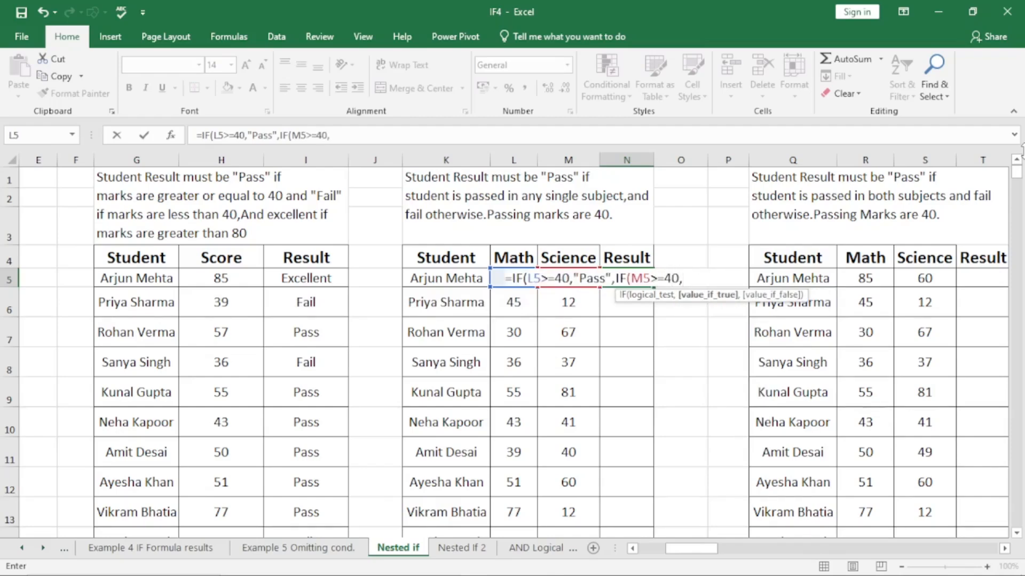
text("Pass")
text(,)
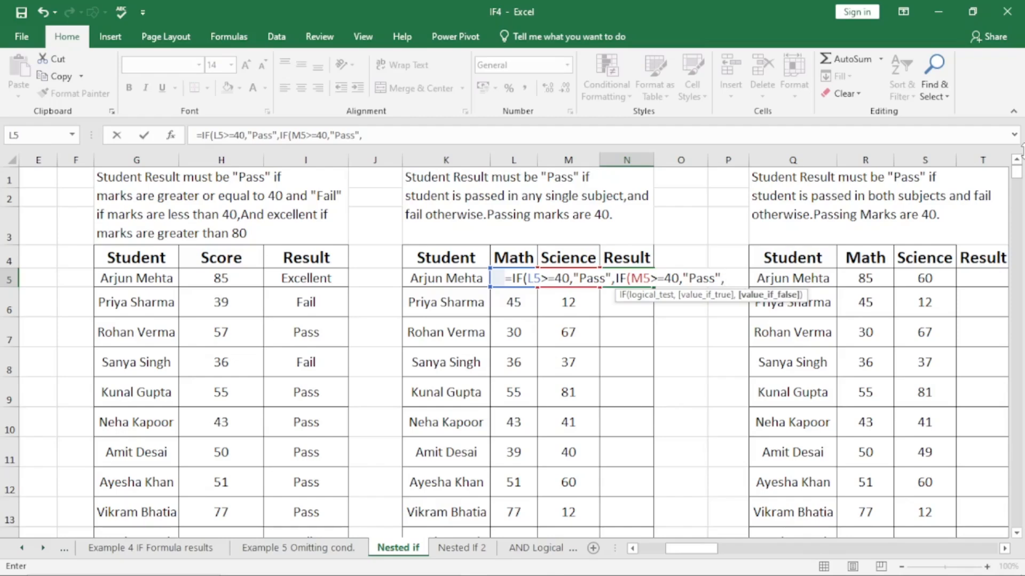
text("Fail")
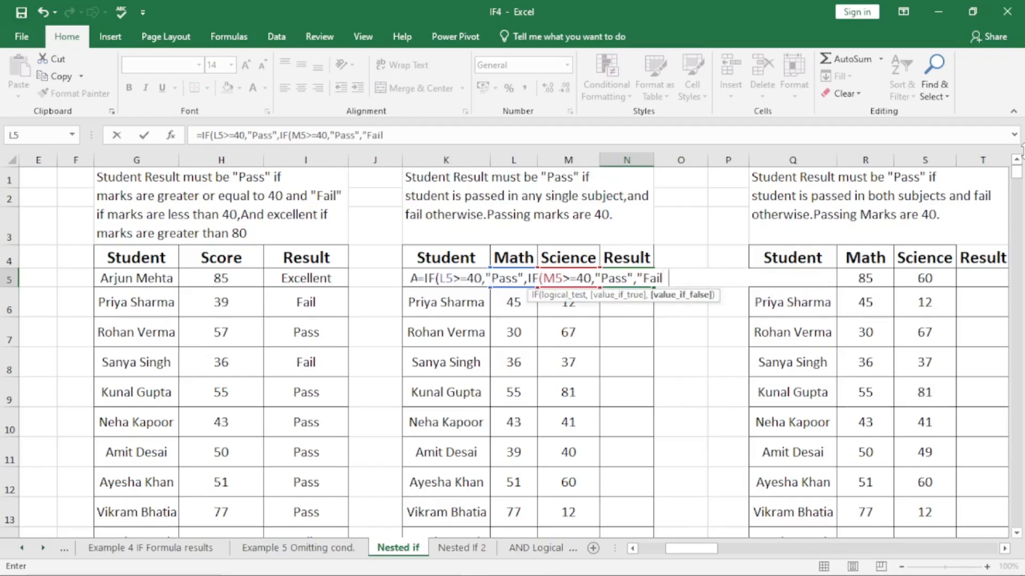
text())
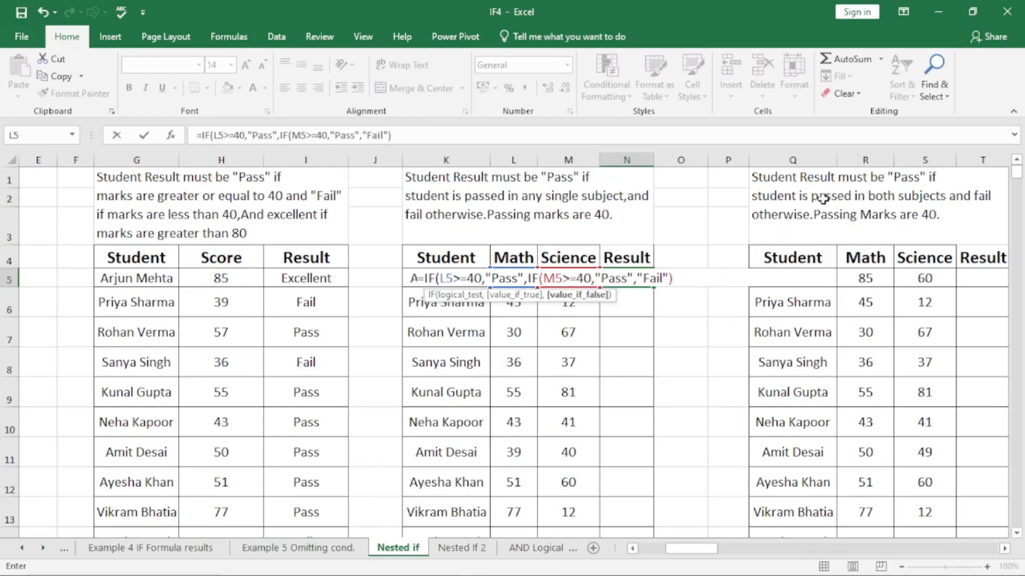
text())
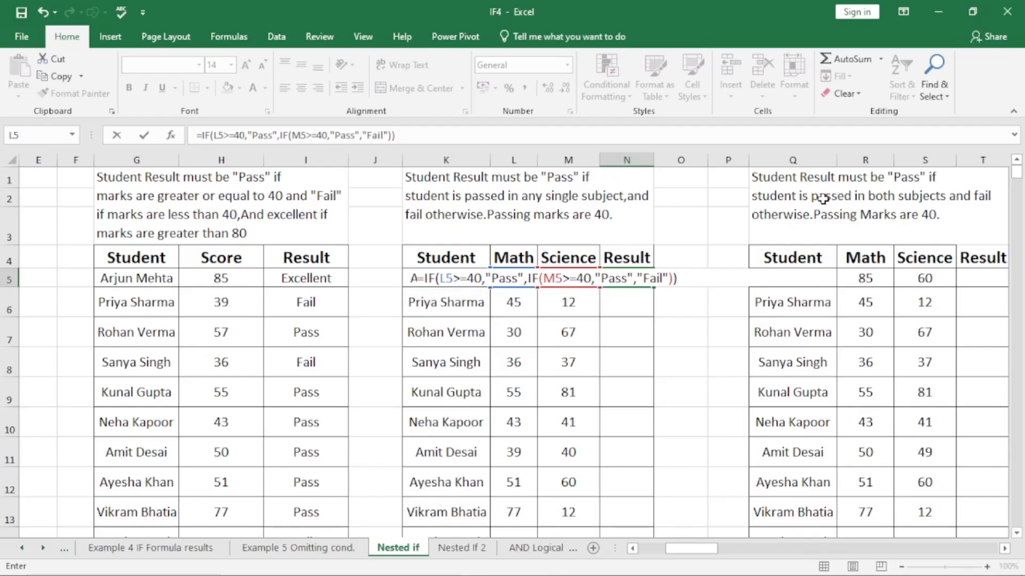
key(Return)
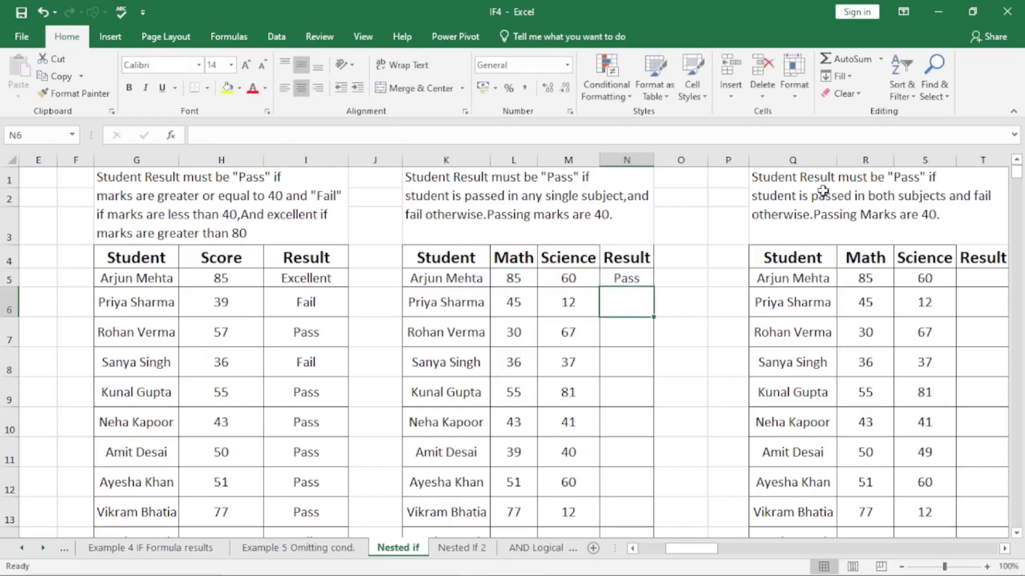
Copy the N5 formula down to N6 and check it against the marks in L6 and M6
click(624, 279)
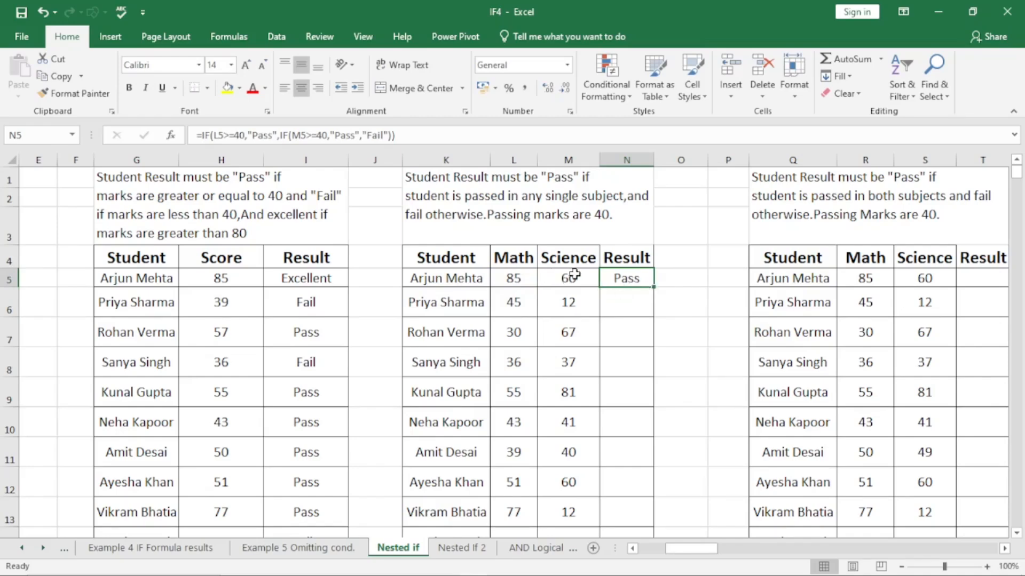
drag(653, 287, 654, 309)
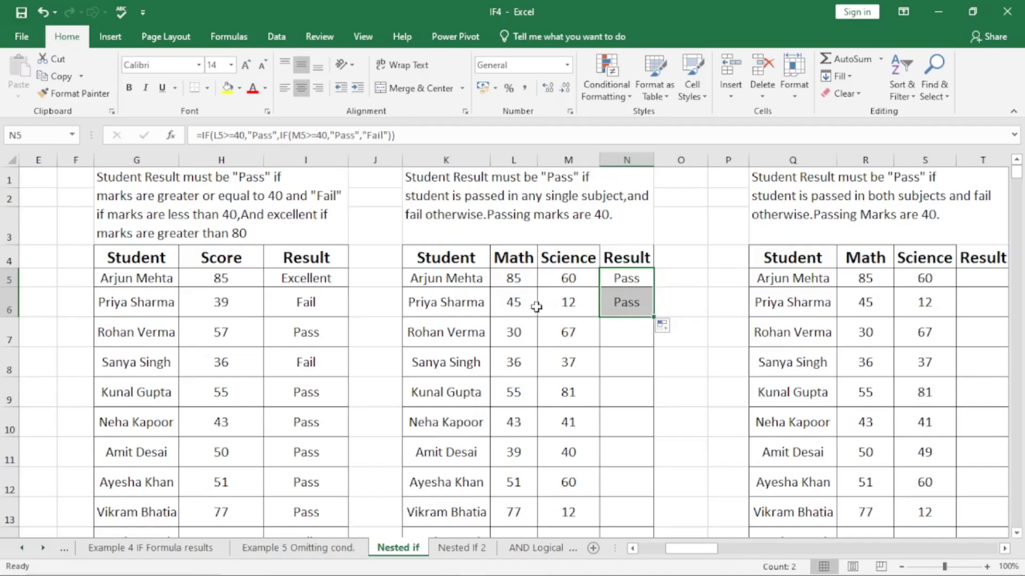
click(516, 304)
click(578, 300)
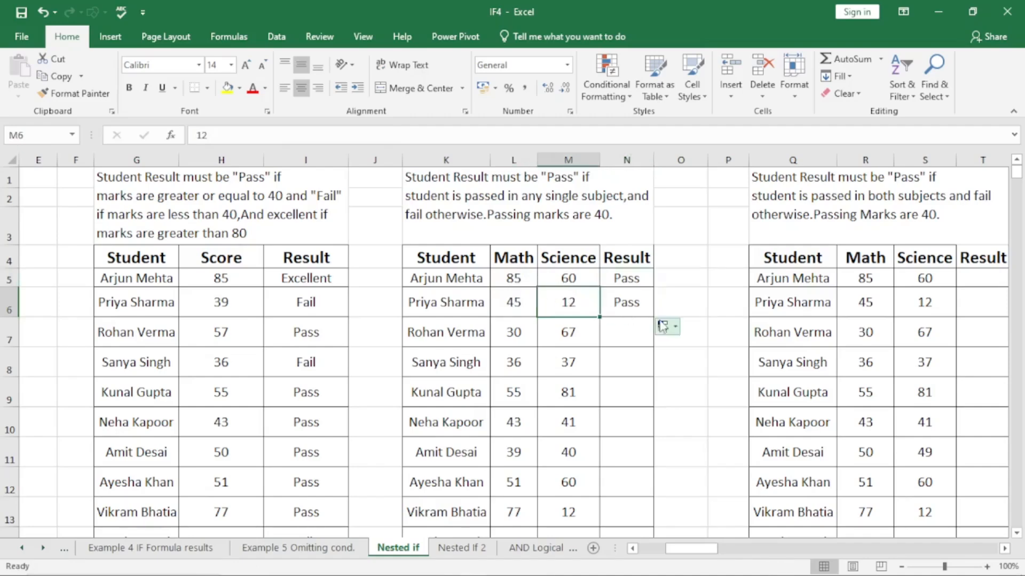
Fill the formula from N5:N6 down the rest of the Result column and check rows 7, 8 and 13 against their marks
drag(624, 278, 636, 303)
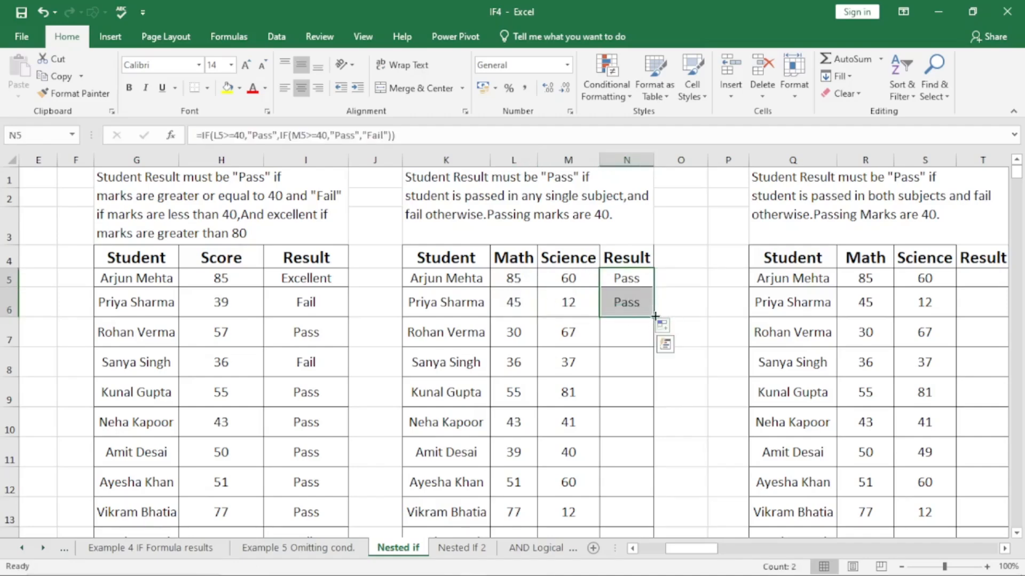
double_click(653, 317)
click(535, 331)
click(584, 337)
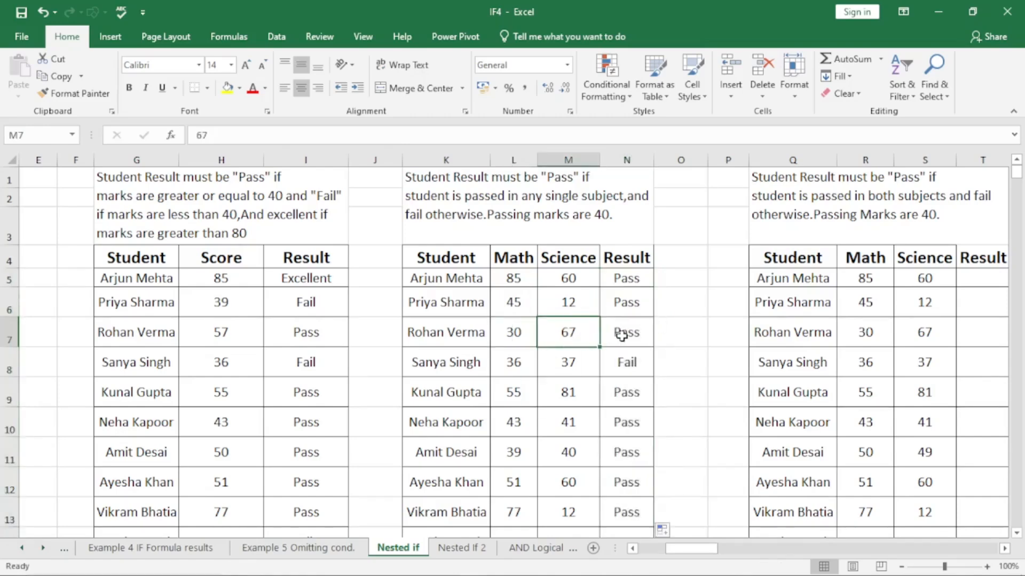
click(609, 336)
click(522, 359)
click(570, 359)
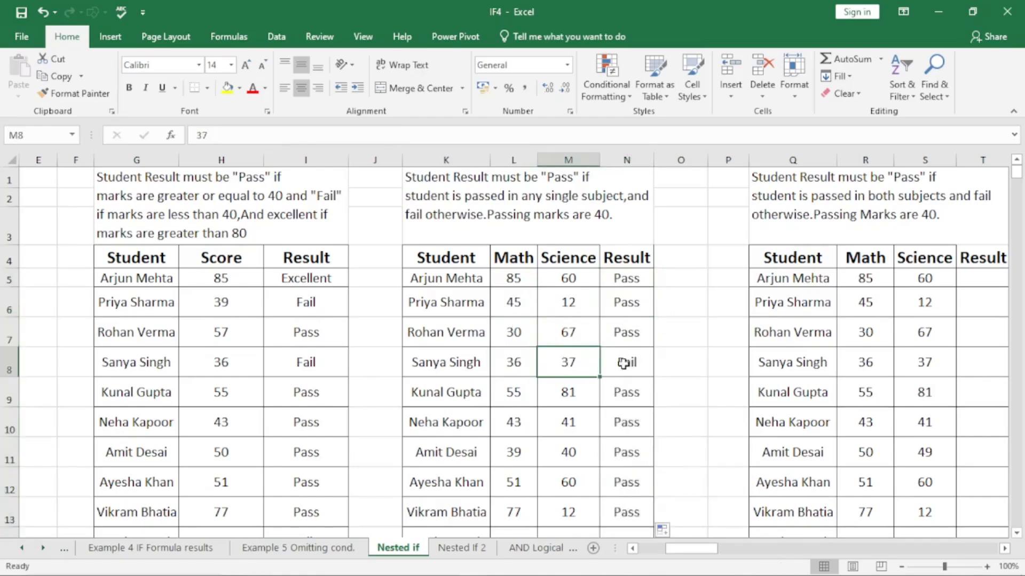
click(623, 363)
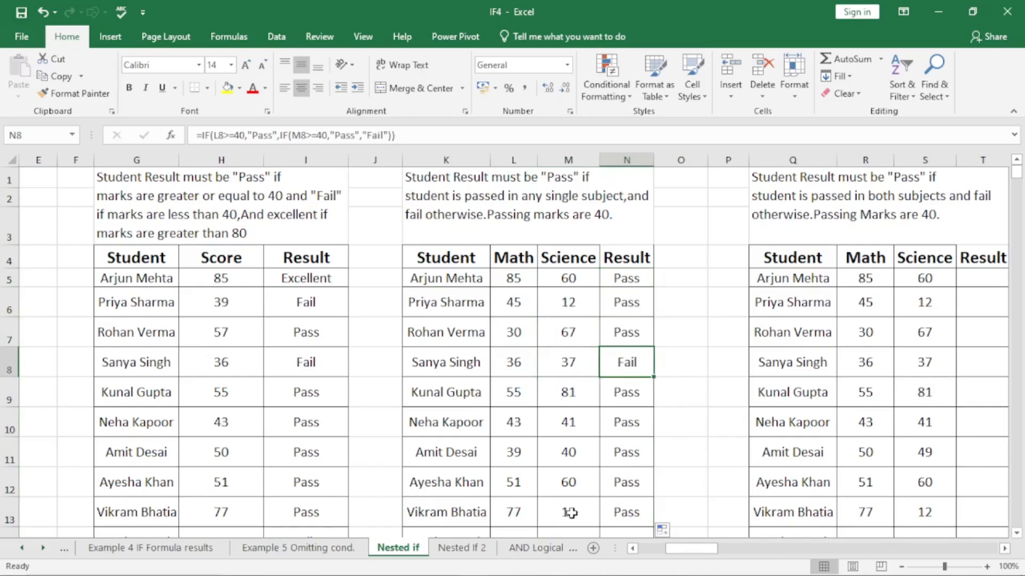
click(558, 514)
click(512, 514)
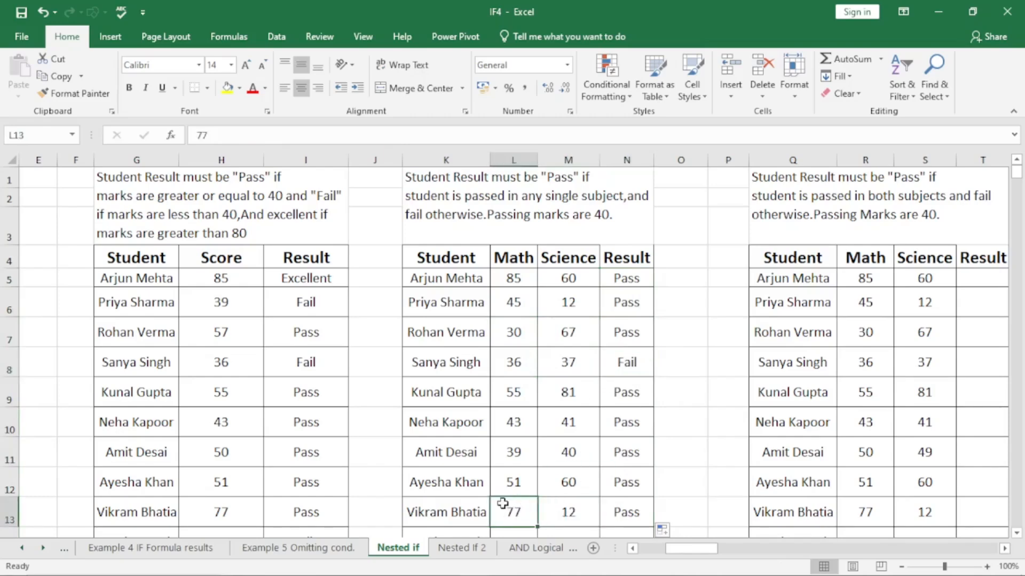
In the both-subjects table, begin the Result formula in T5 with =IF(R5>=40, to test the Math mark
click(1004, 549)
click(1004, 548)
click(1005, 549)
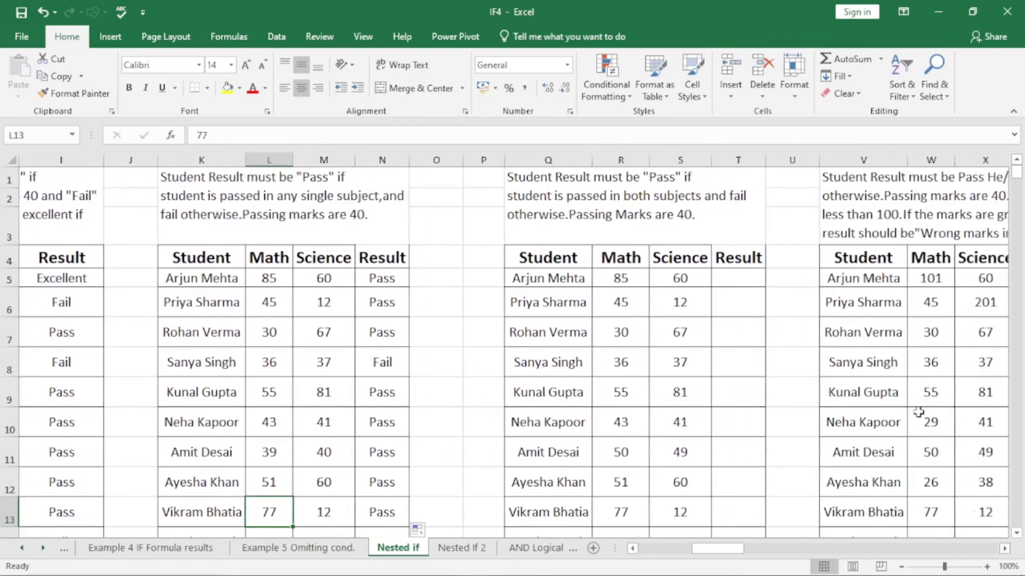
click(728, 278)
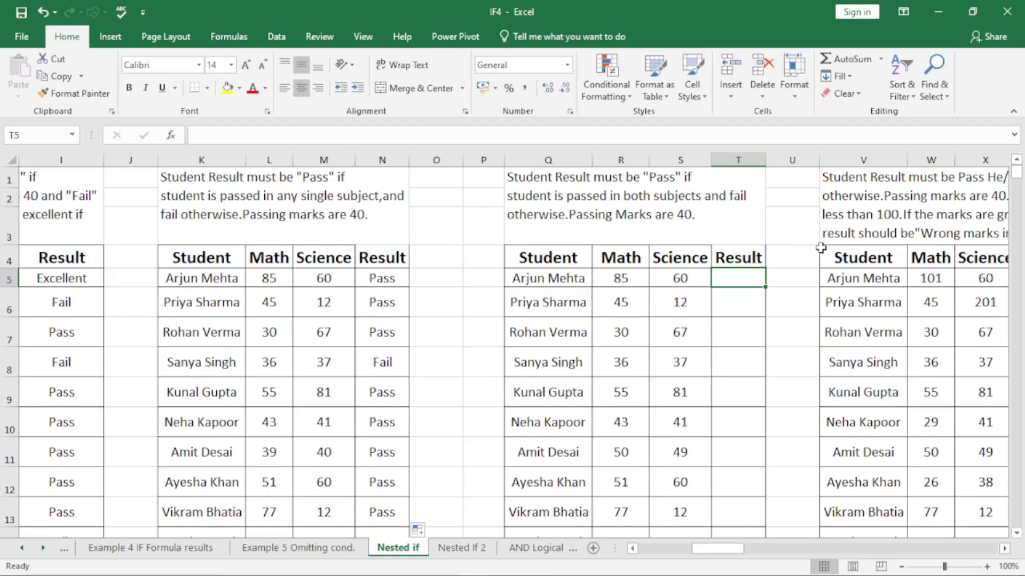
text(=if)
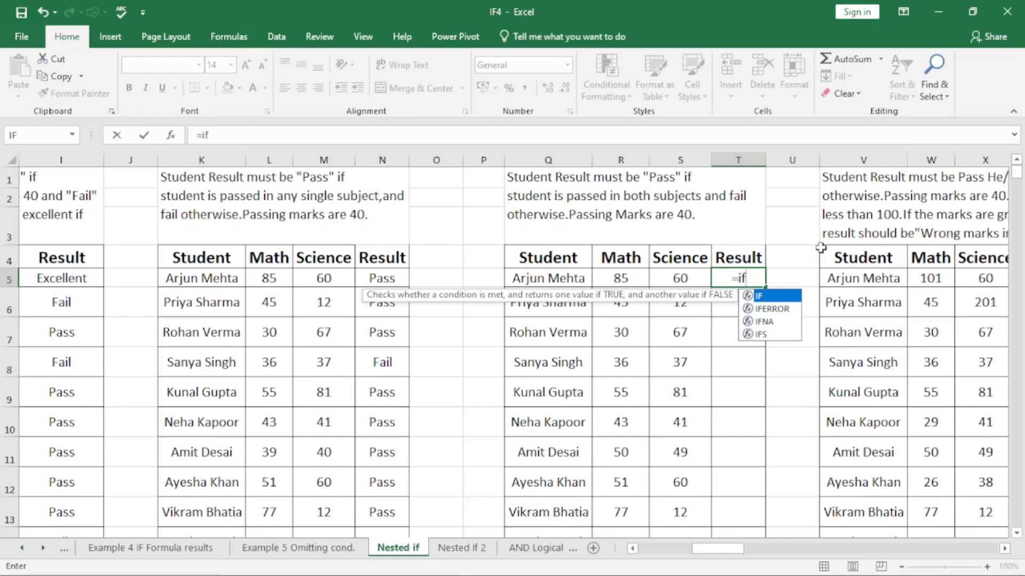
key(Tab)
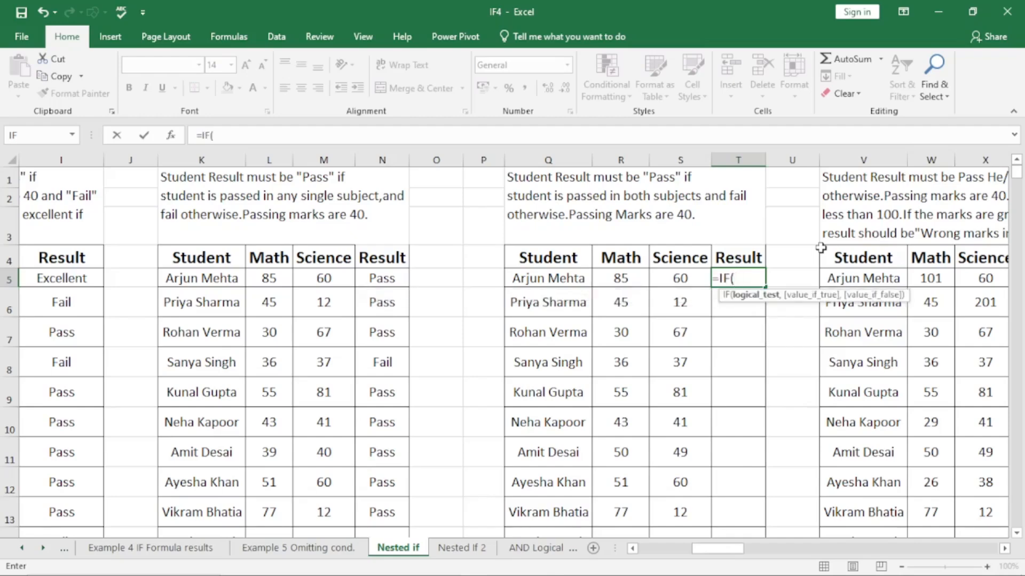
click(608, 282)
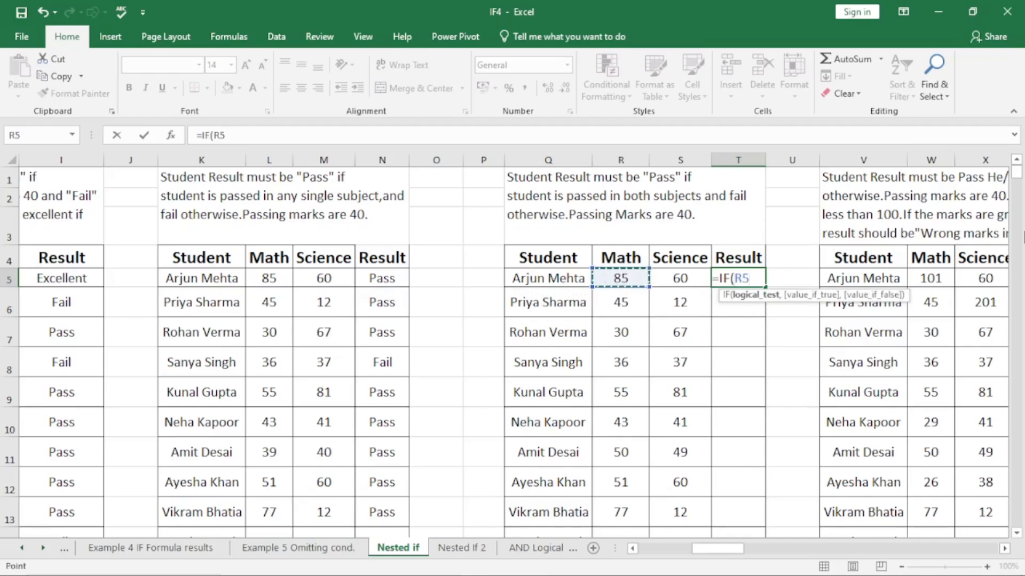
text(>=40,)
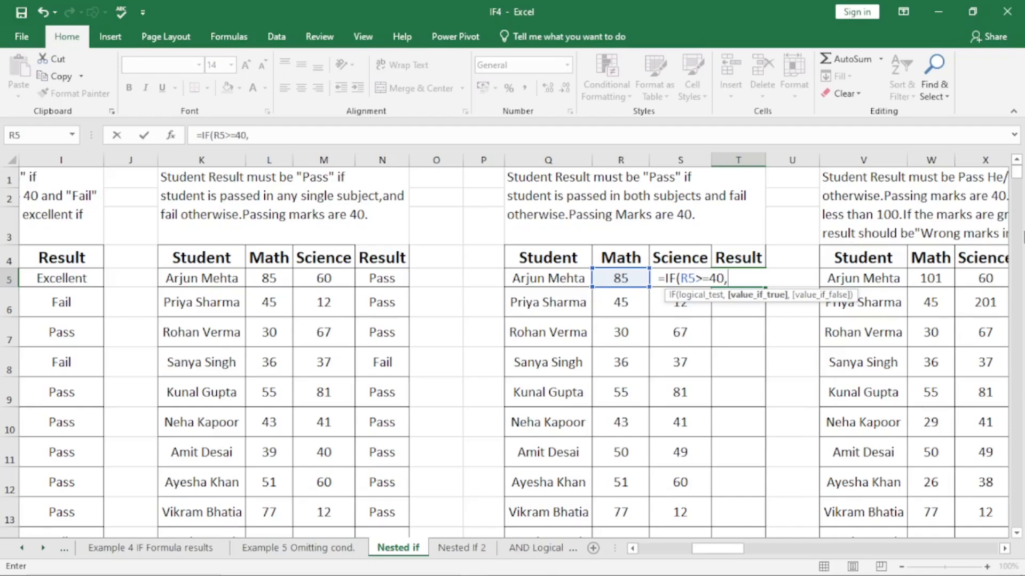
Complete the T5 formula with IF(S5>=40,"Pass","Fail") as the value if true and "Fail" as the value if false, and enter it
text(IF()
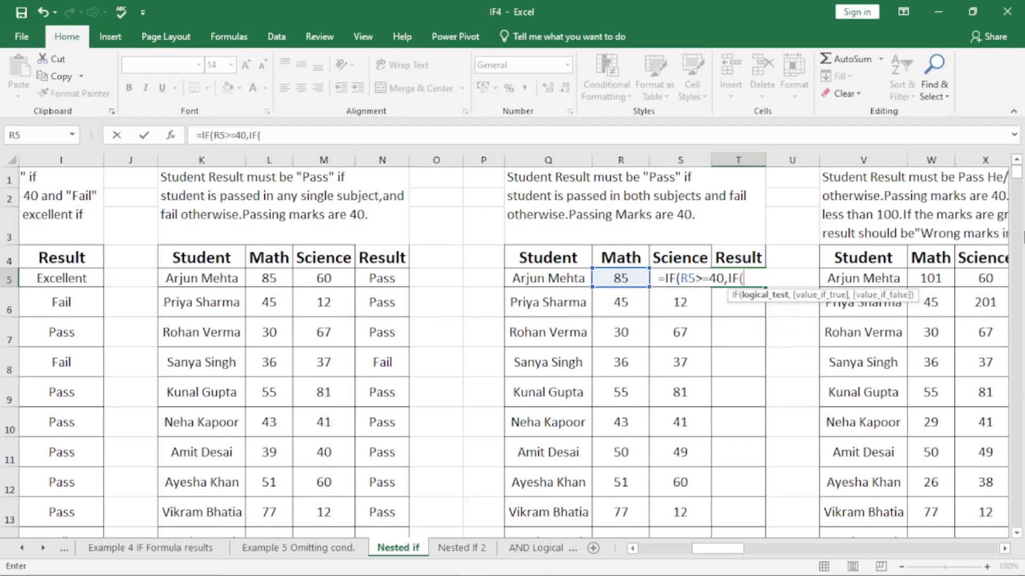
text(S5)
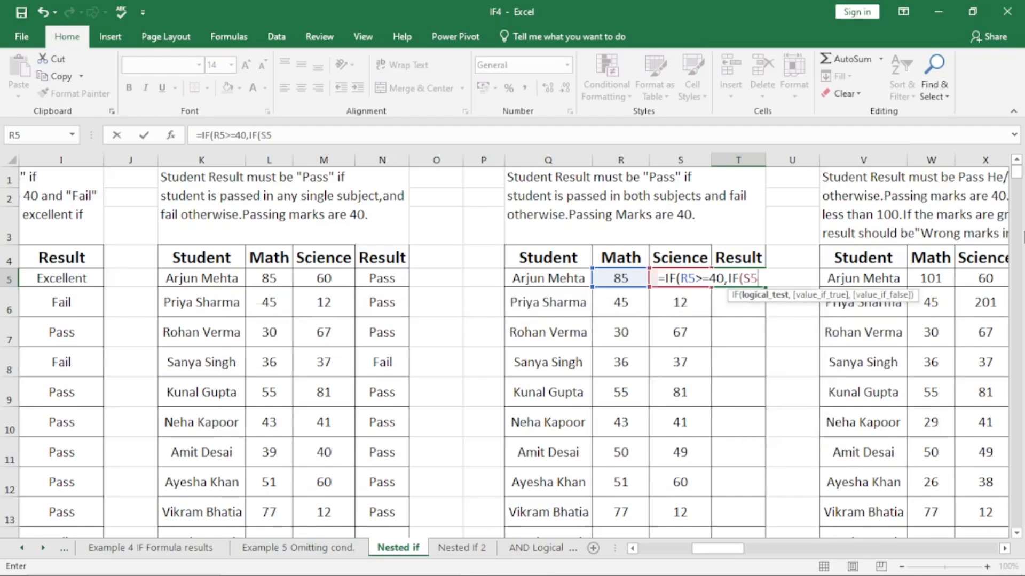
text(>=40,)
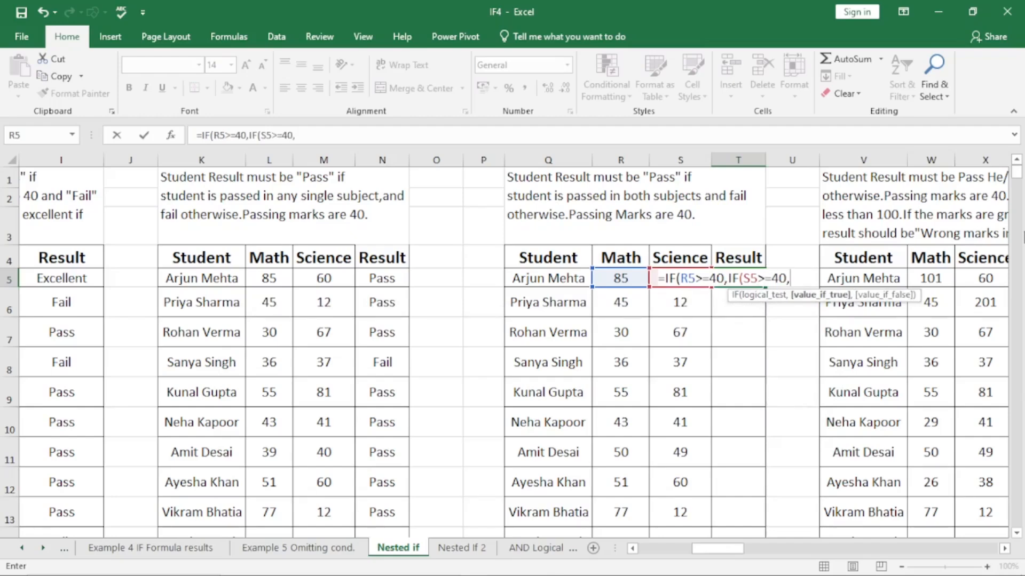
text("Pass")
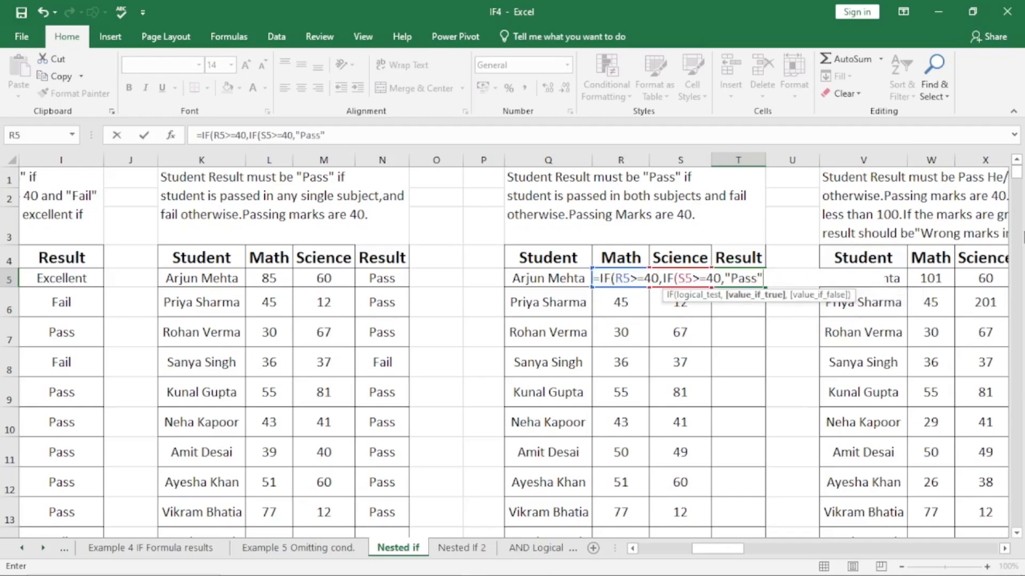
text(,)
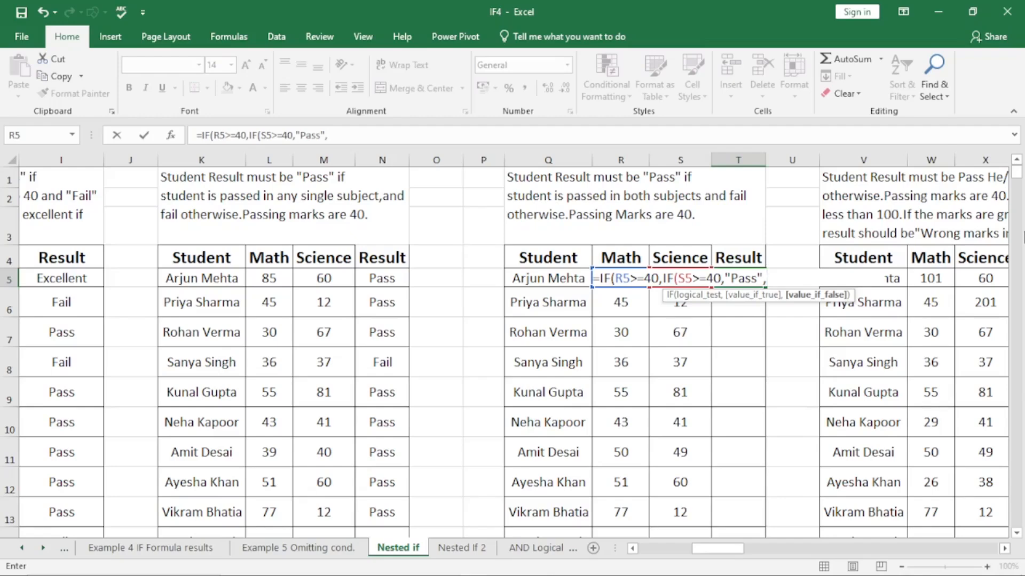
text("Fail"))
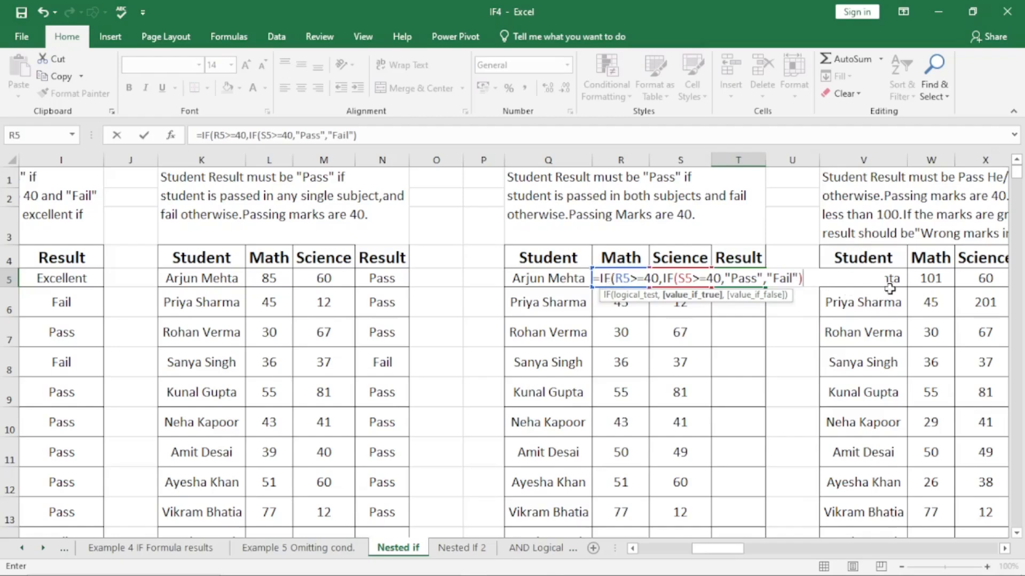
text(,")
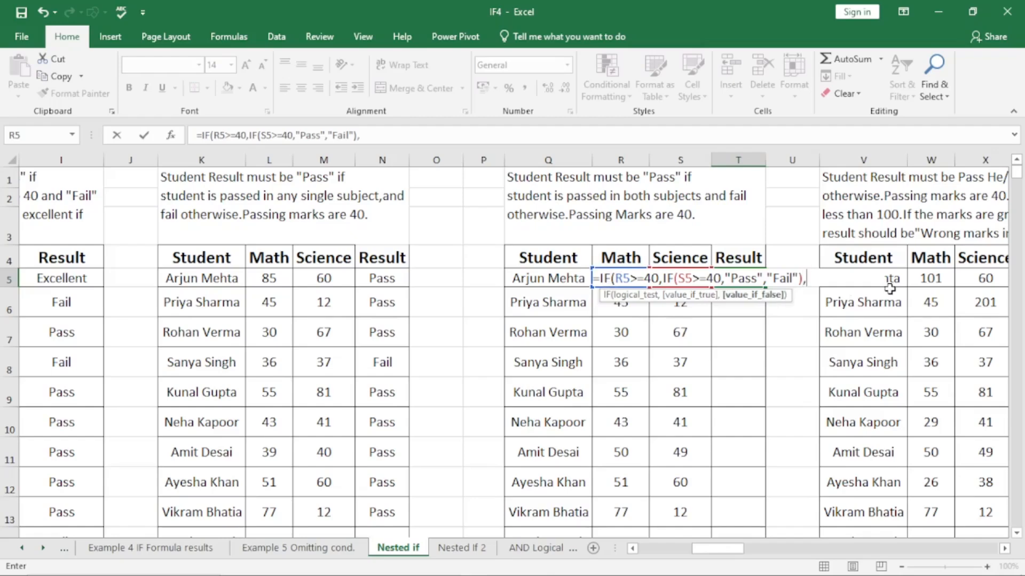
text(Fail"))
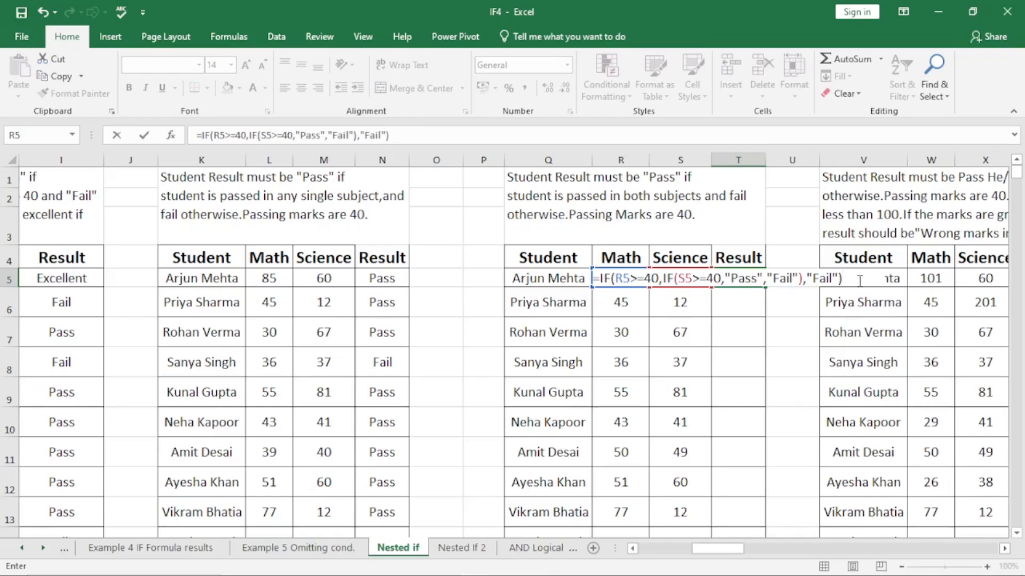
key(Return)
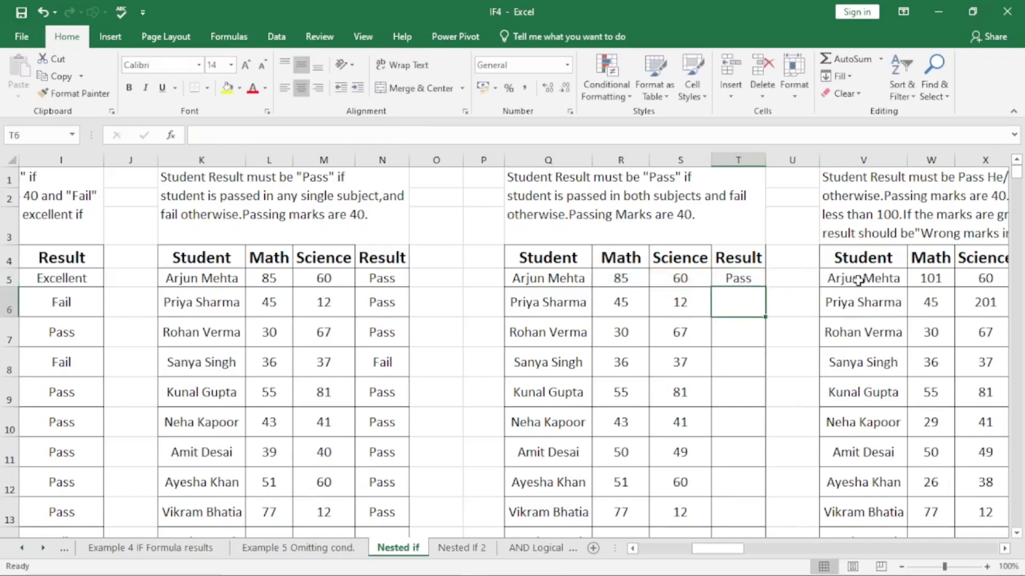
Fill the T5 formula down the Result column and check rows 6, 7 and 8 against their Math and Science marks
click(760, 278)
double_click(765, 286)
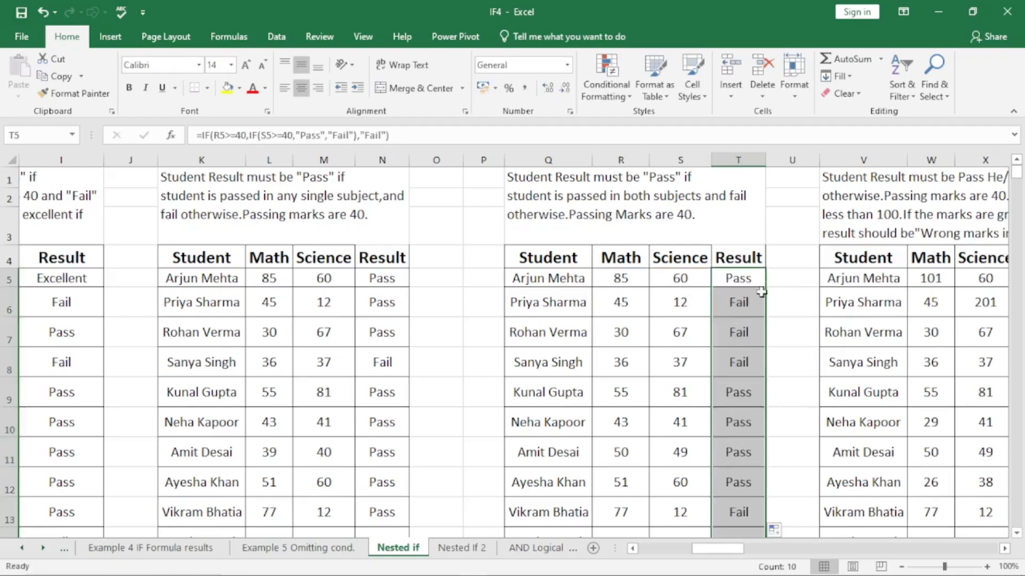
click(738, 307)
click(618, 299)
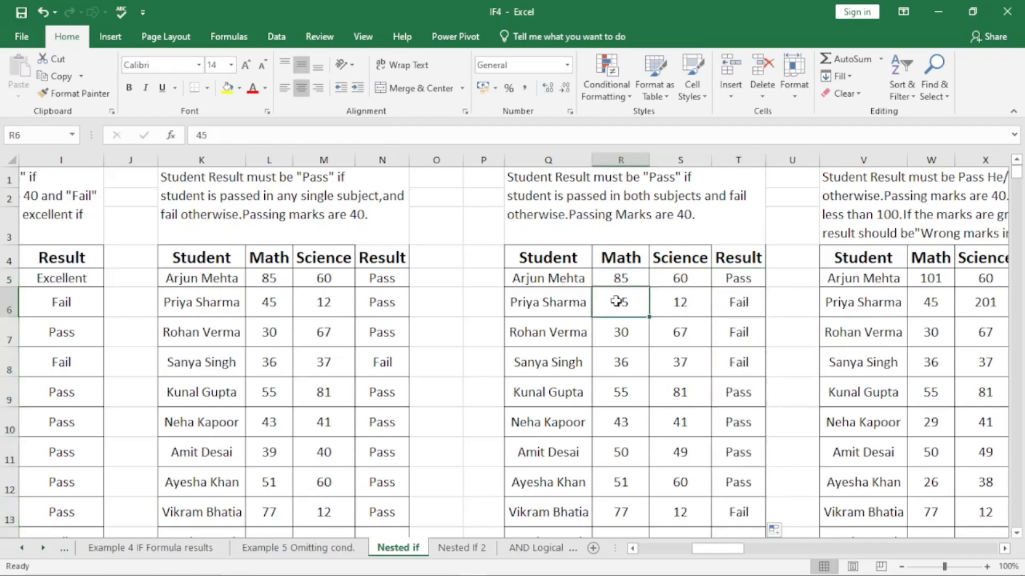
click(691, 309)
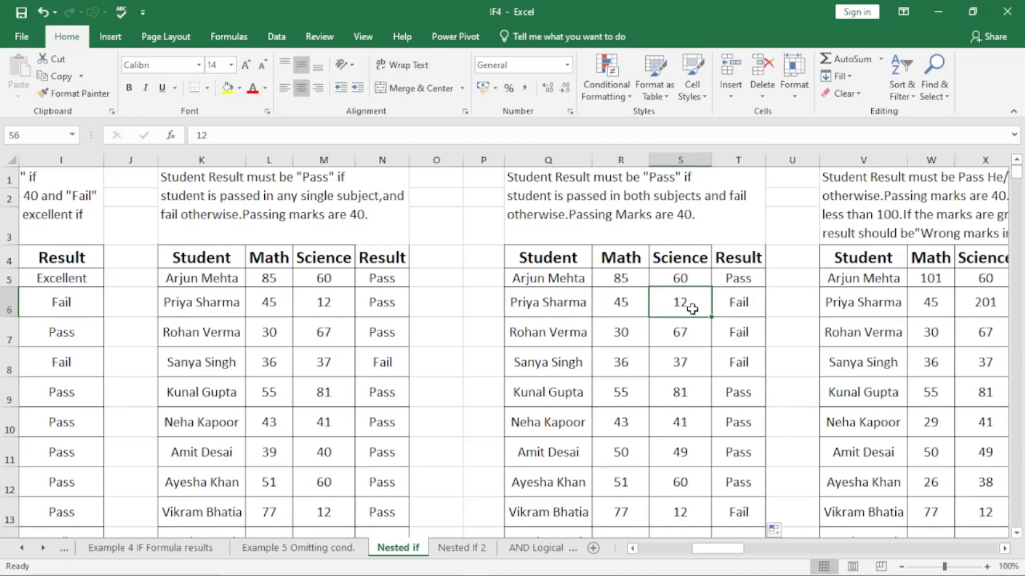
click(755, 308)
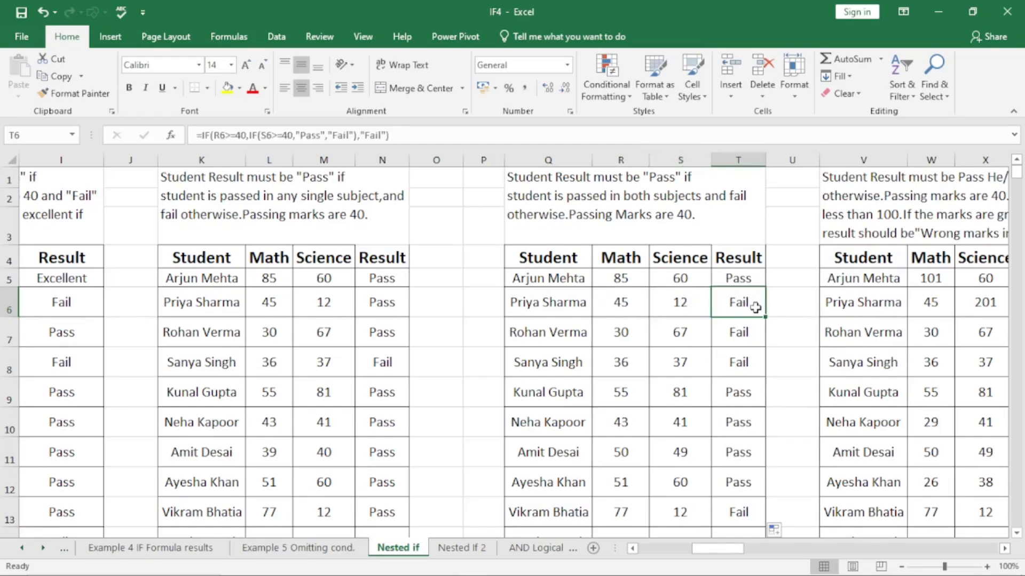
click(629, 338)
click(679, 334)
click(736, 334)
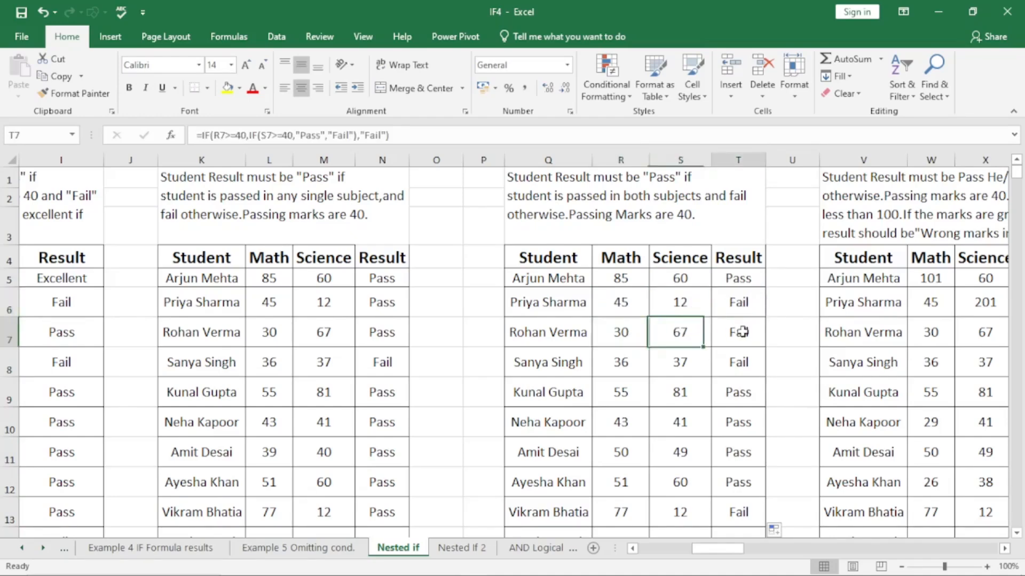
click(633, 368)
click(691, 364)
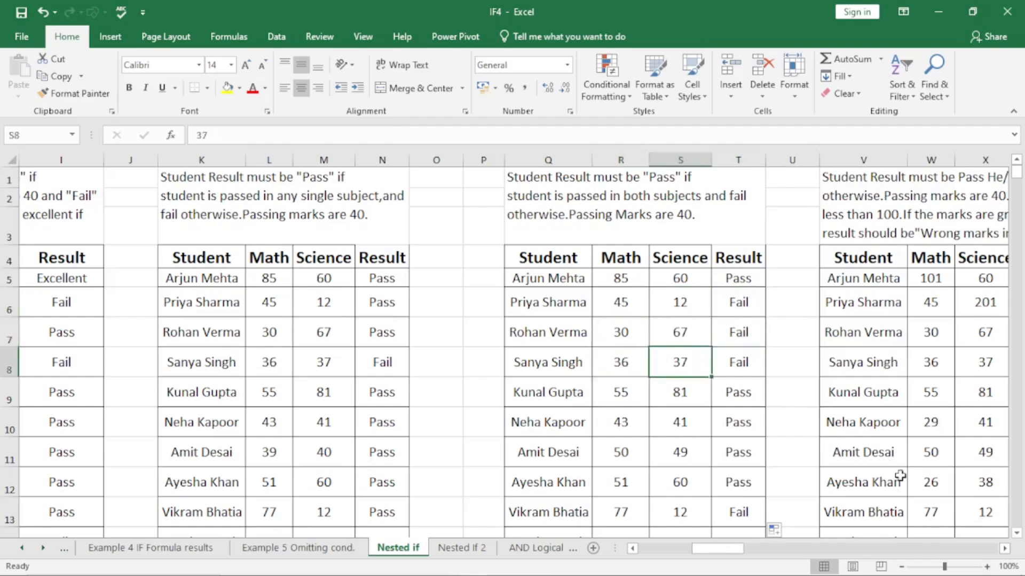
Go to the table with the 100-mark limit and examine the marks in W5 and X6 against its criteria
click(1004, 549)
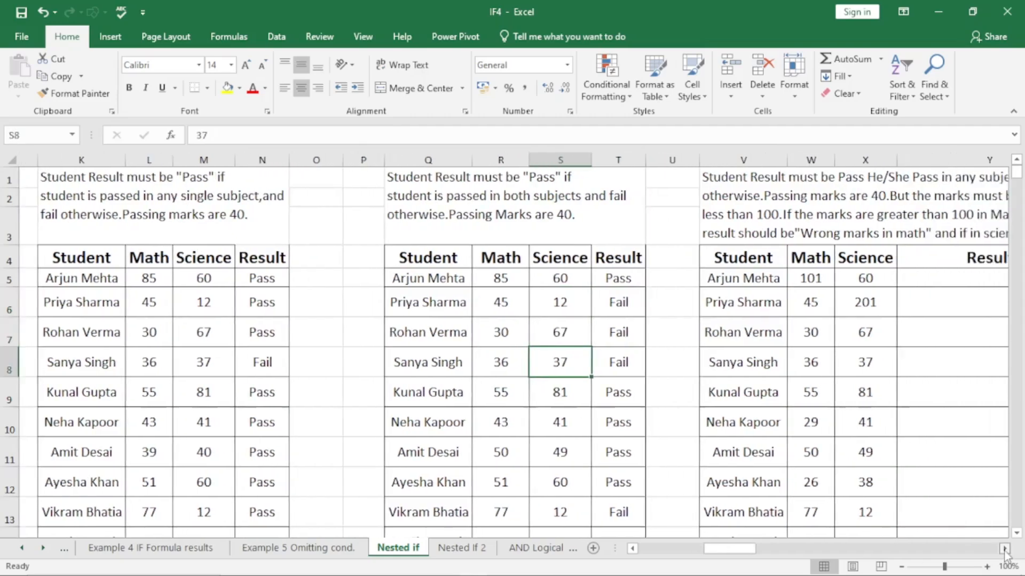
click(1005, 548)
click(1004, 548)
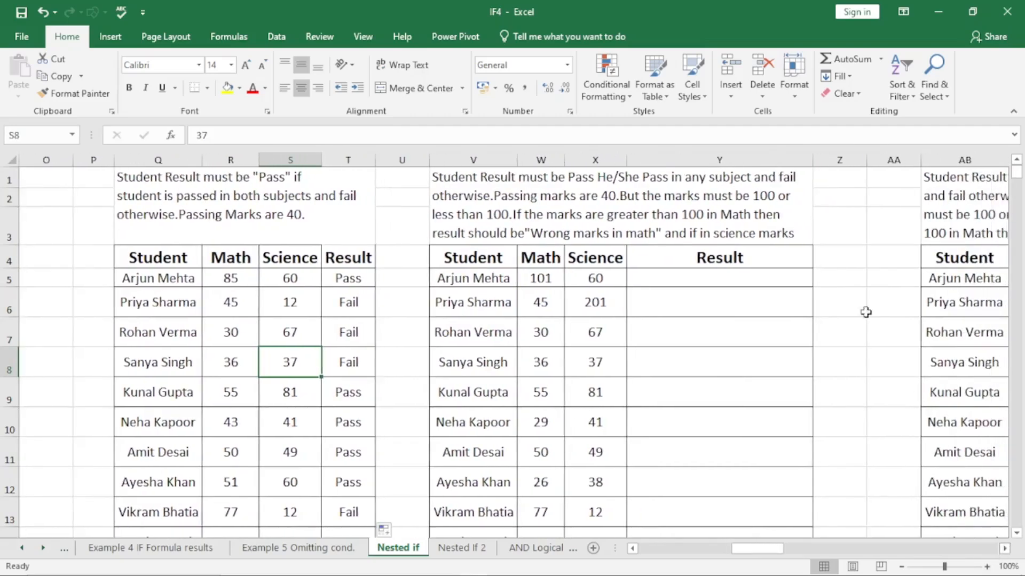
click(704, 276)
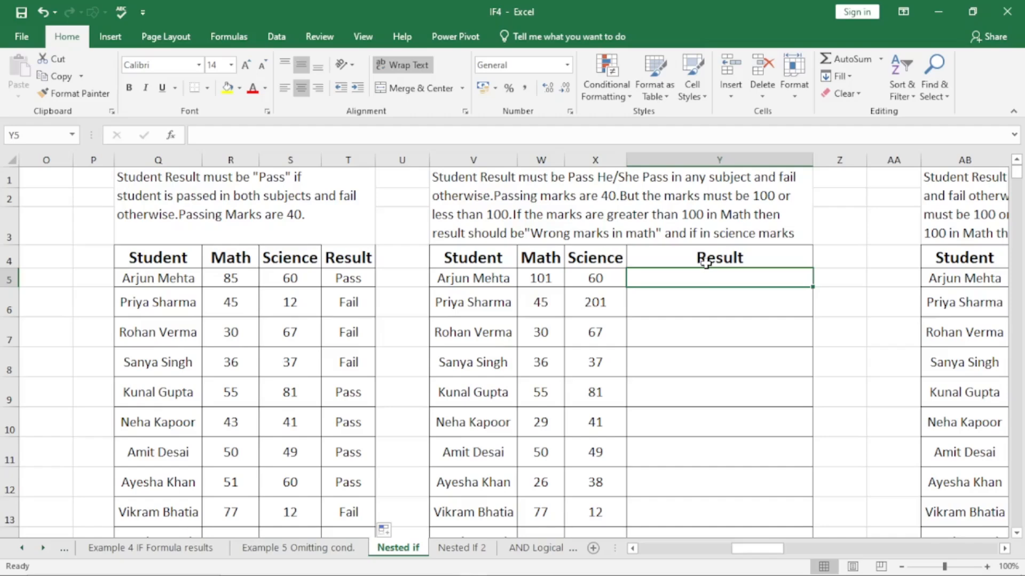
click(529, 283)
click(577, 292)
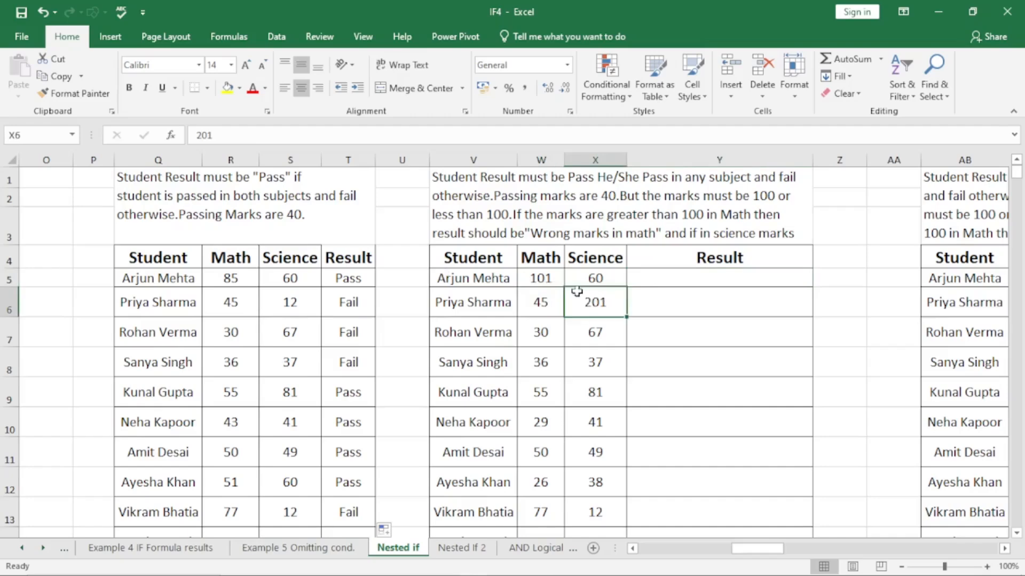
click(542, 276)
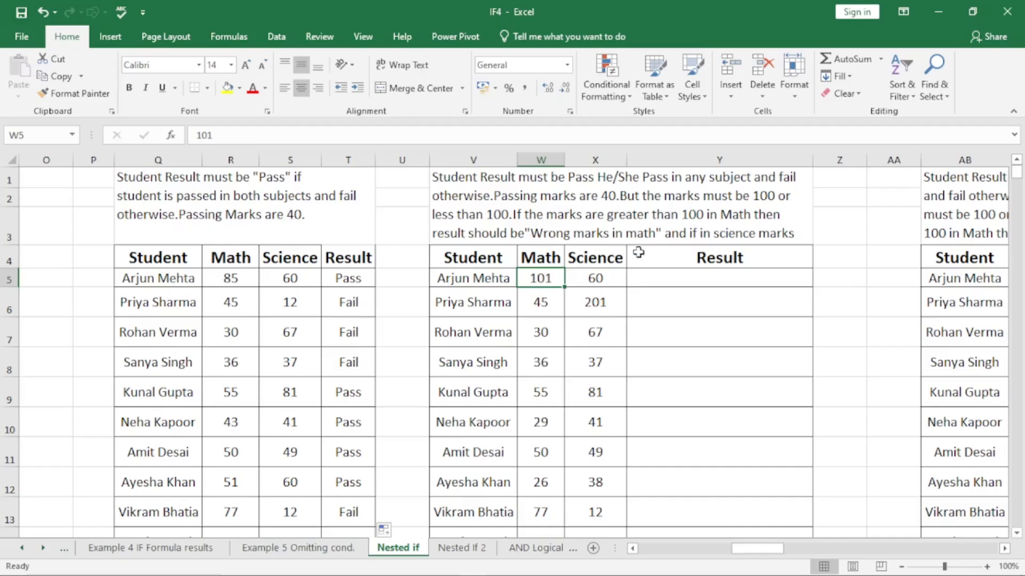
Begin the Result formula in Y5 with =IF(W5>100,"Wrong marks in math", to flag Math marks above the limit
click(648, 275)
text(=)
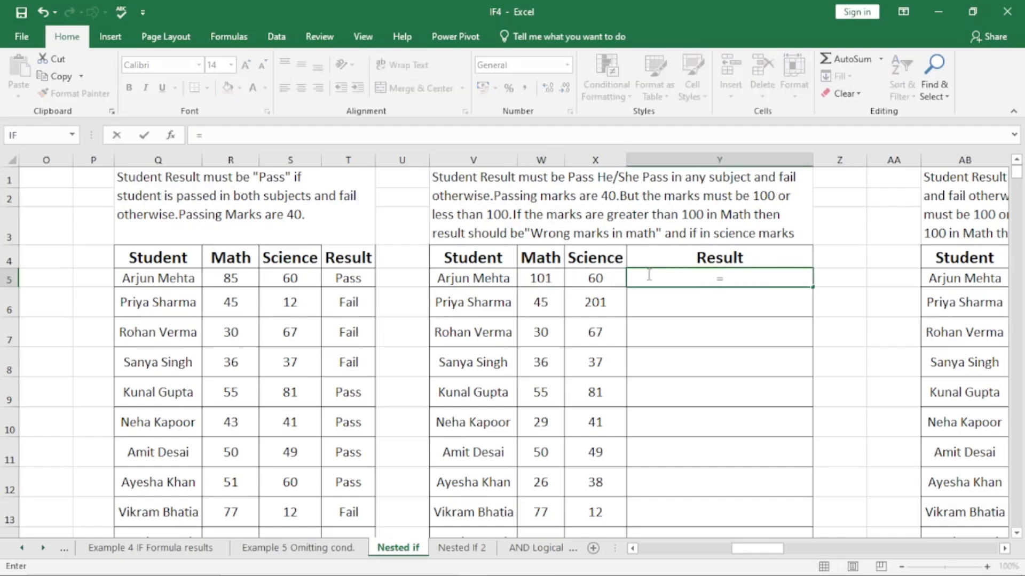
text(if)
key(Tab)
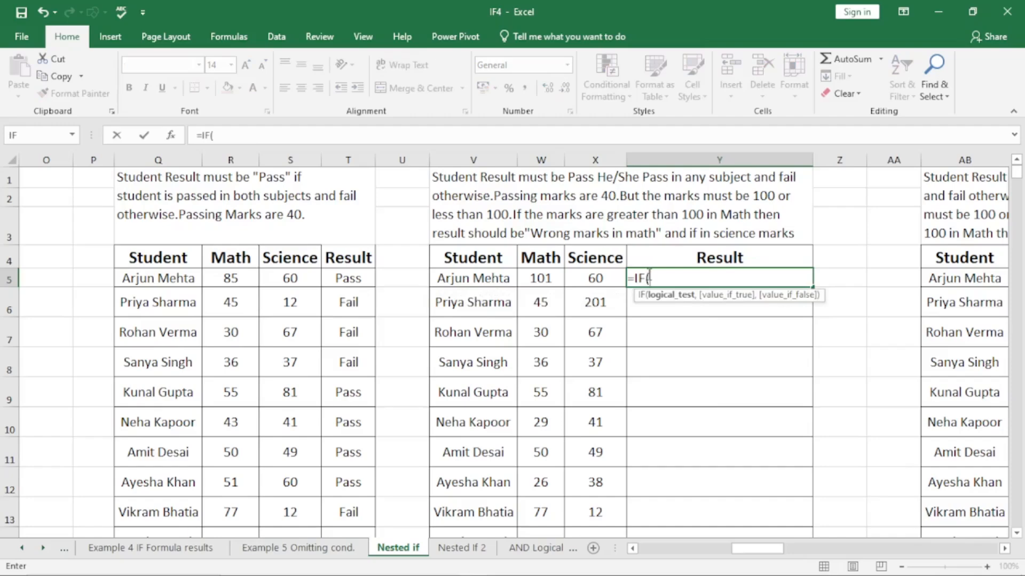
click(551, 281)
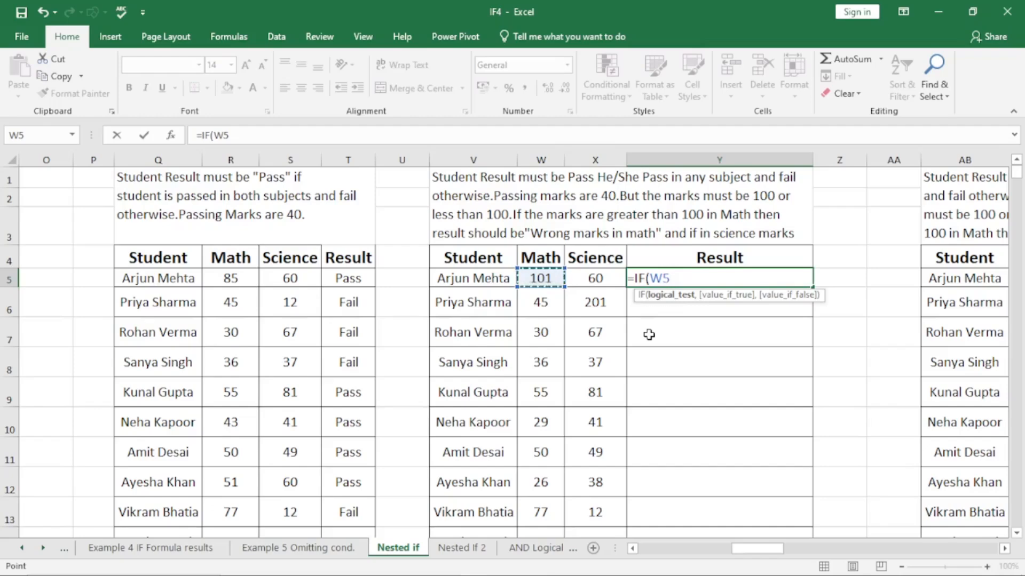
text(>100)
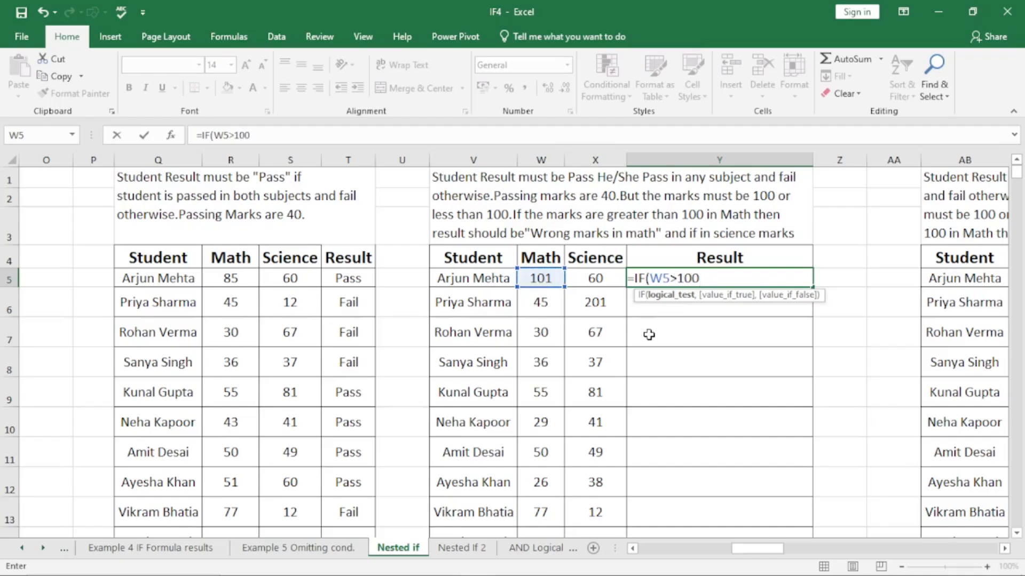
text(,)
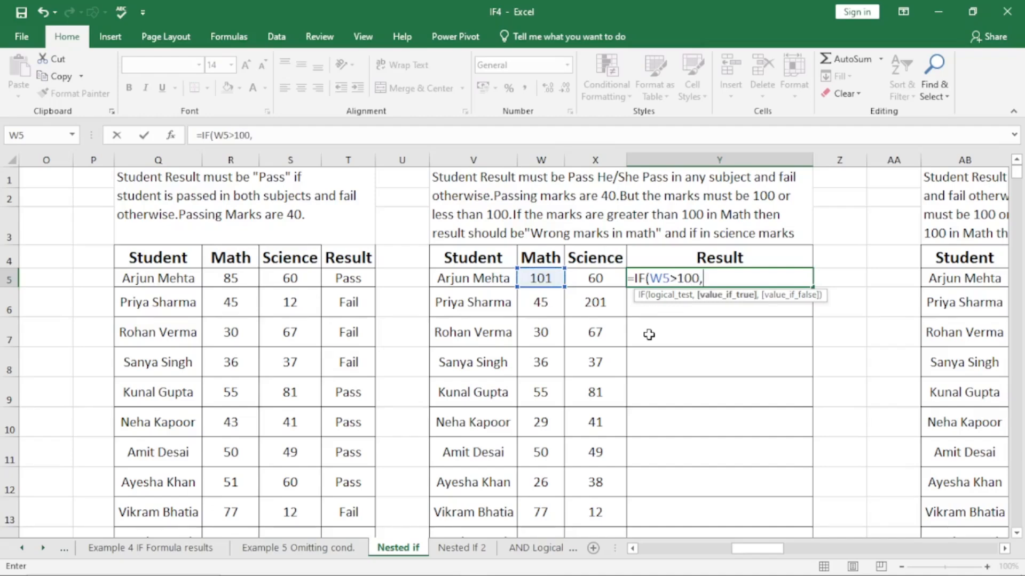
text("Wrong )
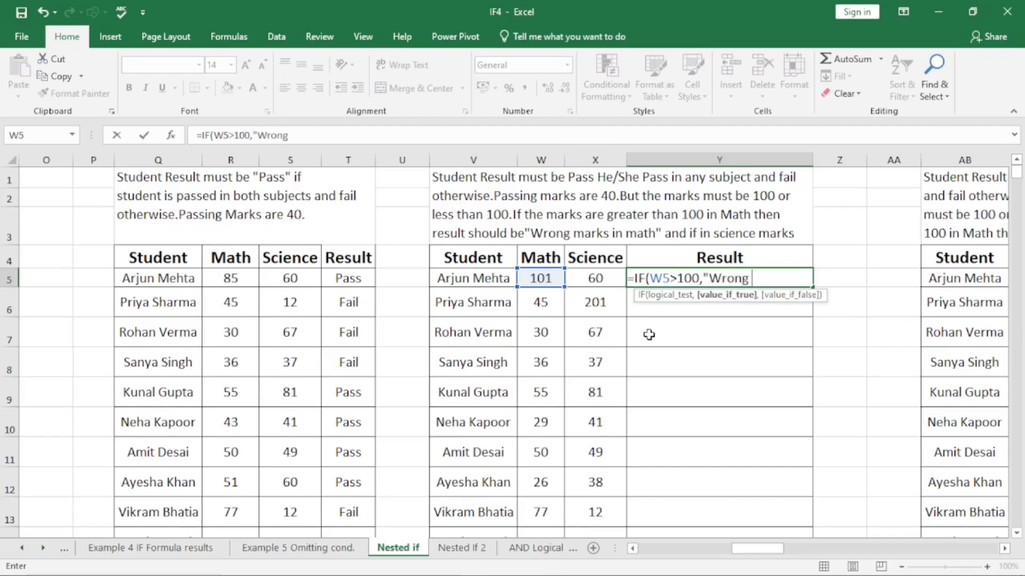
text(marks in math)
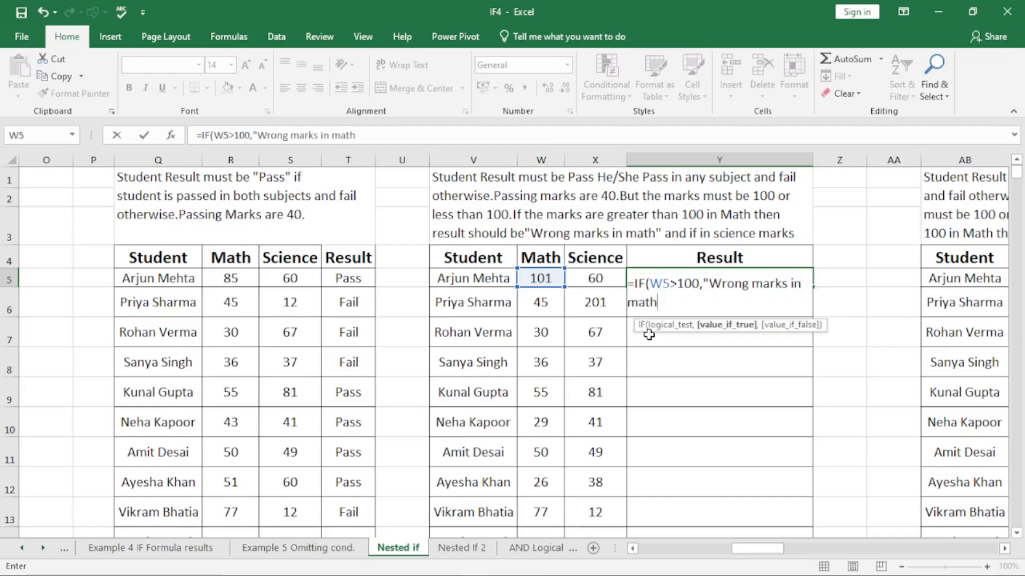
text(",)
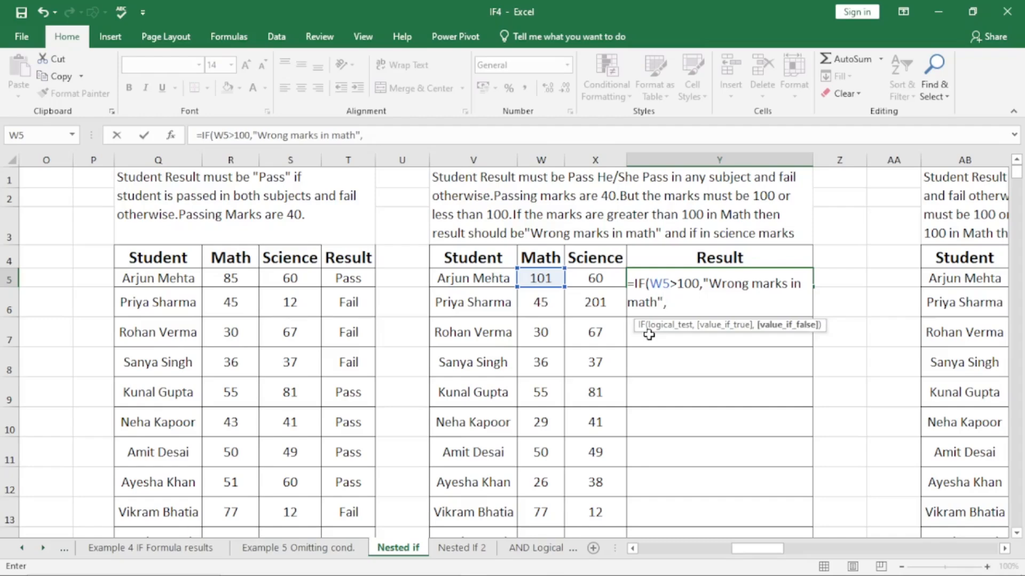
Continue the Y5 formula with IF(X5>100,"Wrong marks in Sci.", as the value if false, to flag Science marks above the limit
text(IF()
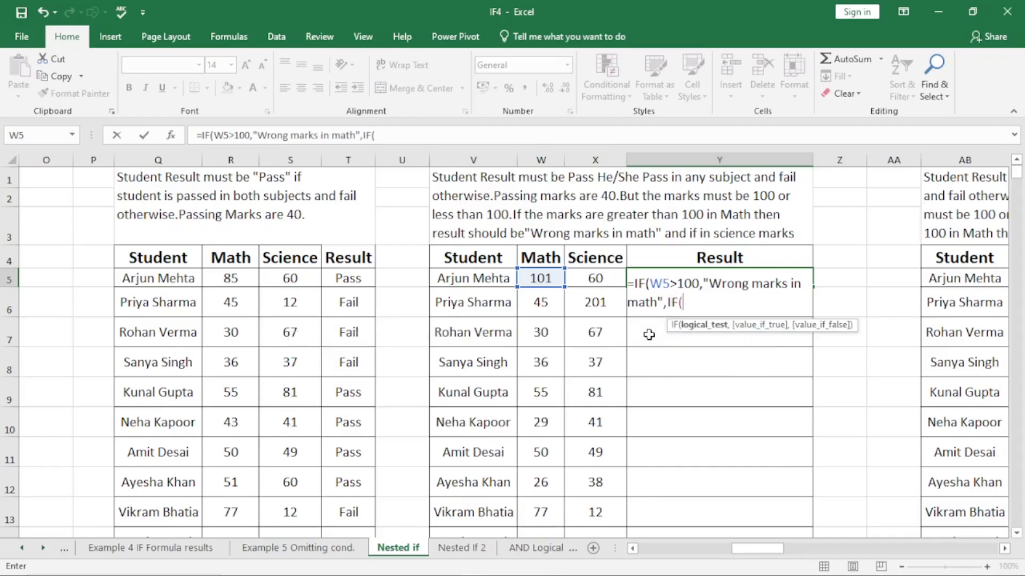
text(X5)
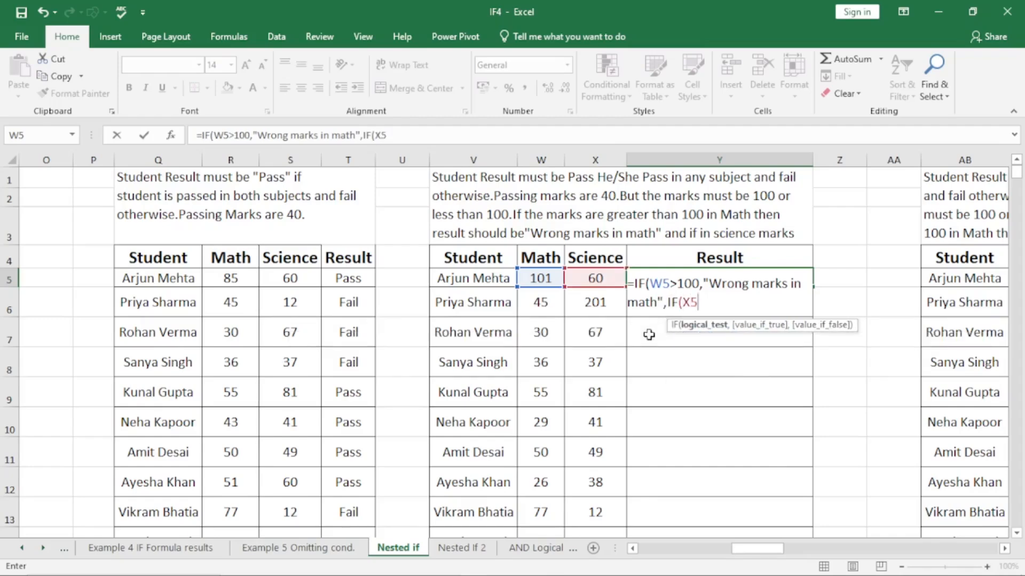
text(>100,)
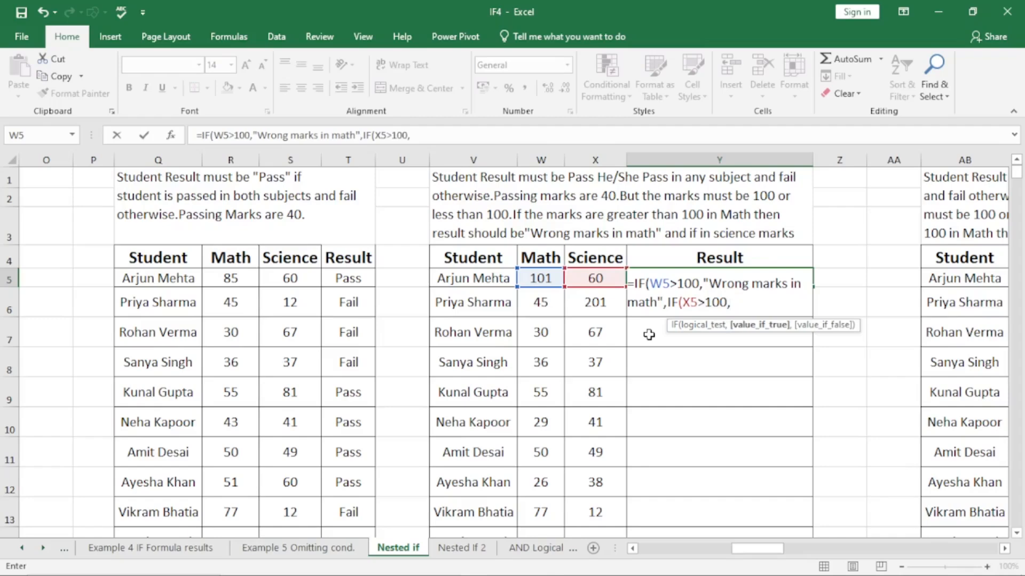
text("Wrong ma)
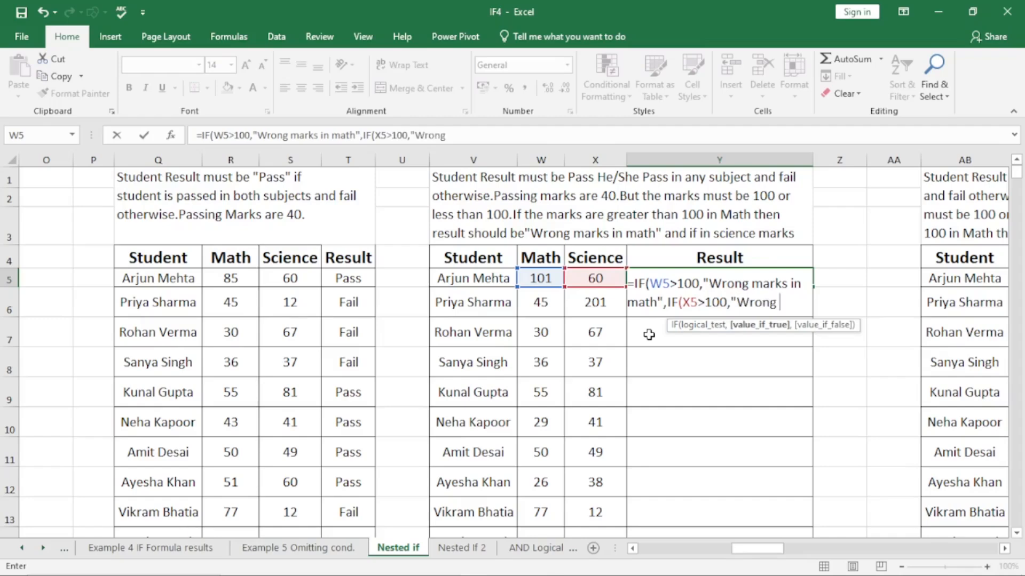
text(rks in)
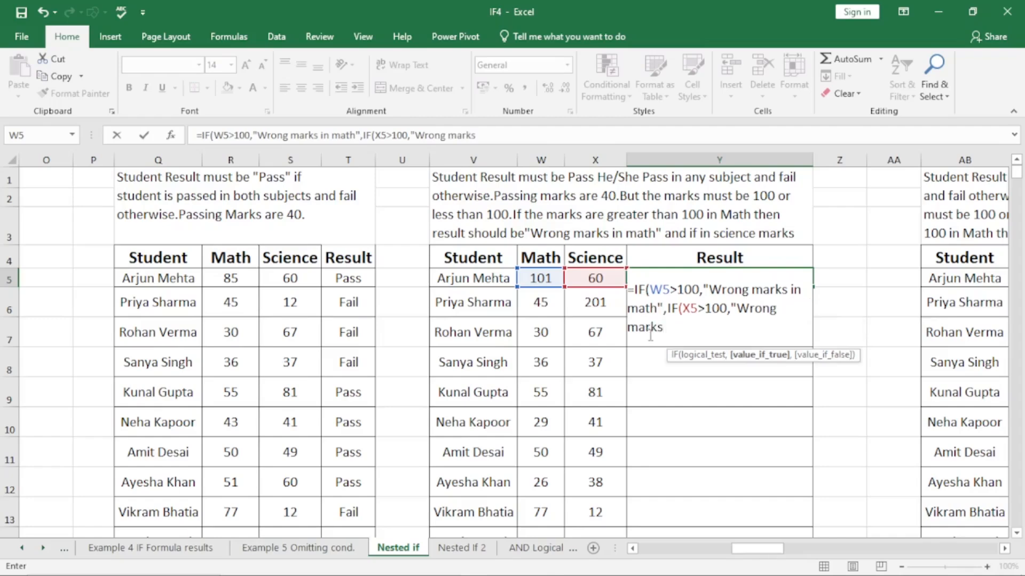
text( Sci.")
text(,)
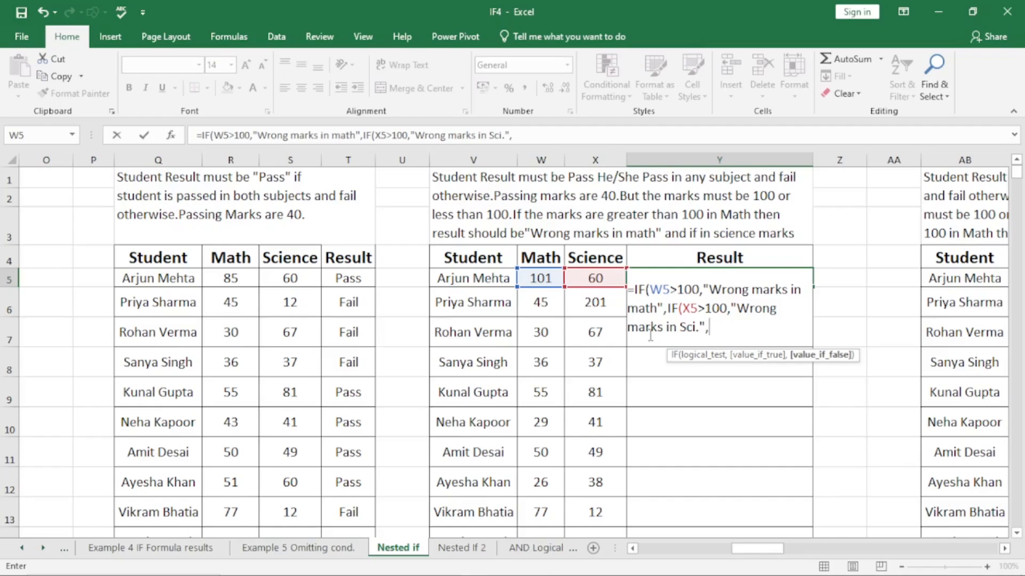
Nest IF(W5>=40,"Pass", in the Y5 formula to pass students on their Math marks
text(i)
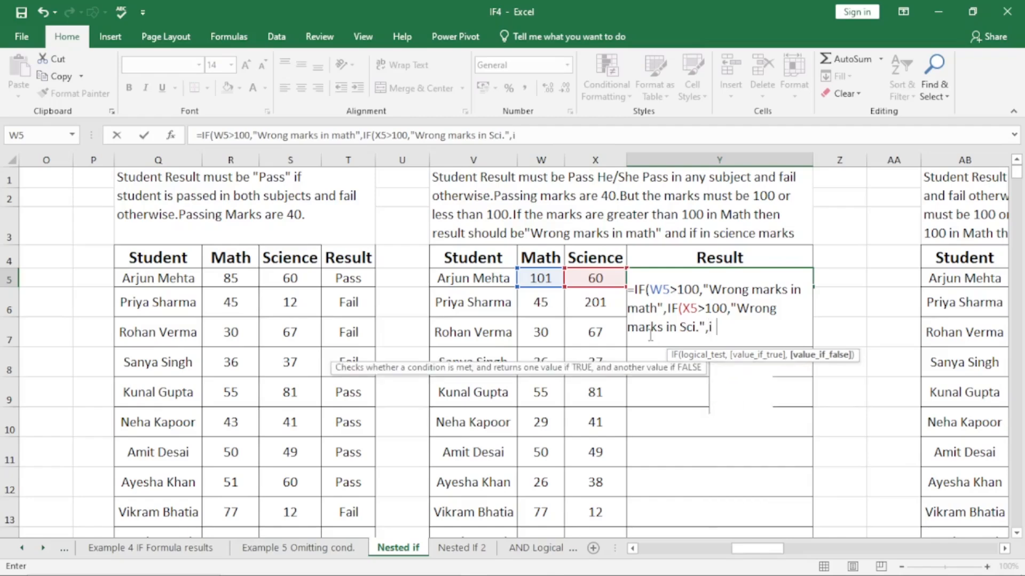
text(f)
key(Tab)
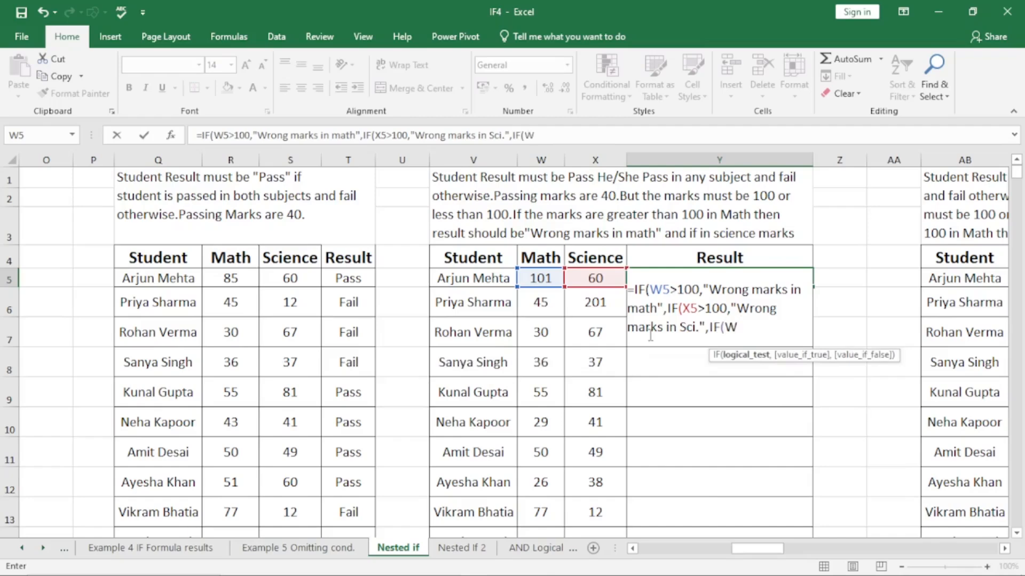
text(W5)
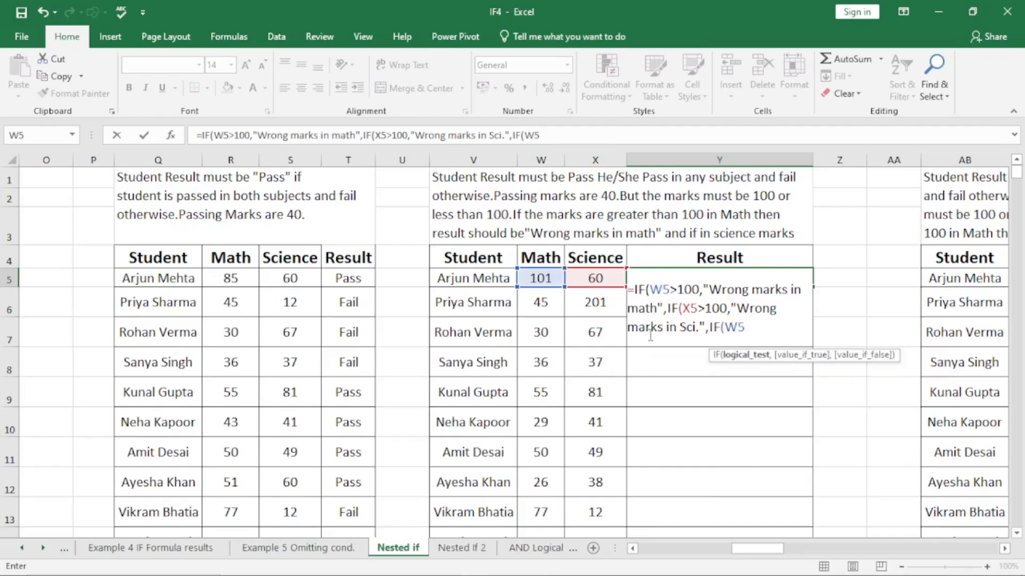
text(>=40,)
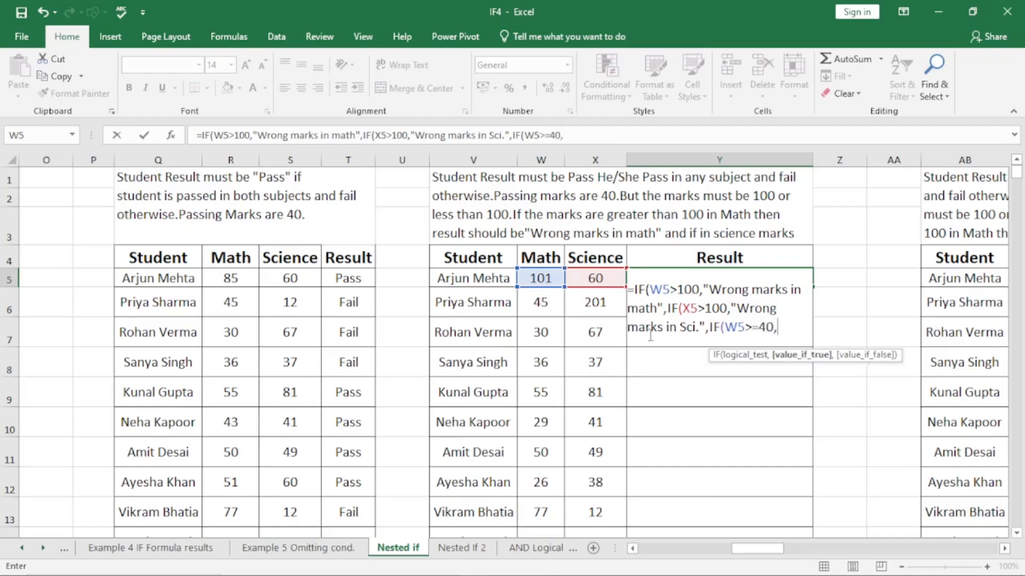
text("Pass",)
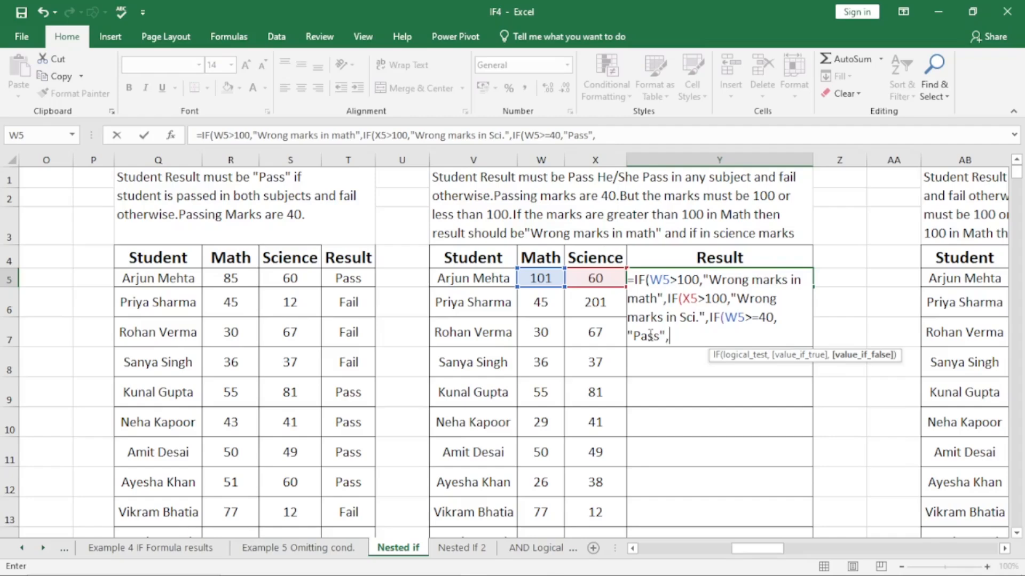
Complete the Y5 formula with IF(X5>=40,"Pass","Fail") as the last value if false, close all nested IFs and enter it
text(i)
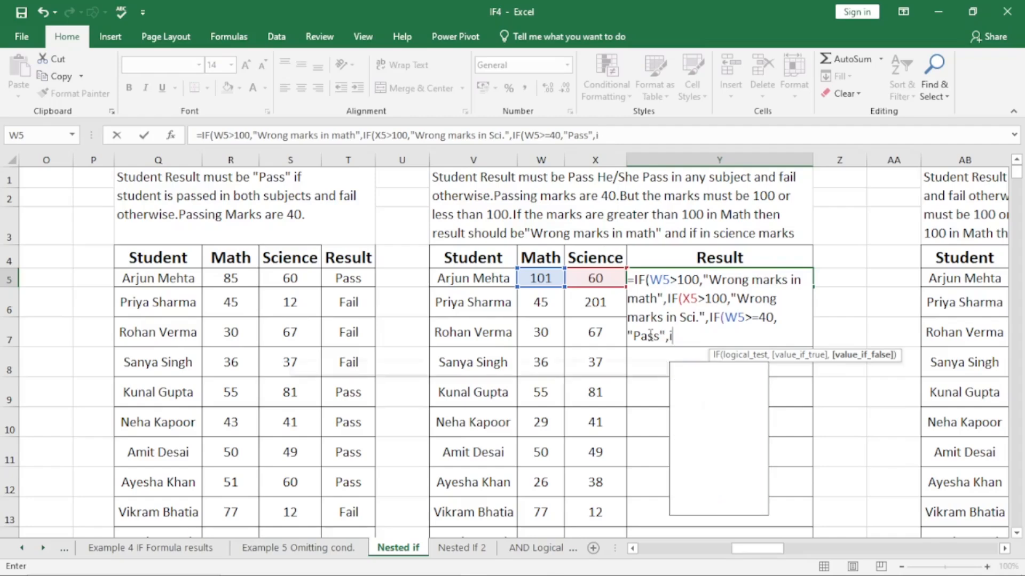
text(f)
key(Tab)
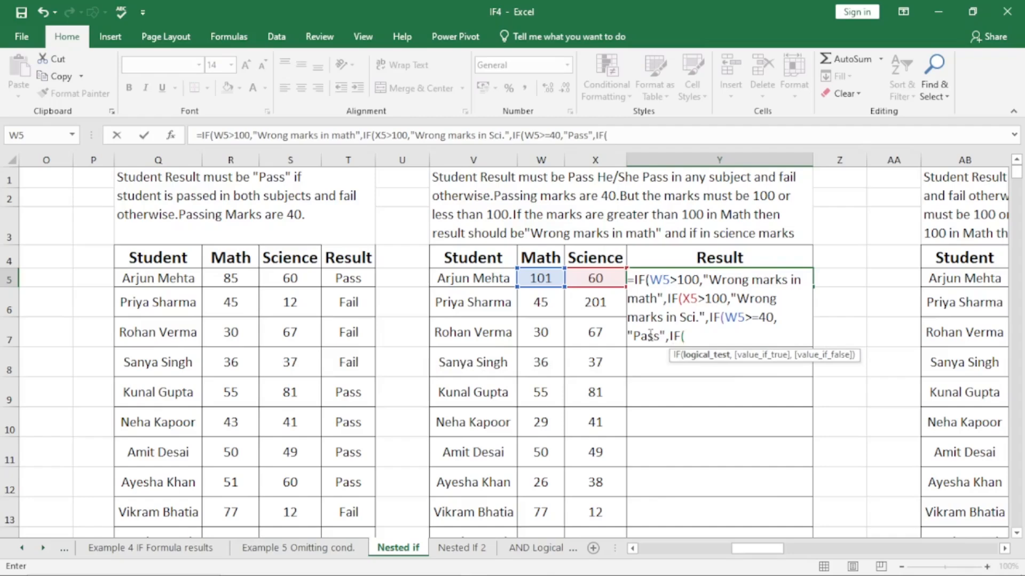
text(X5>)
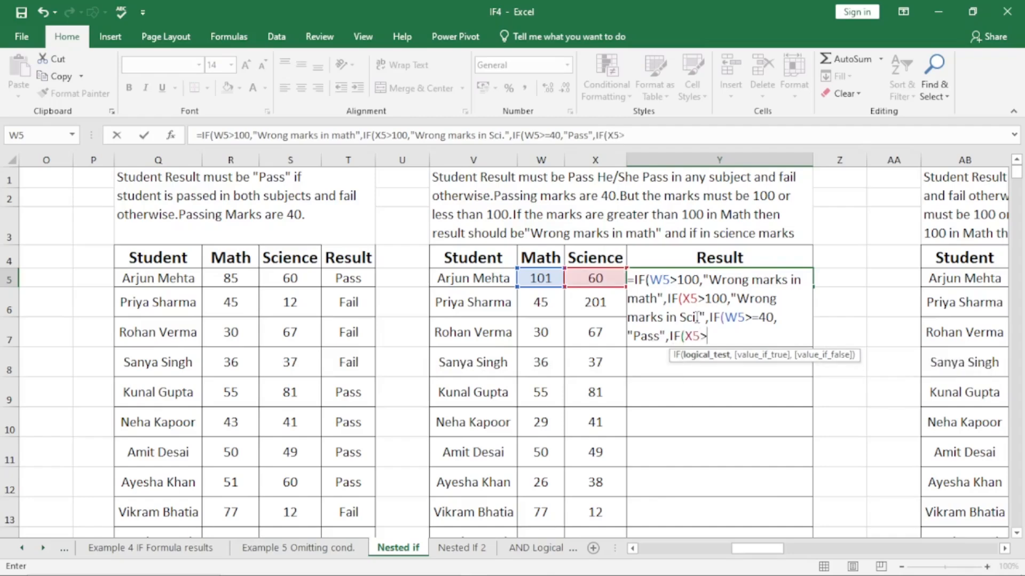
text(=40,)
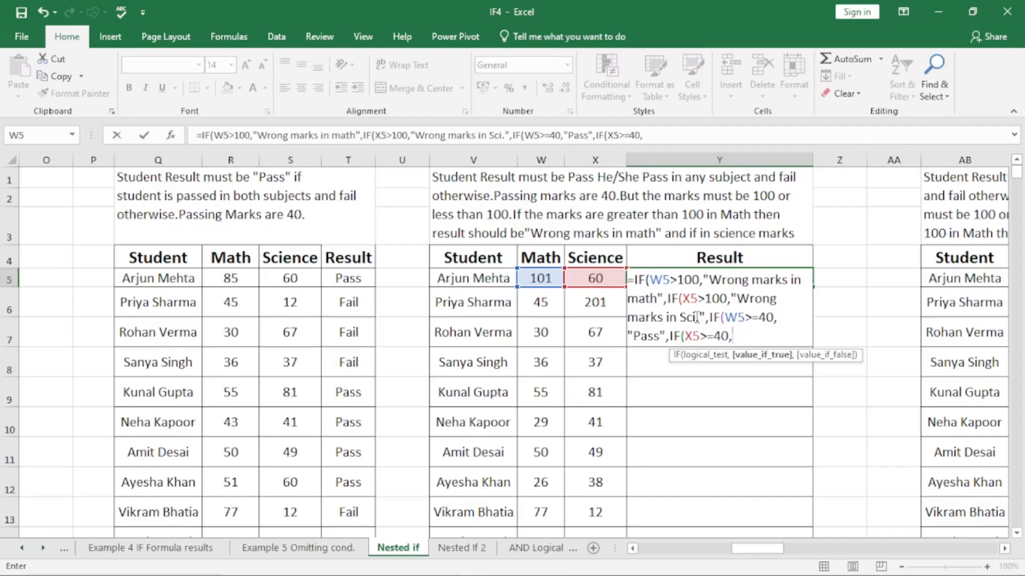
text("Pass",)
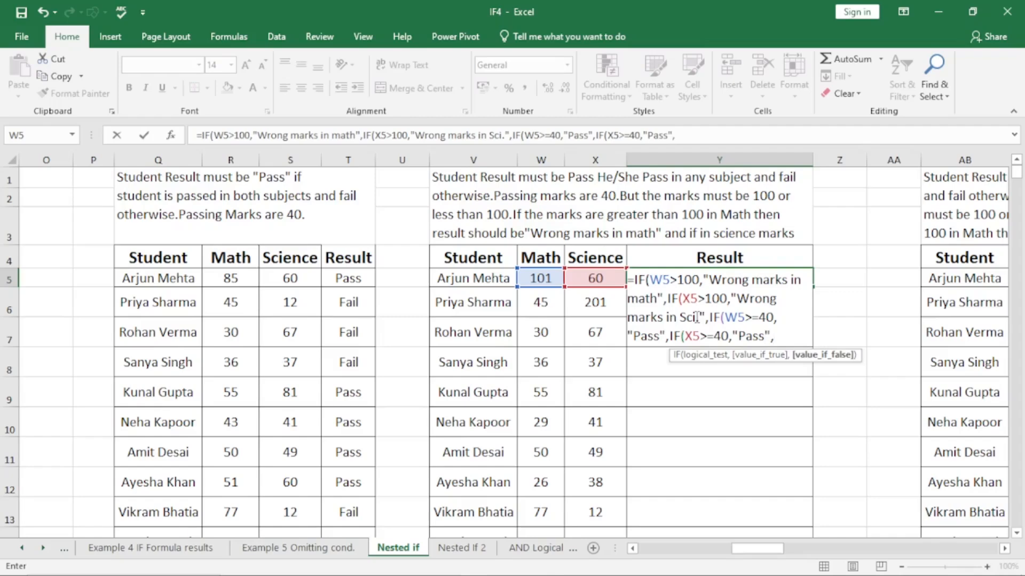
text("Fail"))
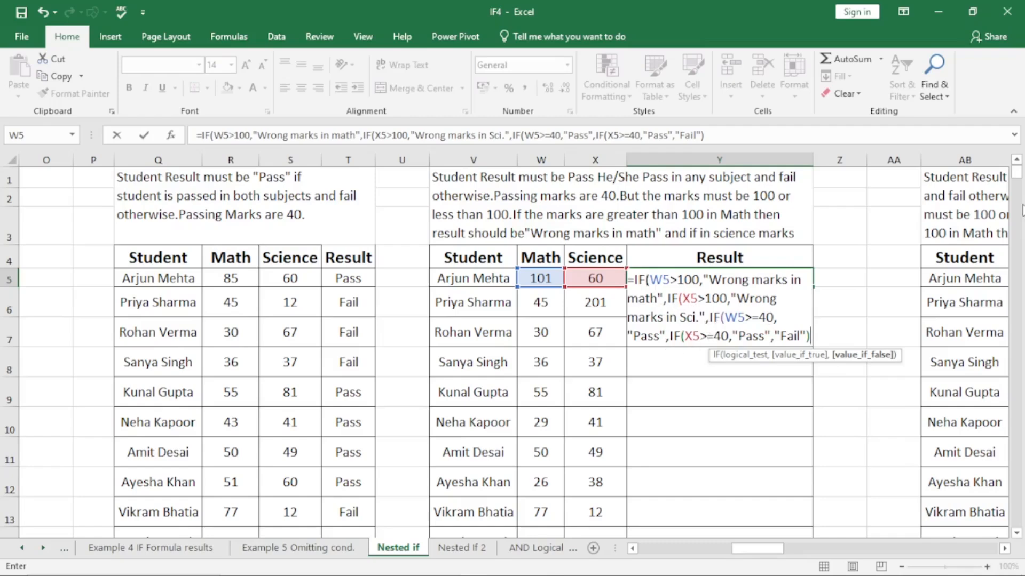
text())
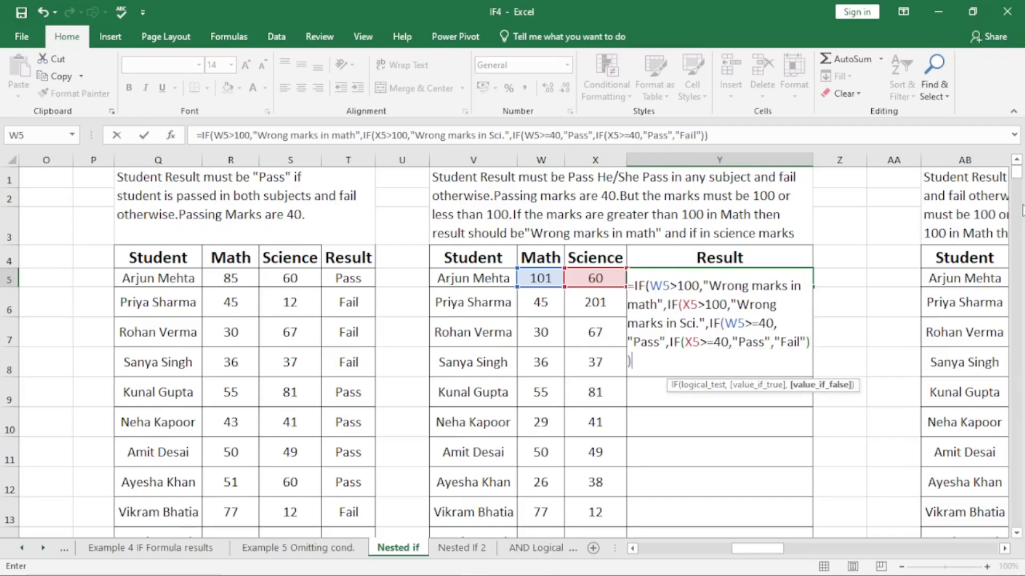
text()))
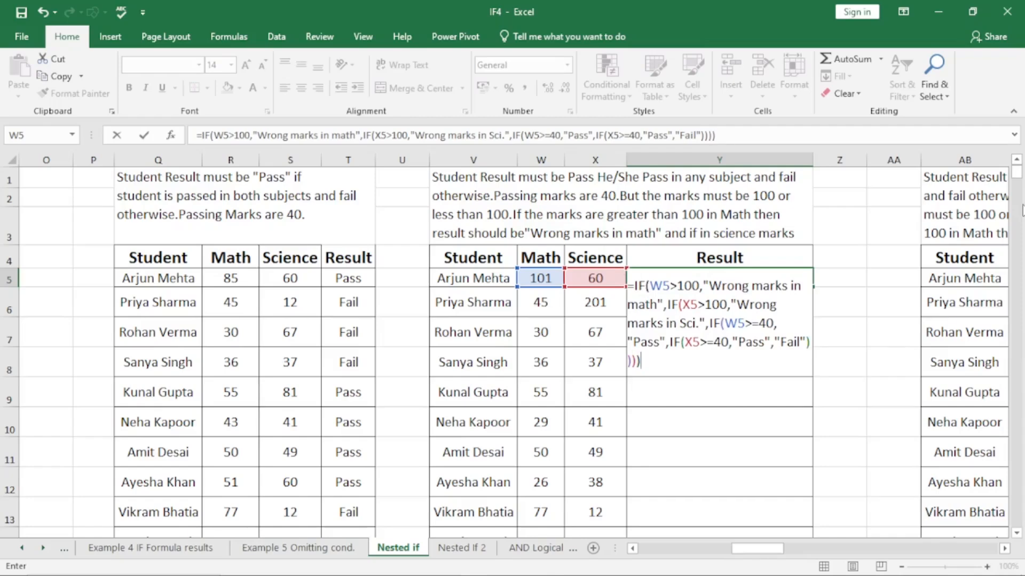
key(Return)
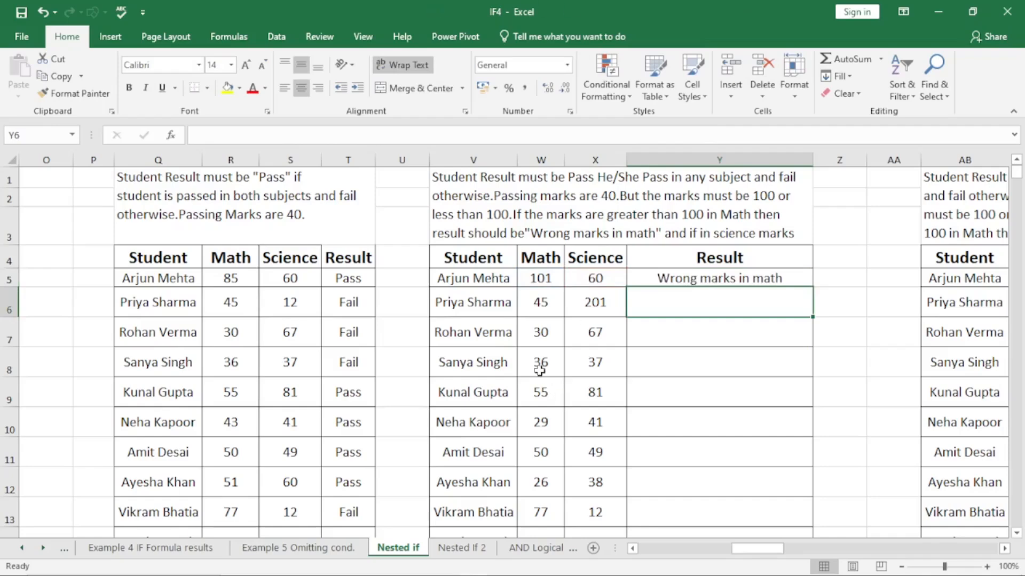
Check Y5 against the Math and Science marks in row 5 and fill its formula down to Y14
click(550, 279)
drag(568, 280, 539, 279)
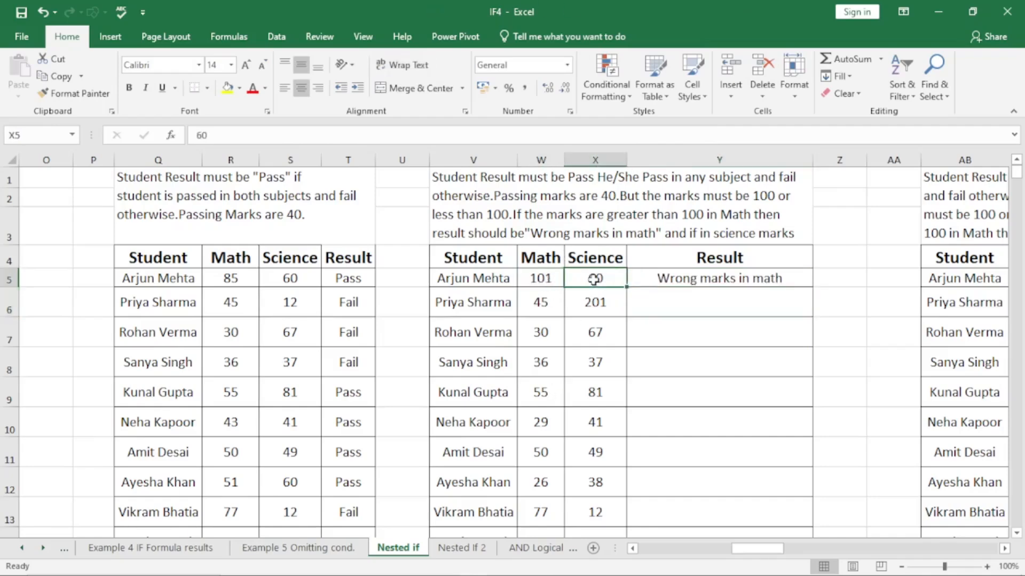
click(543, 282)
click(705, 283)
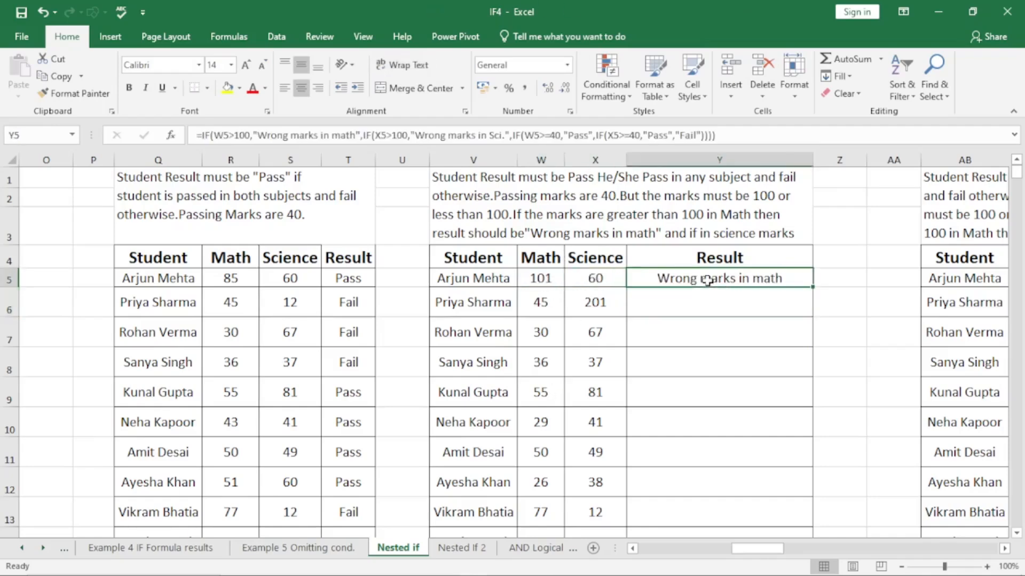
drag(812, 289, 803, 474)
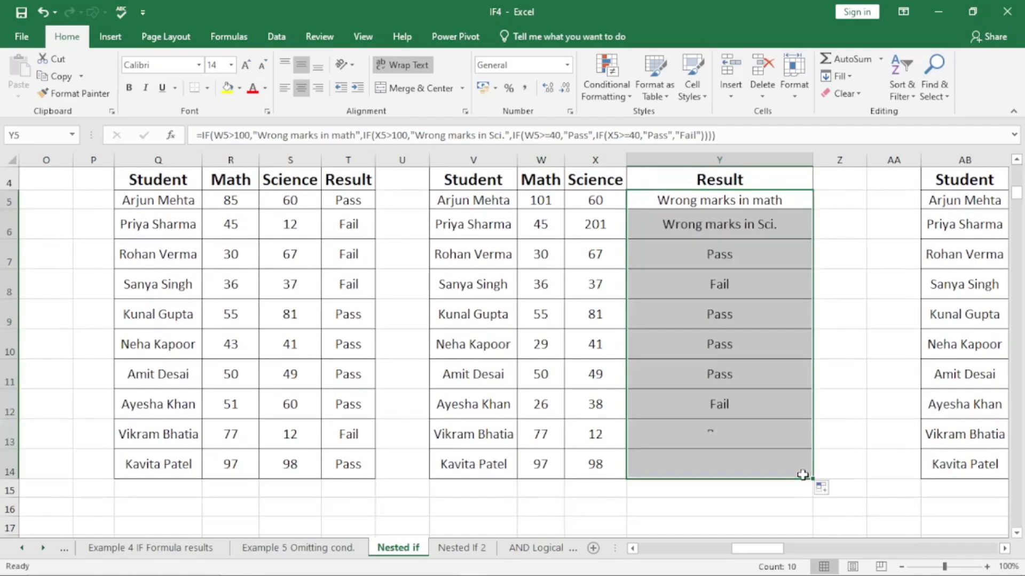
Check the marks in rows 13, 12 and 9 against their results, and examine the results in Y5 and Y6
click(598, 433)
click(539, 434)
click(591, 440)
click(540, 434)
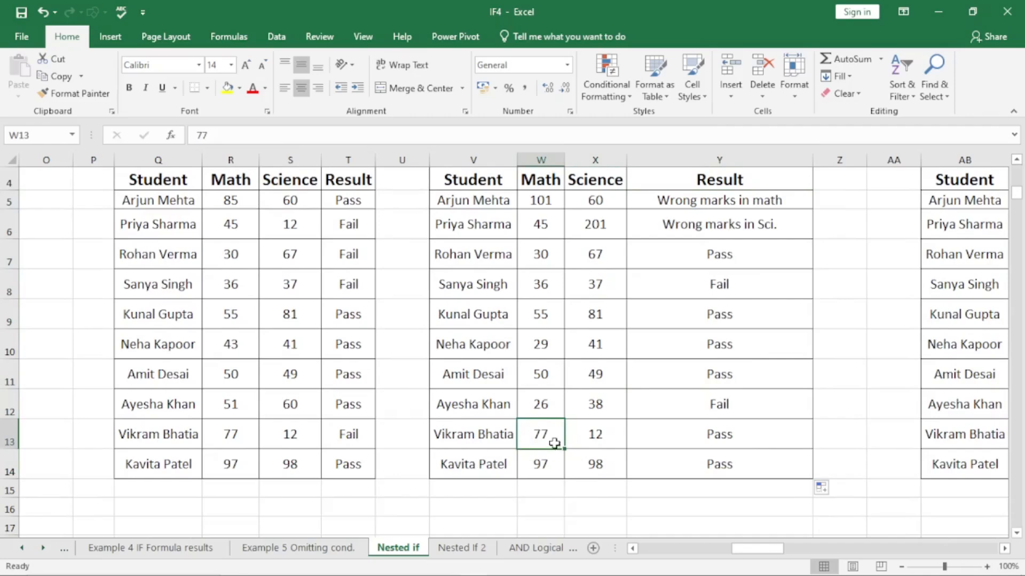
click(549, 411)
click(590, 407)
click(558, 411)
click(600, 409)
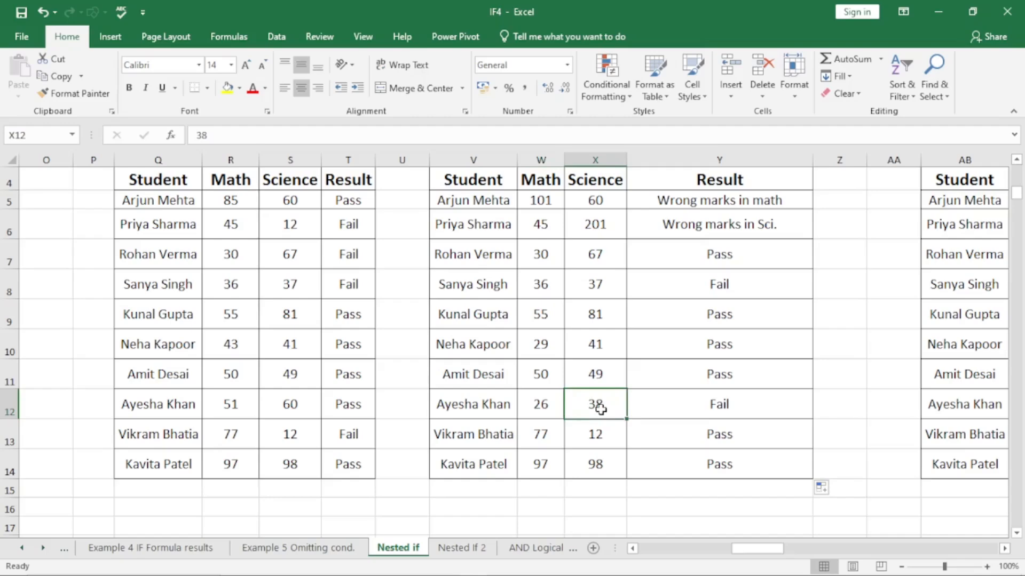
click(563, 310)
click(589, 314)
click(731, 202)
click(720, 224)
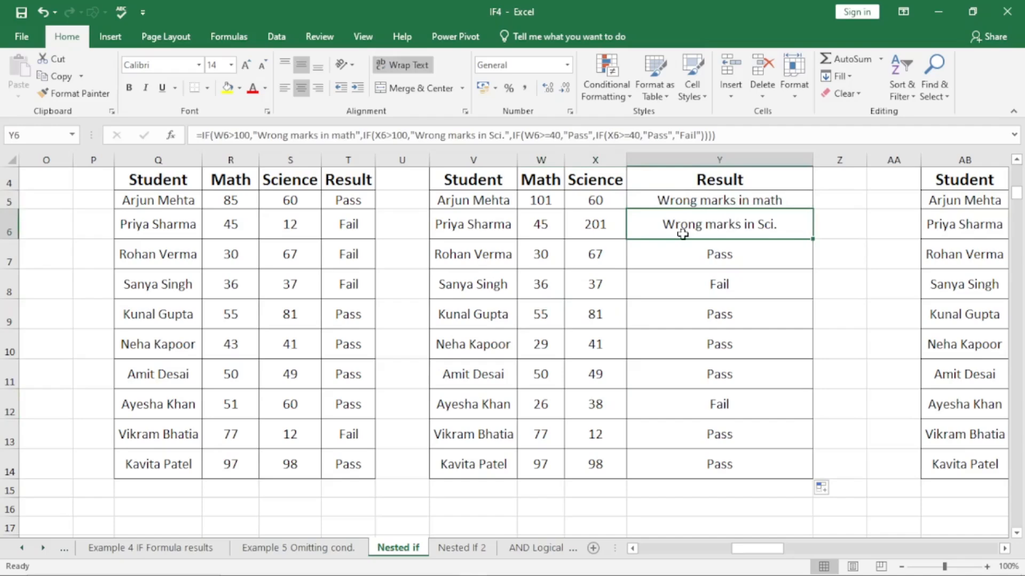
Go to the next student table and select its first Result cell, AE5
click(1004, 548)
click(1004, 549)
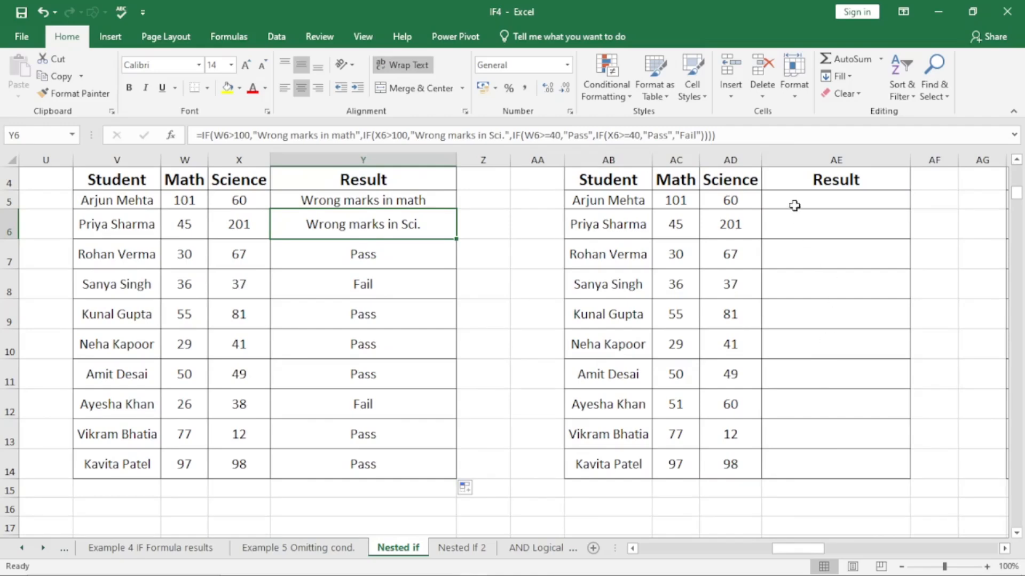
click(790, 197)
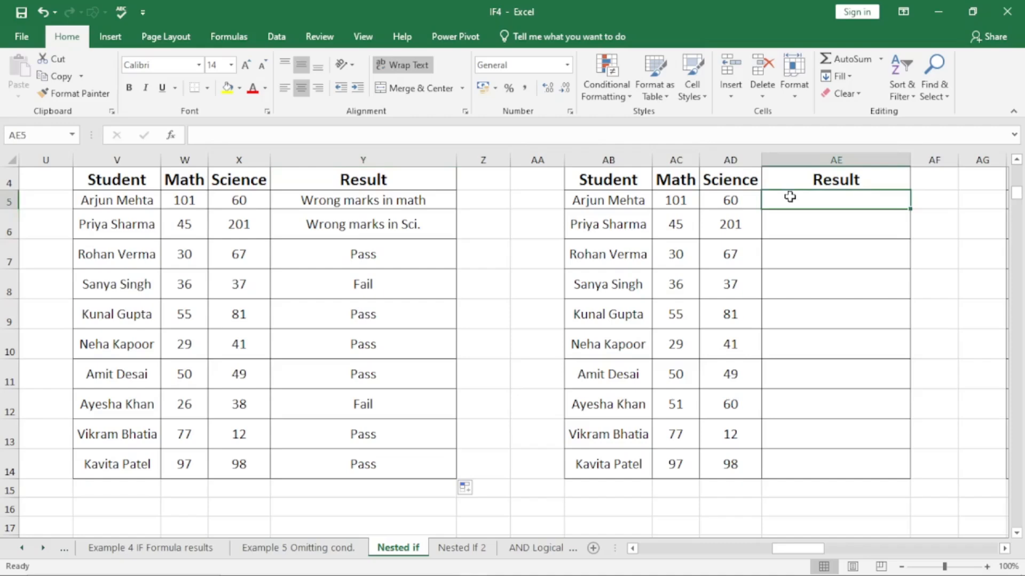
text(=)
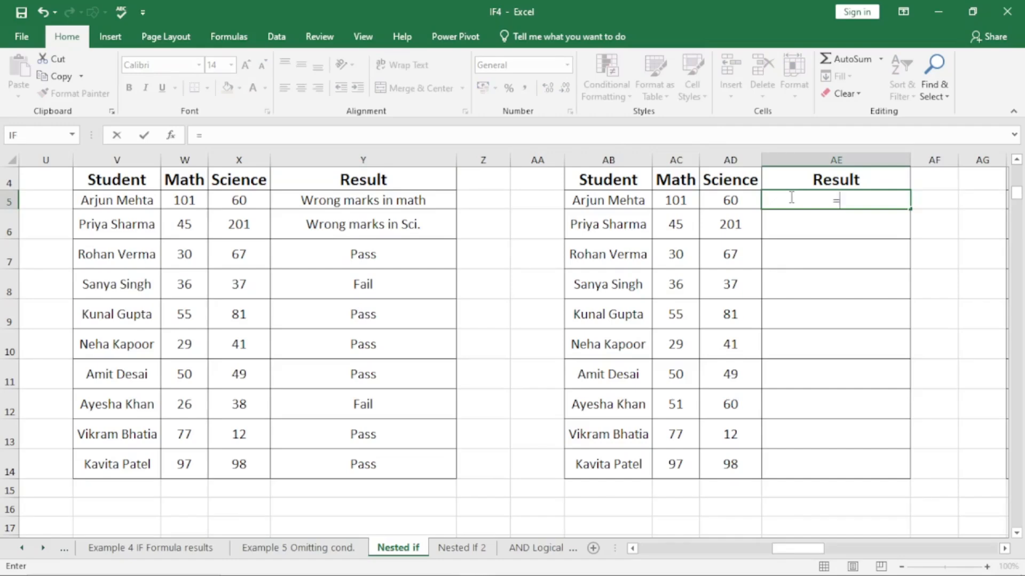
text(if)
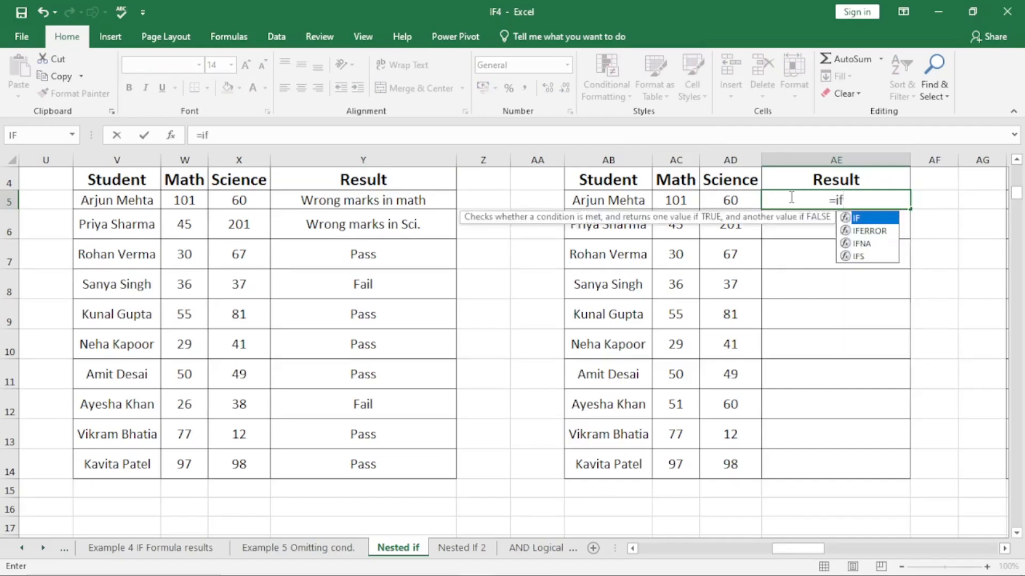
key(BackSpace)
key(BackSpace)
key(BackSpace)
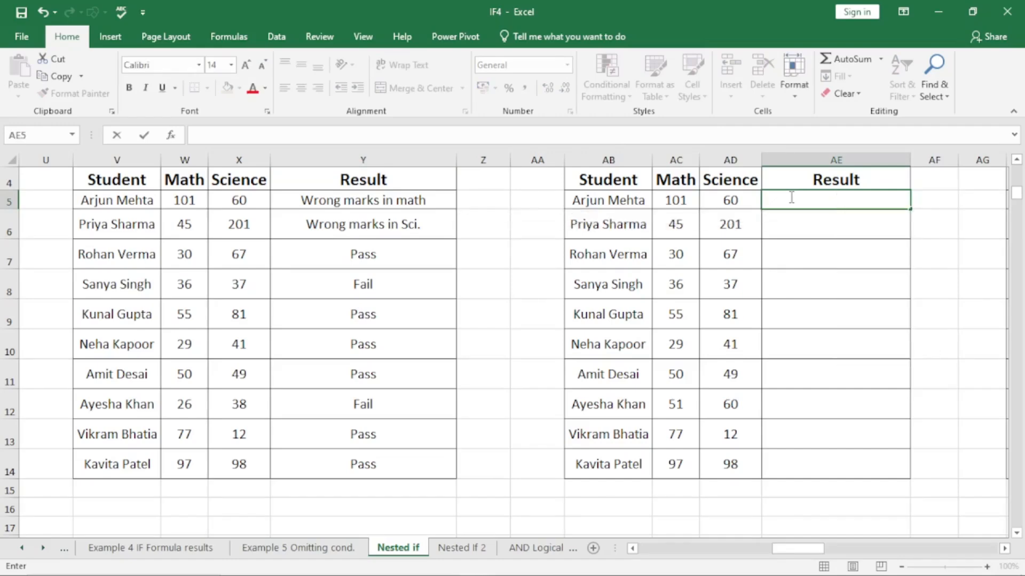
key(Escape)
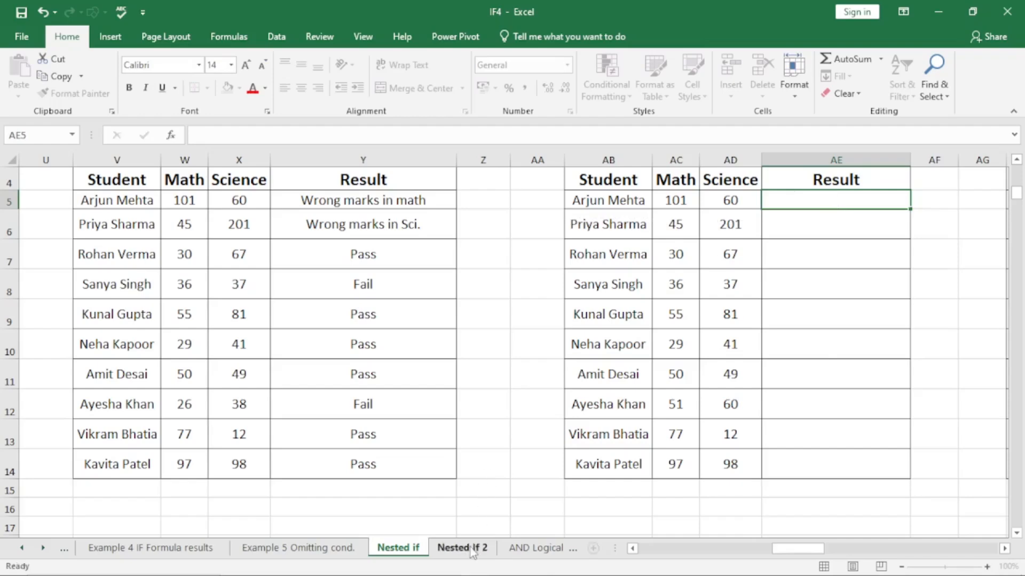
click(462, 548)
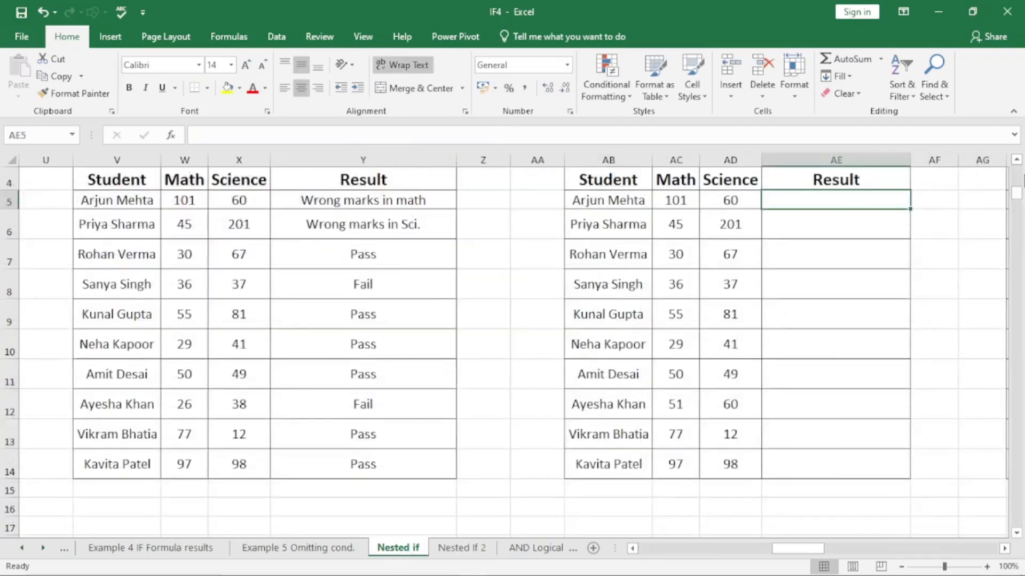
Begin the AE5 formula with IF(AC5>100,"Wrong marks in math", and start a nested IF as its value if false
text(=if)
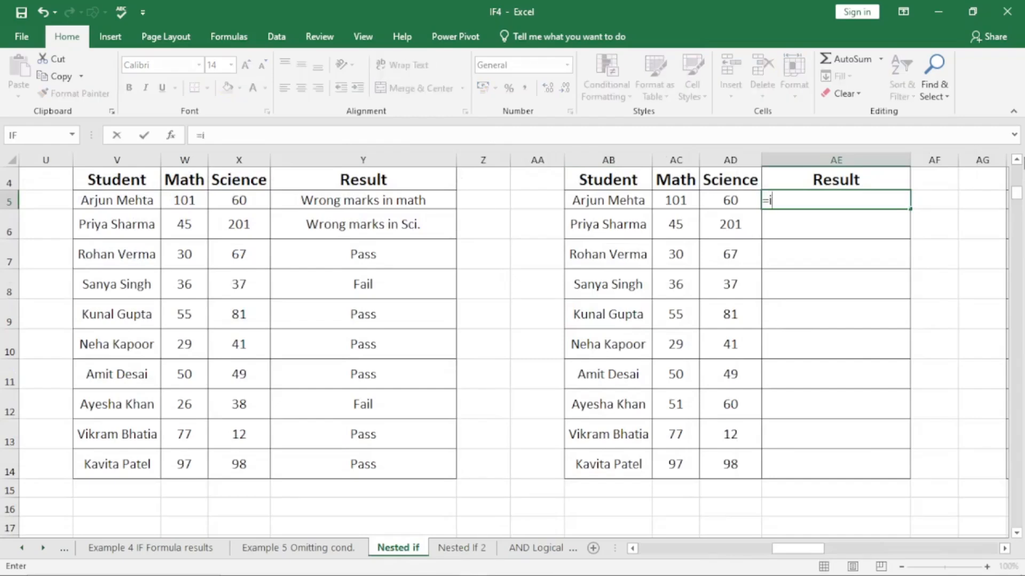
key(Tab)
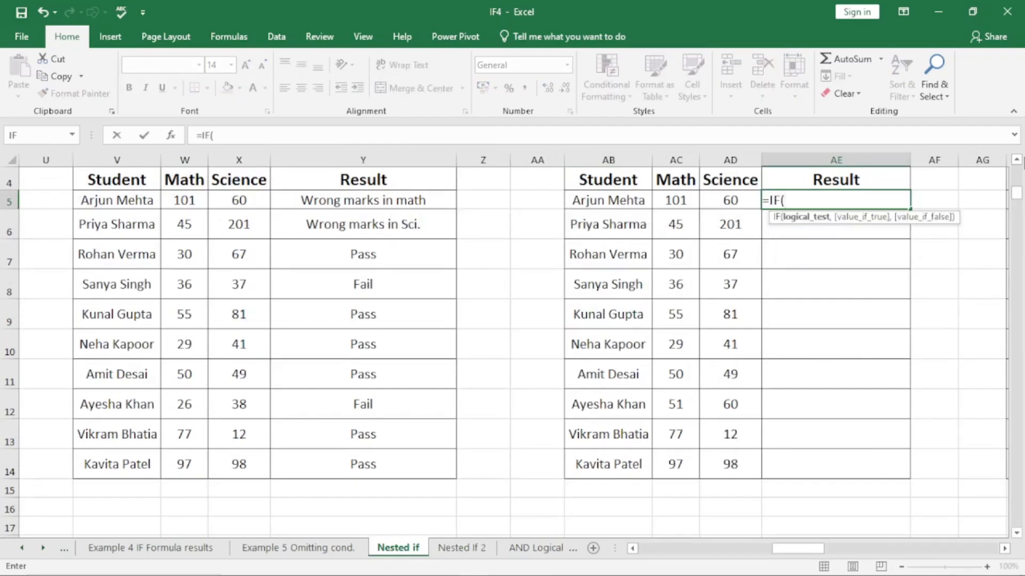
click(676, 201)
text(>10)
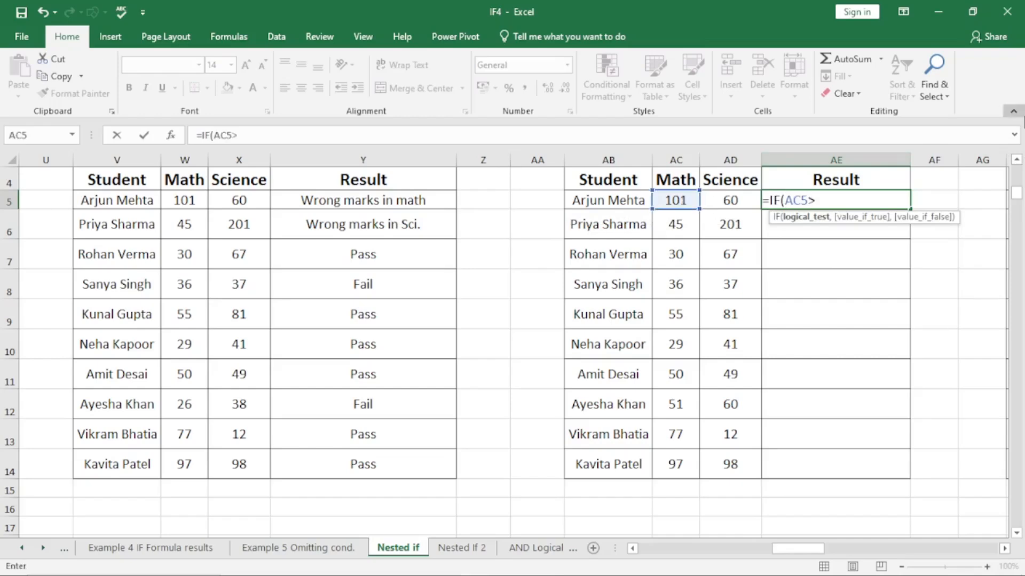
text(0,")
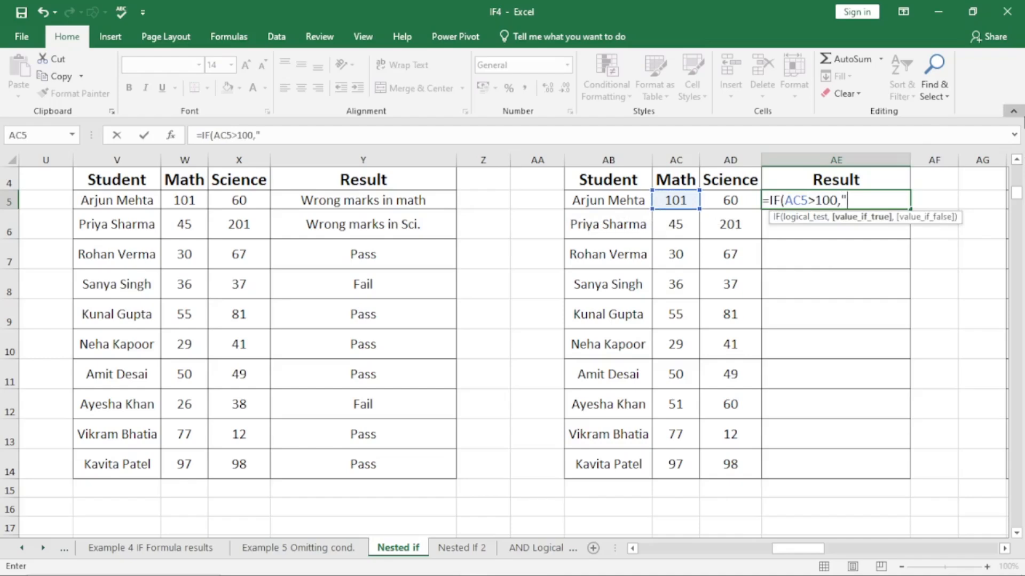
text(Wrong m)
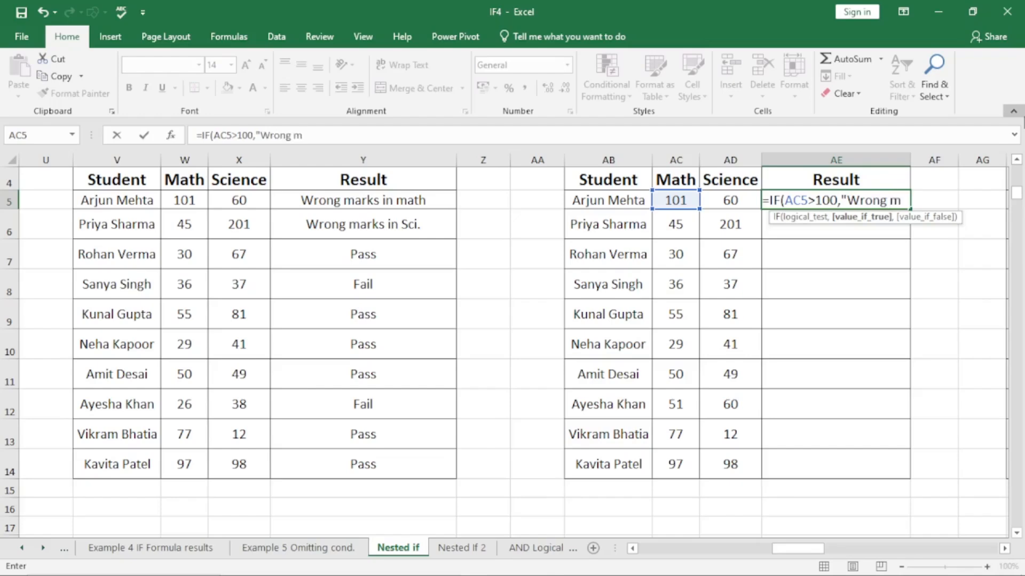
text(arks in)
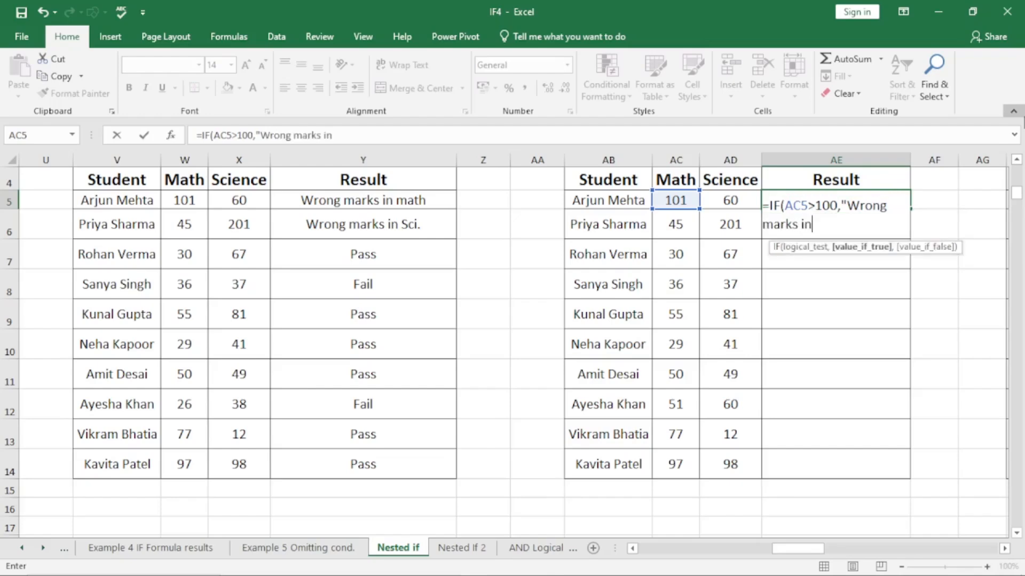
text( math",if)
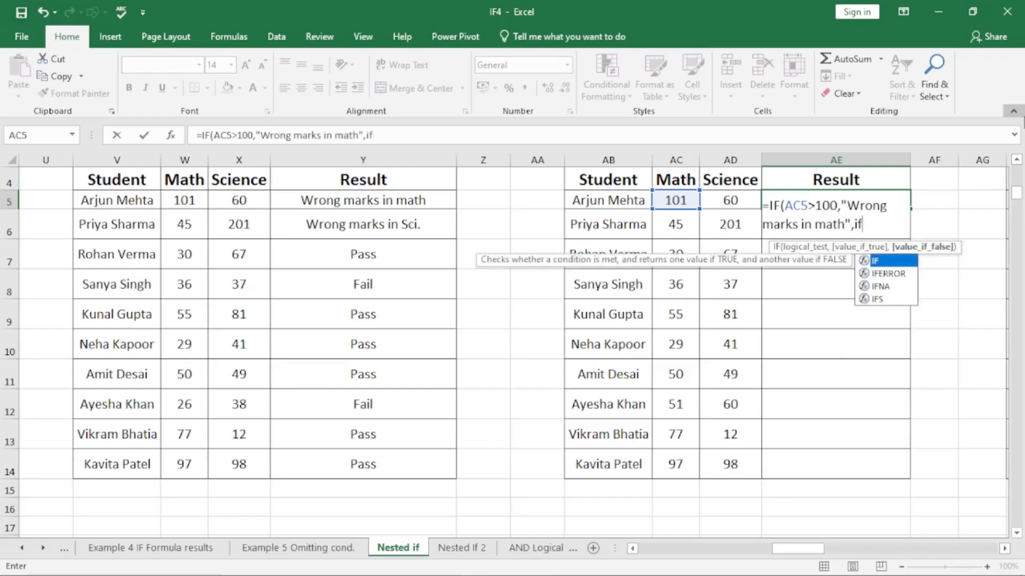
Make the nested IF in AE5 test AD5>100 and return "Wrong marks in Sci." when true
key(Tab)
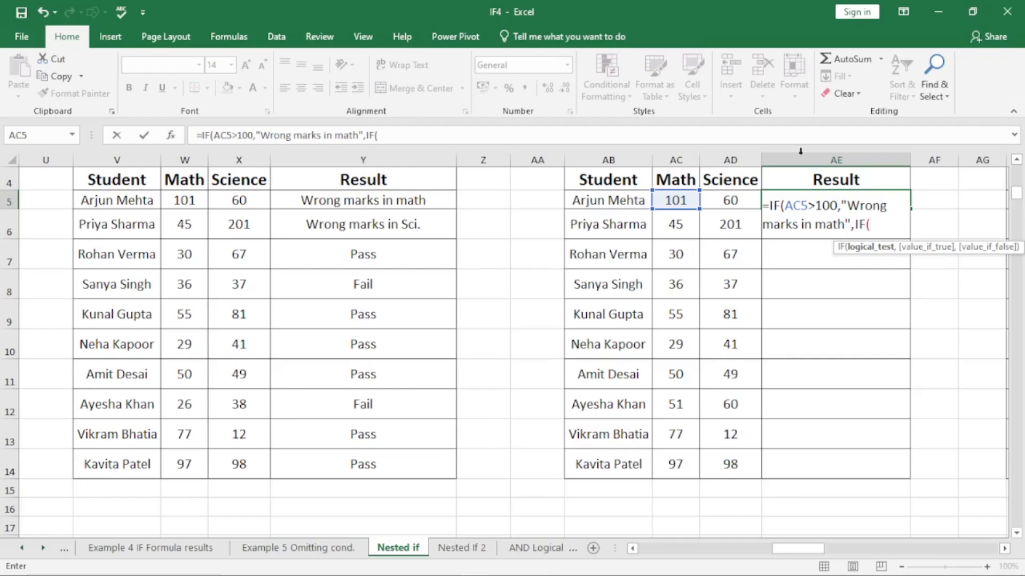
click(730, 198)
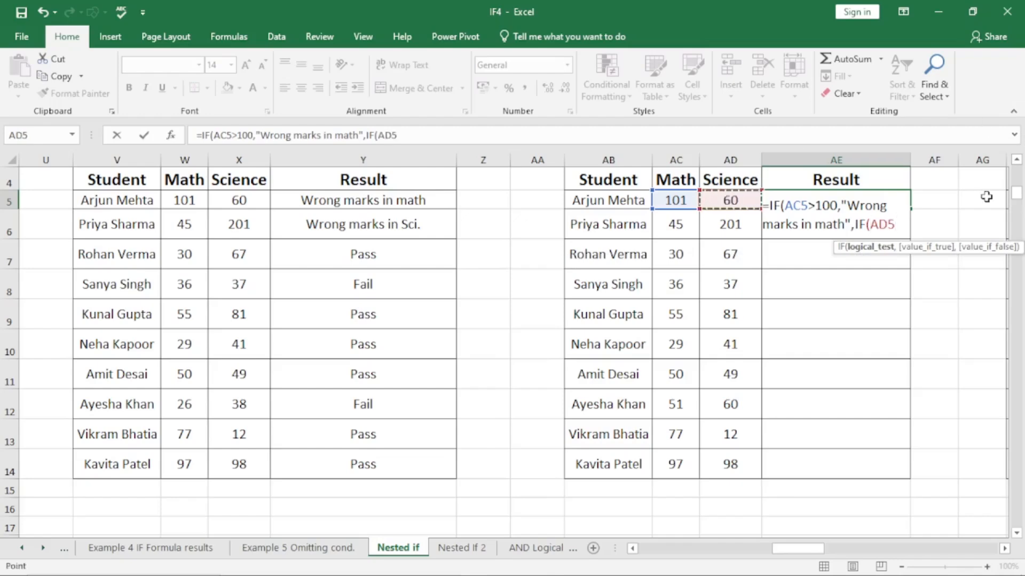
text(>100,")
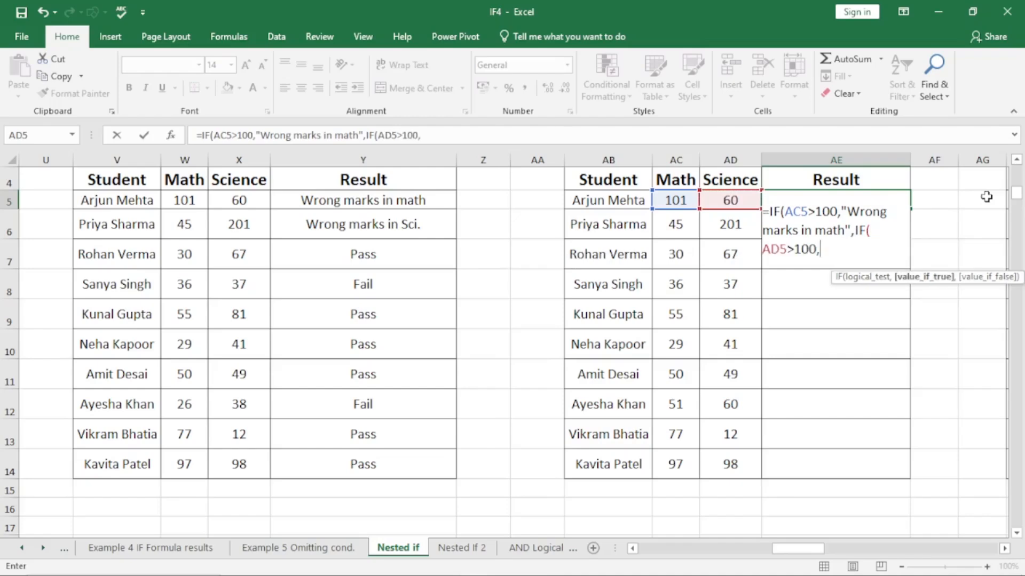
text(Wrong marks in )
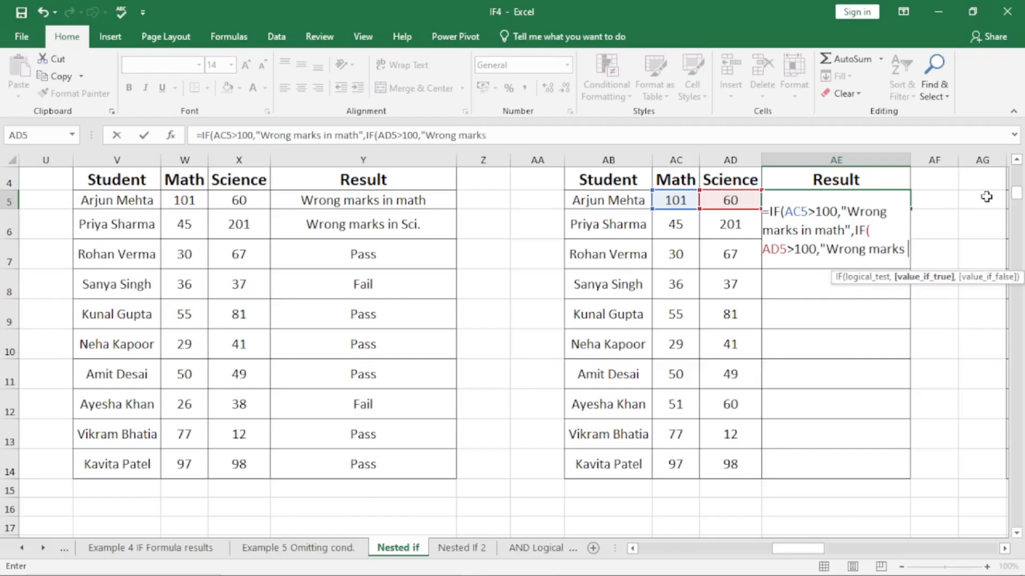
text(Sc)
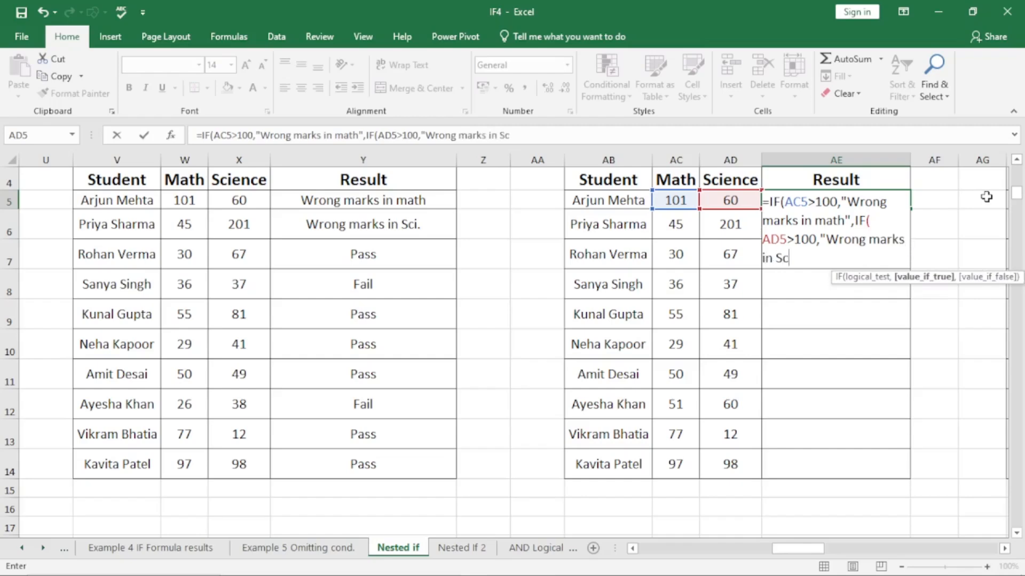
text(i.",)
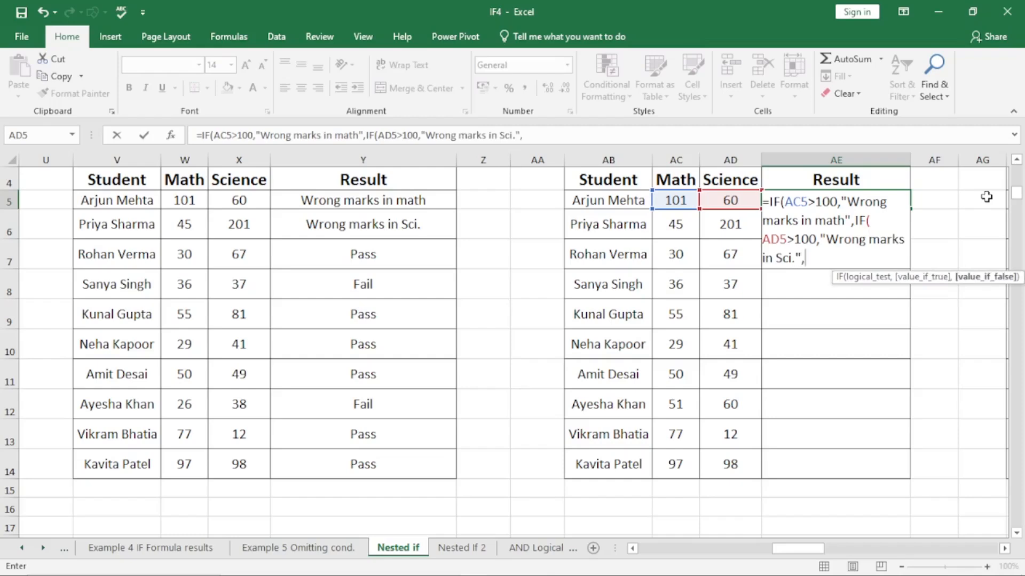
Continue the AE5 formula with IF(AC5>=40, and nest IF(AD5>=40,"Pass","Fail") as its value if true
text(if)
key(Tab)
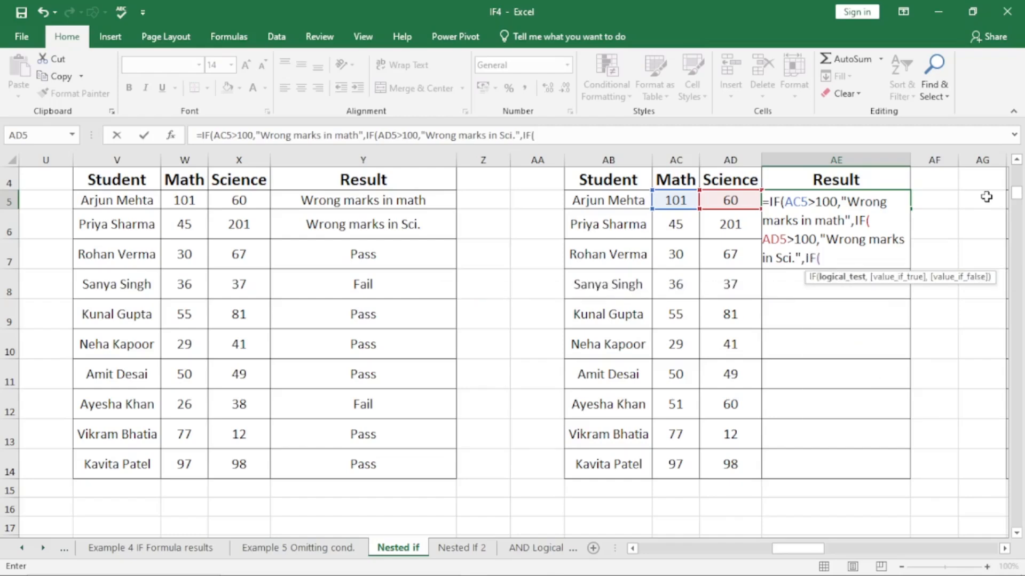
text(AC5)
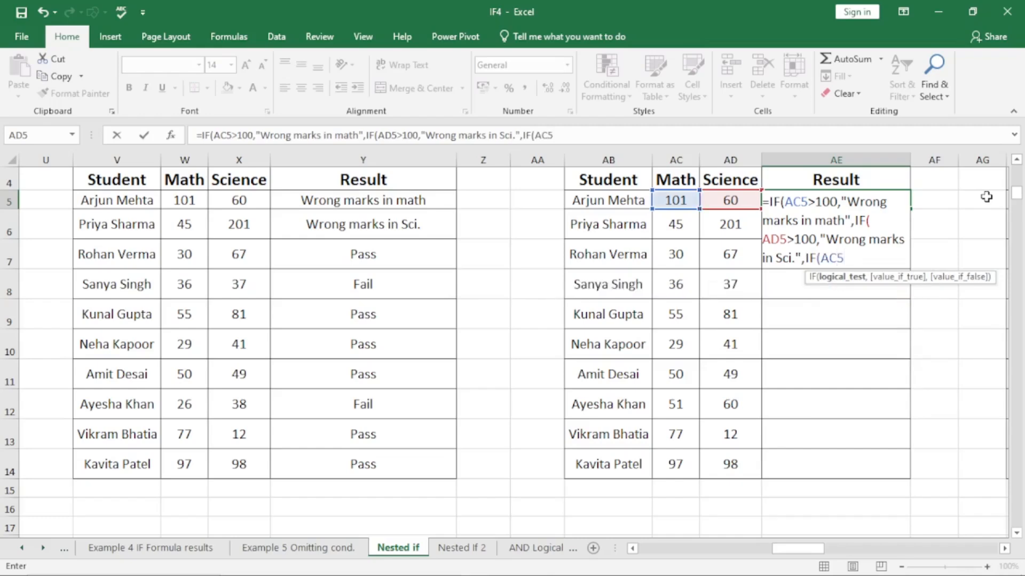
text(>=40,)
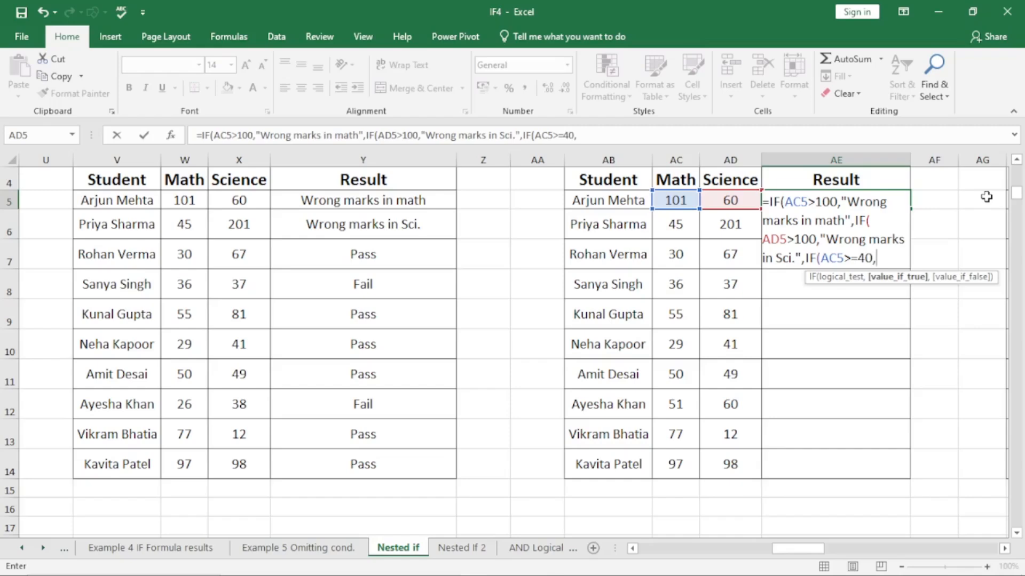
text(IF()
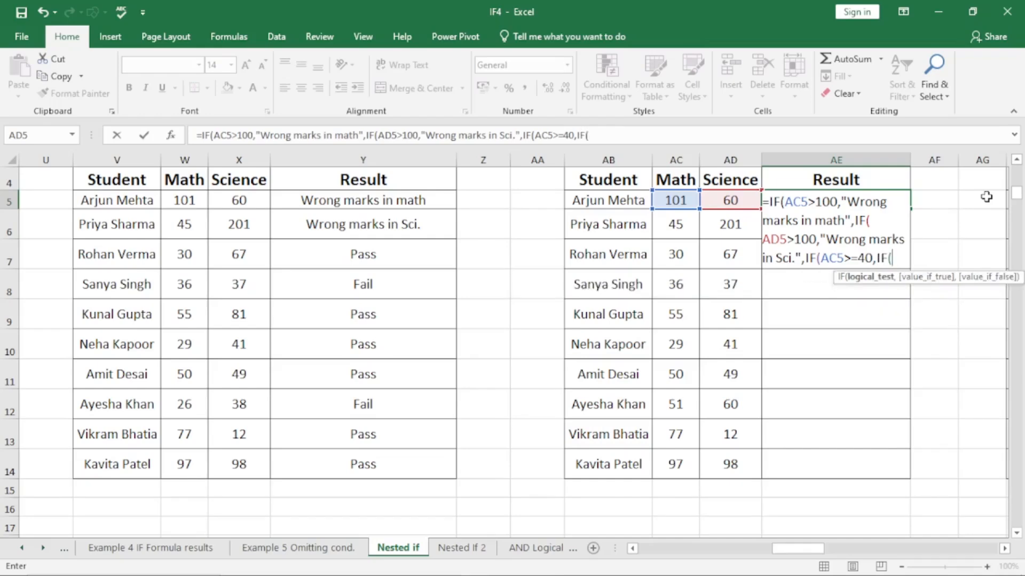
text(A)
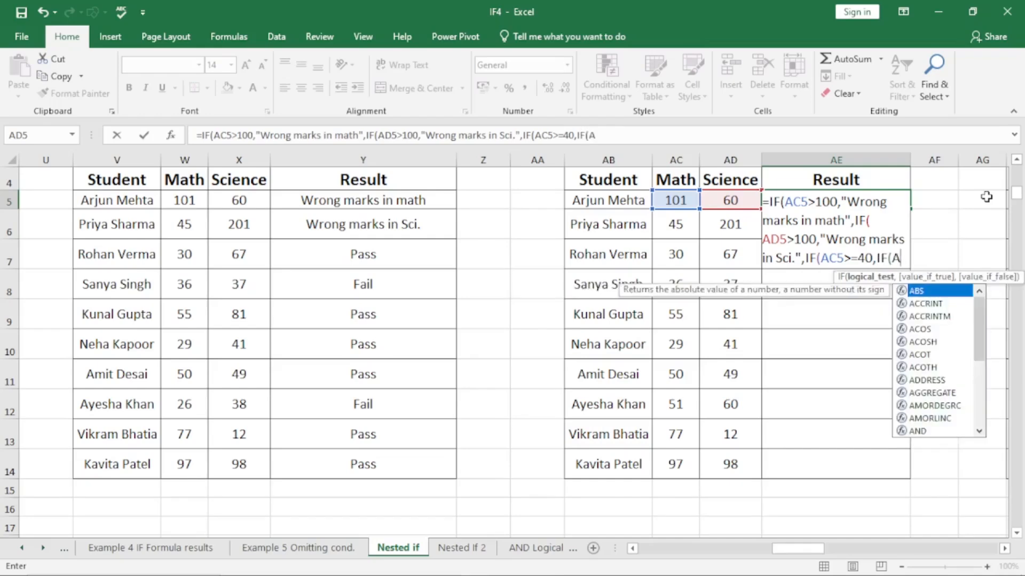
text(D5>=40,)
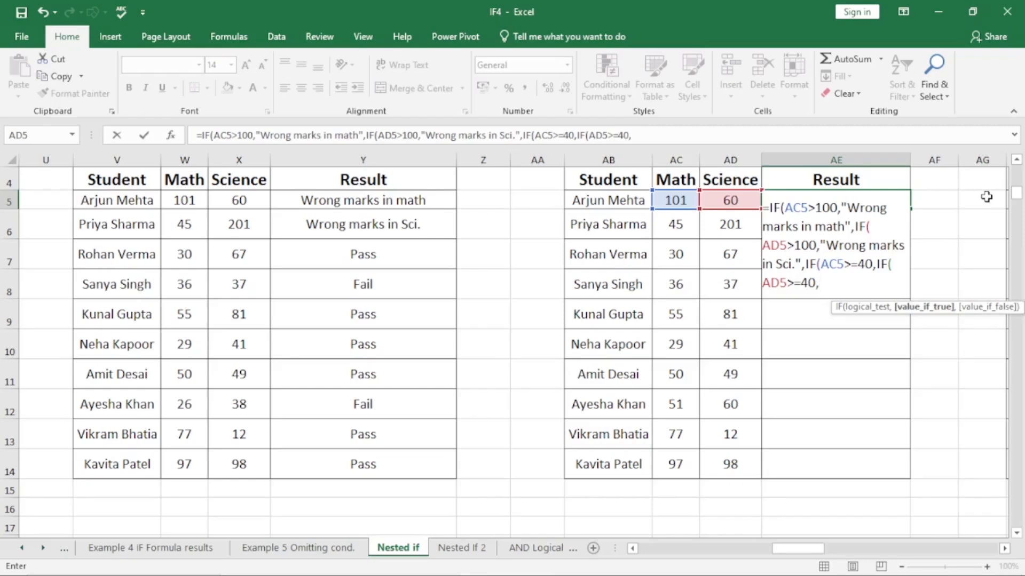
text("Pass",)
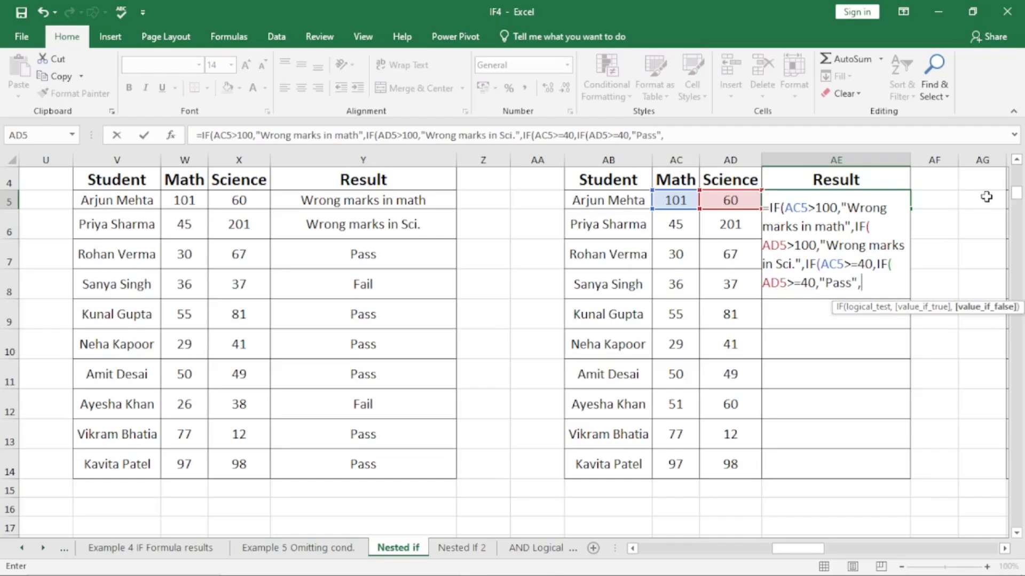
text("Fail"))
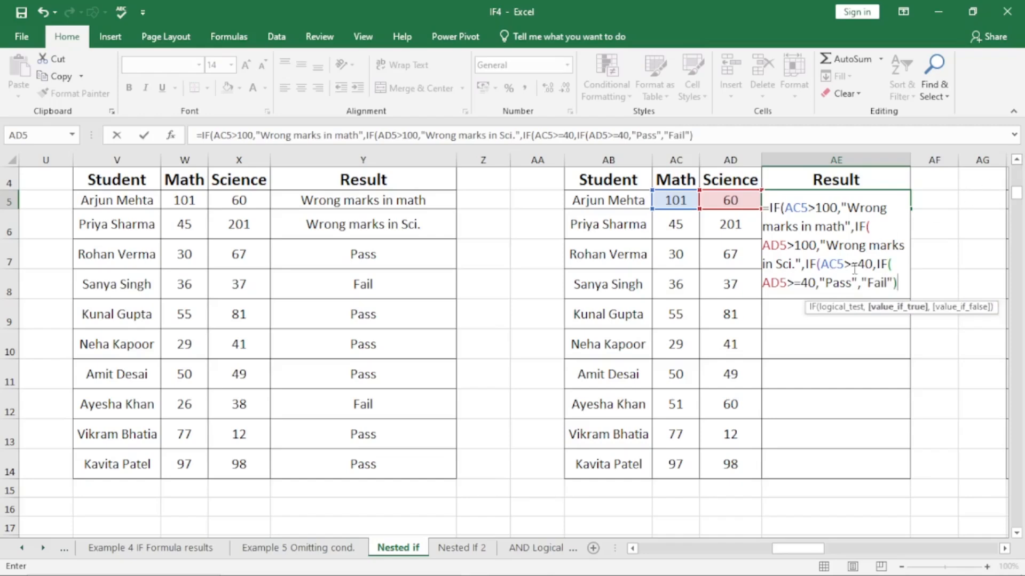
Complete the AE5 formula with "Fail" as the last value if false, close all nested IFs, and fill it down to AE14
text(,")
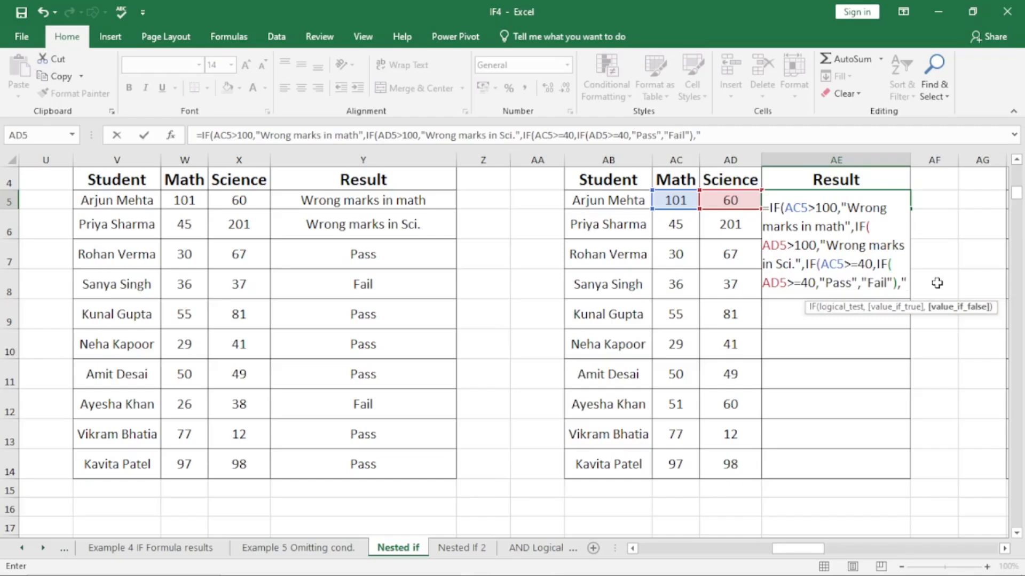
text(Fail"))
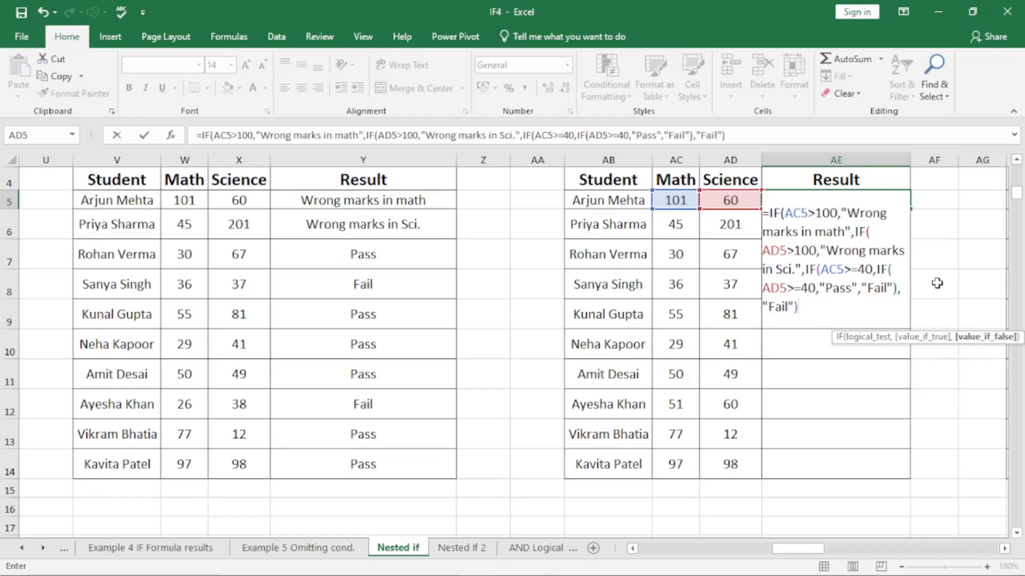
text()))
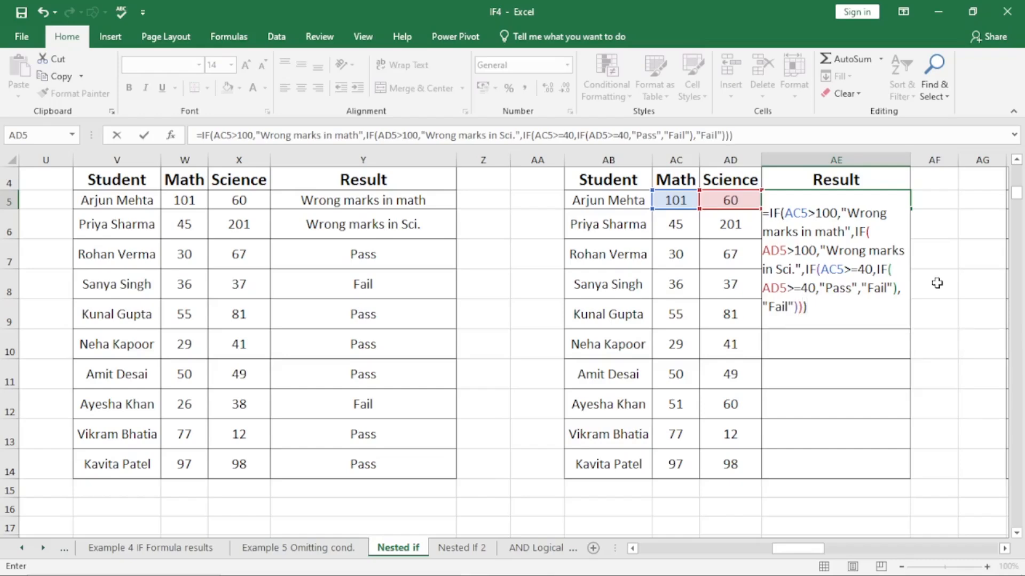
key(Return)
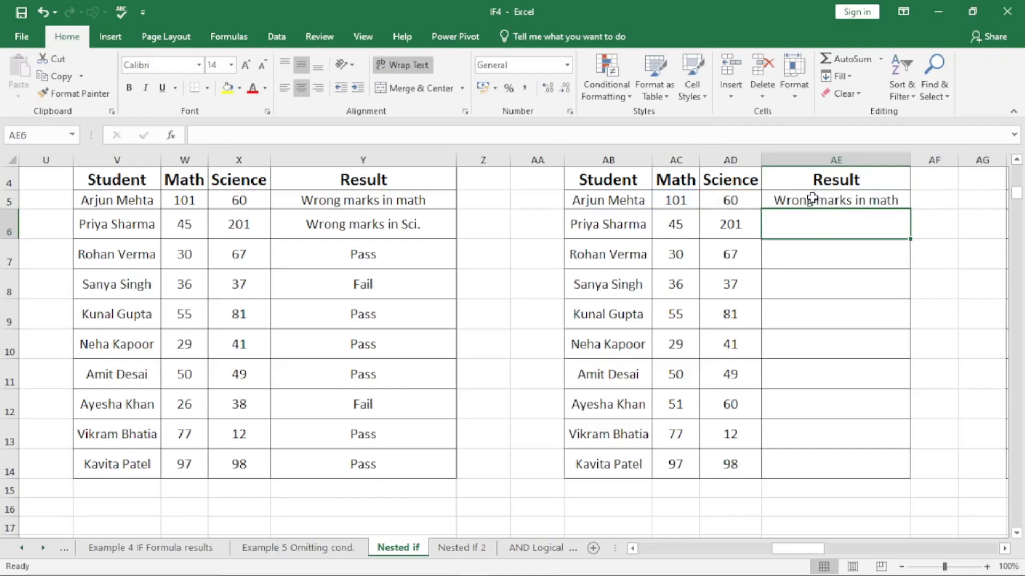
click(812, 199)
double_click(910, 208)
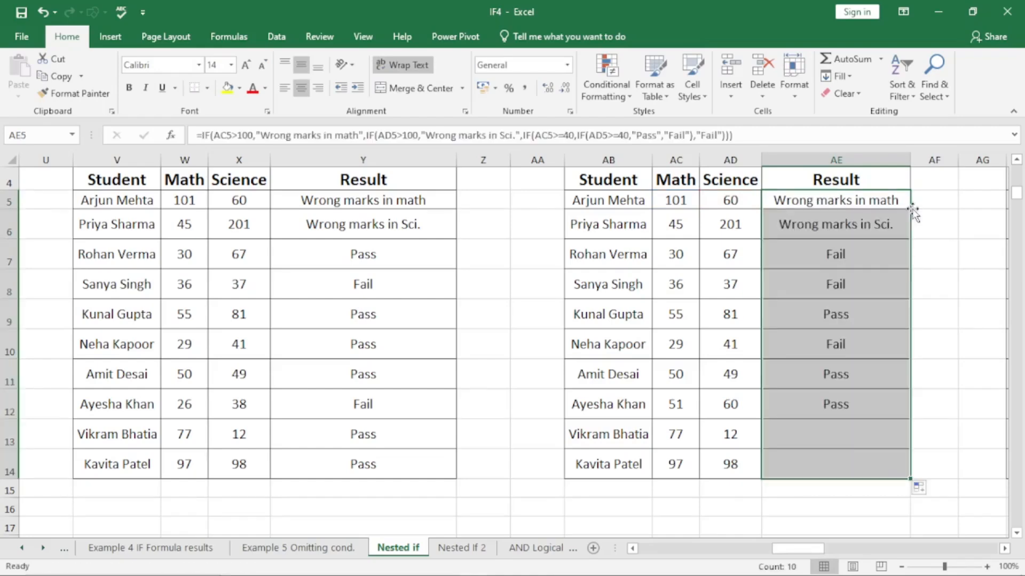
Examine the results in AE6 to AE9 and check the Math and Science marks in rows 7 and 9 against them
click(846, 229)
click(837, 260)
click(838, 293)
click(839, 311)
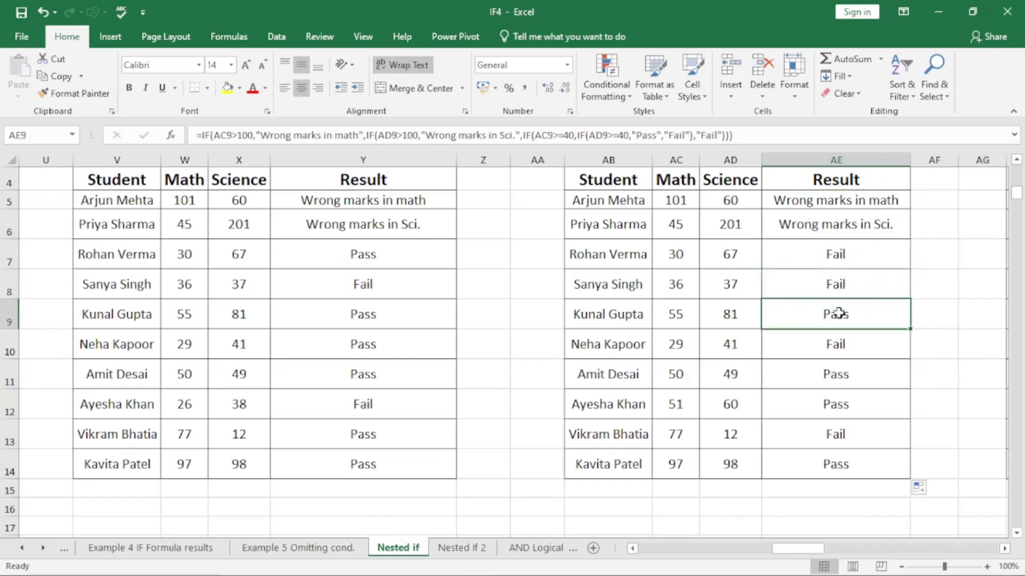
click(675, 260)
click(723, 256)
click(677, 256)
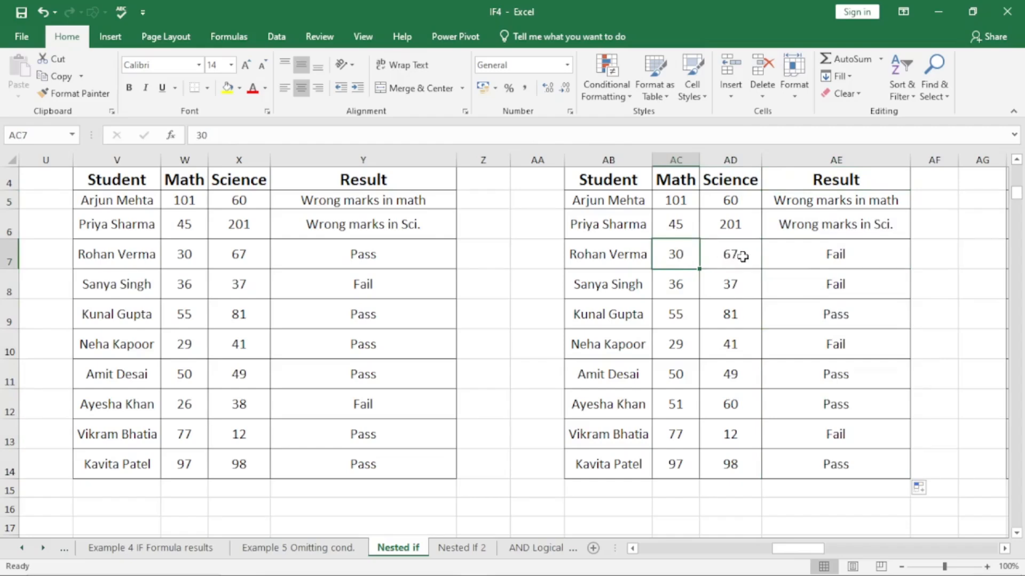
click(677, 319)
click(713, 323)
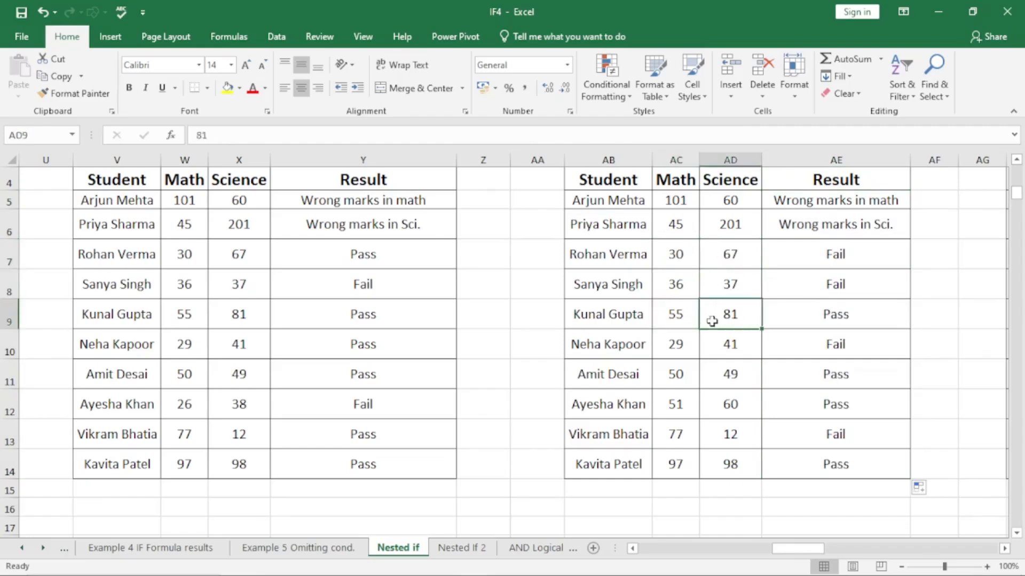
Begin the Result formula in AK5 with an IF that tests AI5>100
click(1005, 549)
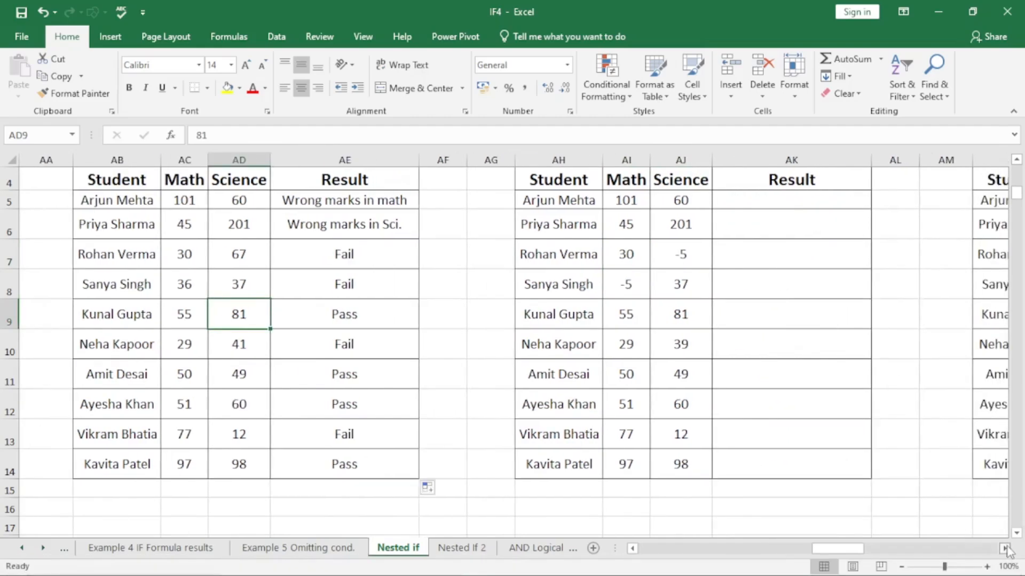
click(805, 206)
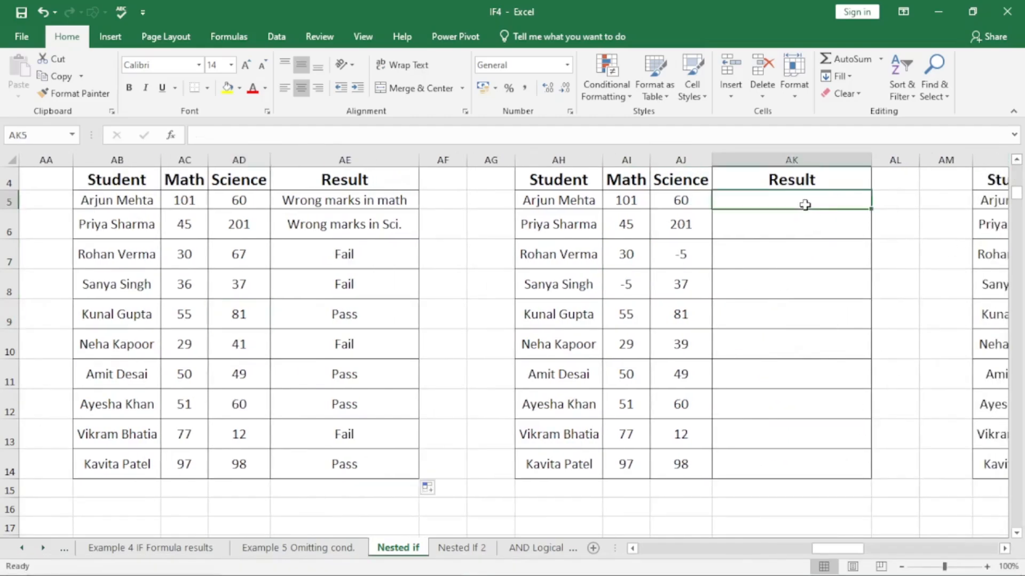
scroll(1019, 170, up, 1)
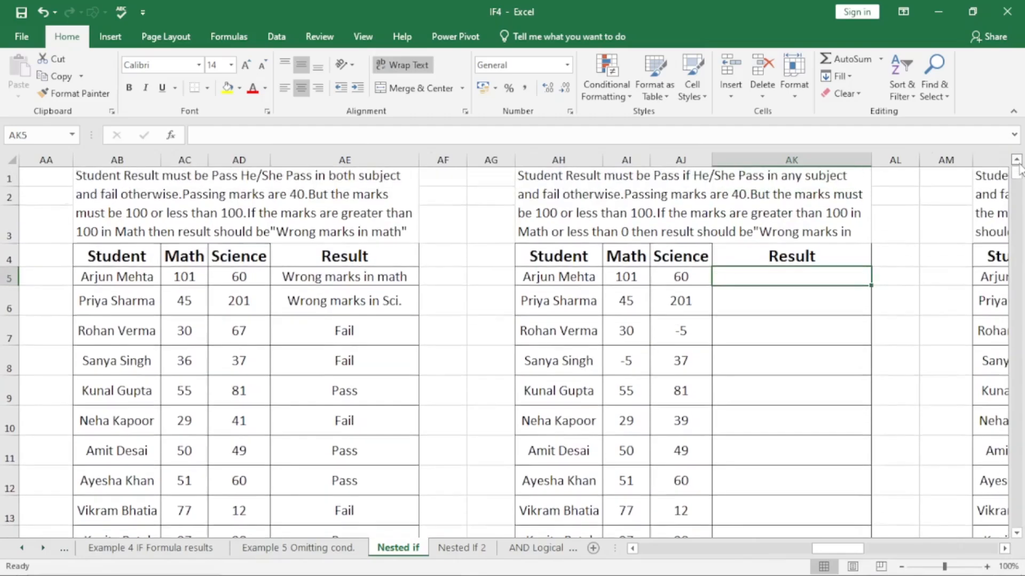
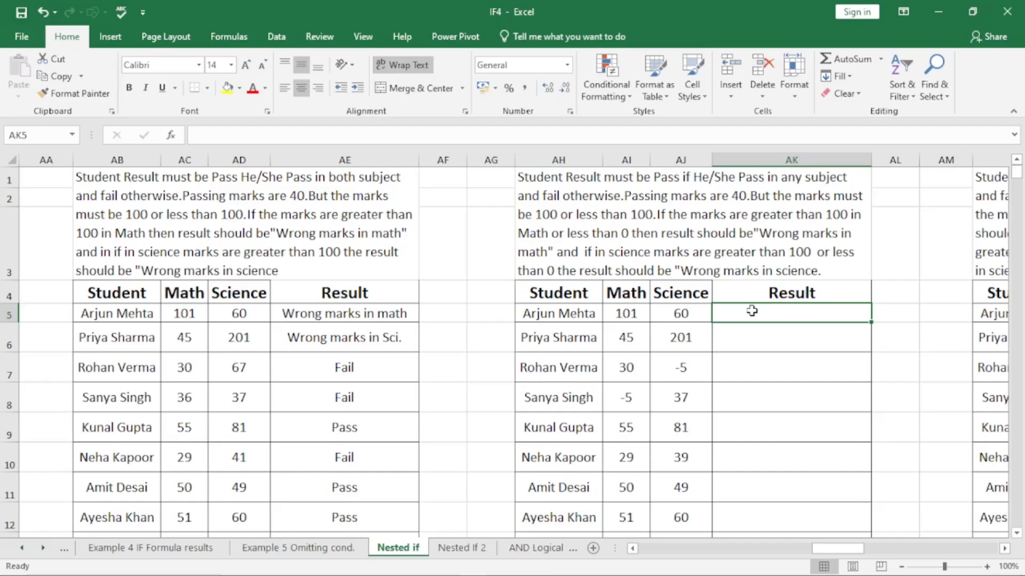
text(=if)
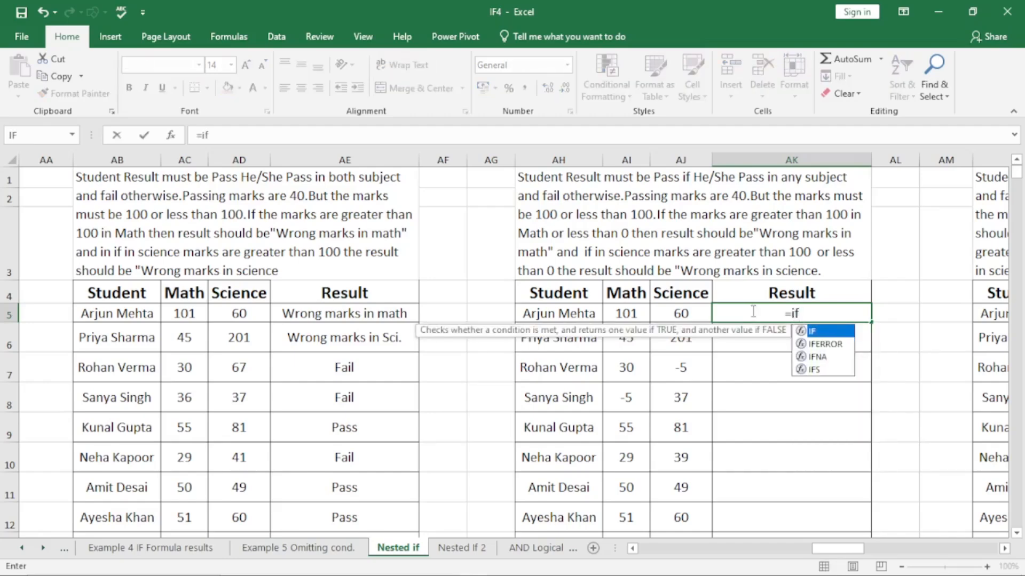
key(Tab)
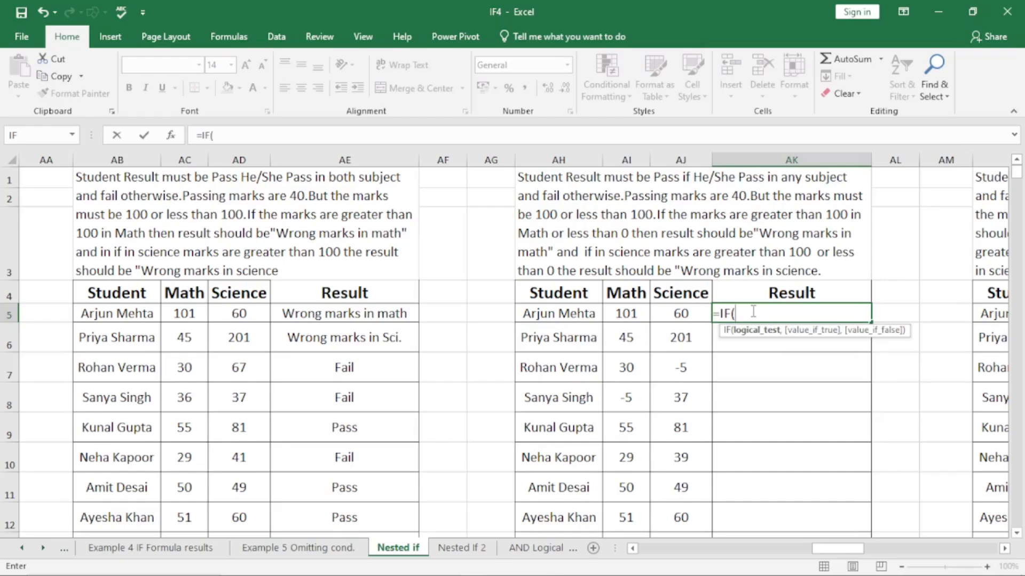
click(632, 314)
text(>)
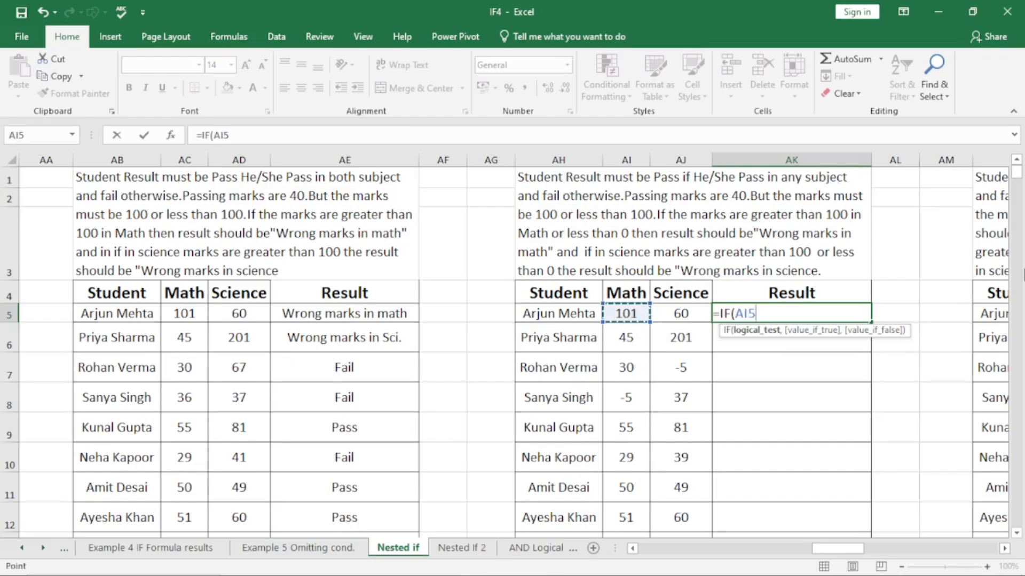
text(100)
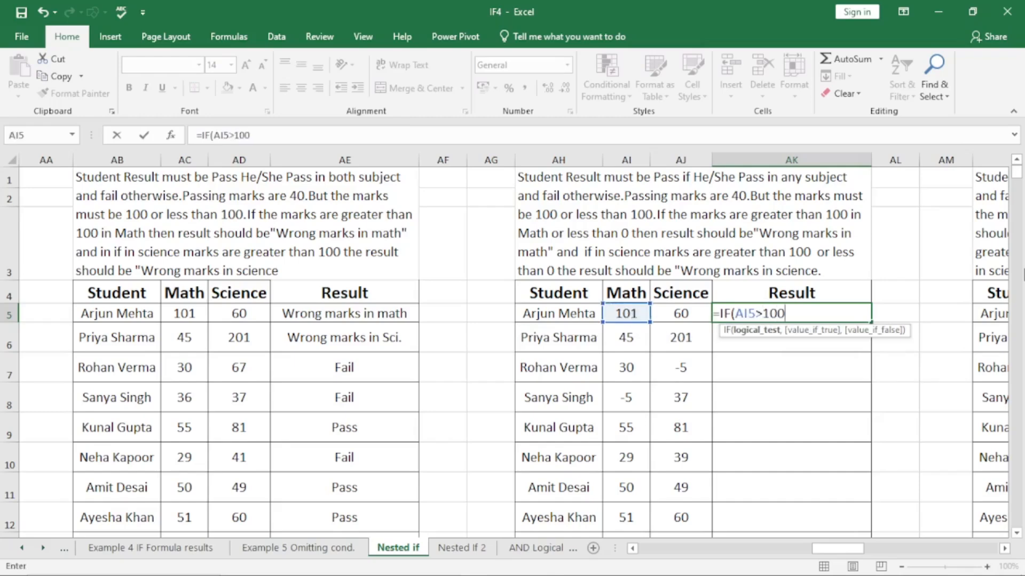
Return "Wrong marks in math" as the value if true of the AI5>100 test in AK5
text(,")
text(Wrong )
text(mrks)
key(BackSpace)
key(BackSpace)
key(BackSpace)
text(ar)
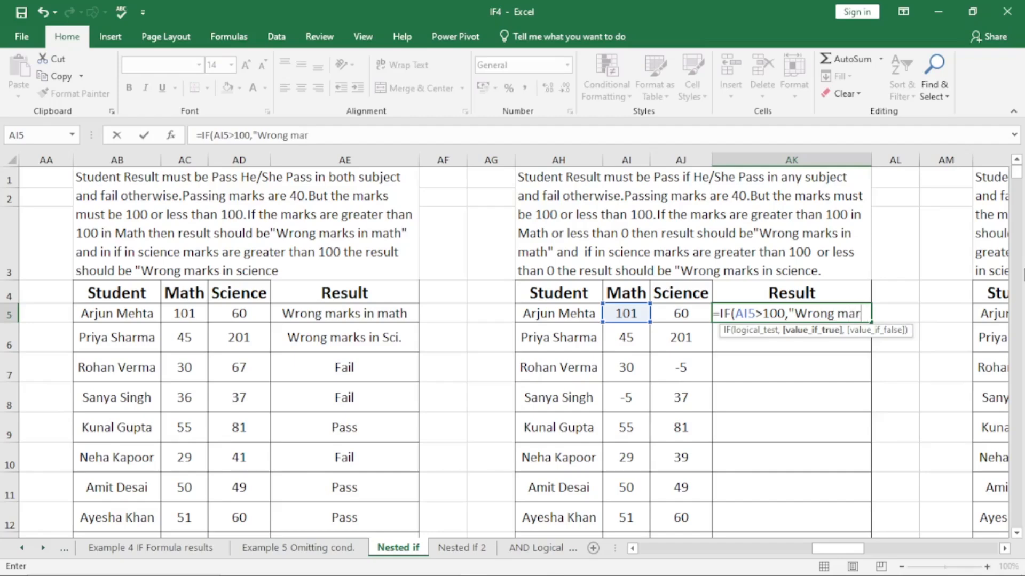
text(ks in )
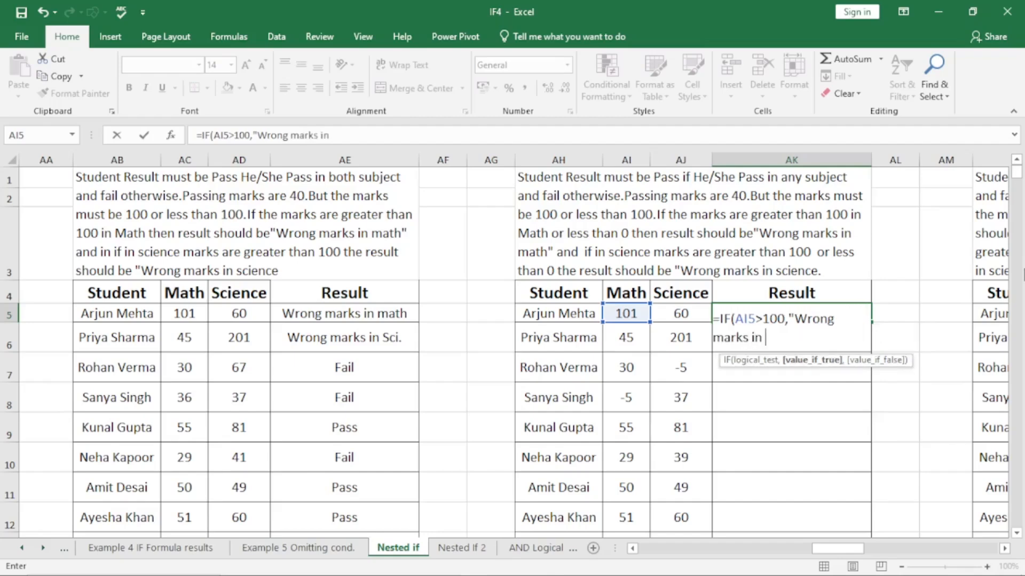
text(math",)
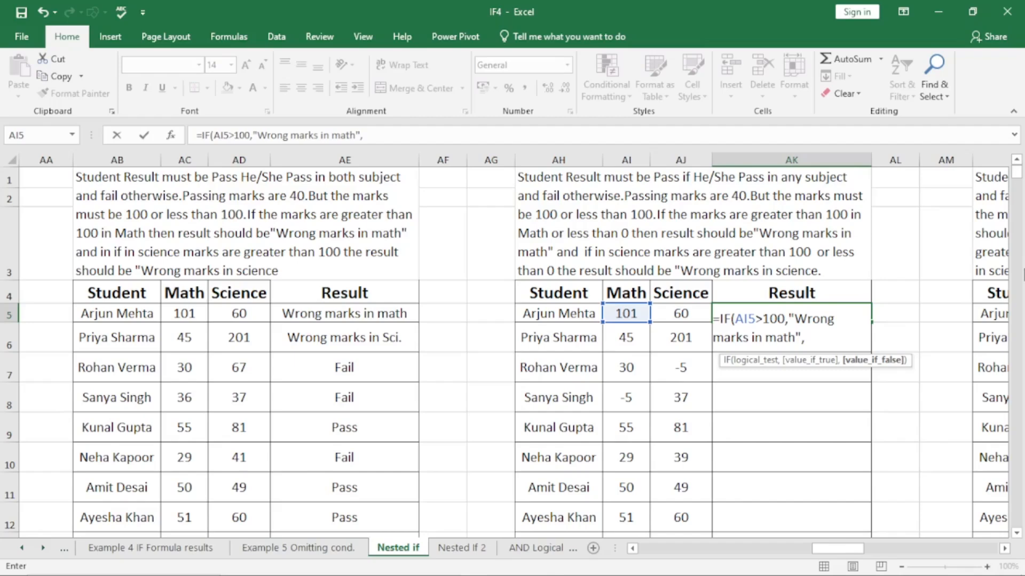
Nest a second IF in the AK5 formula that tests AI5<0 and returns "Wrong marks in math" when true
text(IF()
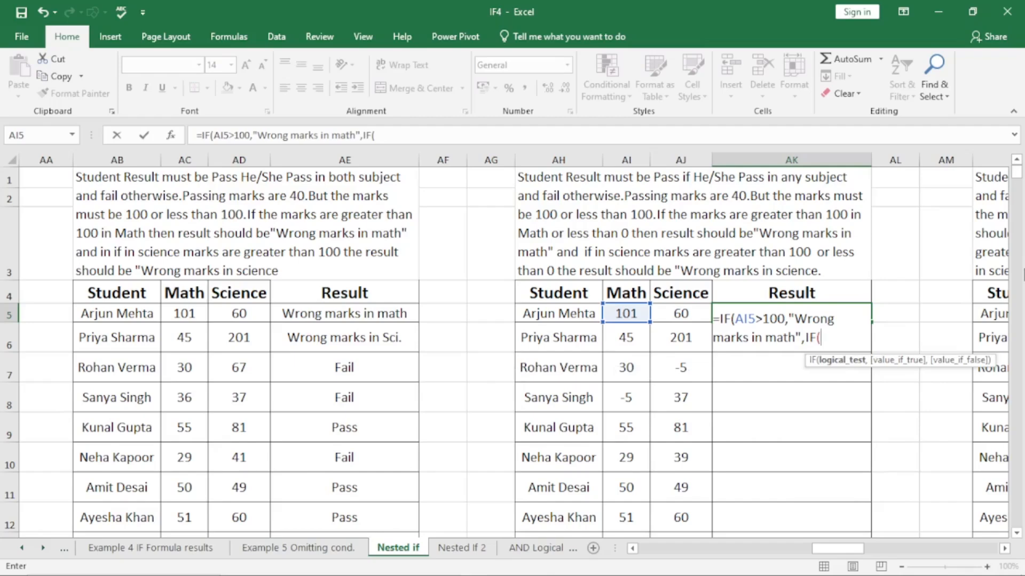
text(AI5)
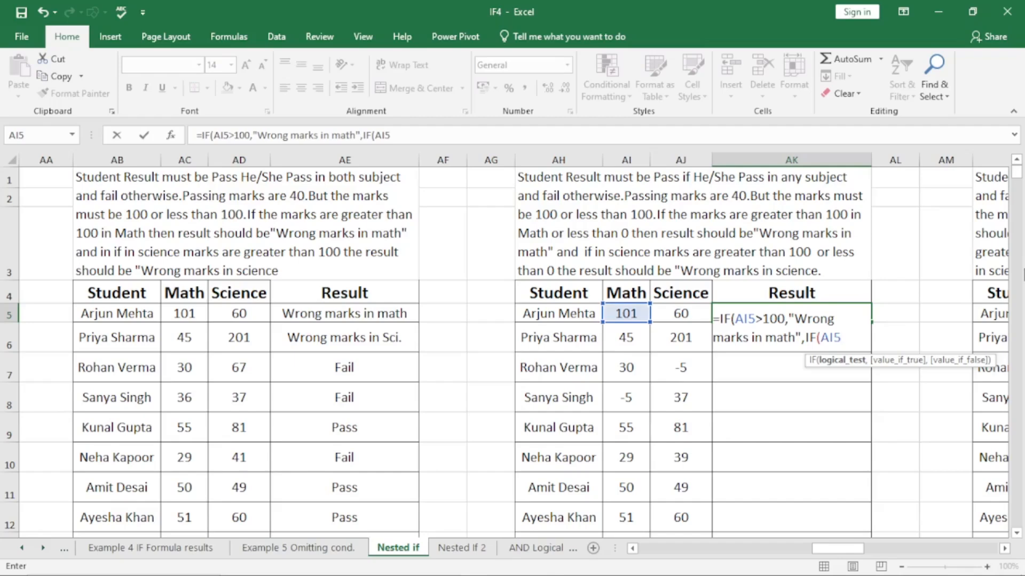
text(<0)
text(,)
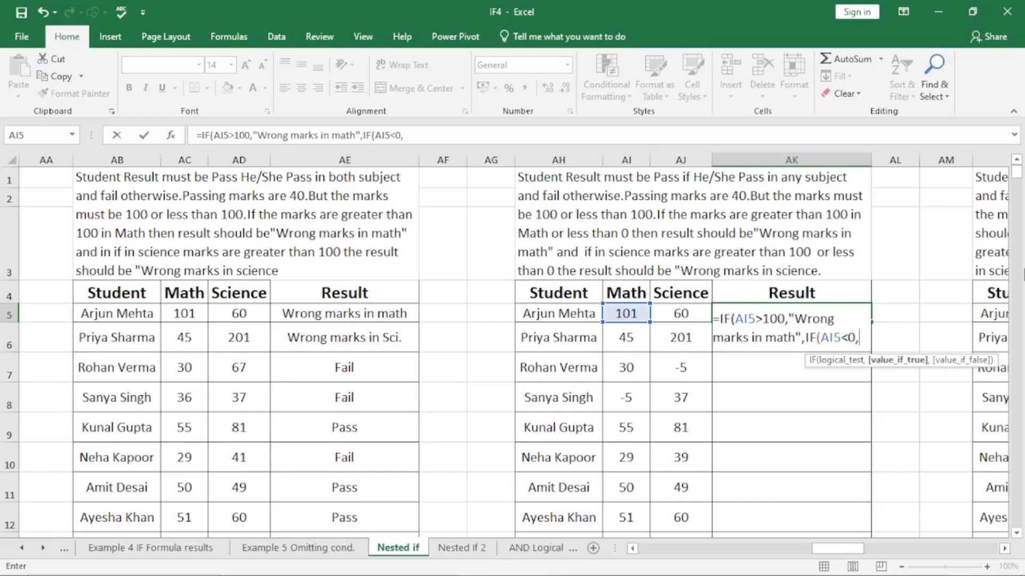
text("Wrong marks in math")
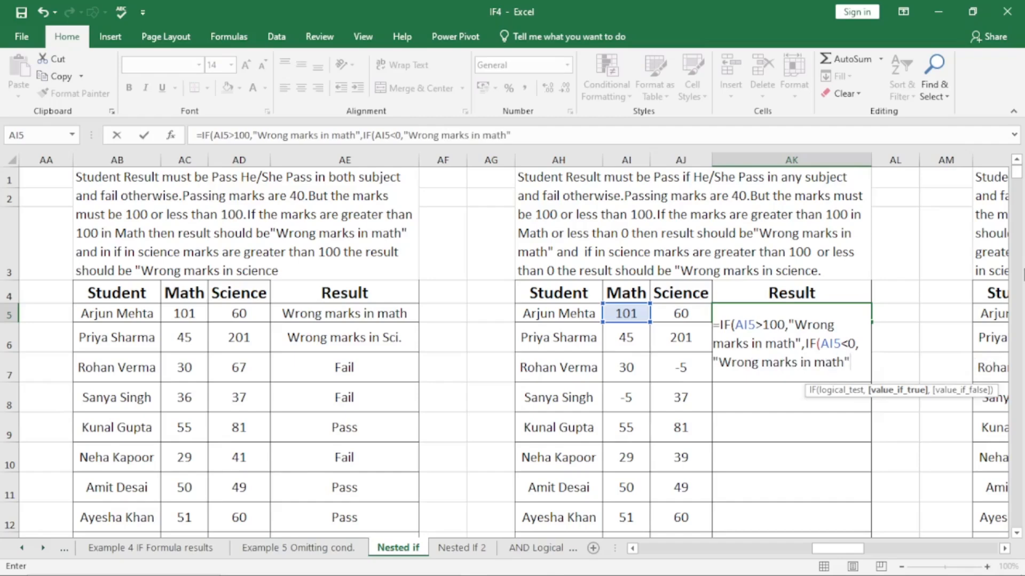
text(,)
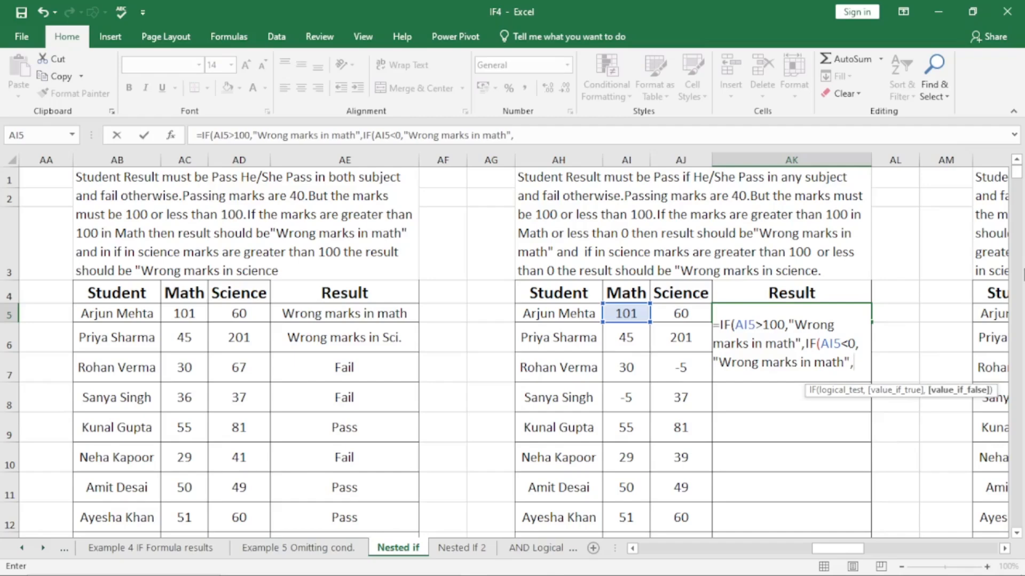
Nest a third IF in the AK5 formula that tests AJ>100 and returns "Wrong marks in Sci." when true
text(IF()
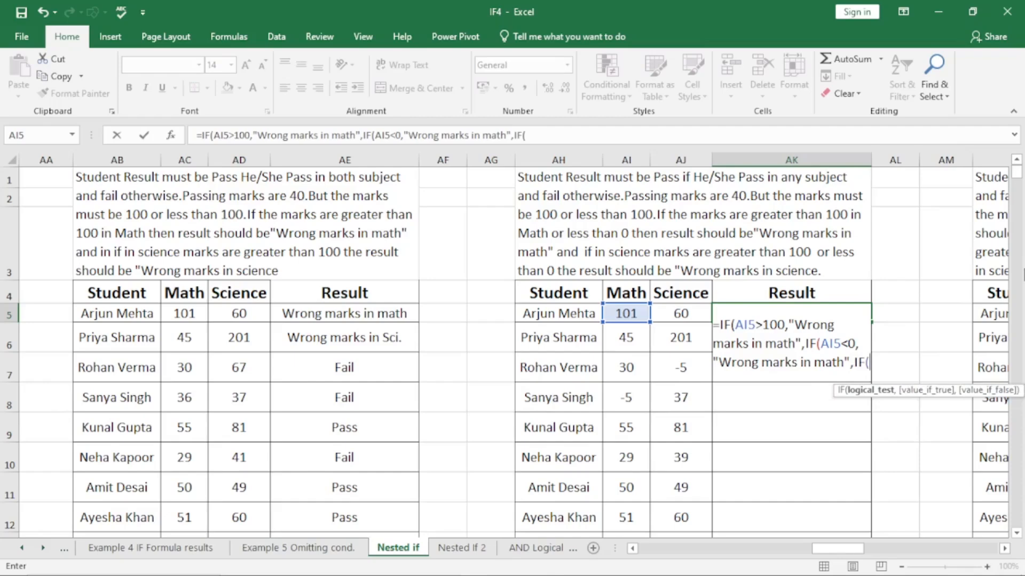
text(A)
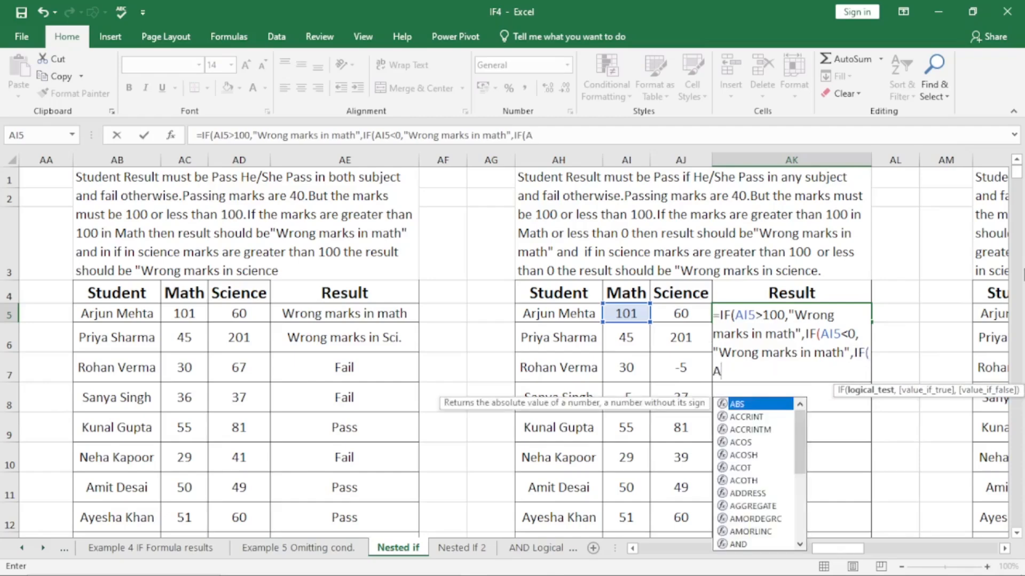
text(J)
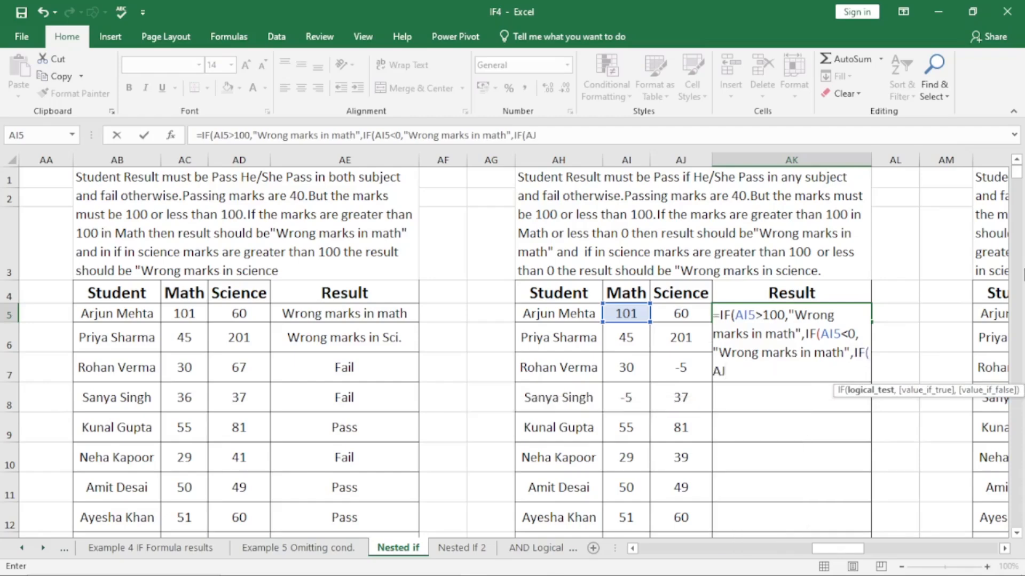
text(>100,)
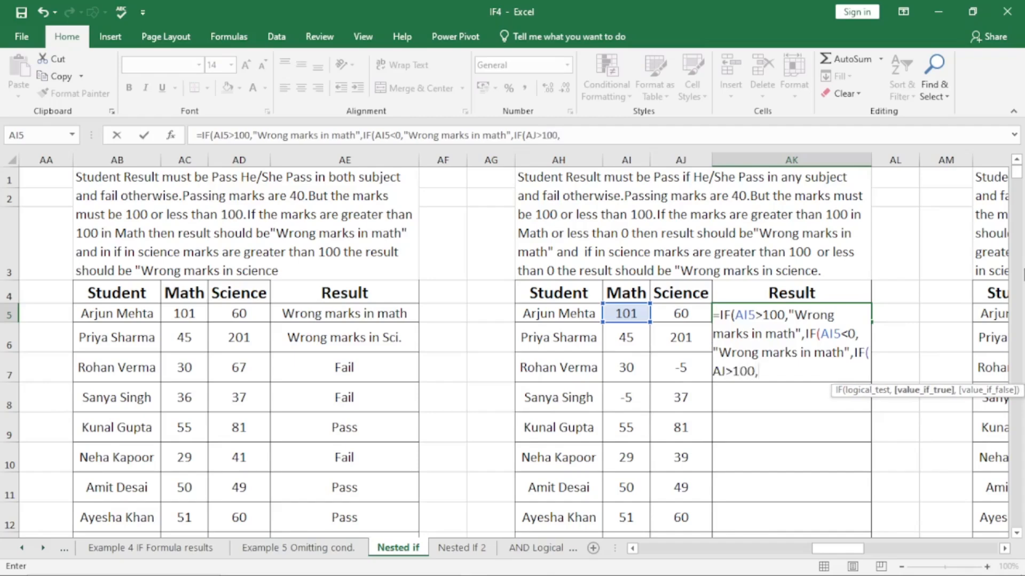
text("Wrong marks in )
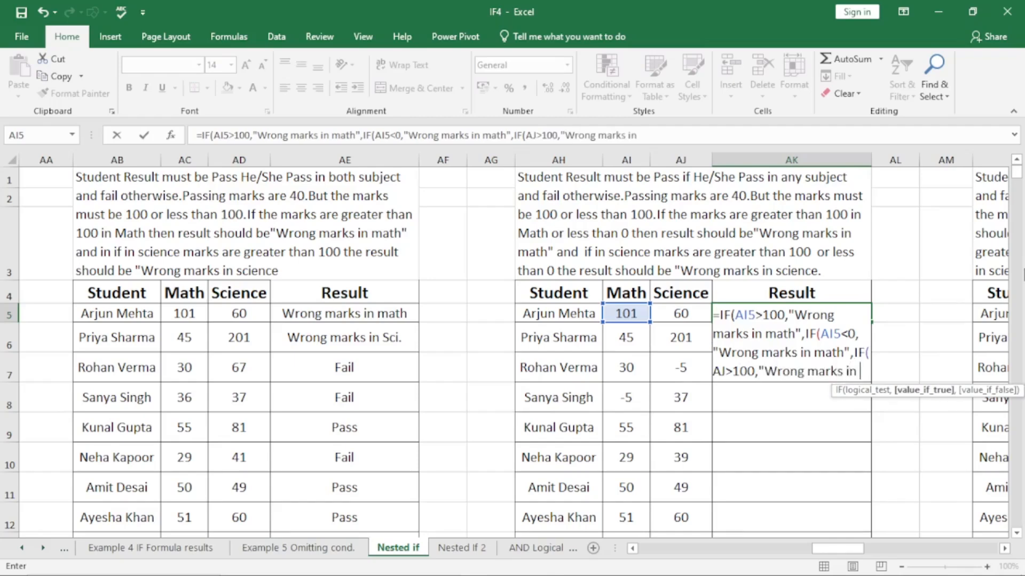
text(Sci.")
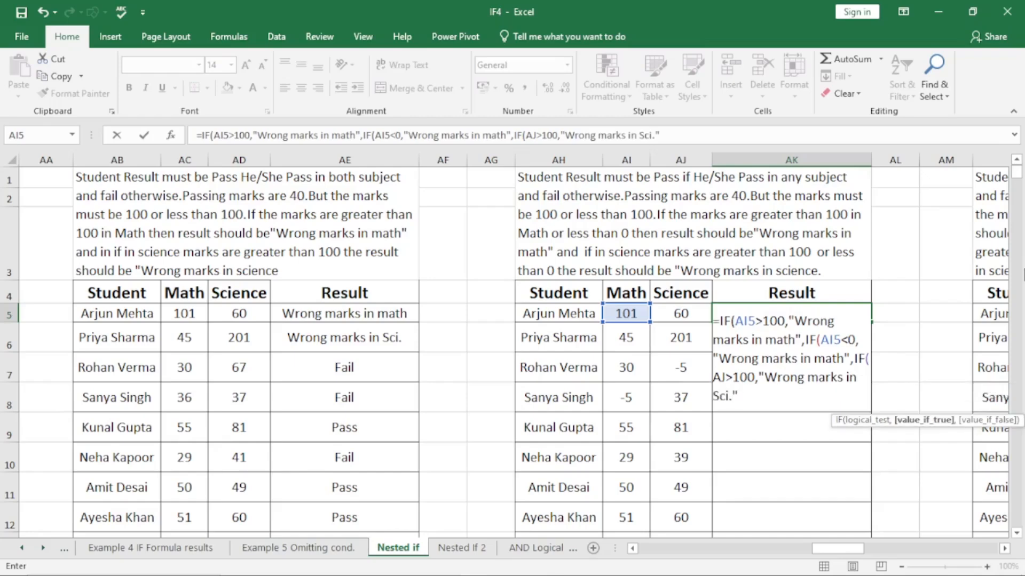
text(,)
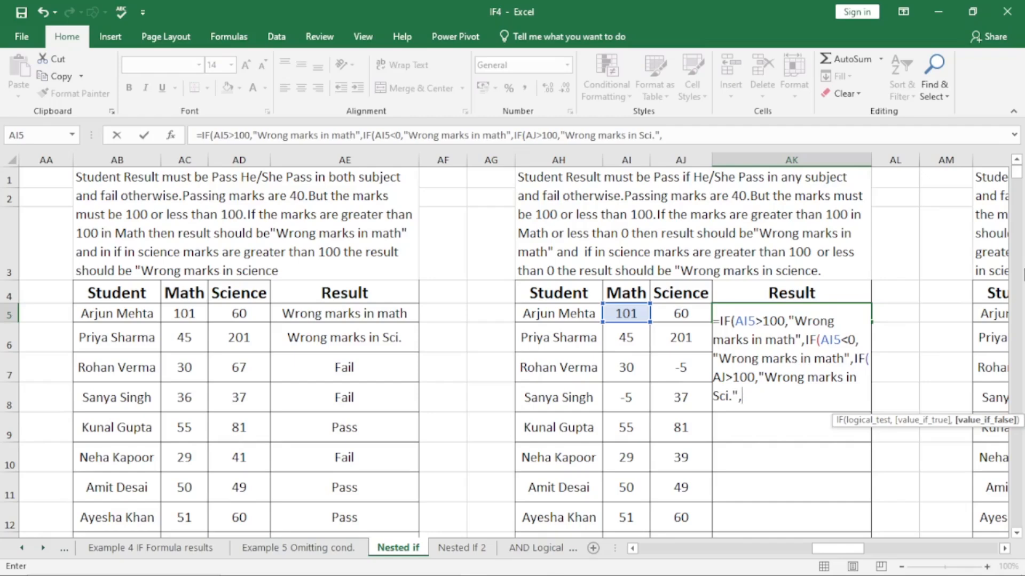
Nest a fourth IF in the AK5 formula that tests AJ<0 and returns "Wrong marks in Sci." when true
text(IF()
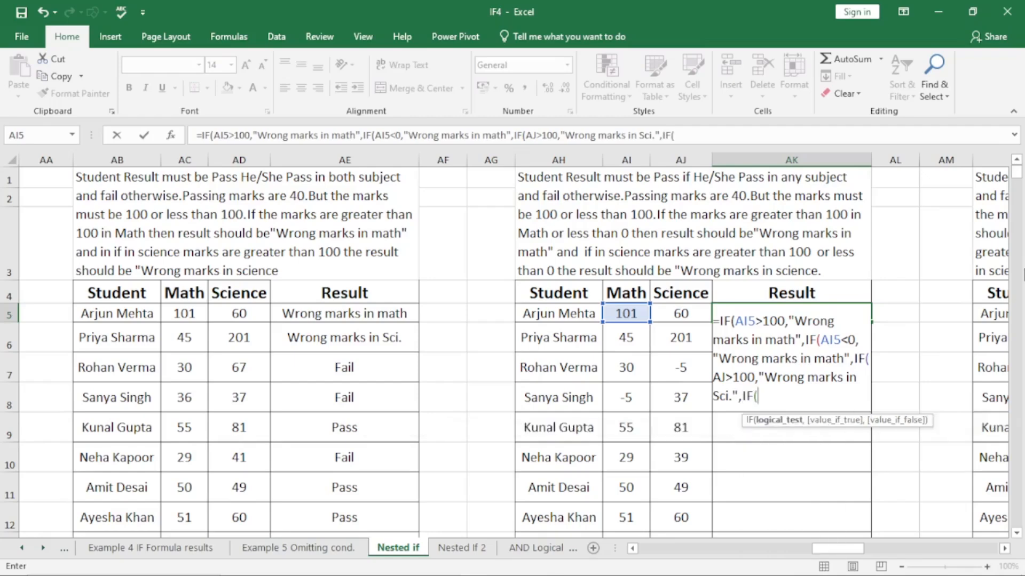
text(AJ<0,)
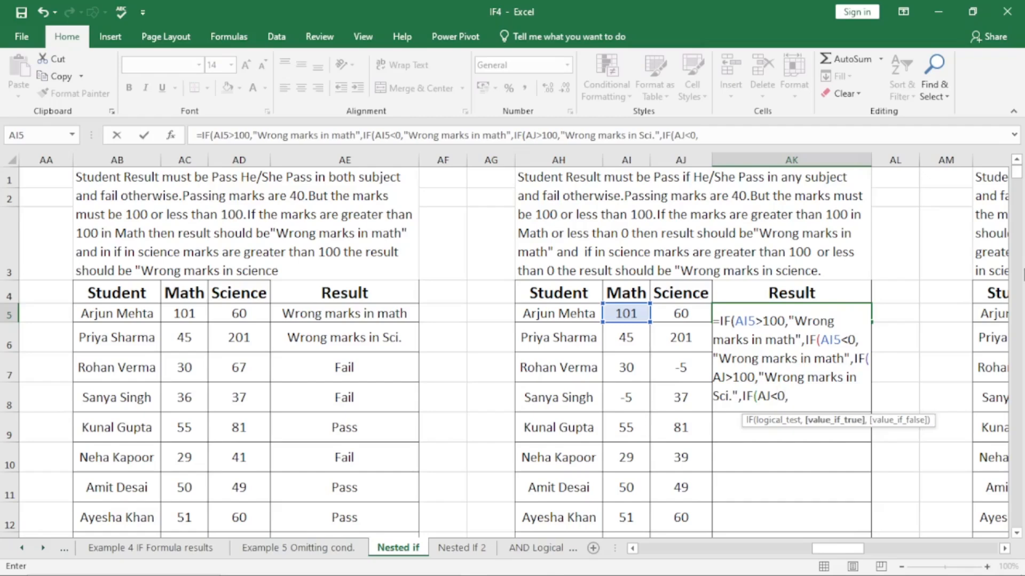
text("Wrong )
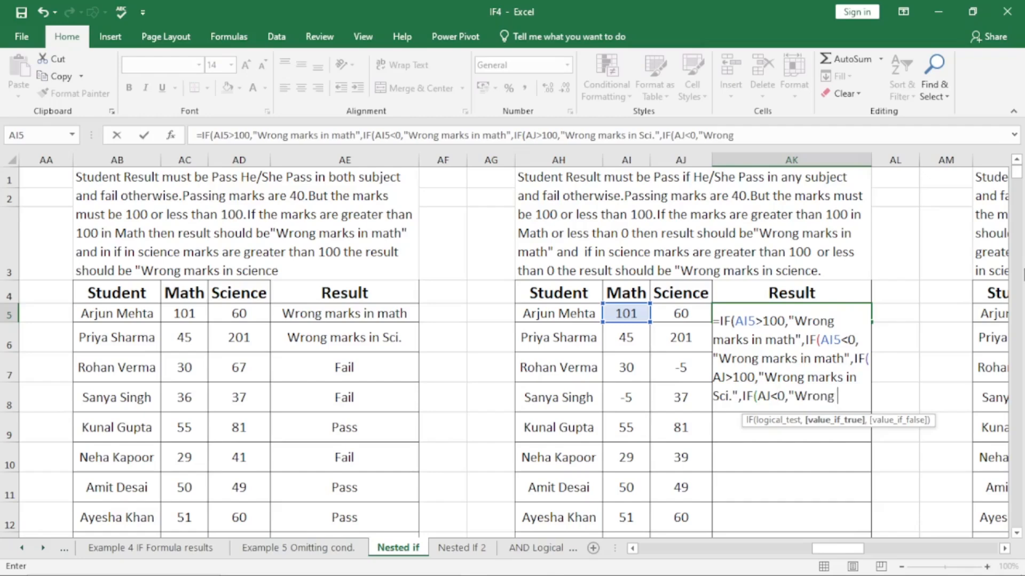
text(marks i)
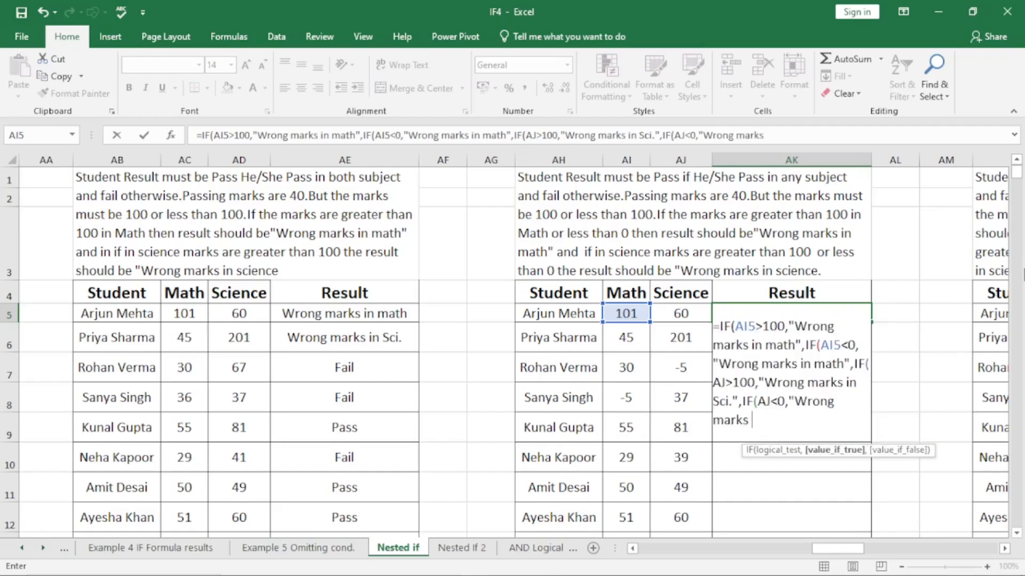
text(n Sci.",)
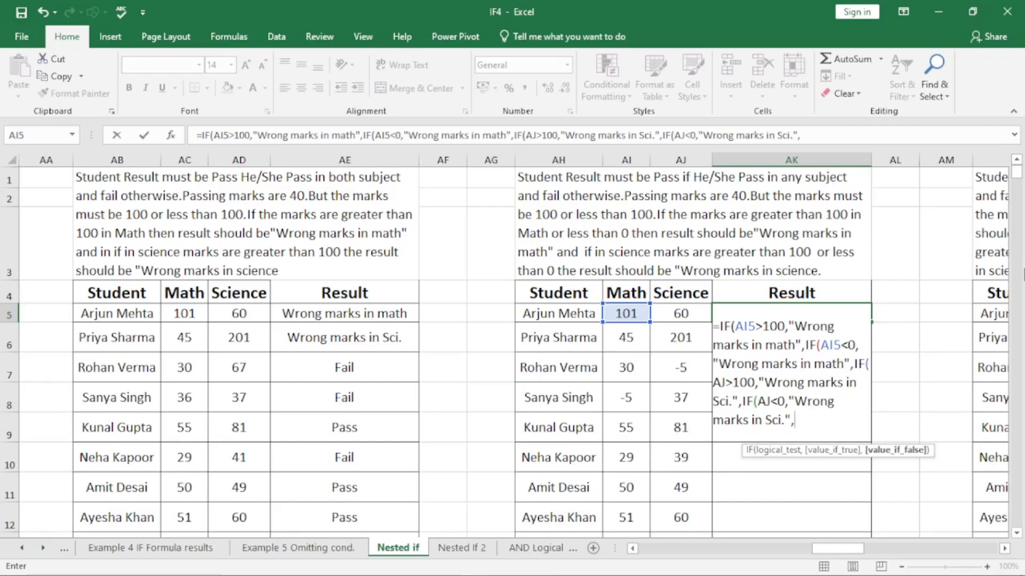
Nest a fifth IF in the AK5 formula that tests AI5>=40 and returns "Pass" when true
text(if)
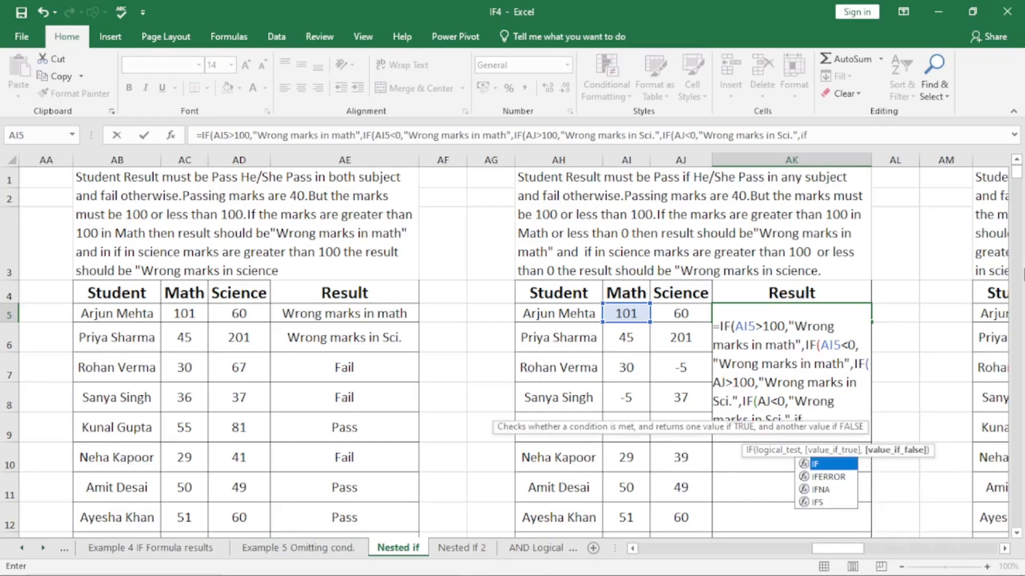
key(Tab)
text(AI)
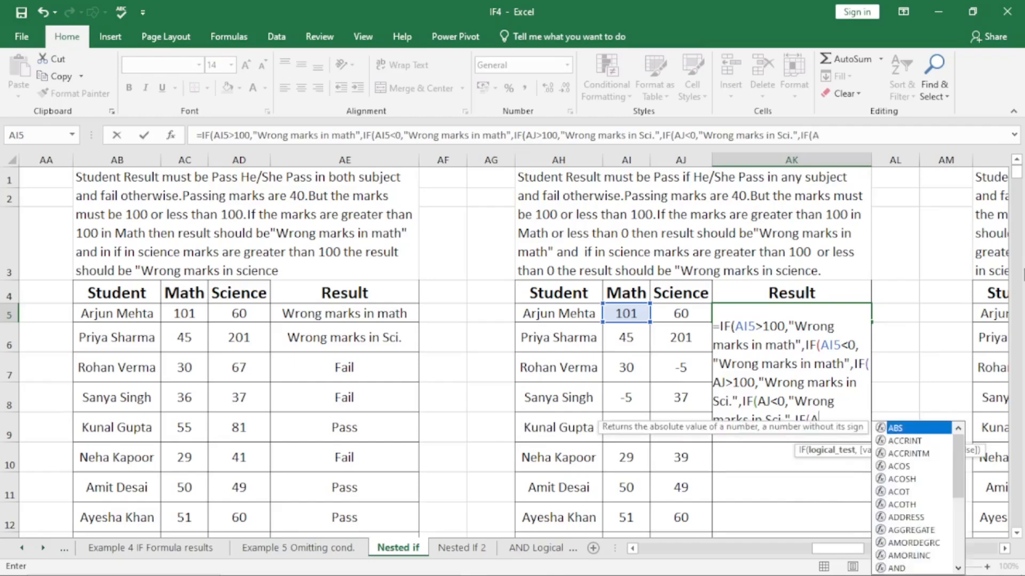
text(5)
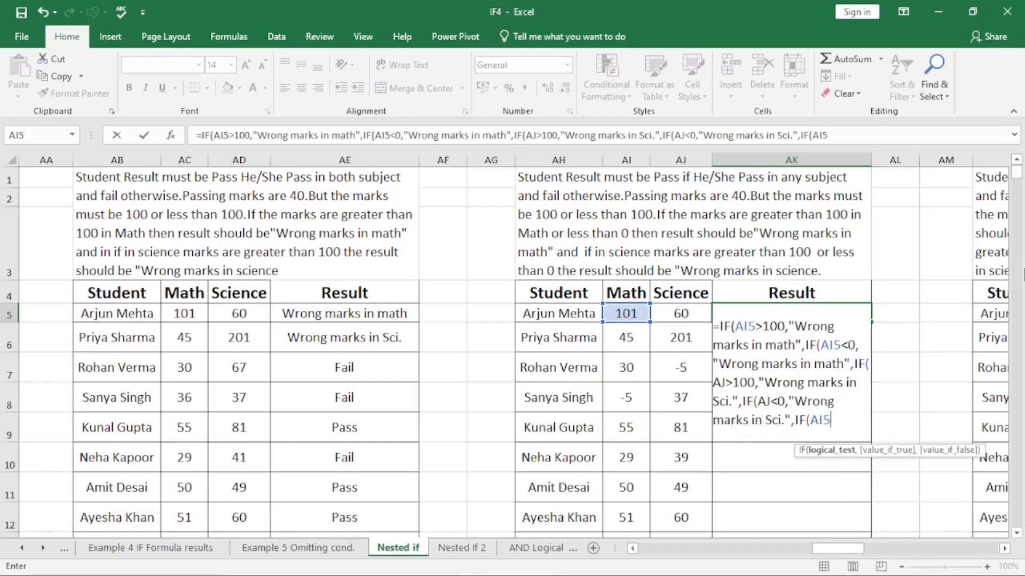
text(>=40,)
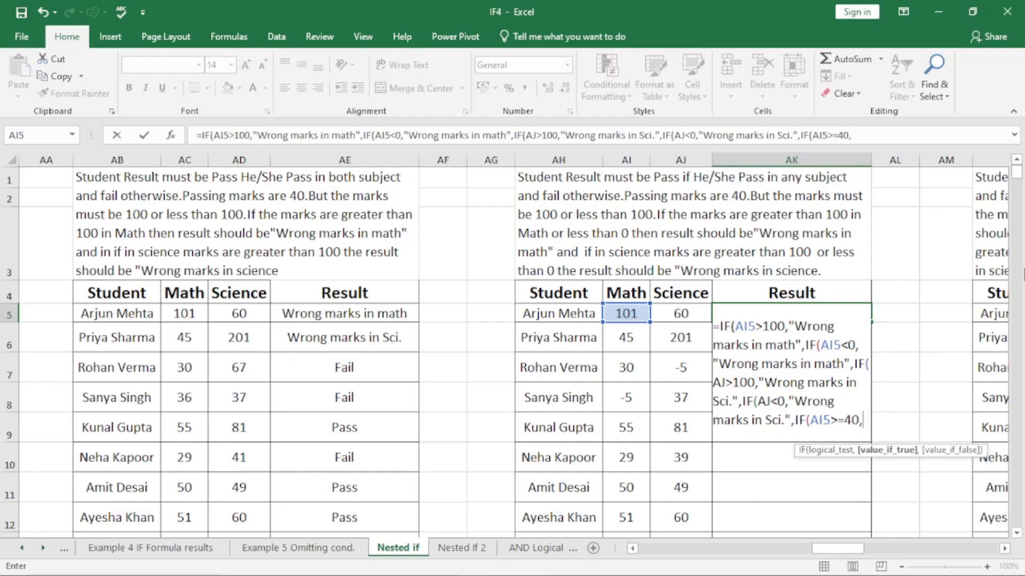
text("P)
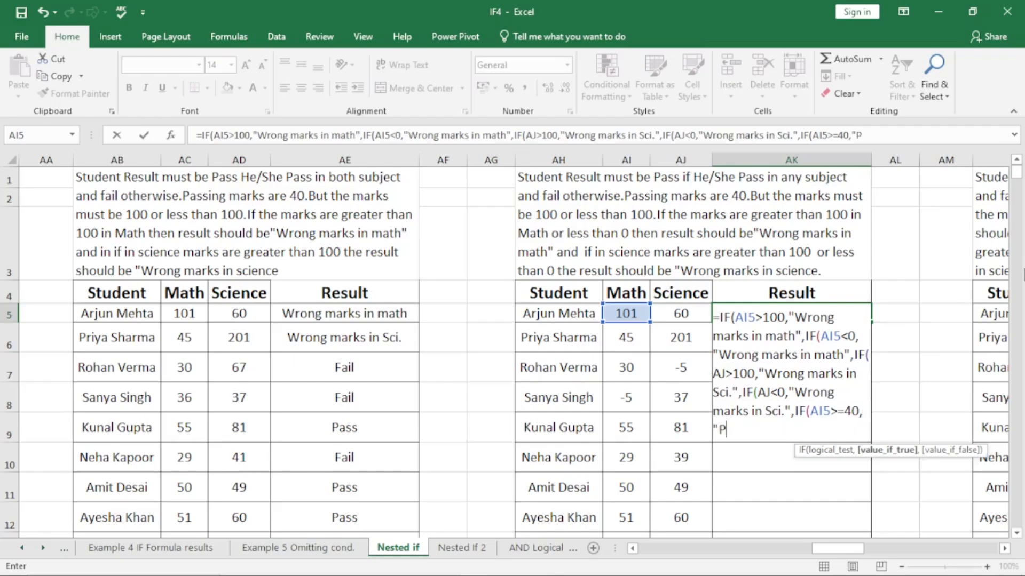
text(ass",)
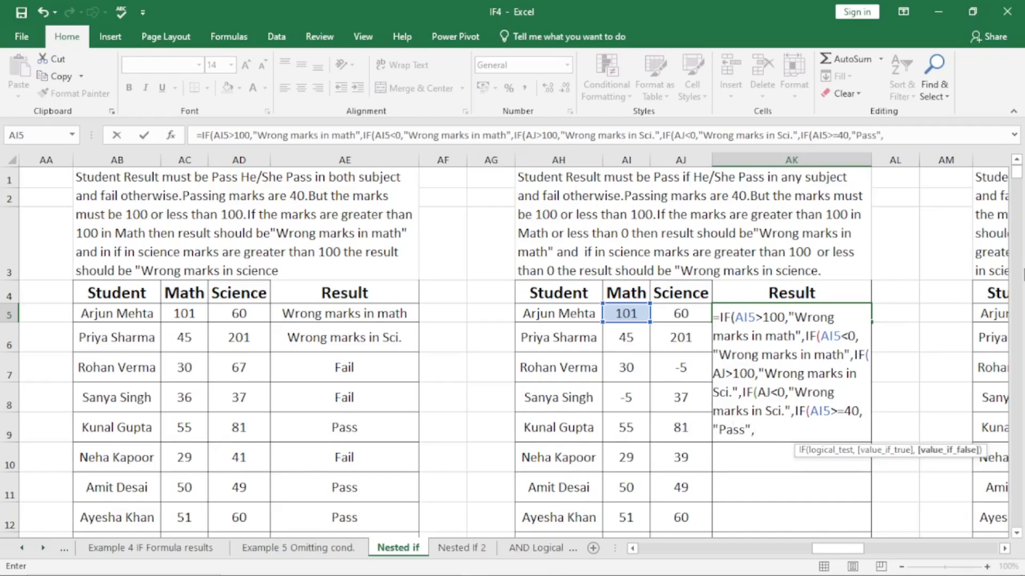
Complete the AK5 formula with a sixth nested IF that returns "Pass" when AJ5>=40 and "Fail" otherwise
text(IF()
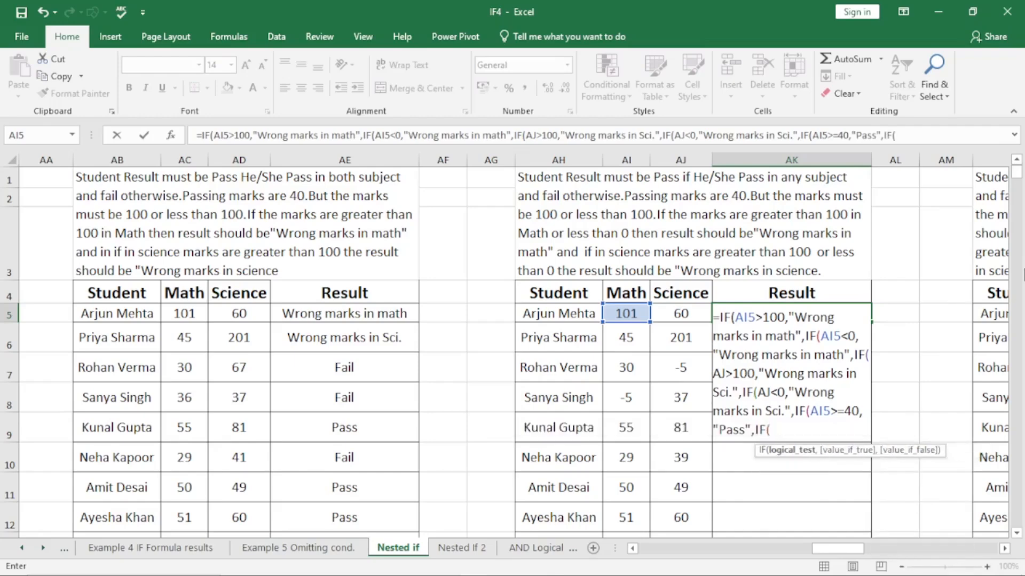
text(AJ5>=)
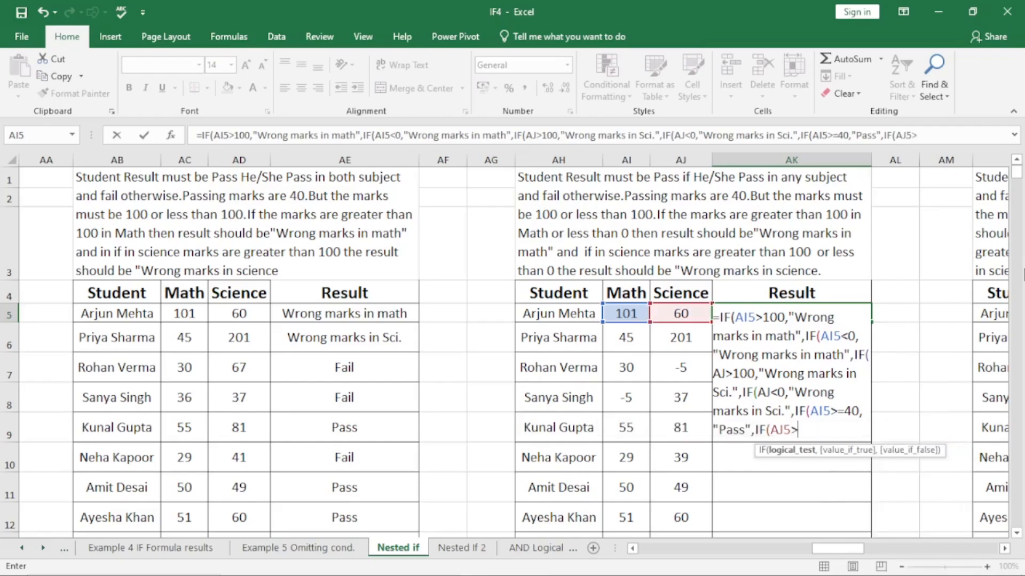
text(40,"Pass)
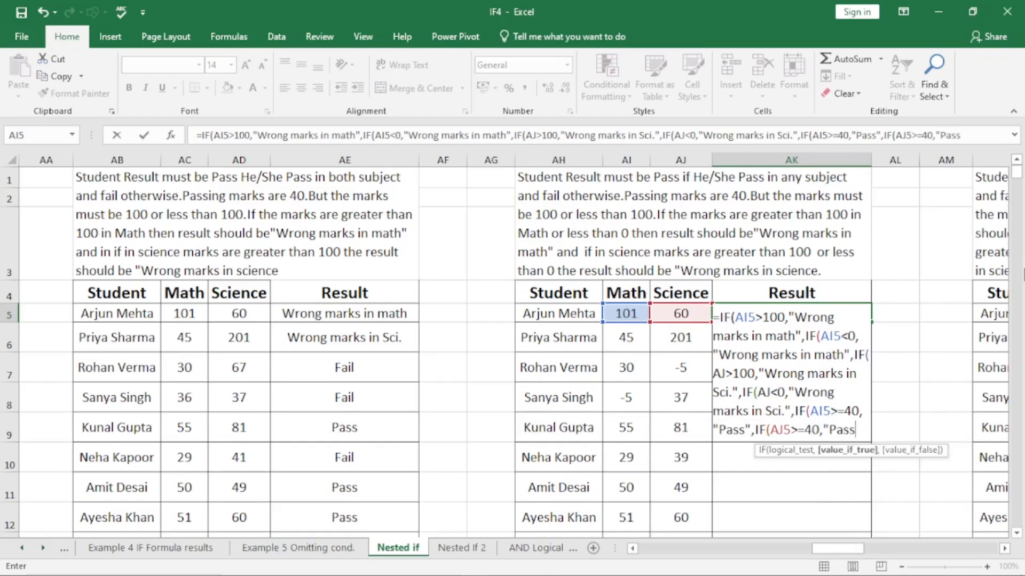
text(","Fail")
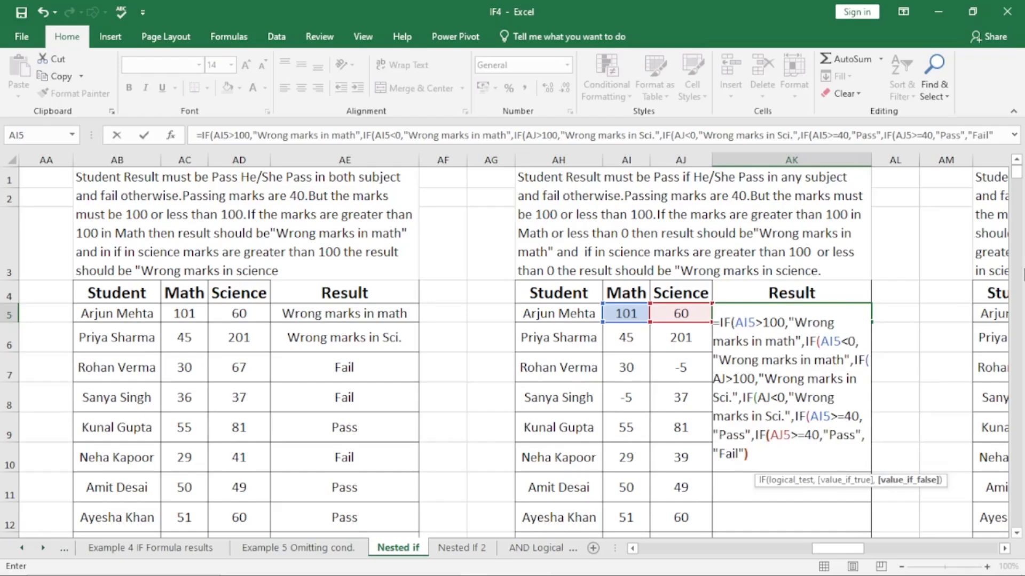
text())
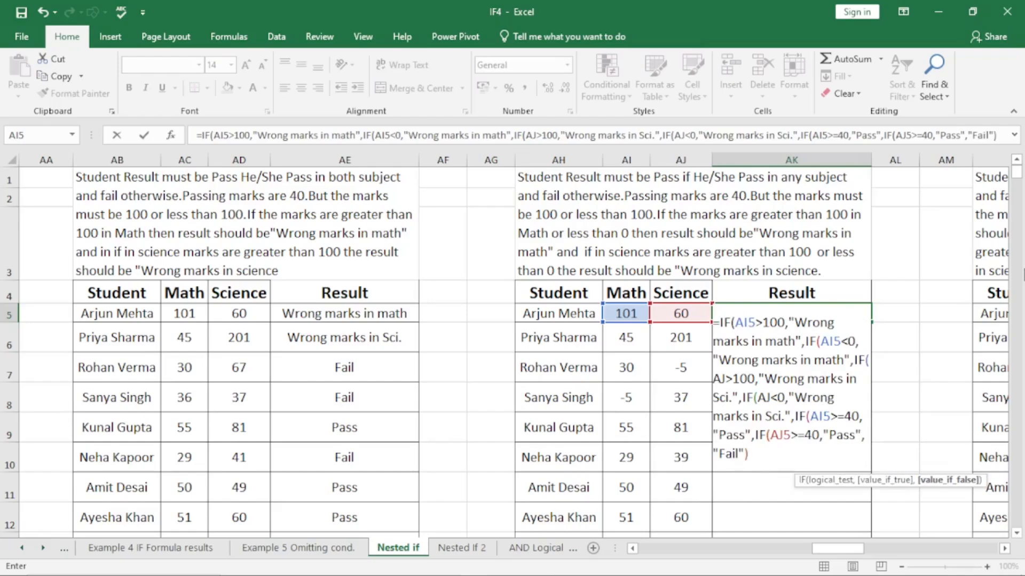
text()))
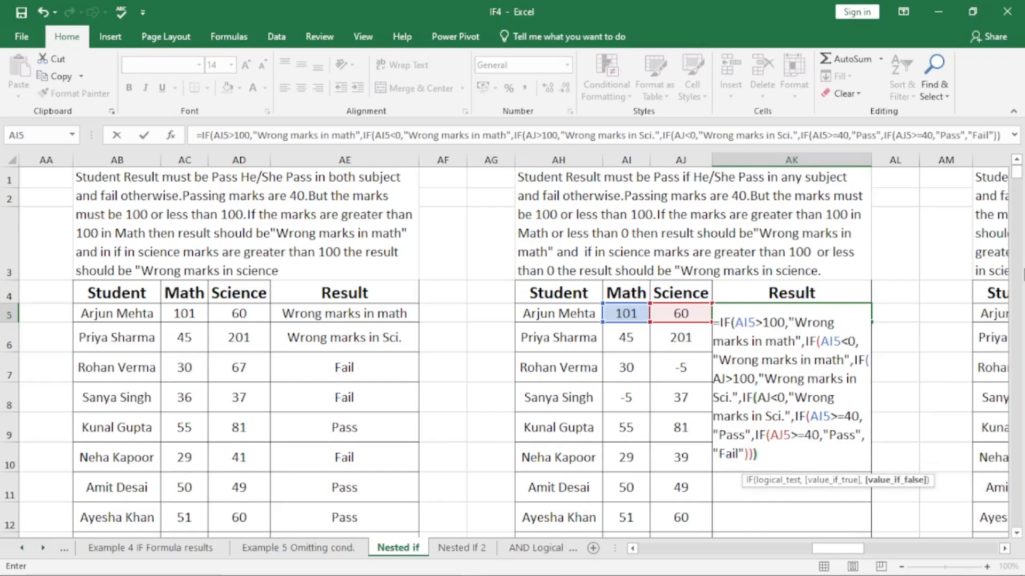
text())
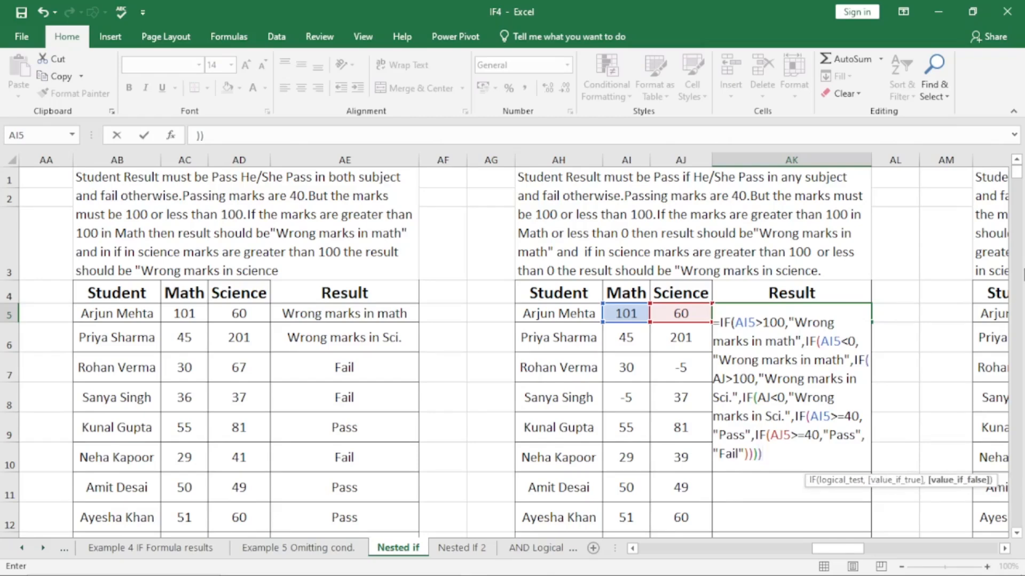
text()))
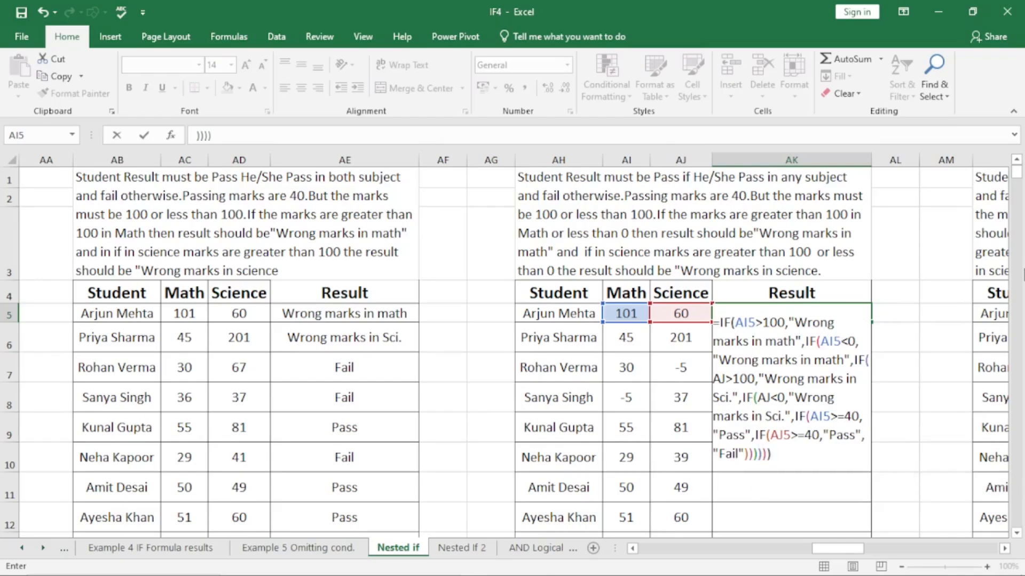
key(Return)
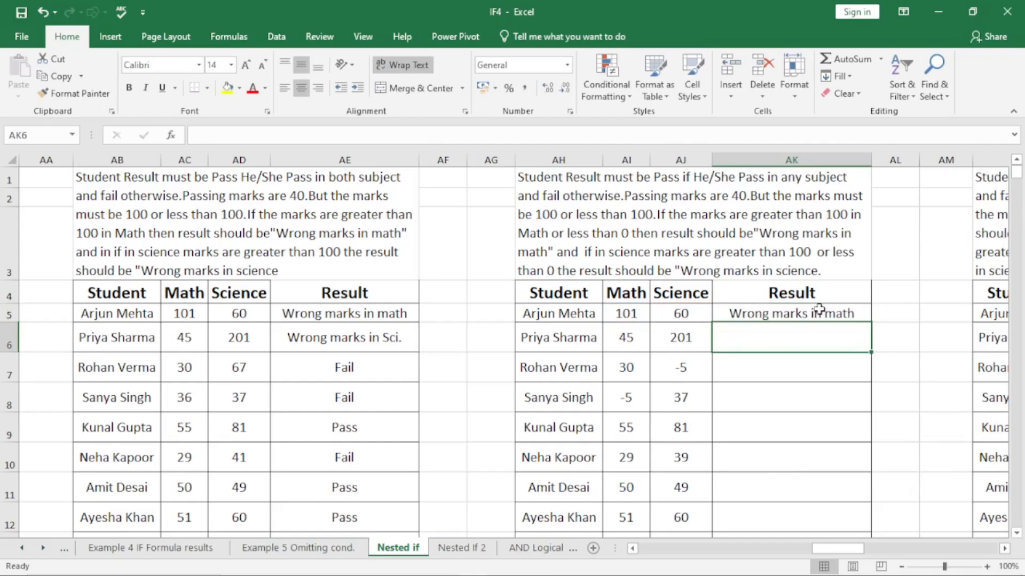
Fill the AK5 formula down to AK6 and inspect the Science mark references in the copied formula
click(820, 309)
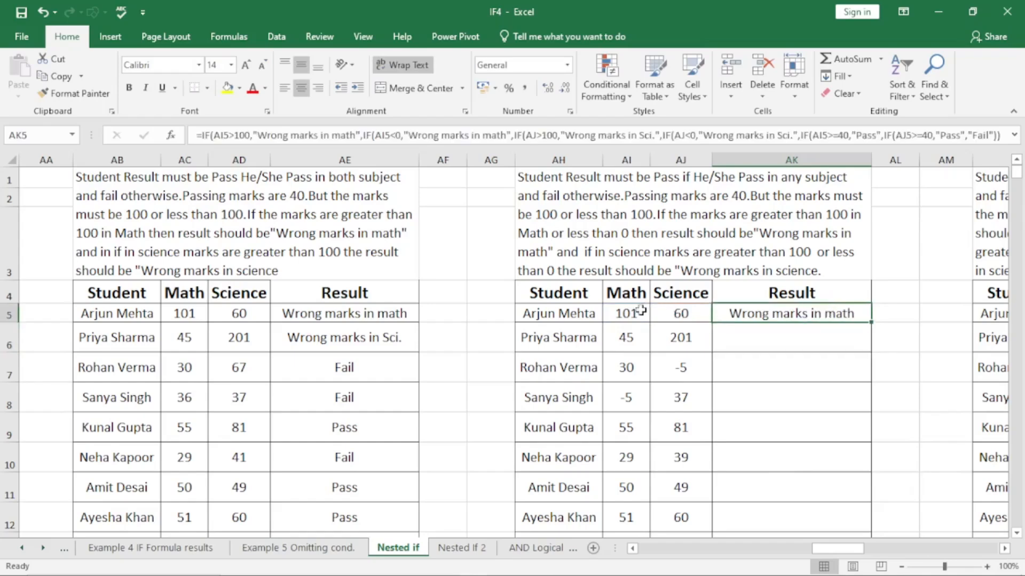
drag(870, 322, 870, 346)
click(831, 340)
double_click(832, 339)
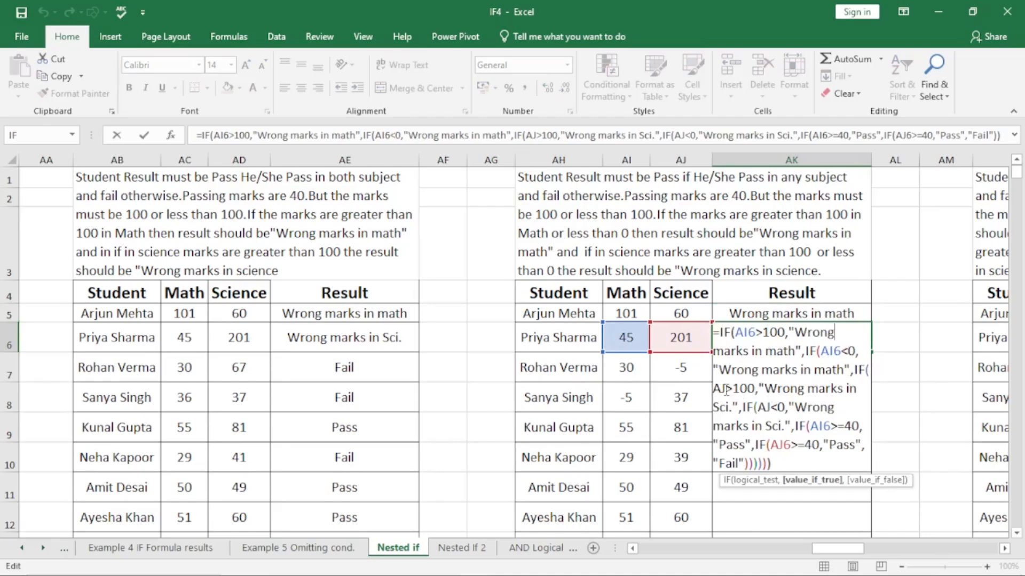
click(726, 389)
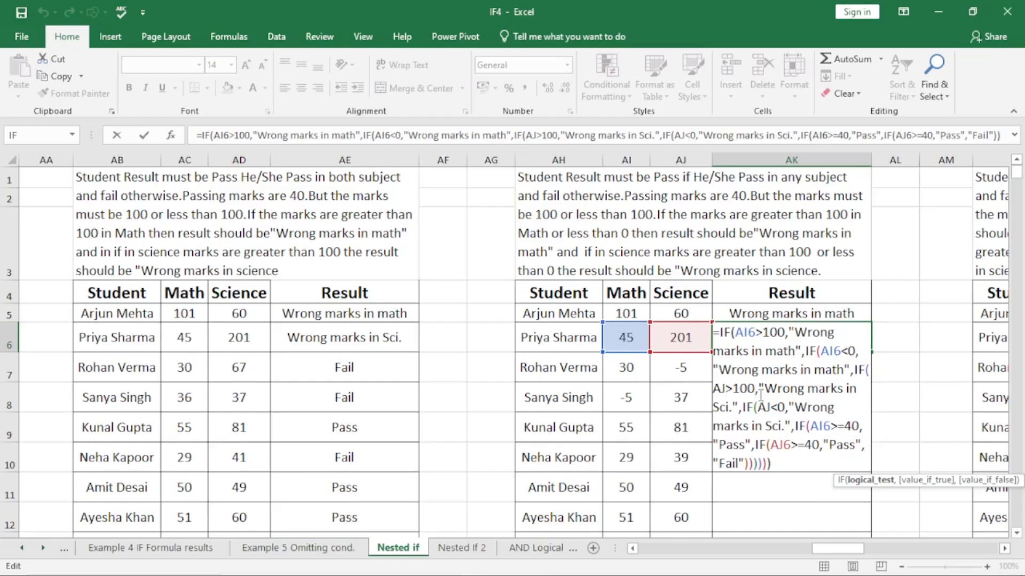
key(Escape)
Correct the AK5 formula by changing the incomplete AJ reference to AJ5 in both the >100 and <0 tests
double_click(783, 310)
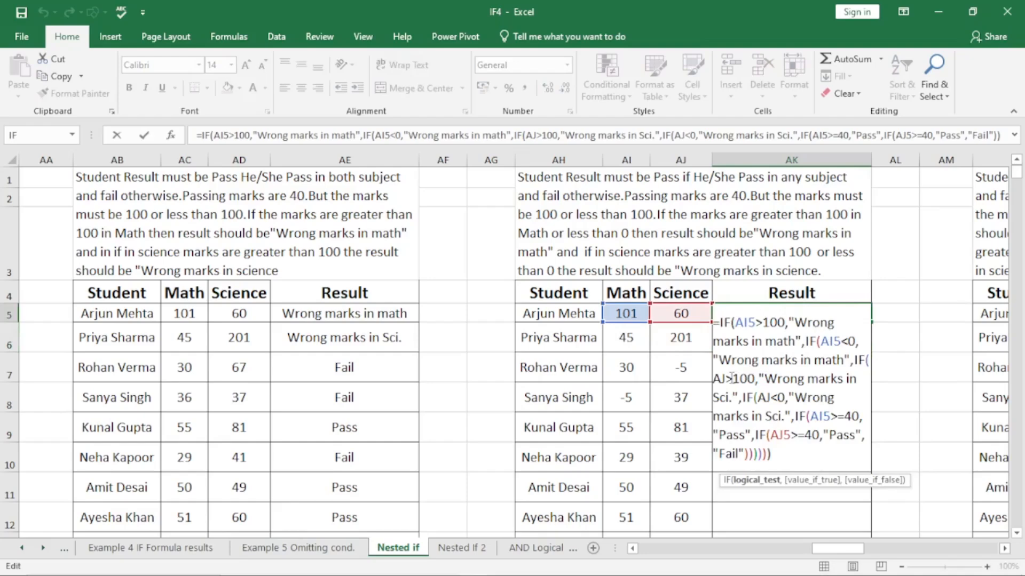
click(727, 380)
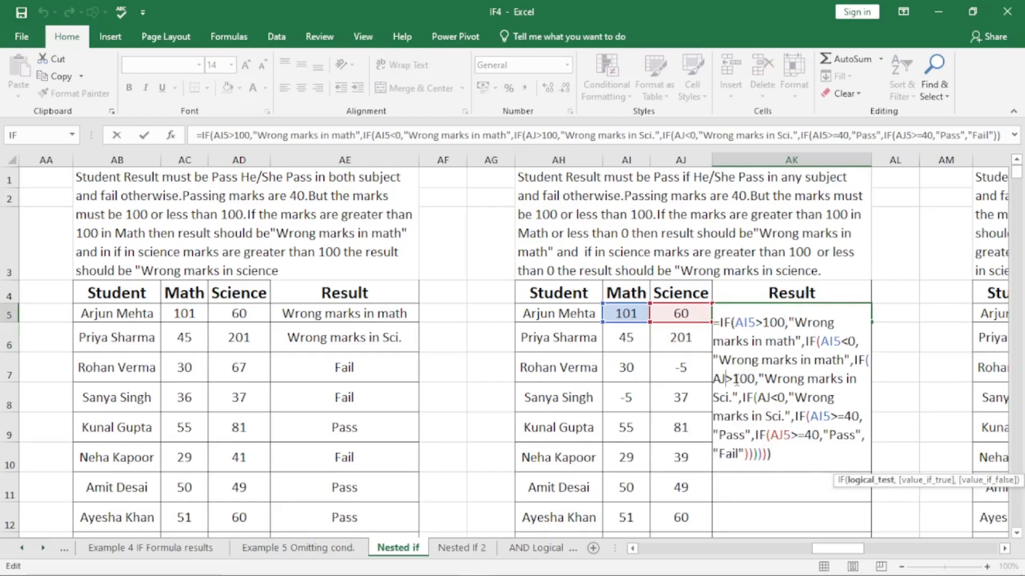
text(5)
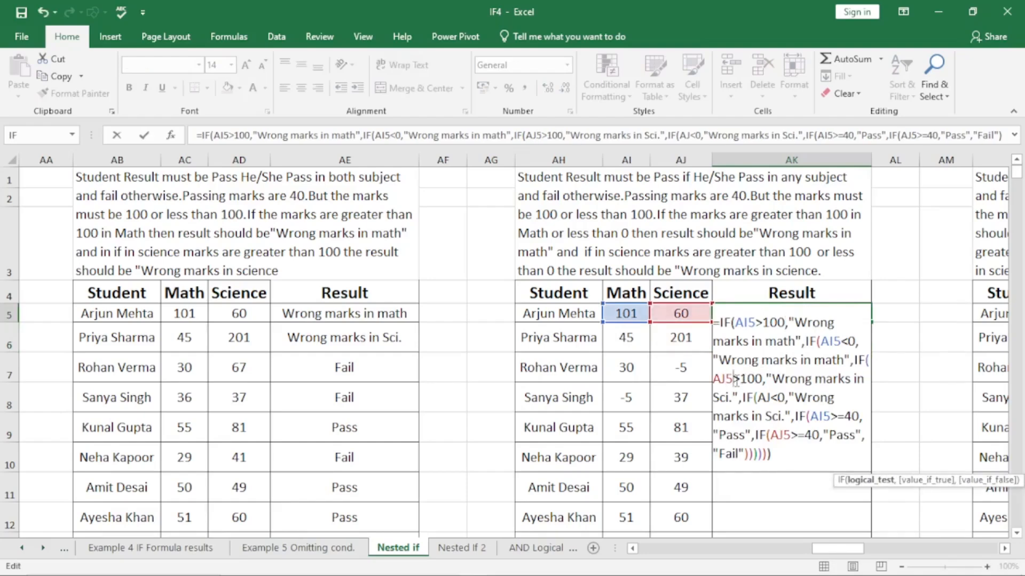
click(777, 398)
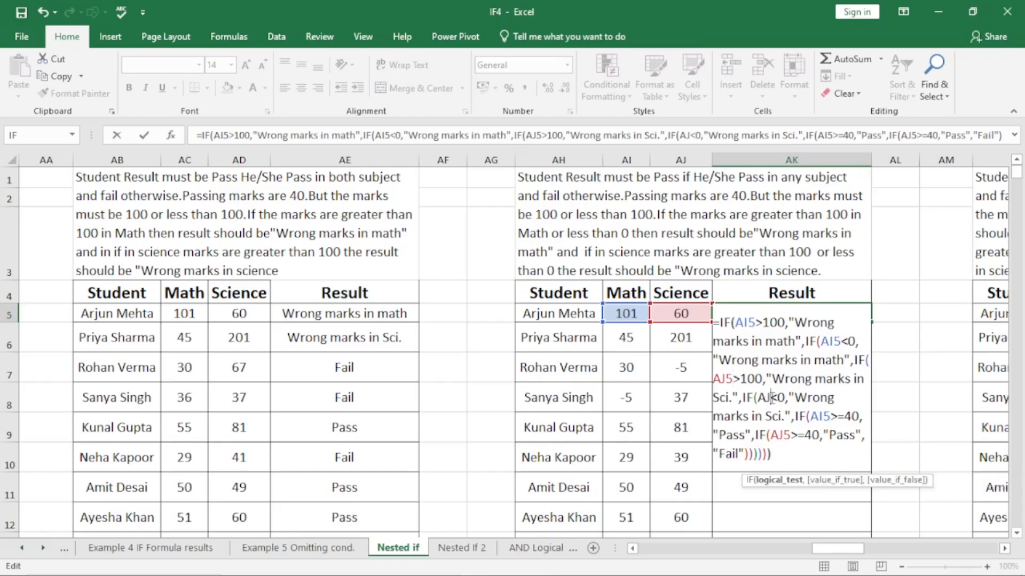
text(5)
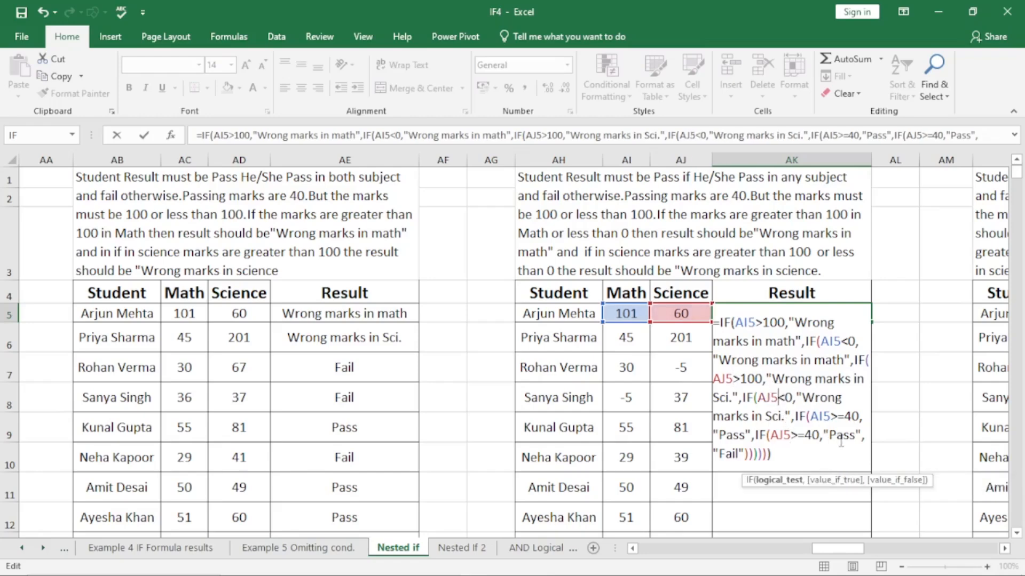
key(Return)
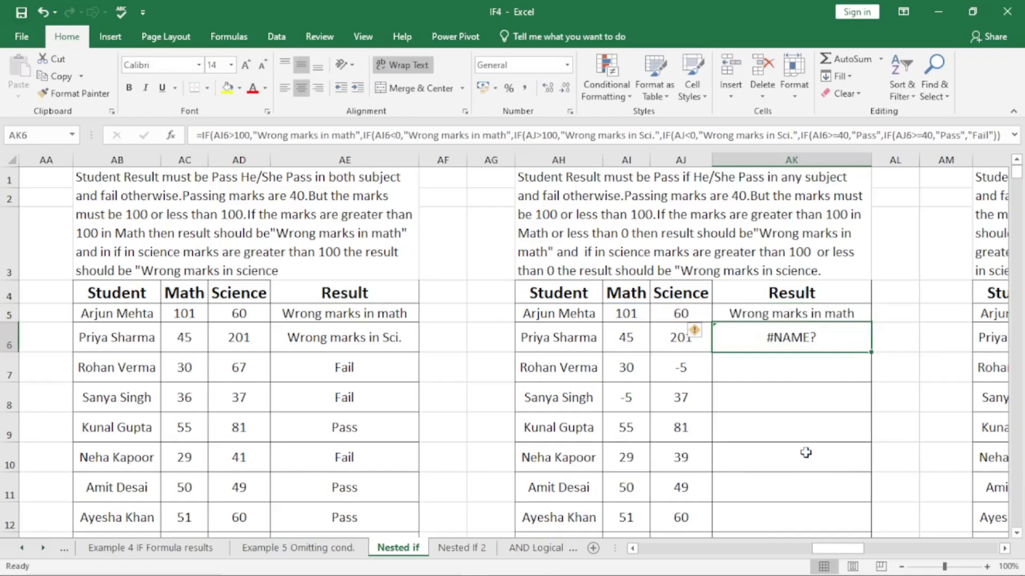
Fill the corrected AK5 formula down to AK6 and on through the remaining student rows of the Result column
click(860, 311)
drag(871, 323, 871, 350)
click(800, 337)
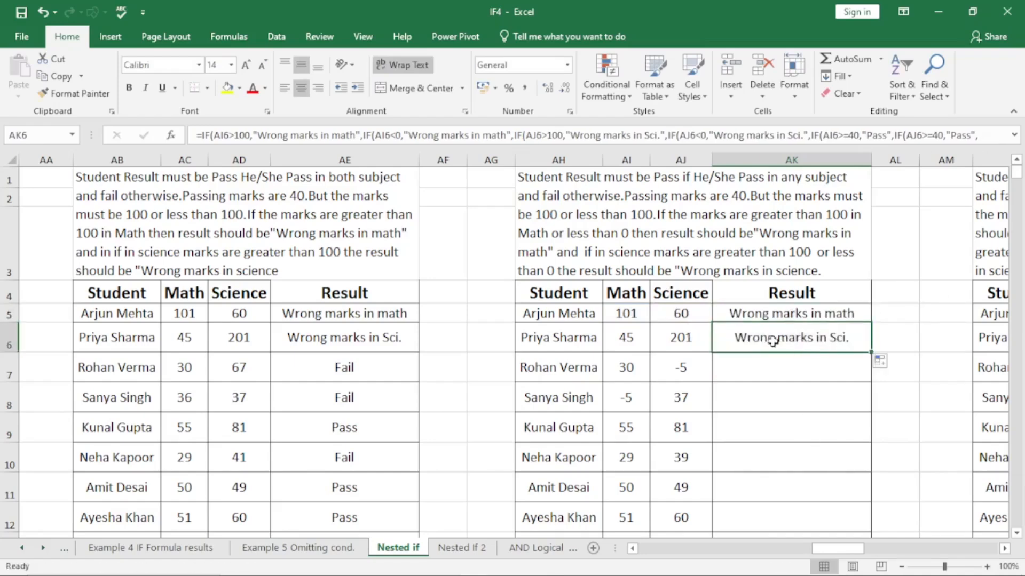
click(756, 315)
click(755, 339)
double_click(872, 352)
Check the results in AK7 to AK10 against each student's Math and Science marks
click(789, 368)
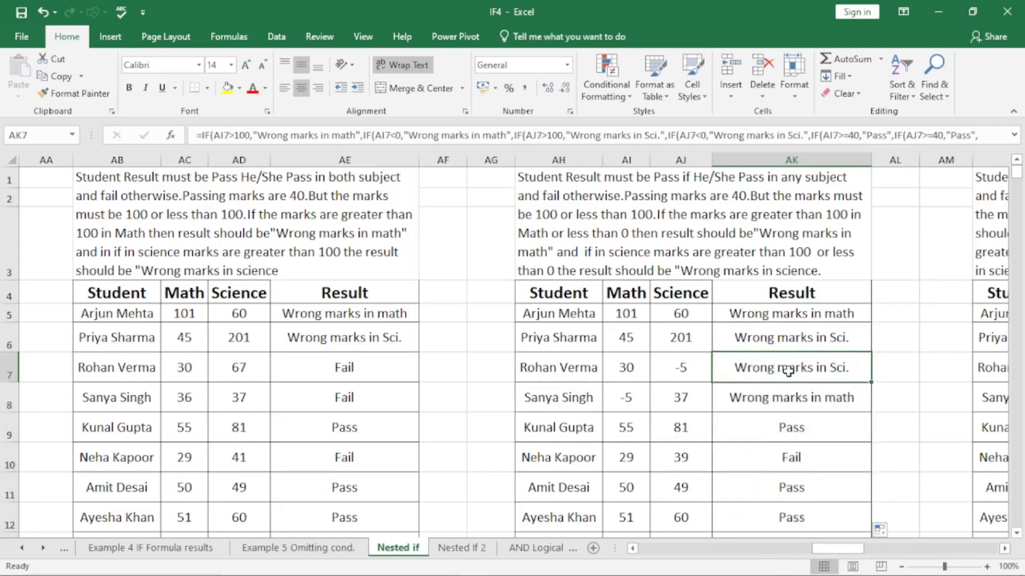
click(688, 369)
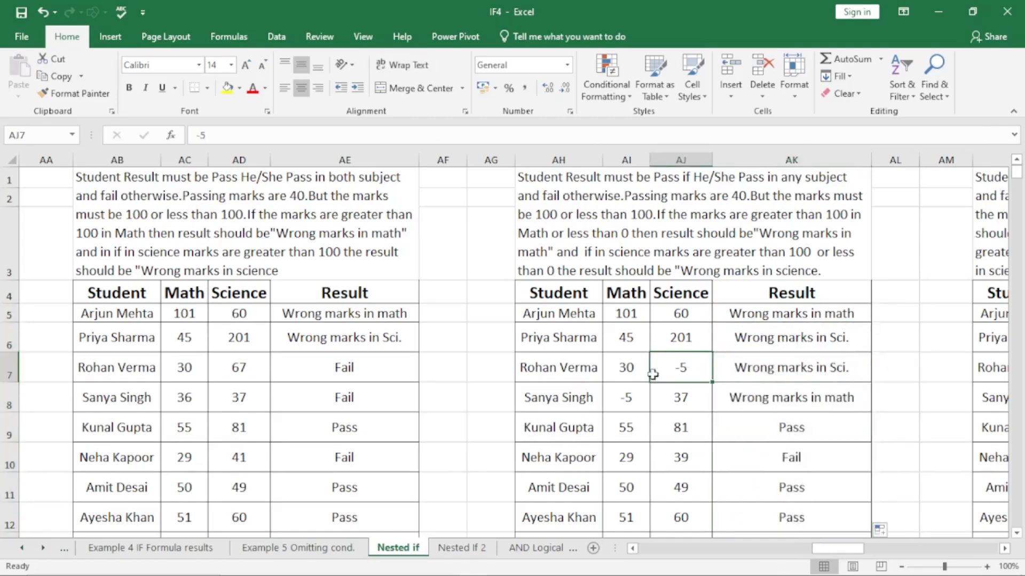
click(776, 406)
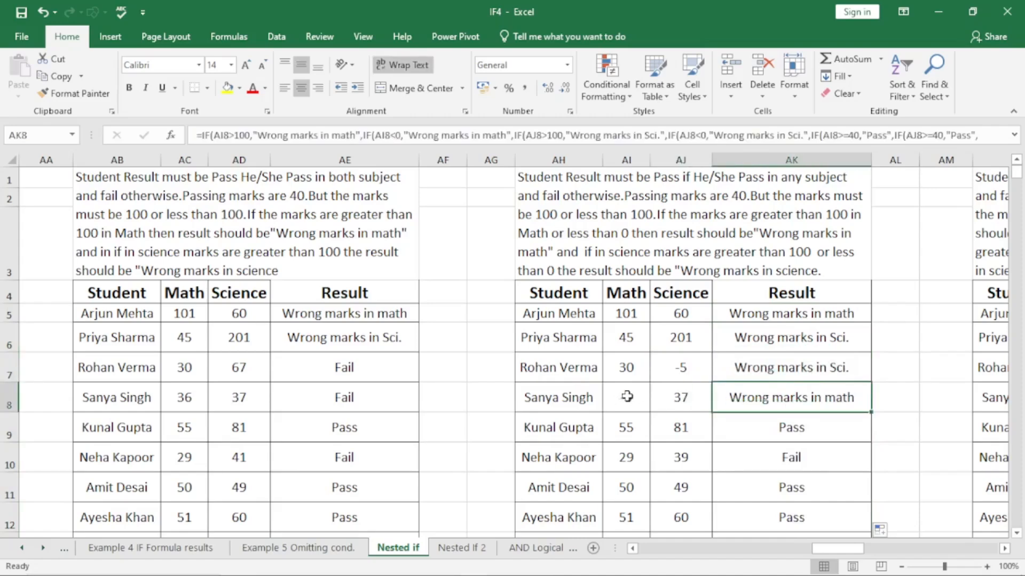
click(809, 432)
click(690, 435)
click(830, 431)
click(687, 464)
click(774, 457)
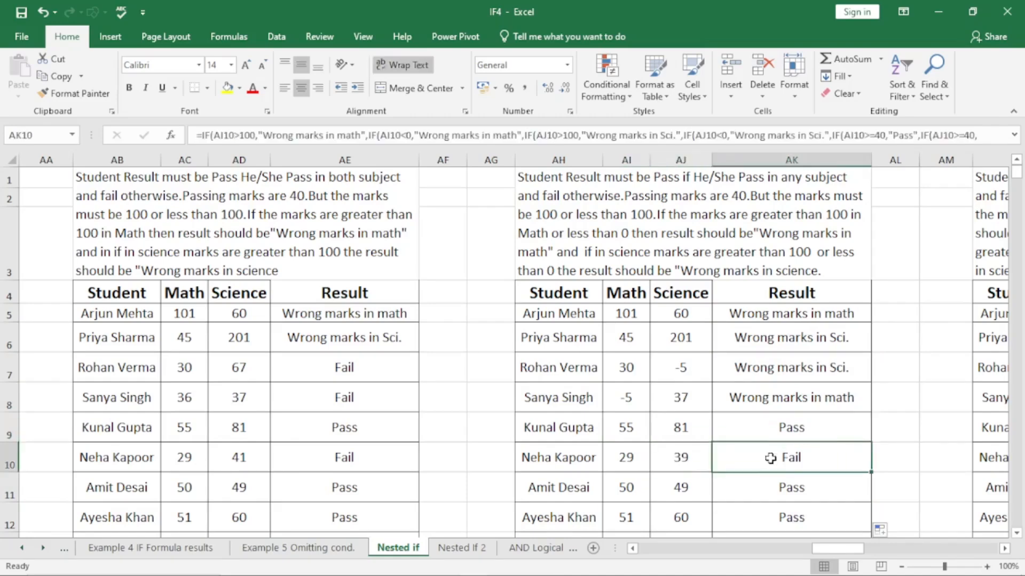
Check the Math and Science marks against the Result values for rows 11 to 13 of the pass-in-any-subject table
click(632, 489)
click(683, 492)
click(801, 486)
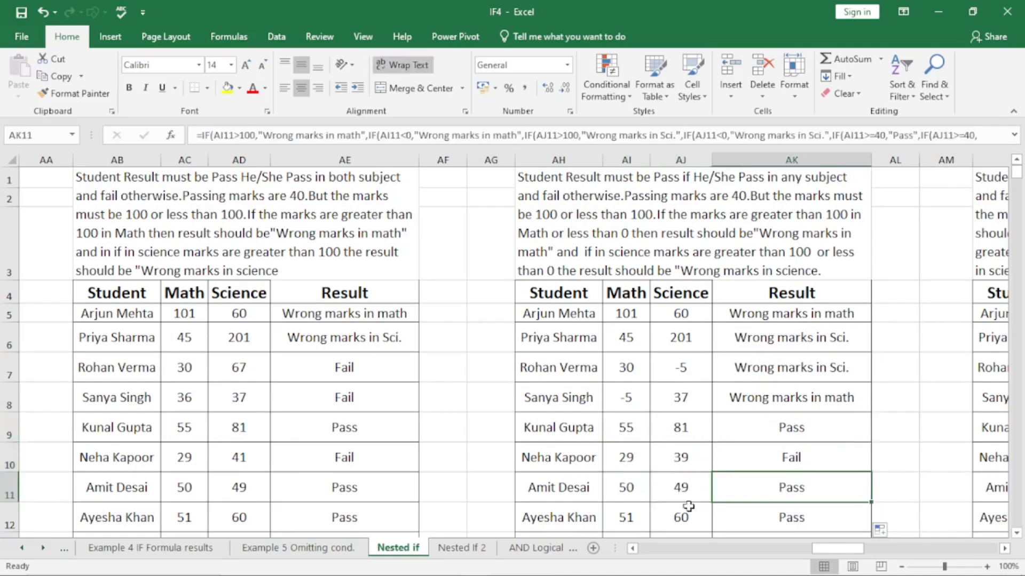
click(640, 515)
scroll(738, 475, down, 3)
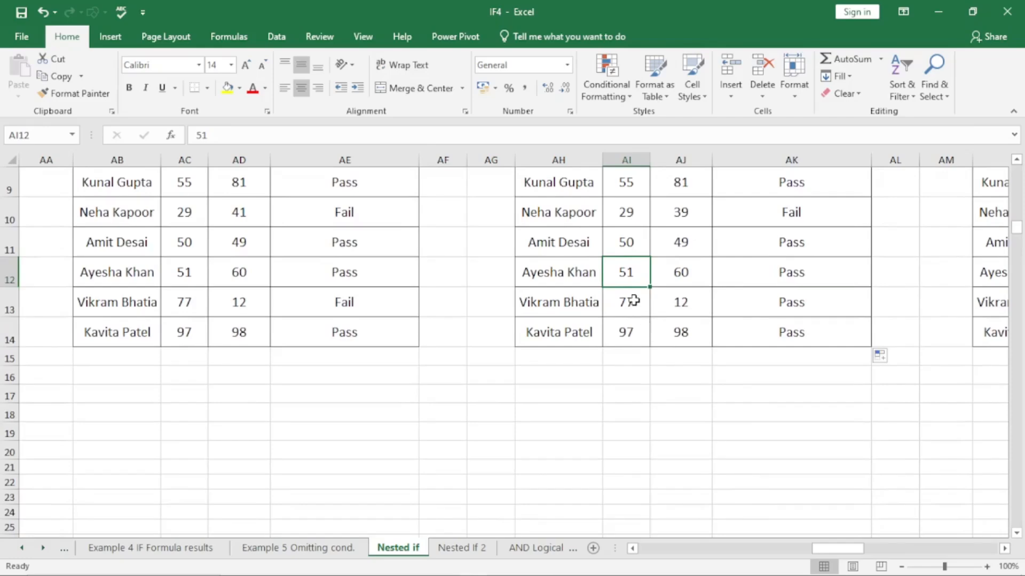
click(670, 302)
click(781, 303)
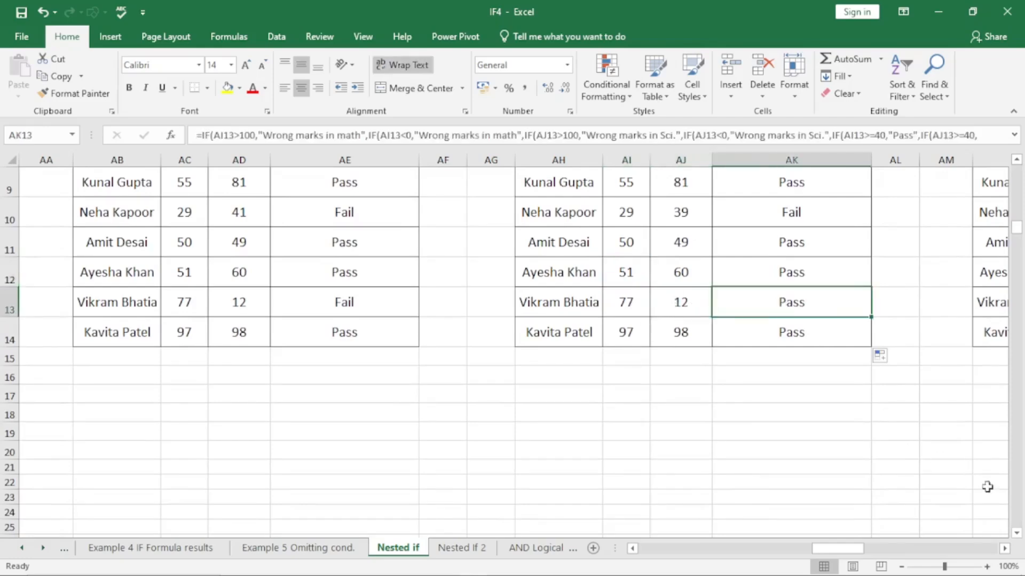
click(806, 446)
scroll(805, 434, up, 3)
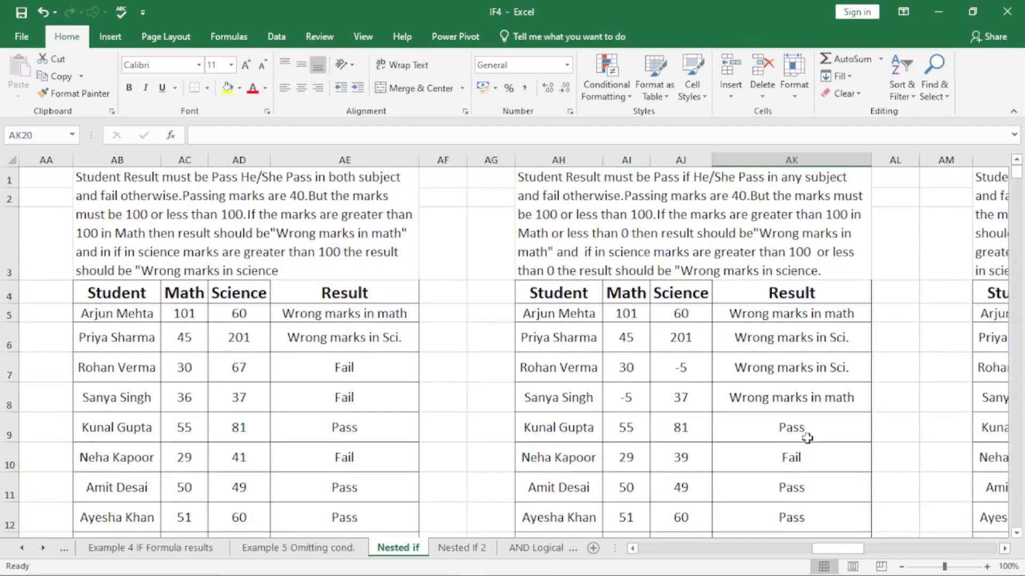
Start an IF formula in AQ5 of the pass-in-both-subjects table, returning "Wrong marks in math" when AO5>100
click(1005, 548)
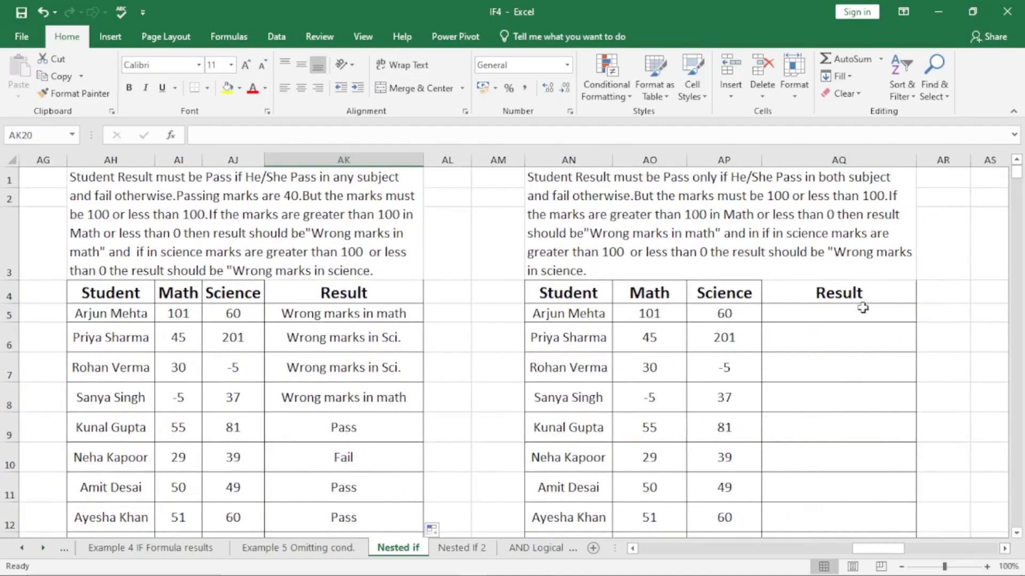
click(839, 314)
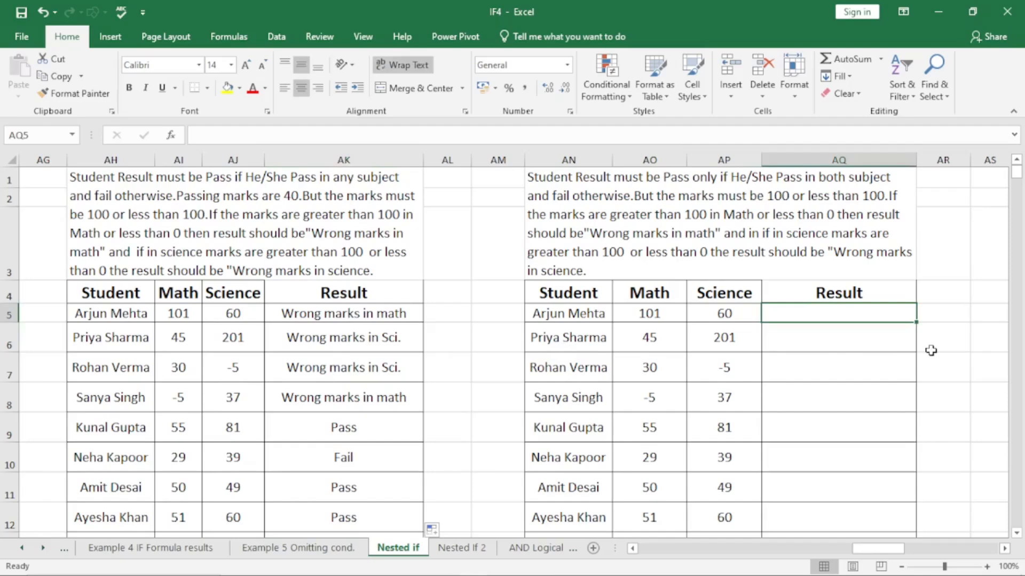
text(=if)
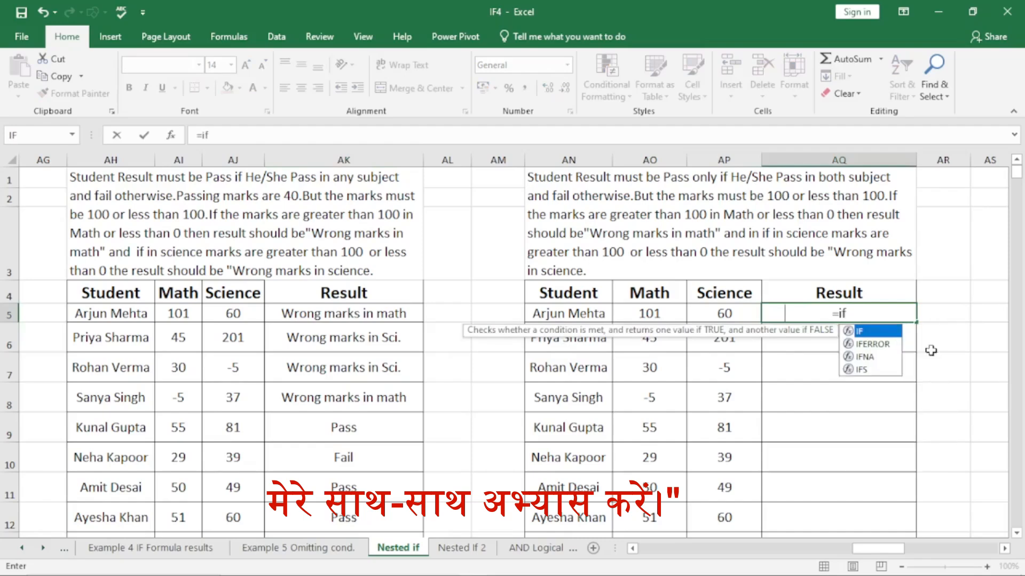
key(Tab)
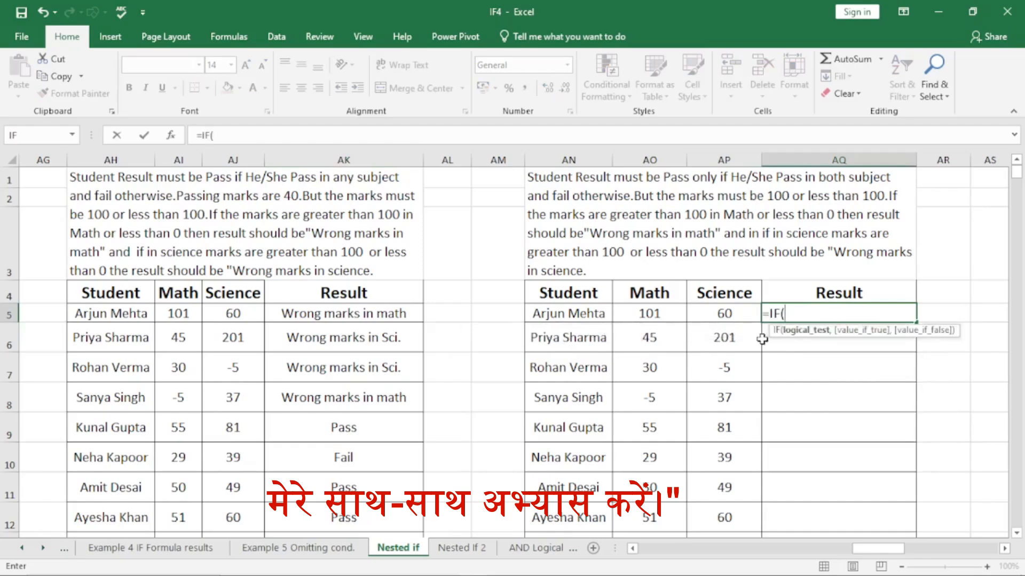
click(660, 315)
text(>10)
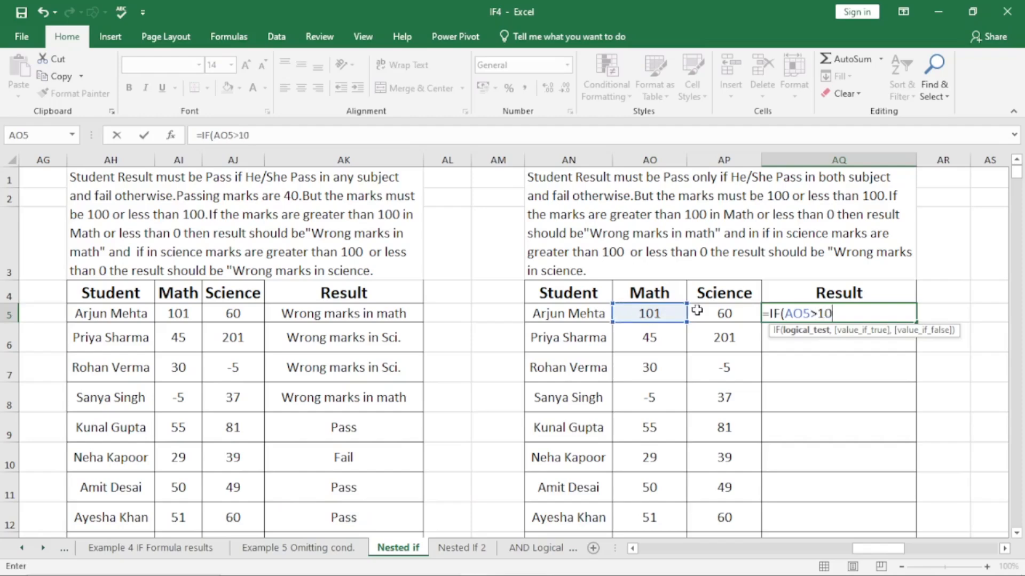
text(0,"Wrong)
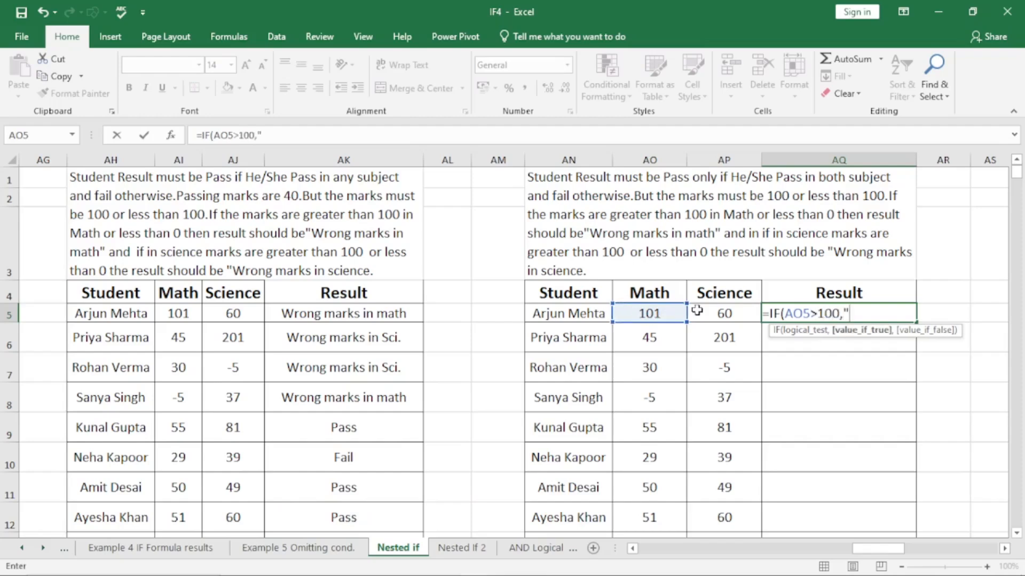
text( marks )
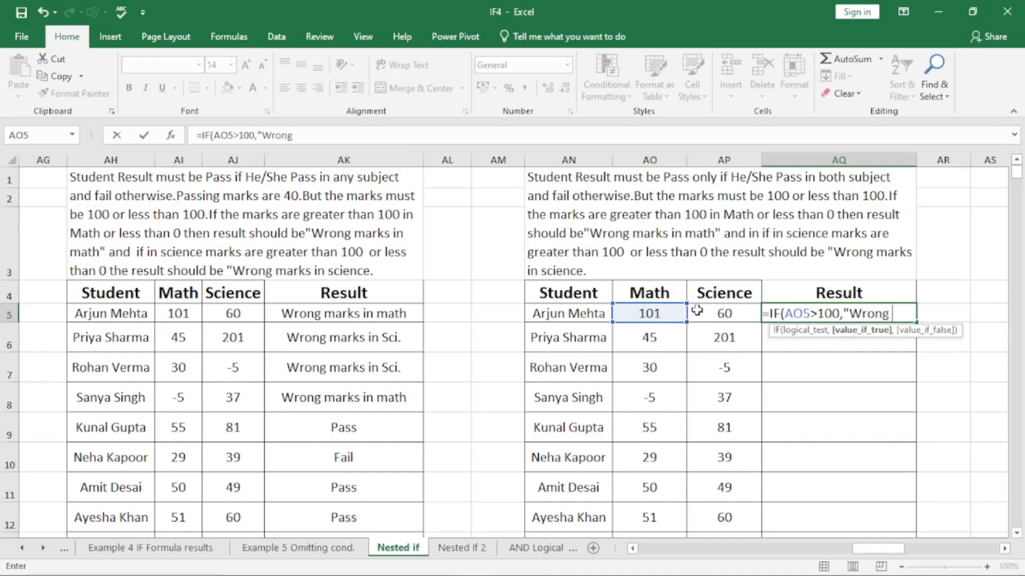
text(in math)
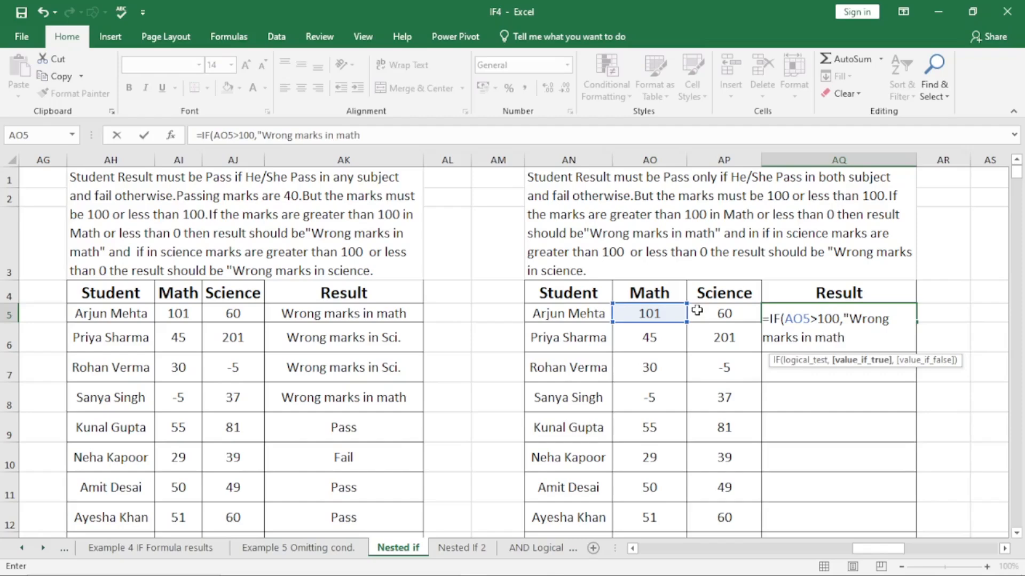
text(",)
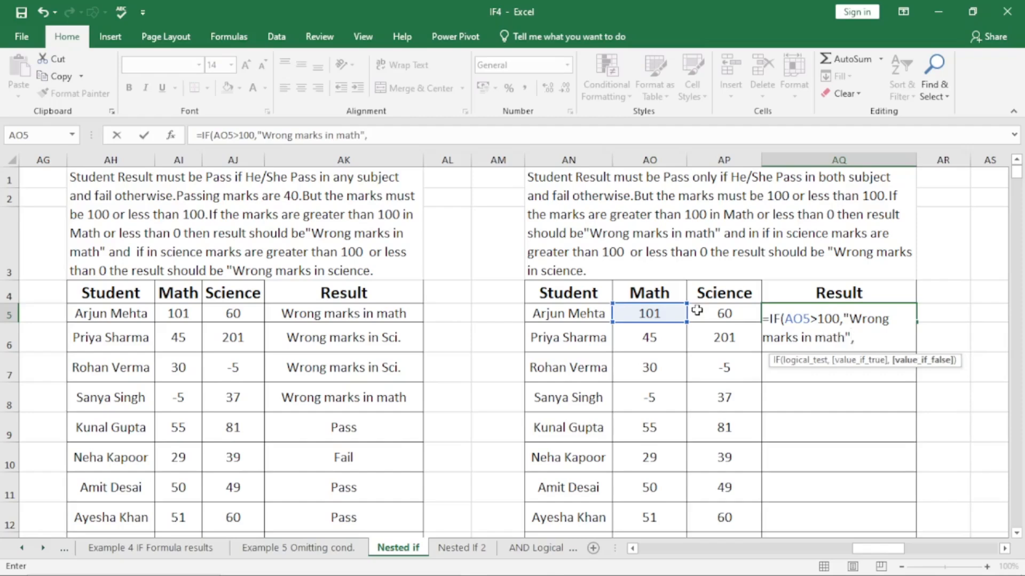
Nest a second IF in the AQ5 formula that returns "Wrong marks in math" when AO5<0
text(IF()
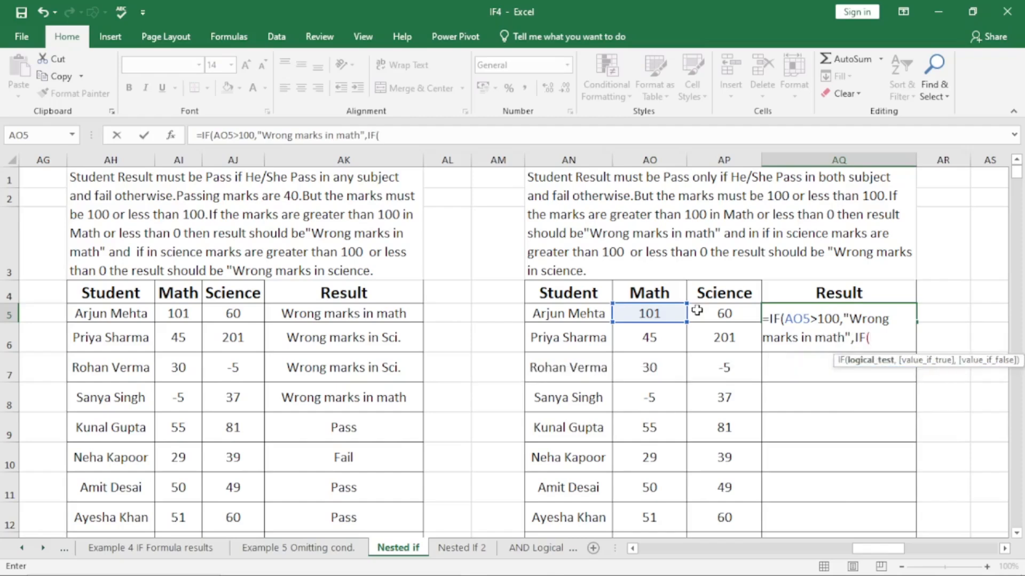
text(AO5<)
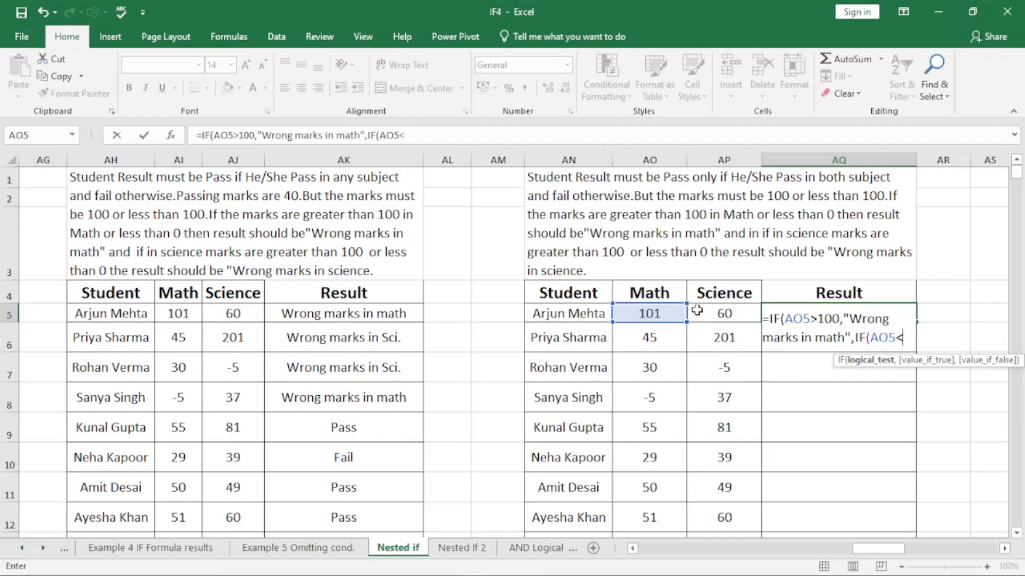
key(BackSpace)
text(<0)
text(,")
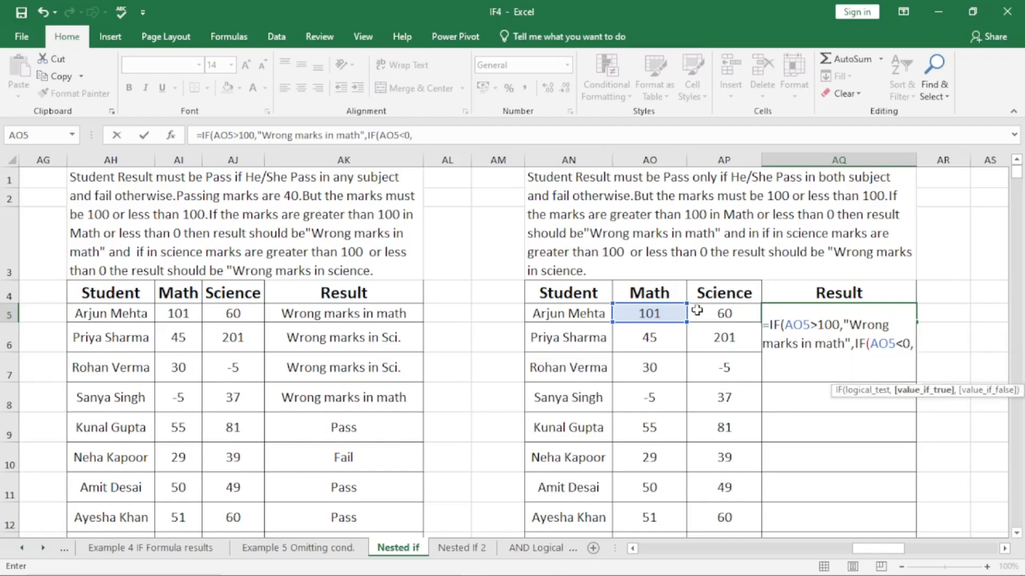
text(Wrong marks )
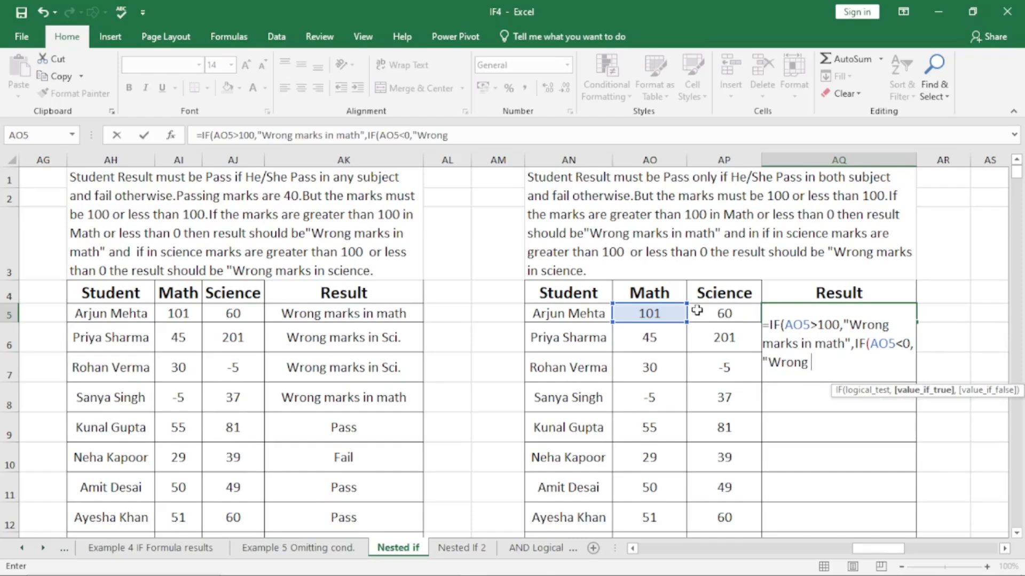
text(in math)
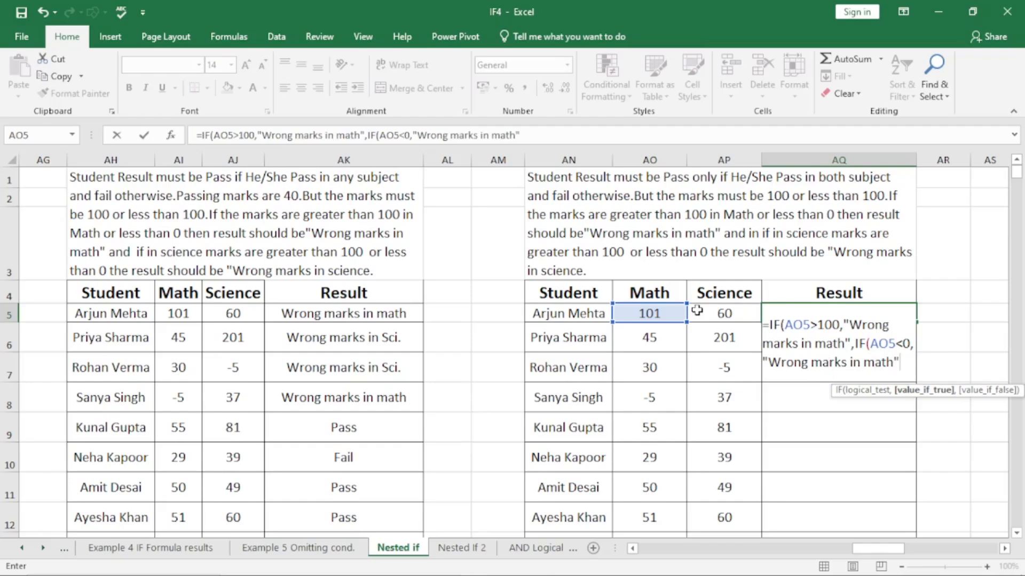
key(BackSpace)
Nest a third IF in the formula that returns "Wrong marks in Sci." when AP5>100
text(",if)
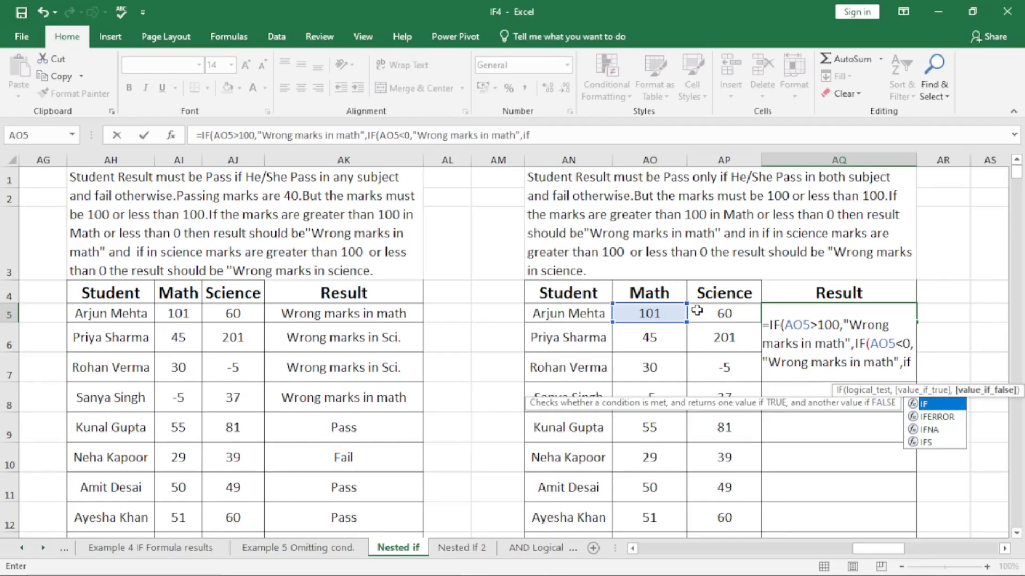
text(A)
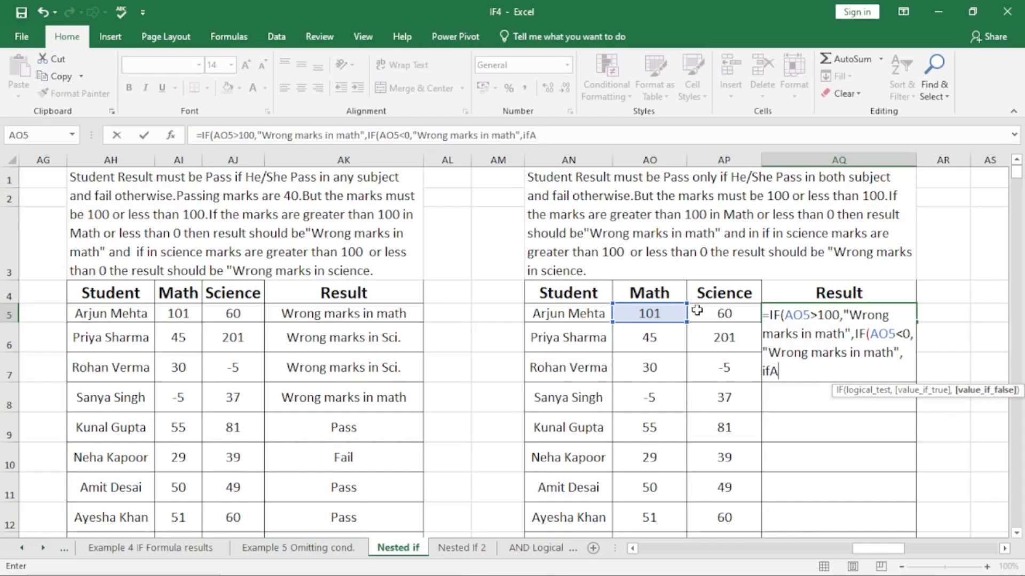
key(BackSpace)
key(Tab)
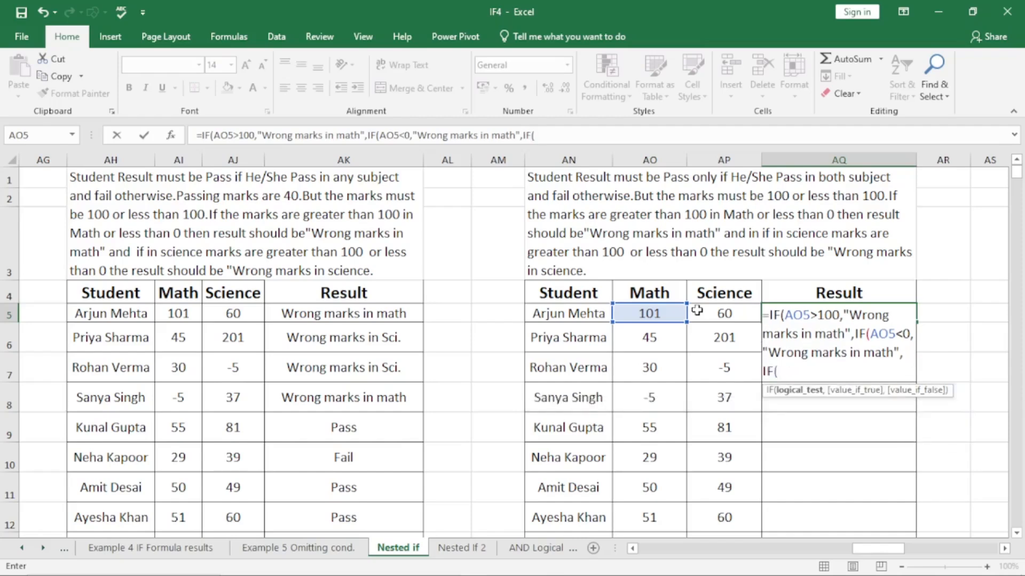
text(AP5)
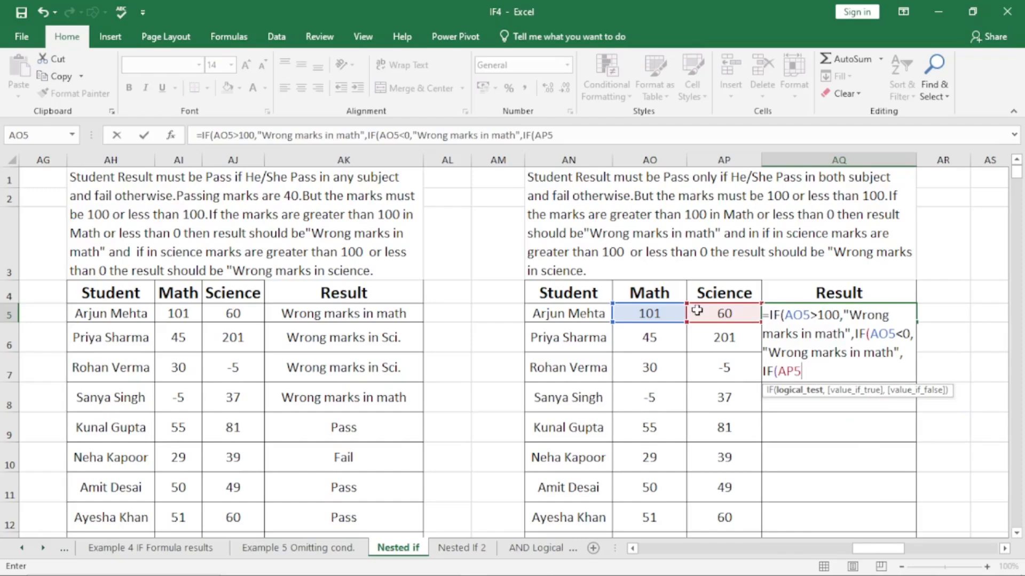
text(>100,)
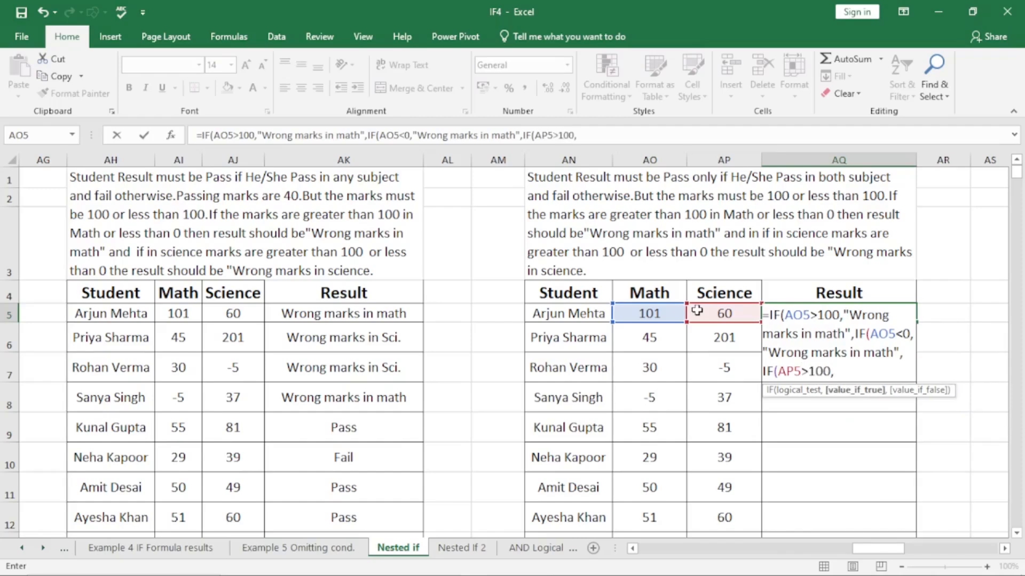
text("Wrong marks in Sci.")
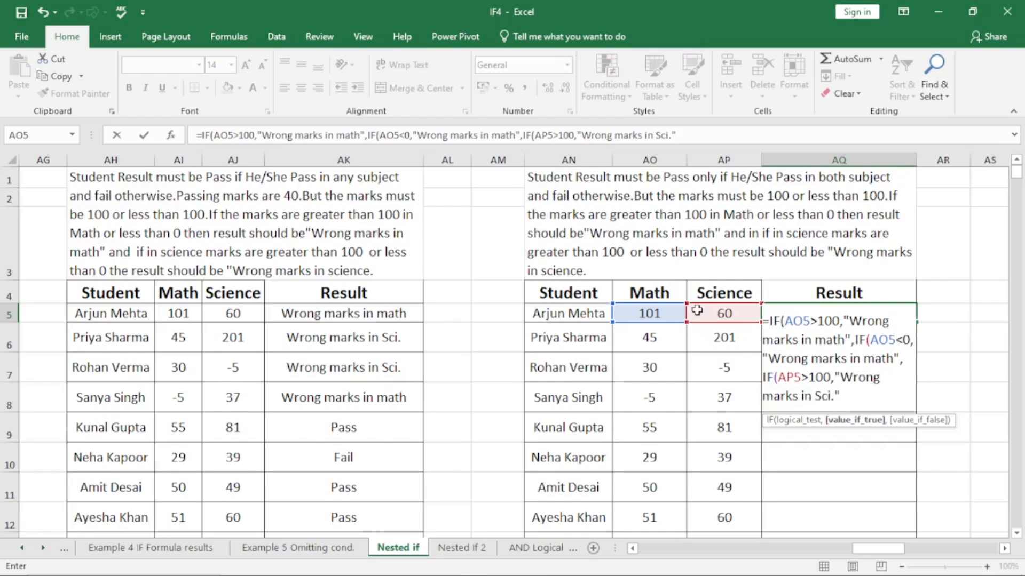
text(,)
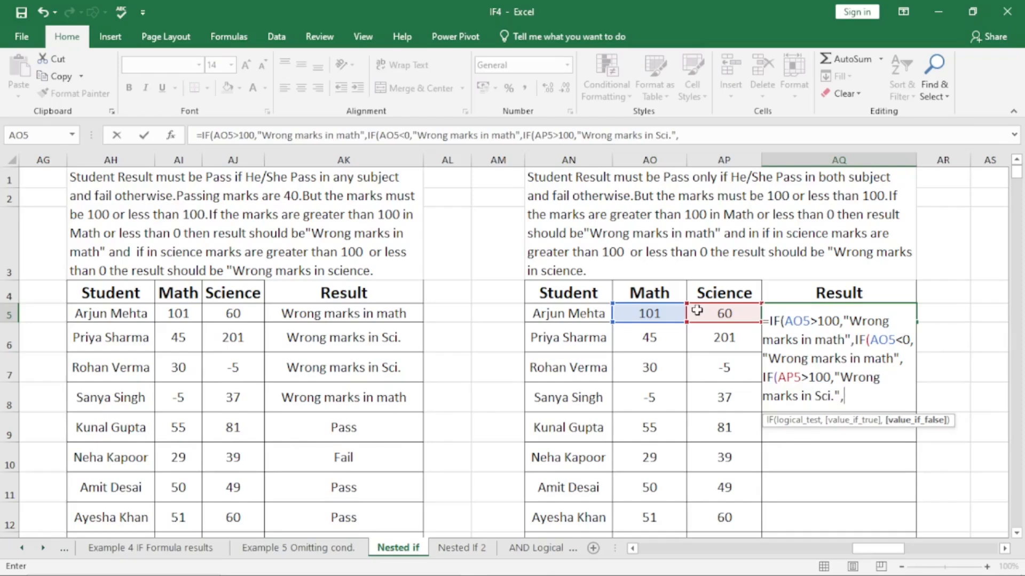
Nest a fourth IF in the formula that returns "Wrong marks in Sci." when AP5<0
text(if)
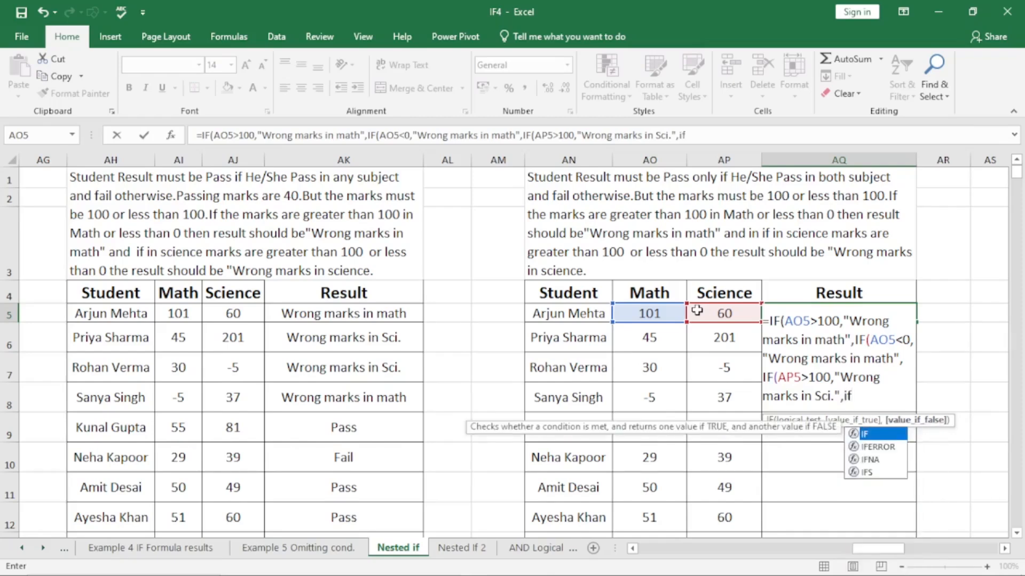
key(Tab)
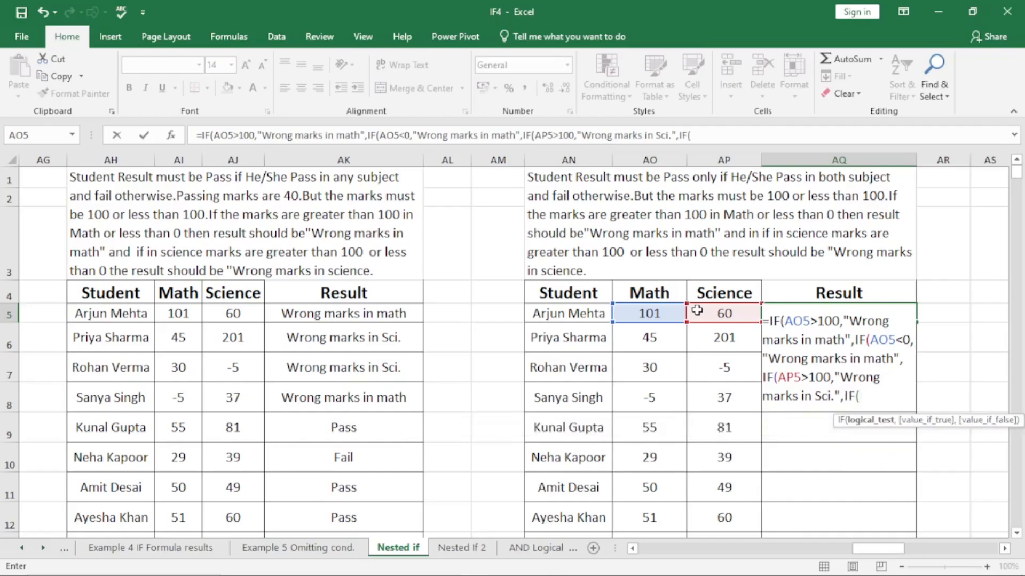
text(AP5)
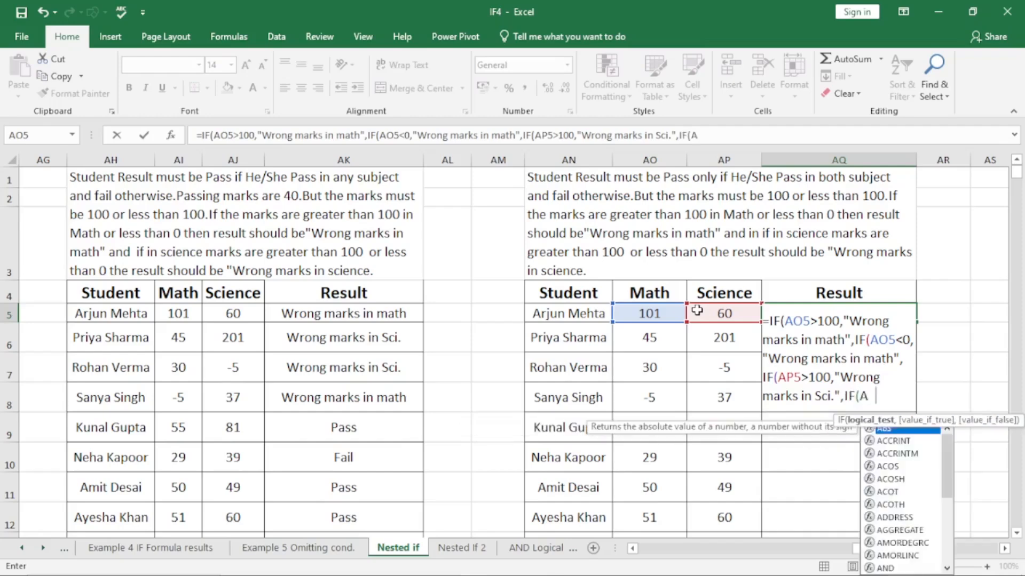
text(<0,")
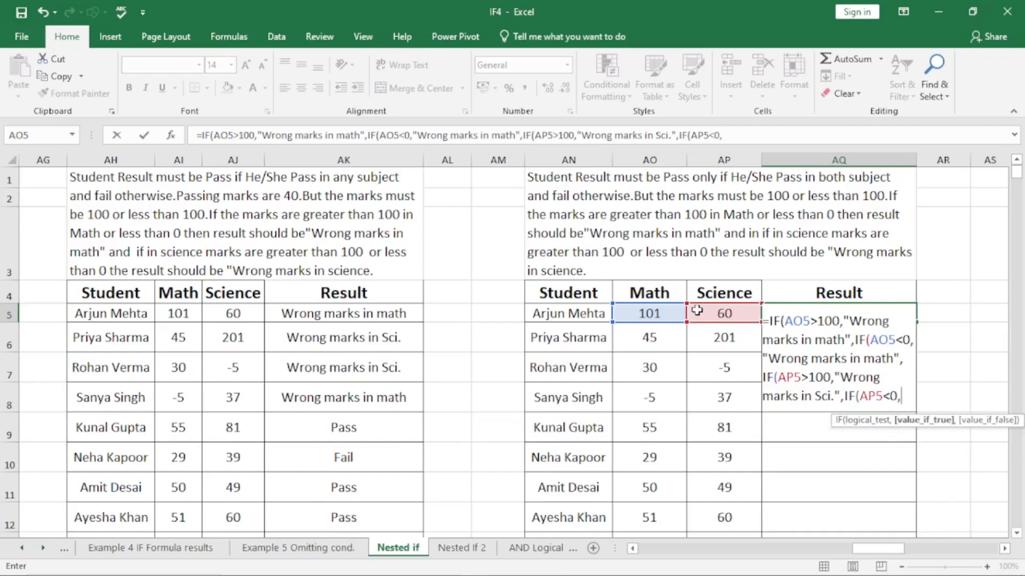
text(Wrong )
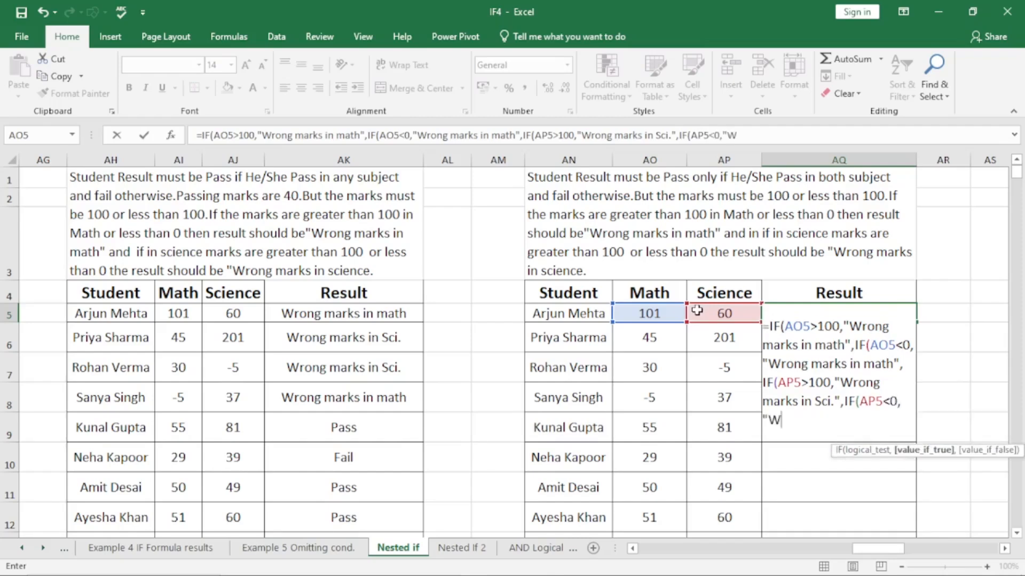
text(marks i)
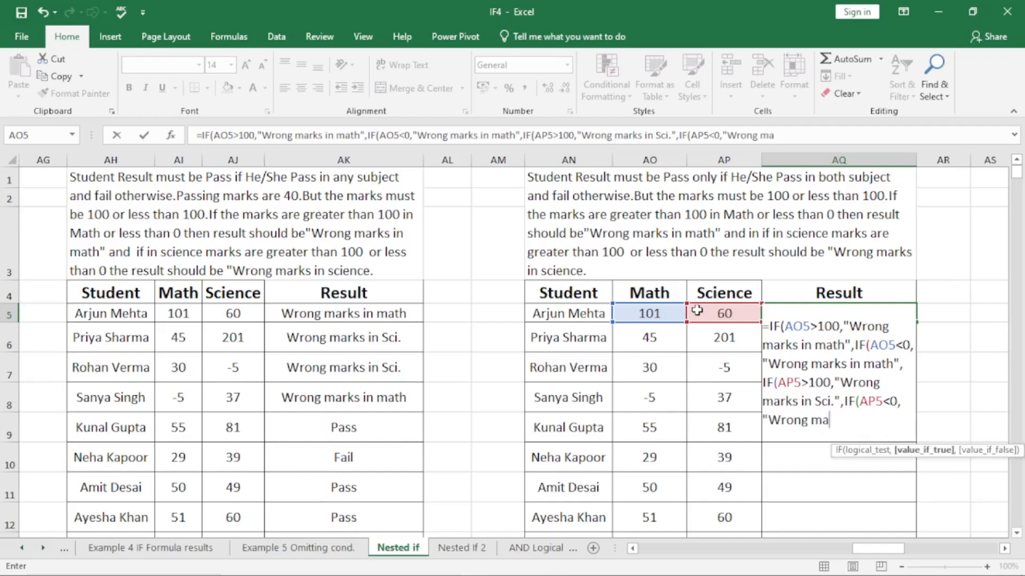
text(n Sci.",)
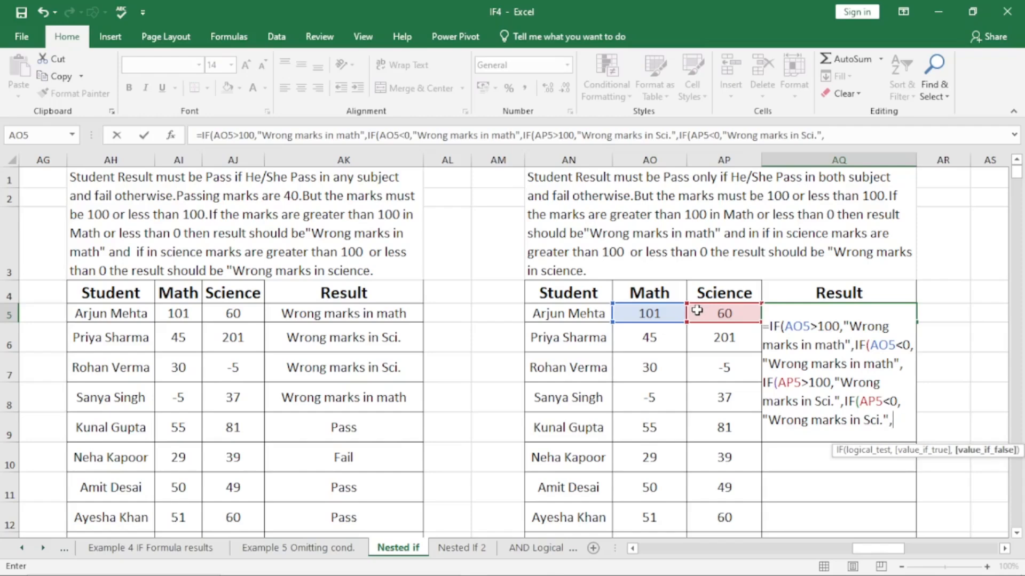
Nest a fifth IF in the AQ5 formula that tests whether the Math mark meets the pass mark, AO5>=40
text(IF()
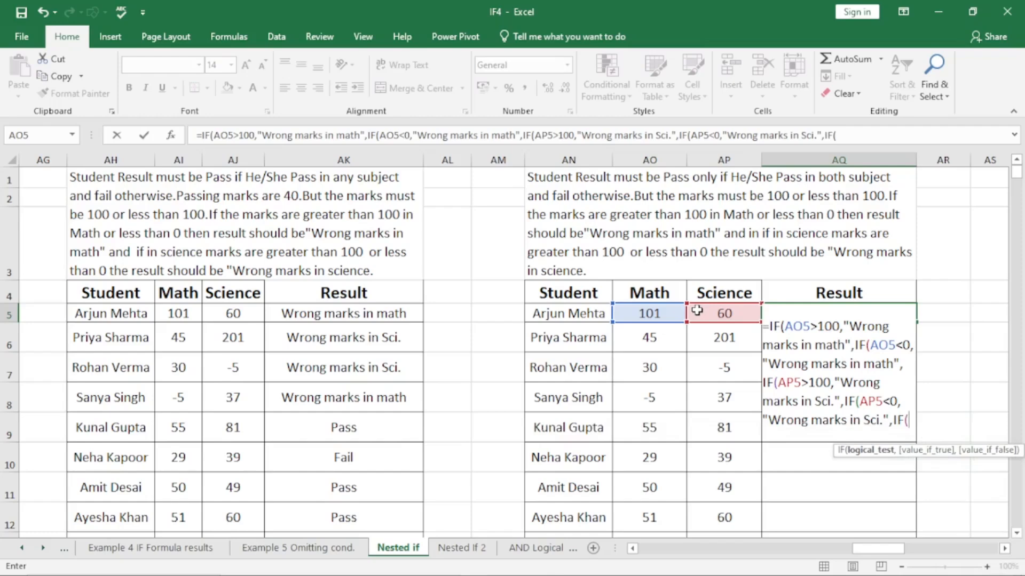
text(A)
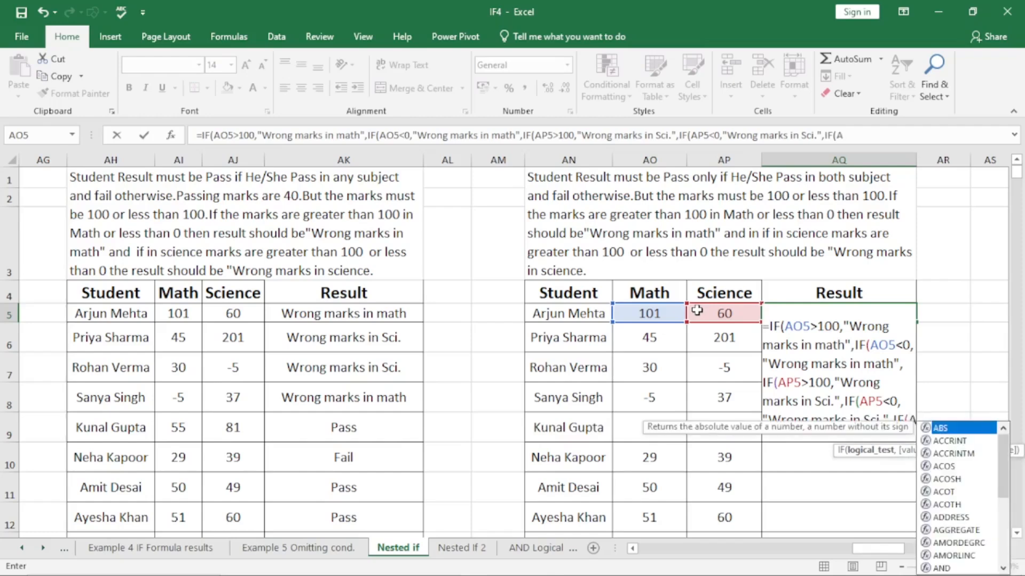
text(O5)
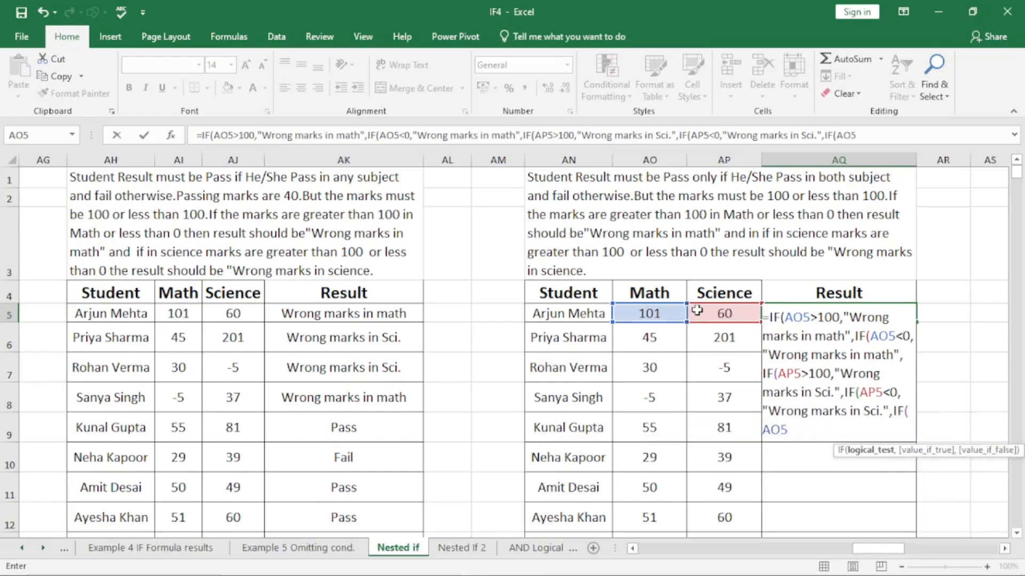
text(>=40,)
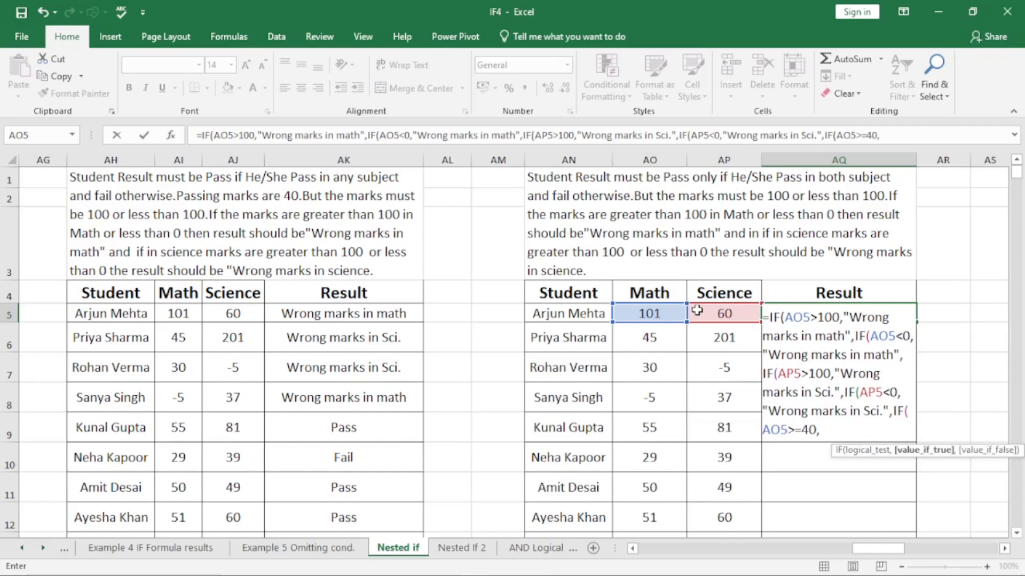
Nest a sixth IF as the true result of the AO5>=40 test, returning "Pass" when AP5>=40
text(IF()
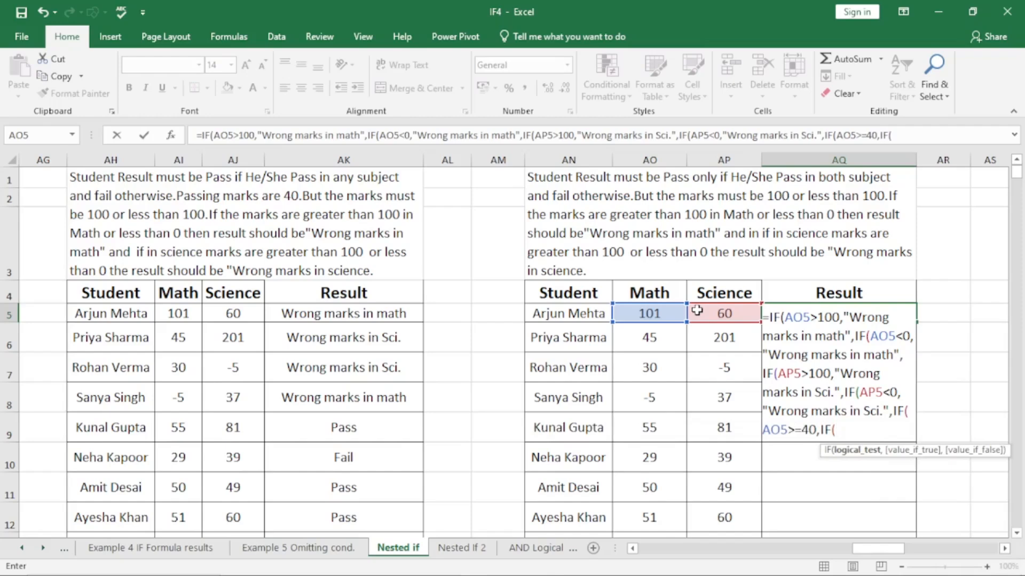
text(AP5)
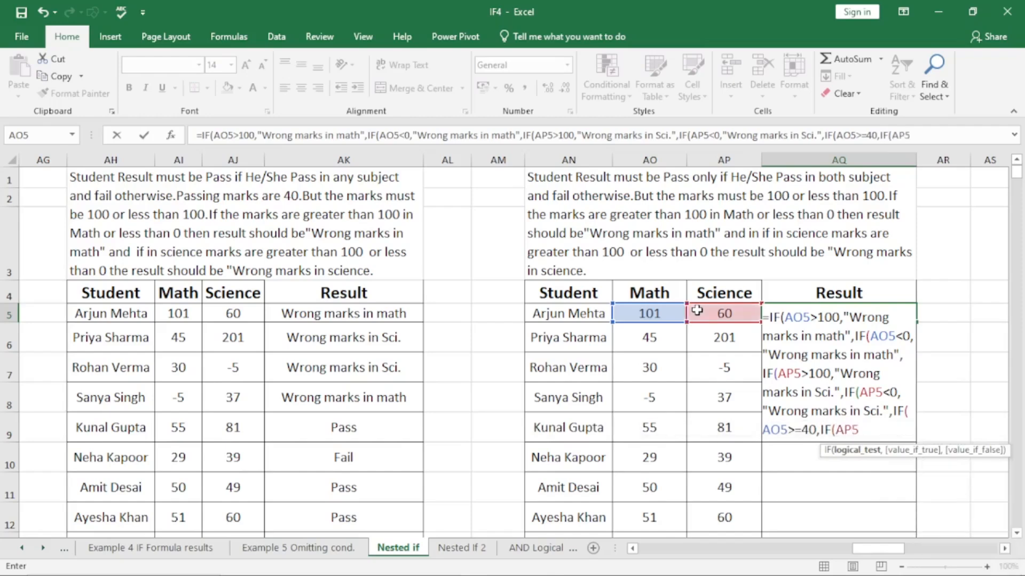
text(>=40,)
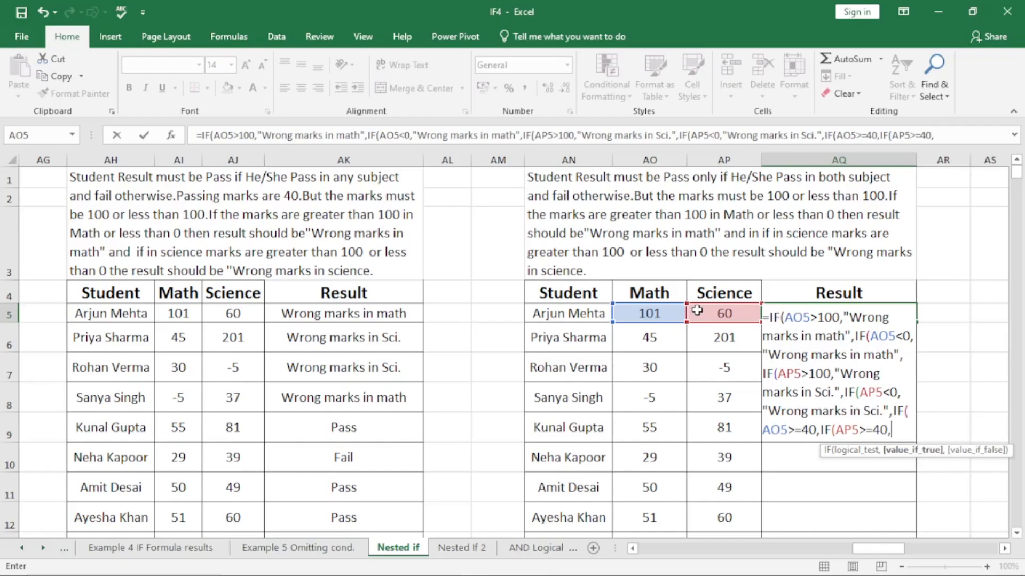
text("Pass",)
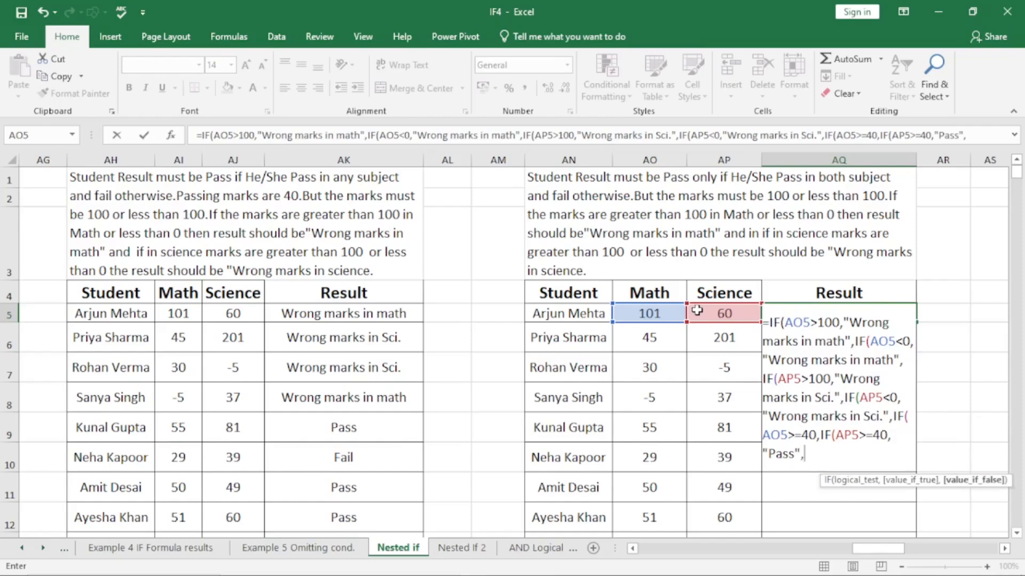
Add "Fail" as the false result of both pass-mark IFs and commit the AQ5 formula, accepting the proposed correction
text("Fail)
text("))
text(,)
text("Fai)
text(l")
text())
key(Return)
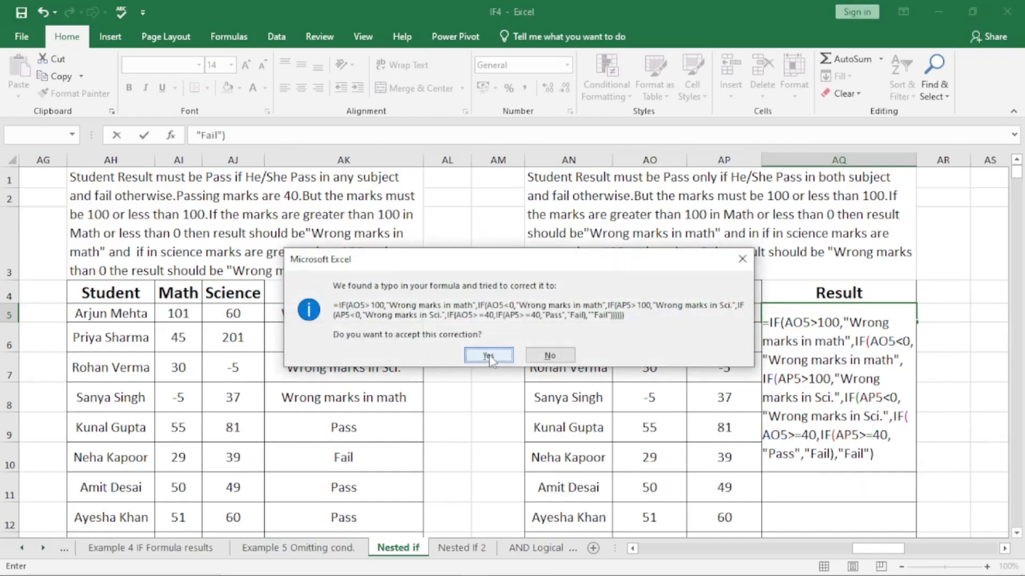
click(488, 356)
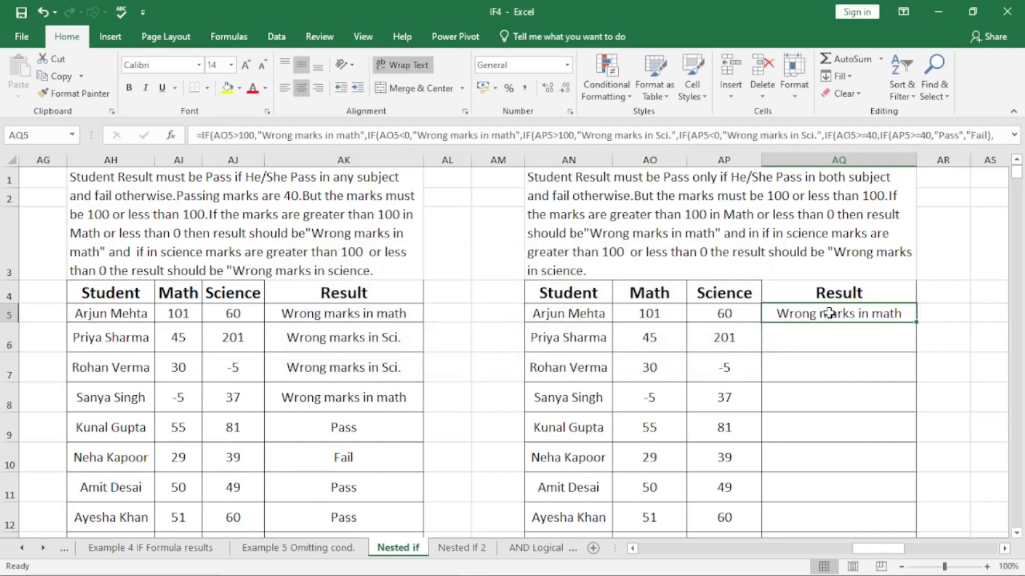
Fill the AQ5 formula down the Result column and inspect the results, including the formula in AQ10
double_click(916, 322)
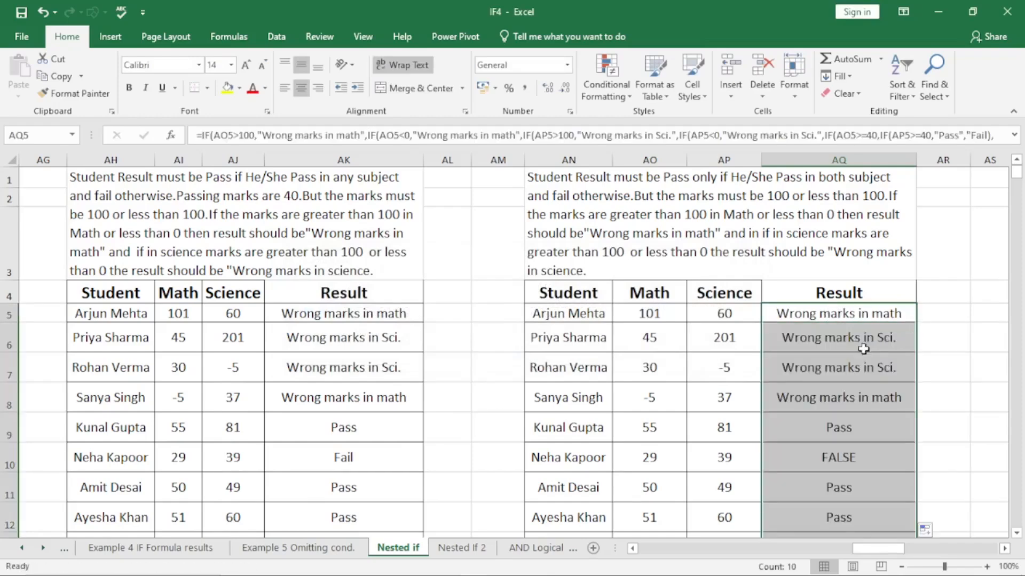
click(864, 458)
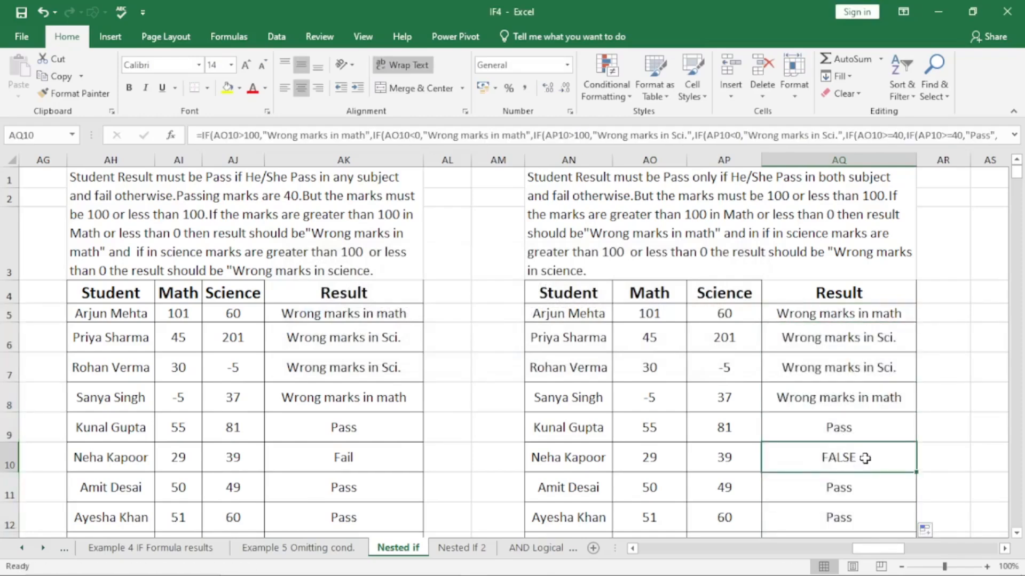
double_click(865, 458)
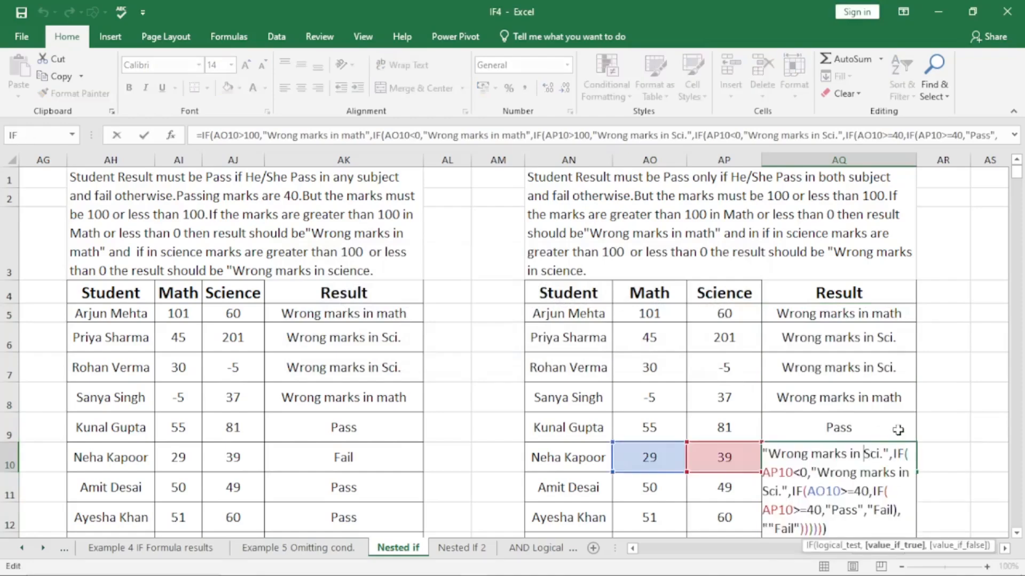
key(Escape)
scroll(901, 421, down, 3)
scroll(903, 422, up, 3)
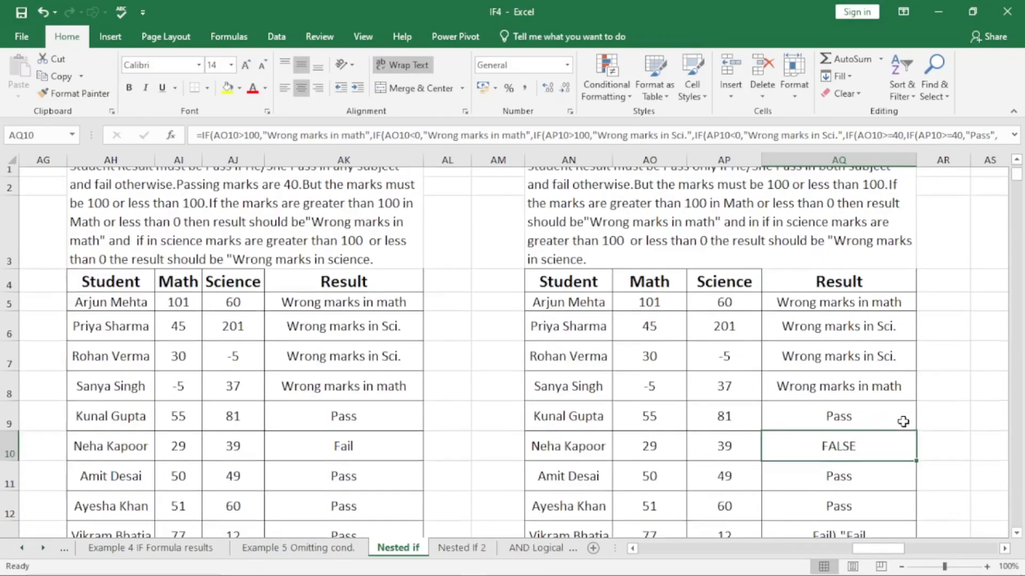
scroll(878, 446, down, 3)
scroll(879, 446, up, 3)
scroll(880, 444, down, 3)
scroll(880, 444, up, 3)
Add the missing closing quotation mark after the first "Fail" in the AQ5 formula and accept the proposed correction
double_click(836, 315)
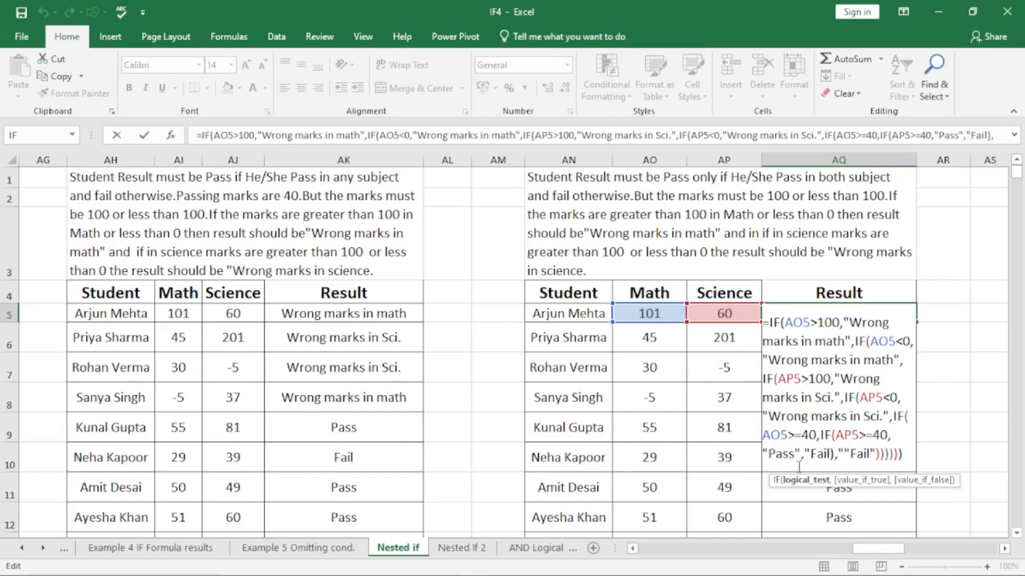
click(831, 454)
text())
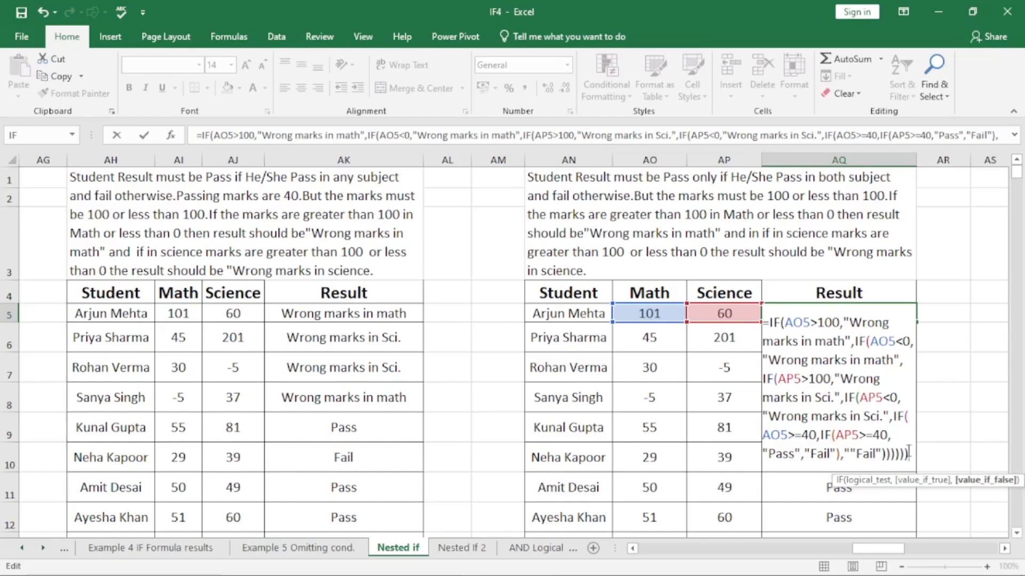
key(Return)
click(489, 356)
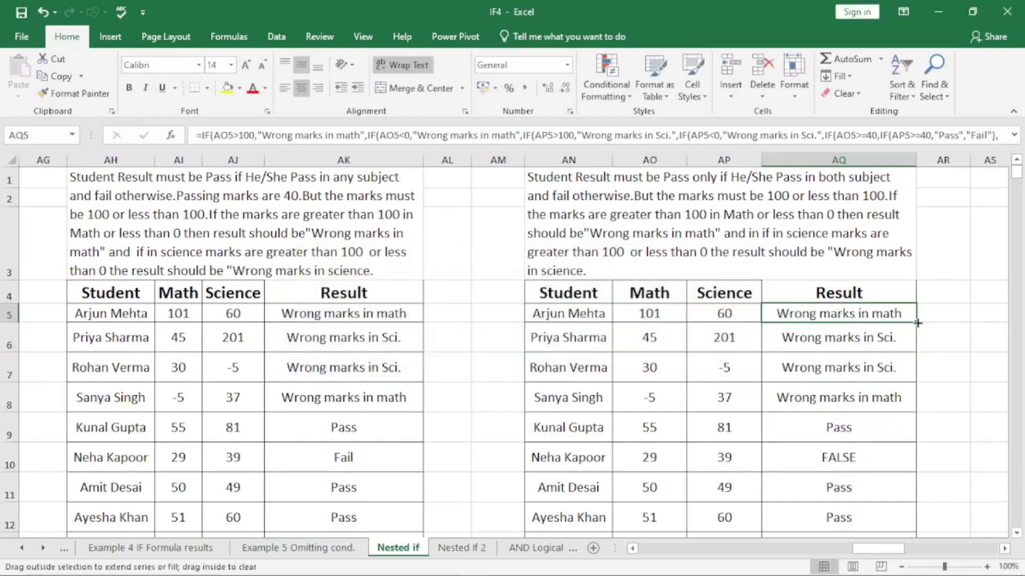
Refill the Result column from AQ5 and review the results down to row 14
double_click(920, 326)
scroll(881, 389, down, 3)
scroll(882, 390, up, 3)
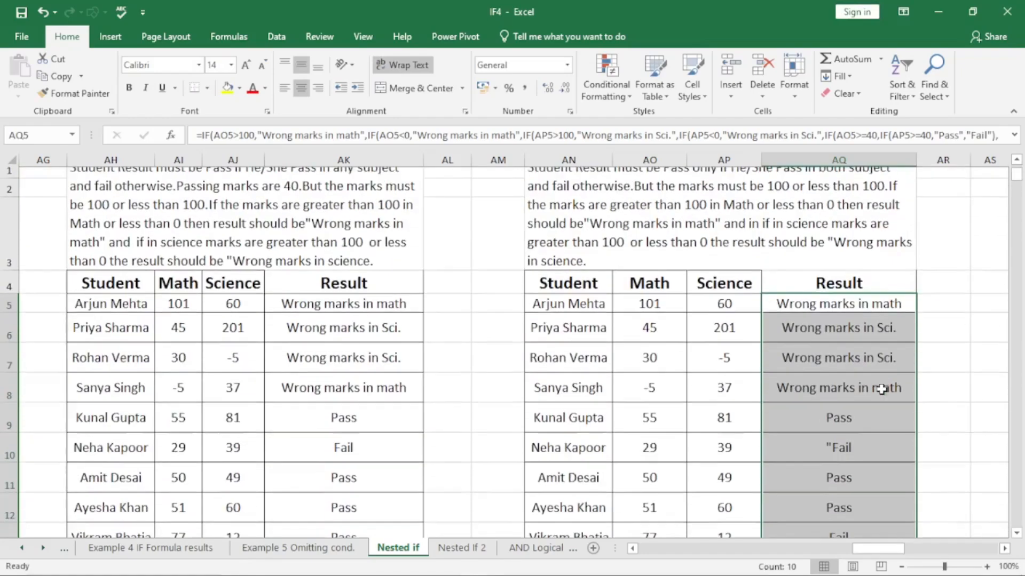
scroll(886, 444, down, 1)
scroll(885, 443, down, 2)
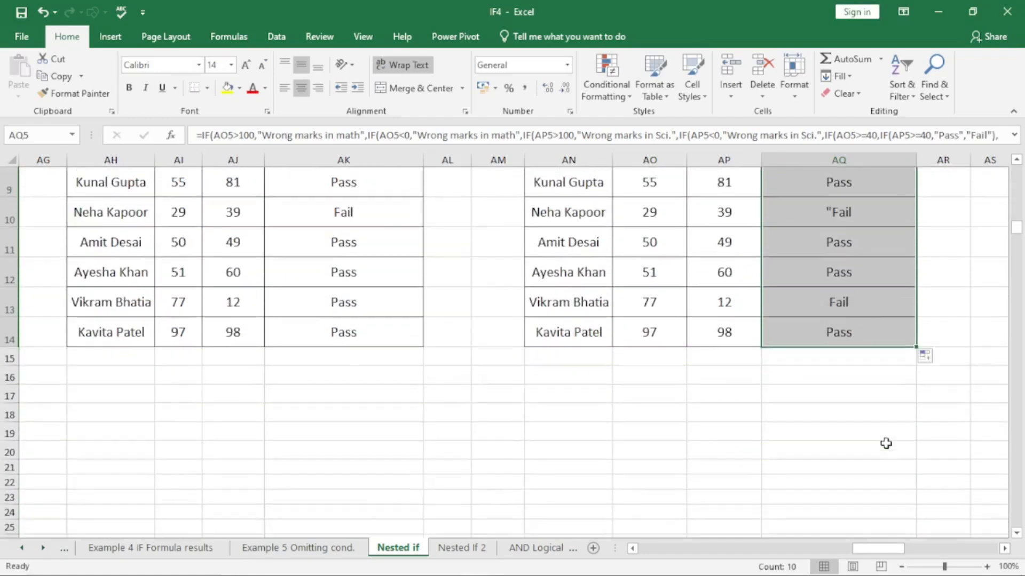
scroll(886, 444, up, 3)
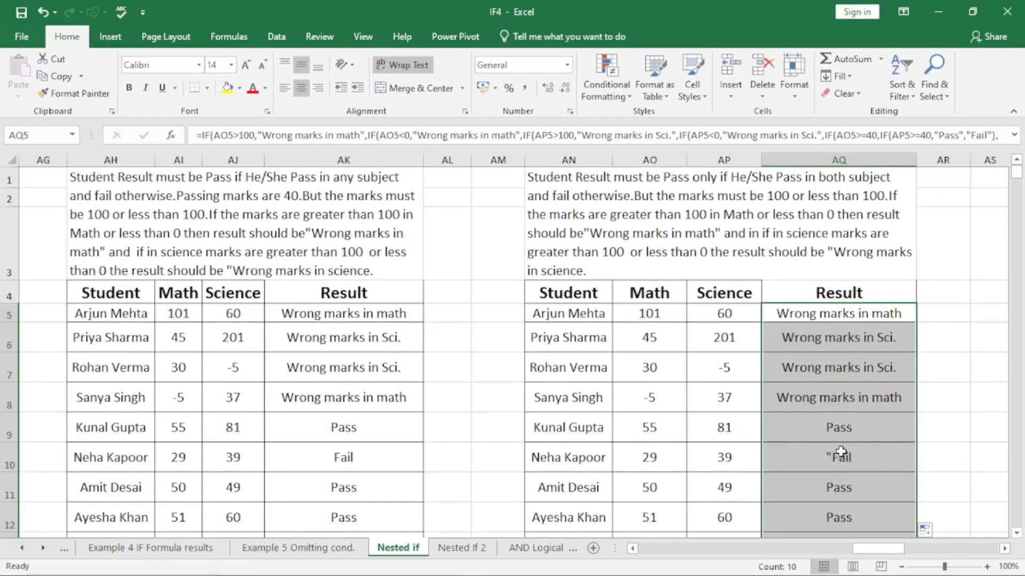
Remove the two extra quotation marks before the last "Fail" in AQ5 and refill the formula down the Result column
double_click(827, 320)
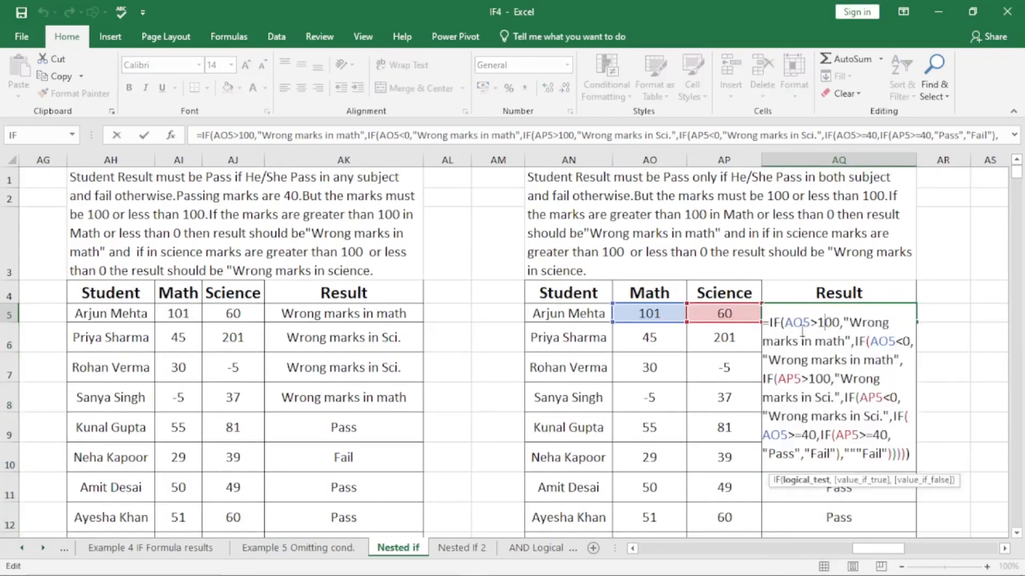
click(857, 453)
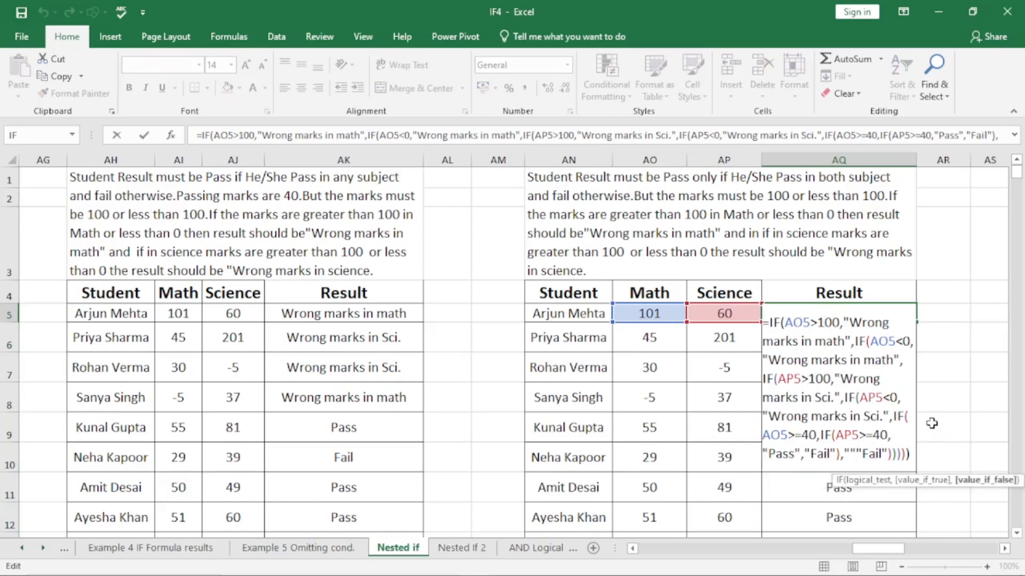
key(BackSpace)
key(BackSpace)
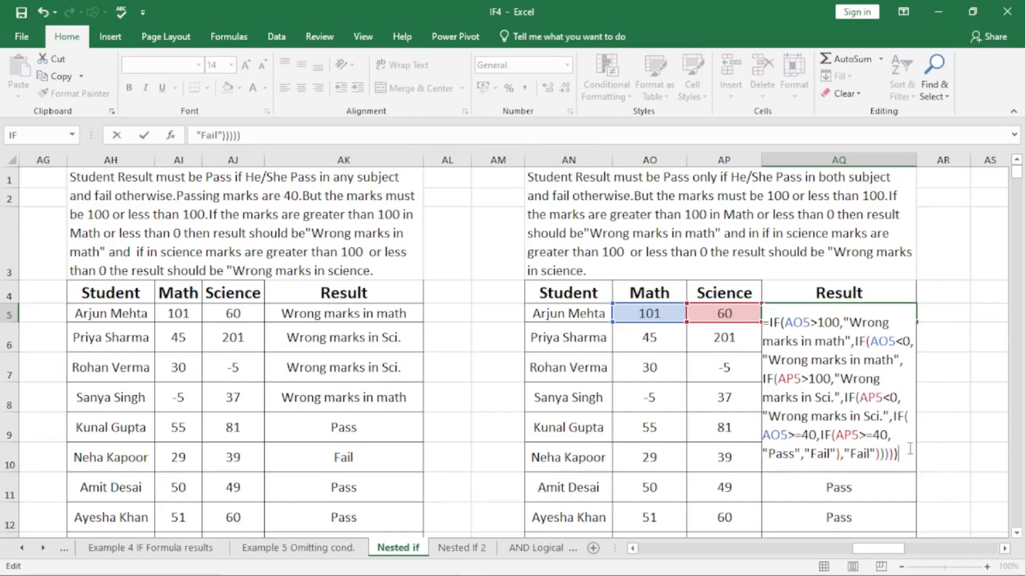
key(Return)
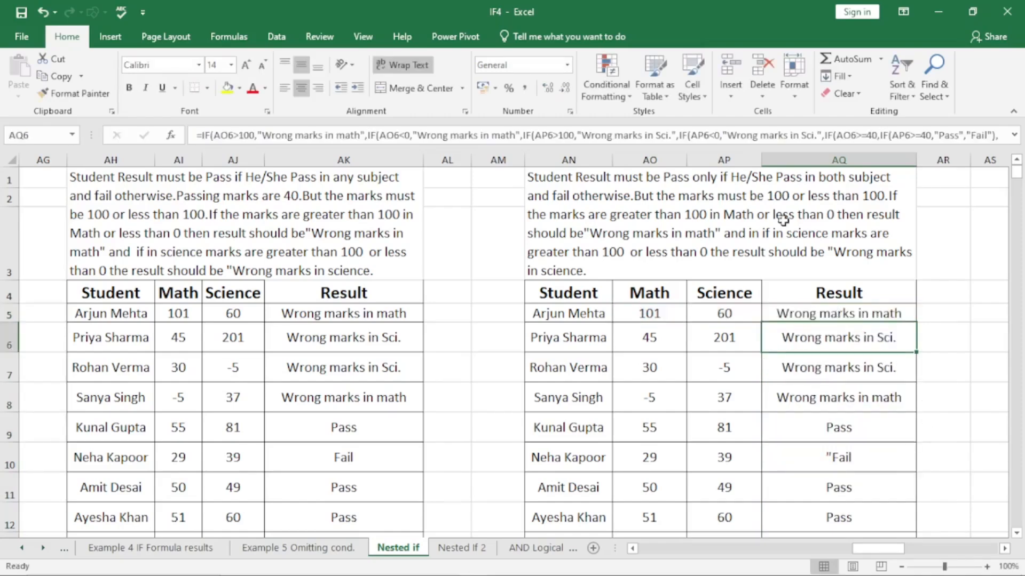
click(890, 319)
double_click(916, 321)
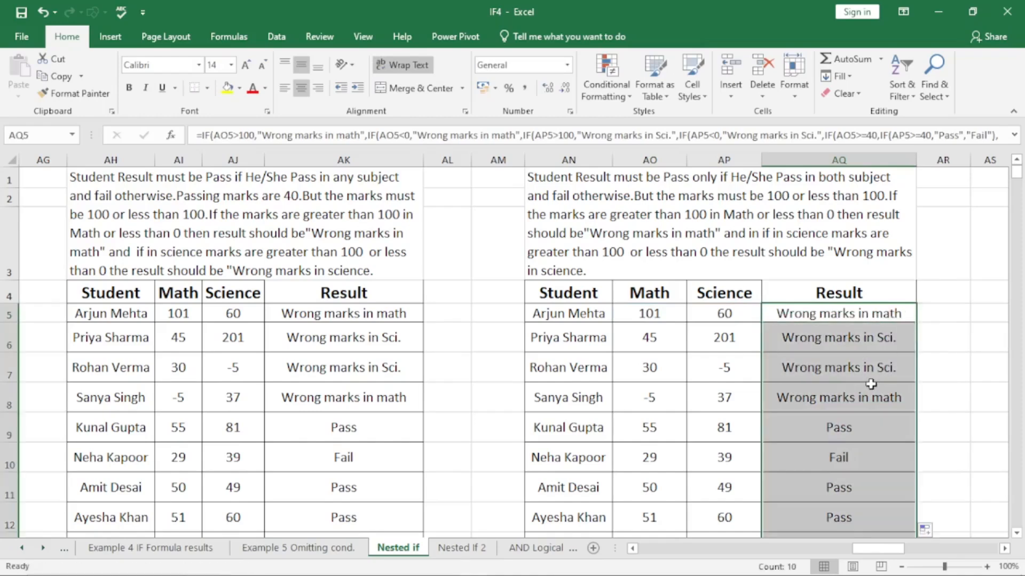
Check the results in AQ5:AQ8 against the out-of-range Math and Science marks in the same rows
click(859, 398)
click(648, 313)
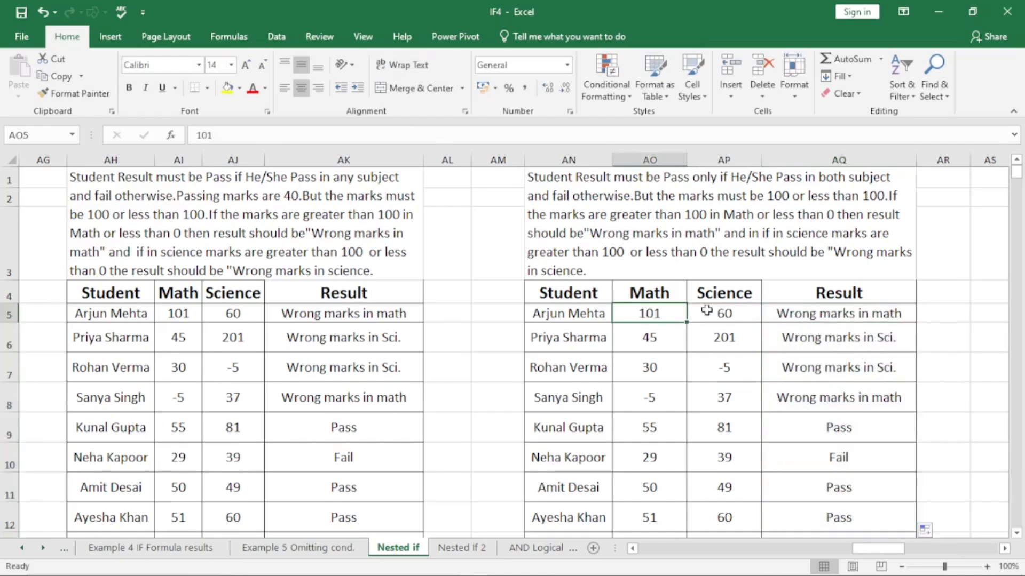
click(724, 314)
click(909, 313)
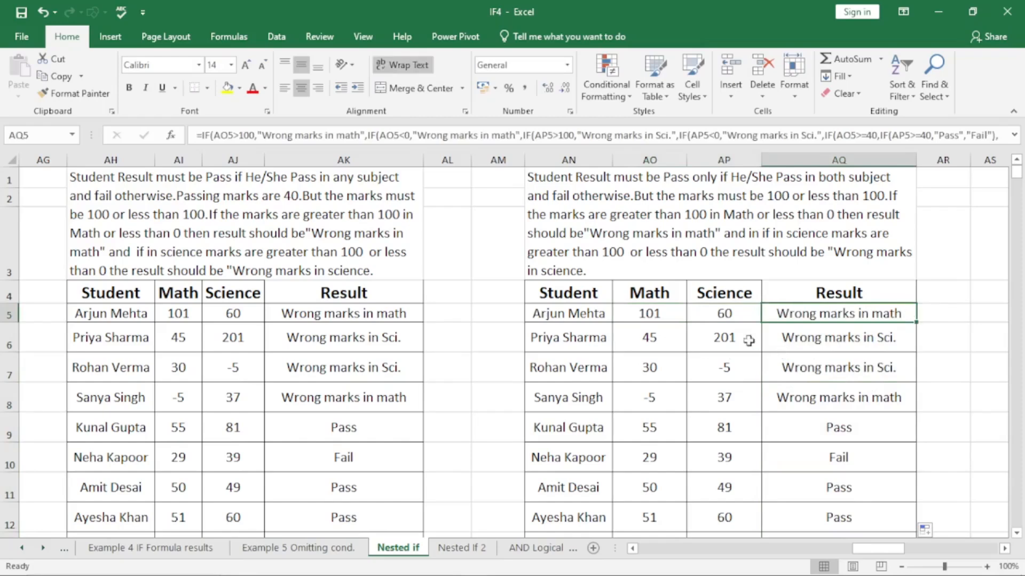
click(743, 338)
click(847, 339)
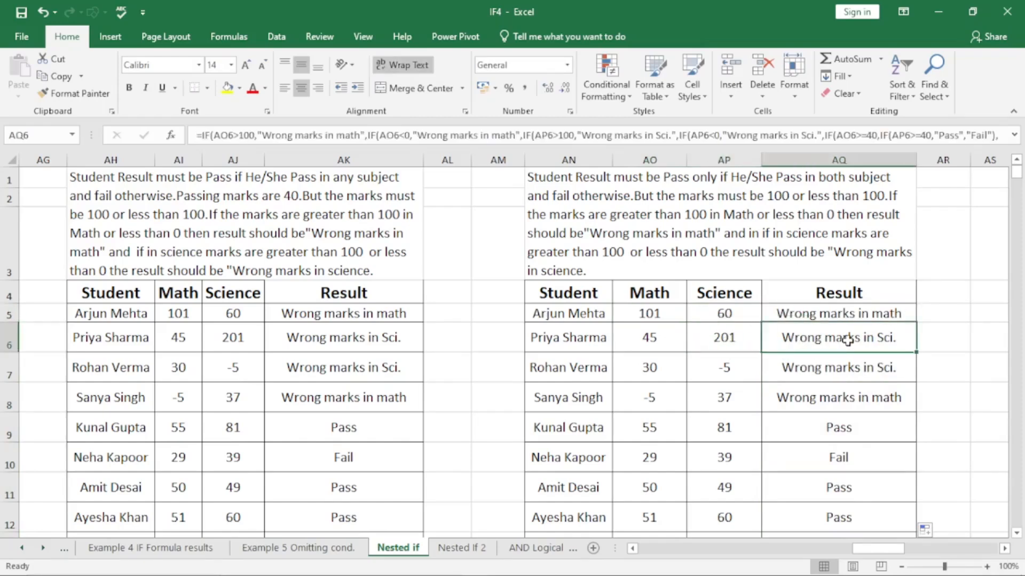
click(730, 367)
click(834, 368)
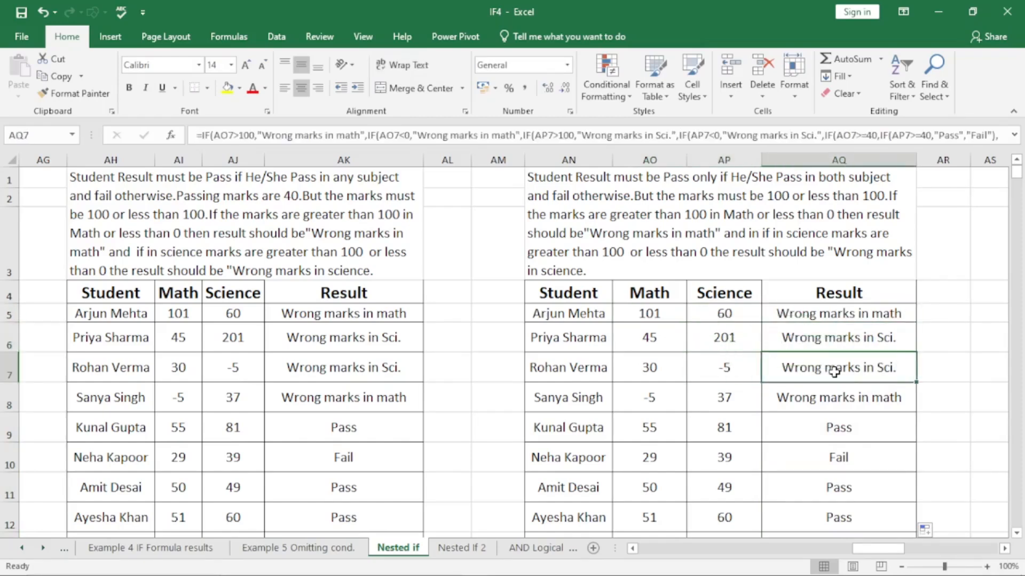
click(656, 395)
click(854, 400)
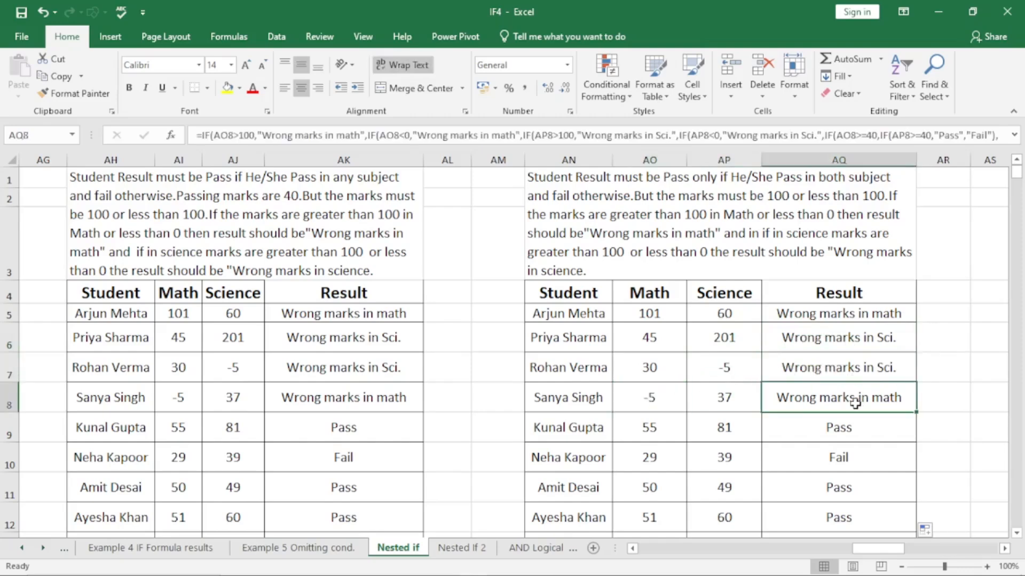
Check the results in AQ9:AQ11 against the Math and Science marks in the same rows
scroll(842, 404, down, 3)
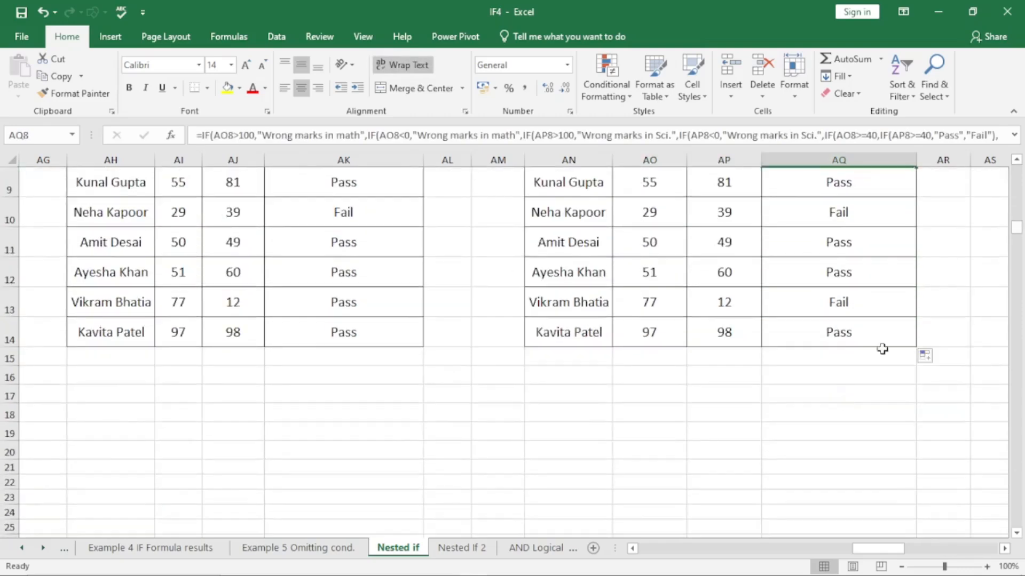
click(1016, 160)
click(1016, 160)
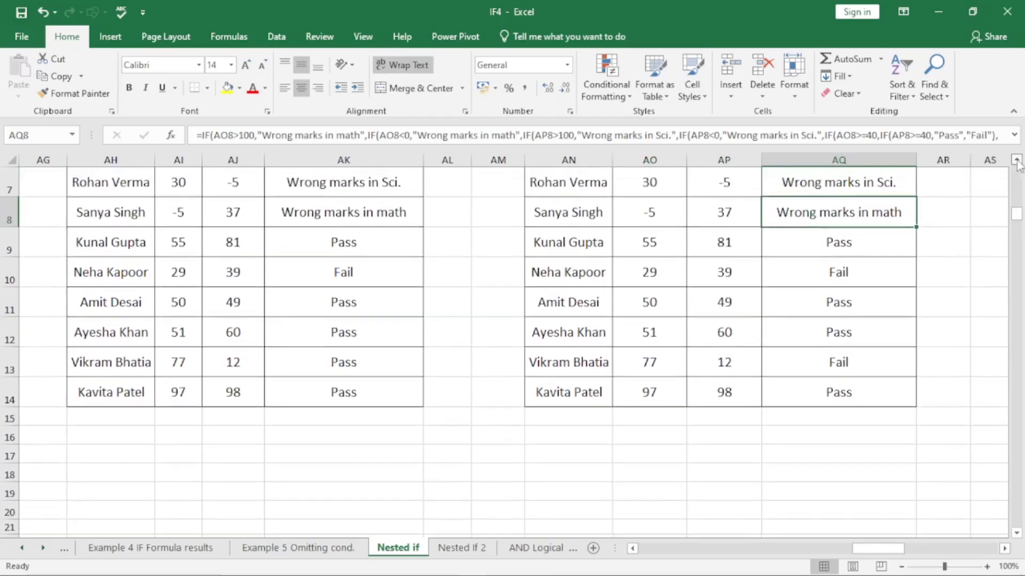
click(645, 250)
click(719, 239)
click(862, 241)
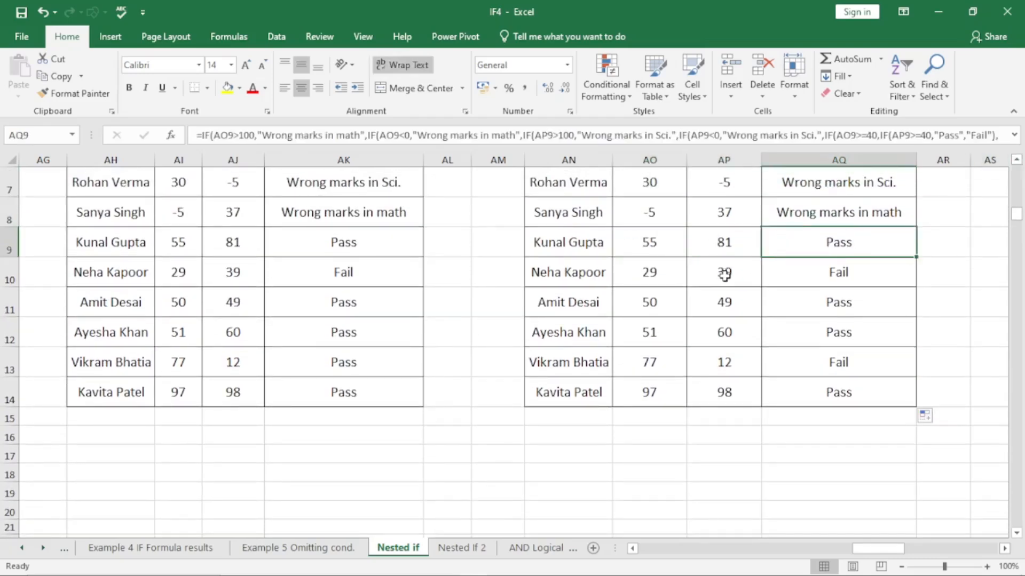
click(725, 272)
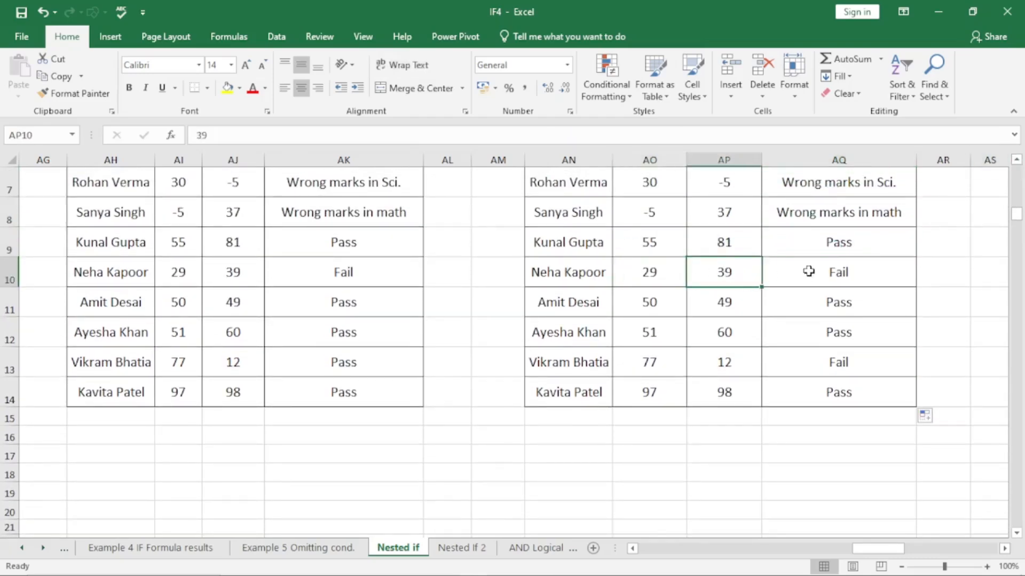
click(807, 272)
click(667, 302)
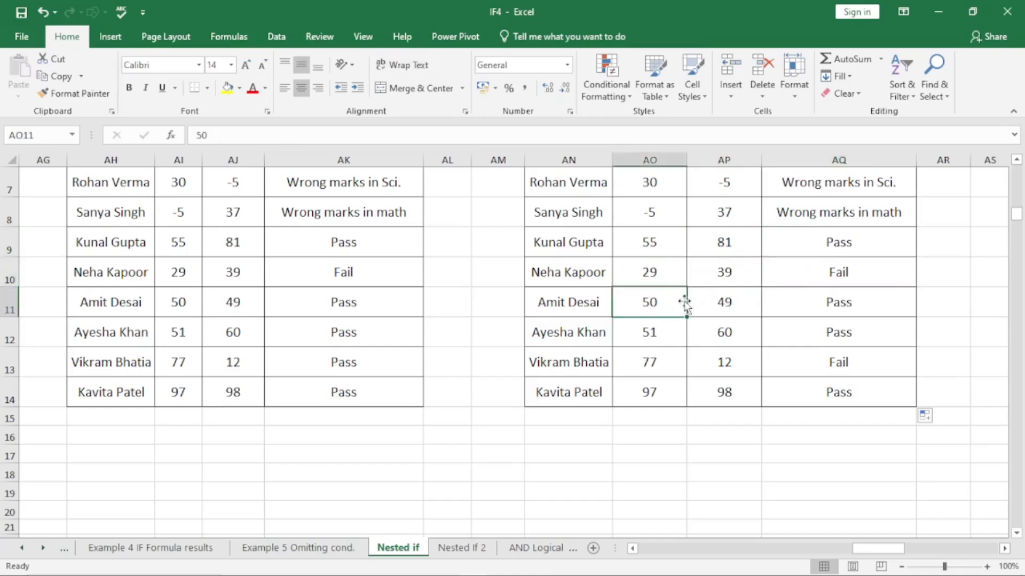
click(839, 302)
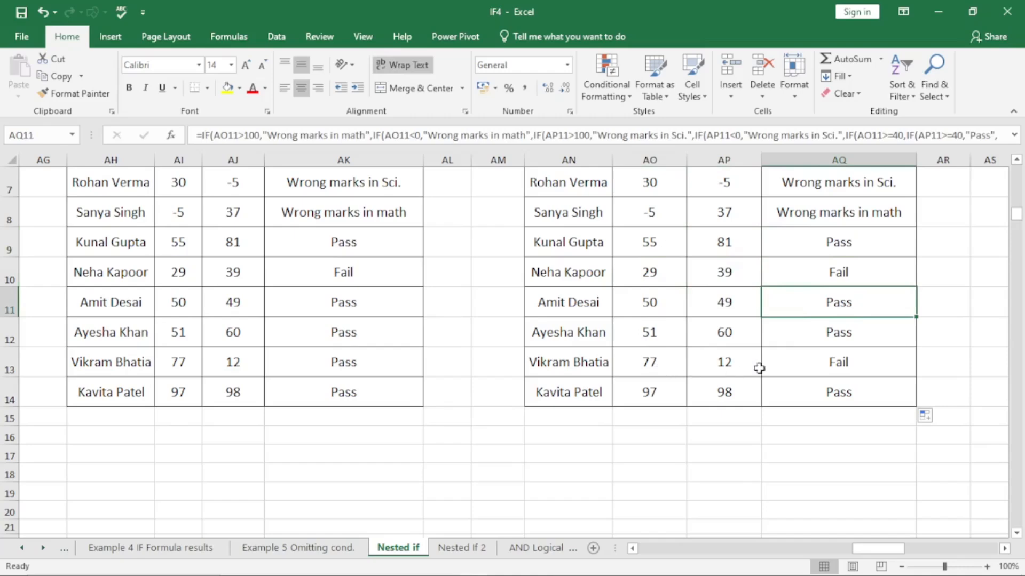
Compare the row 13 marks and results of the both-subjects table (AQ13) with those of the any-subject table (AK13)
click(651, 359)
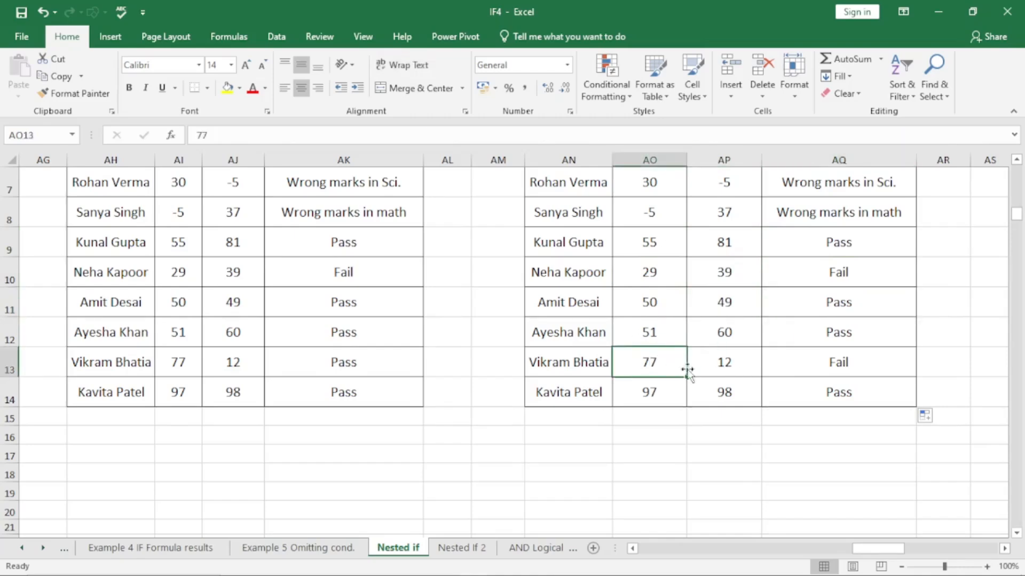
click(724, 363)
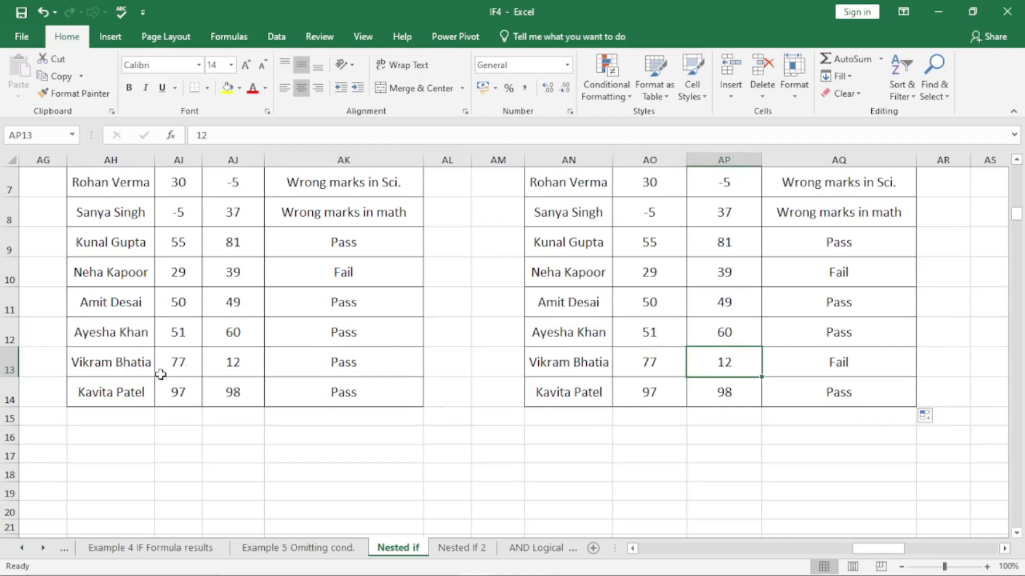
click(176, 367)
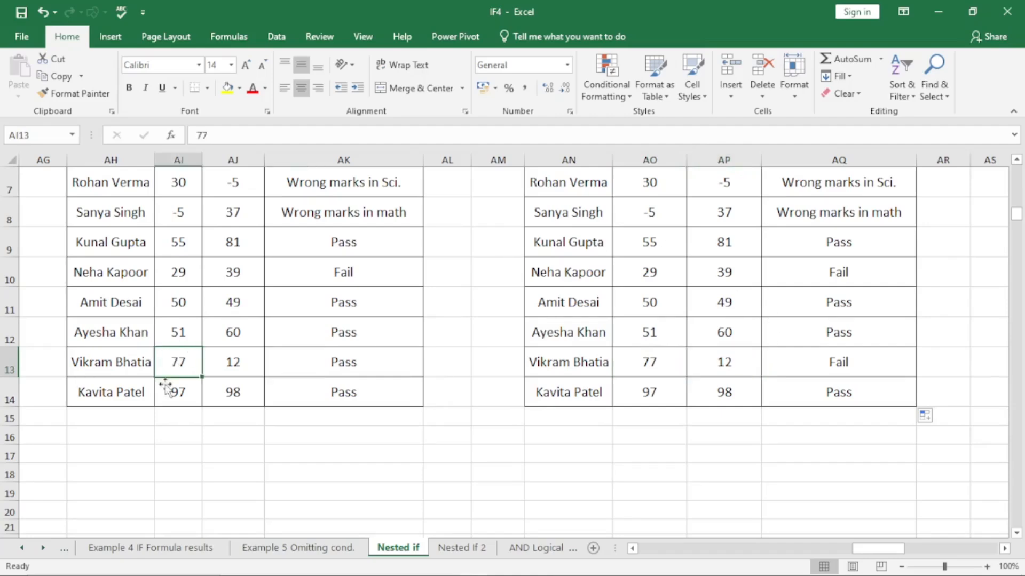
click(318, 362)
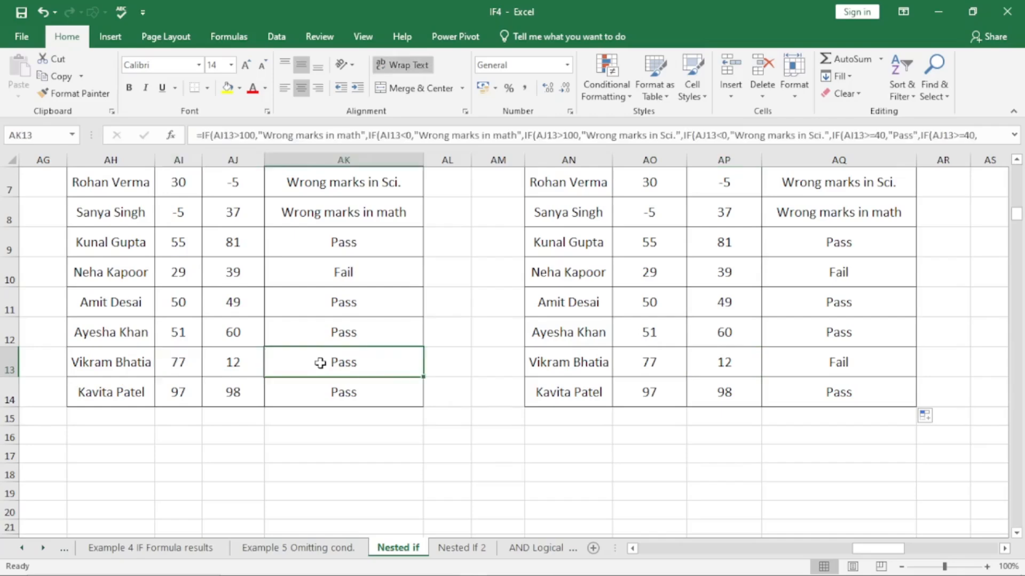
click(865, 354)
Examine the out-of-range Math and Science marks in AU5:AV8 of the table that needs a "Wrong marks in both subjects" result
scroll(865, 354, up, 2)
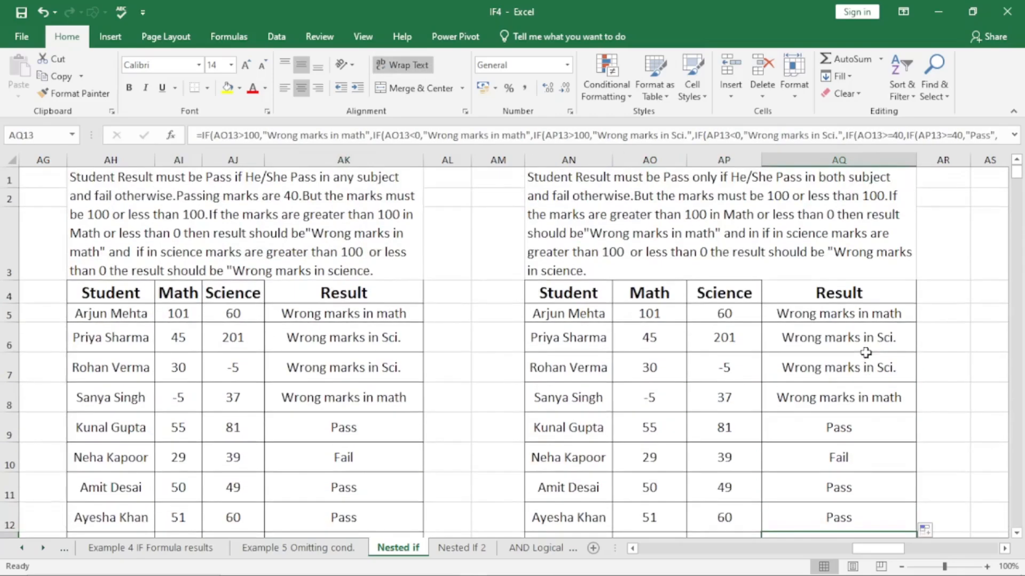
click(1006, 548)
click(1006, 548)
click(653, 331)
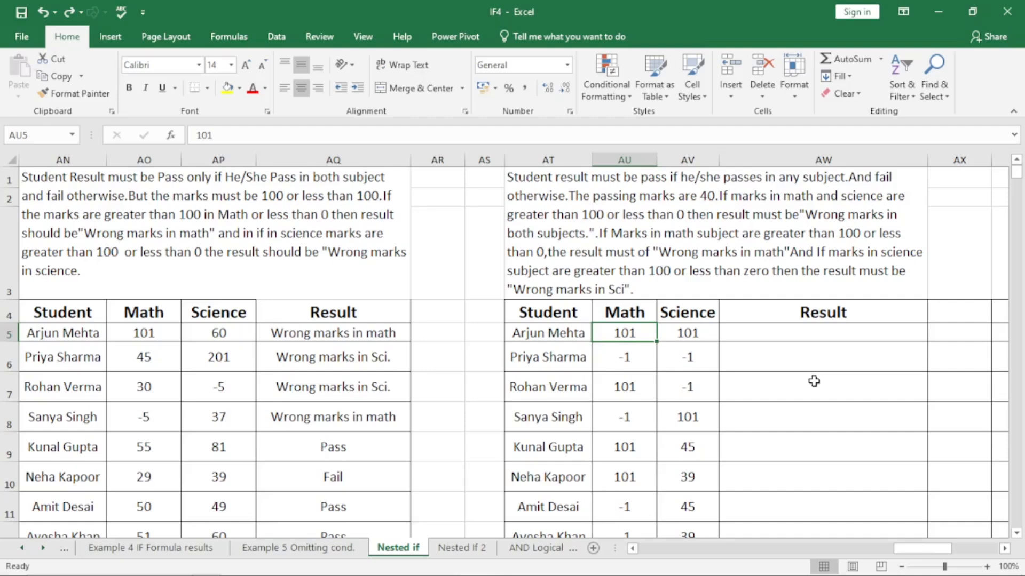
drag(627, 355, 688, 355)
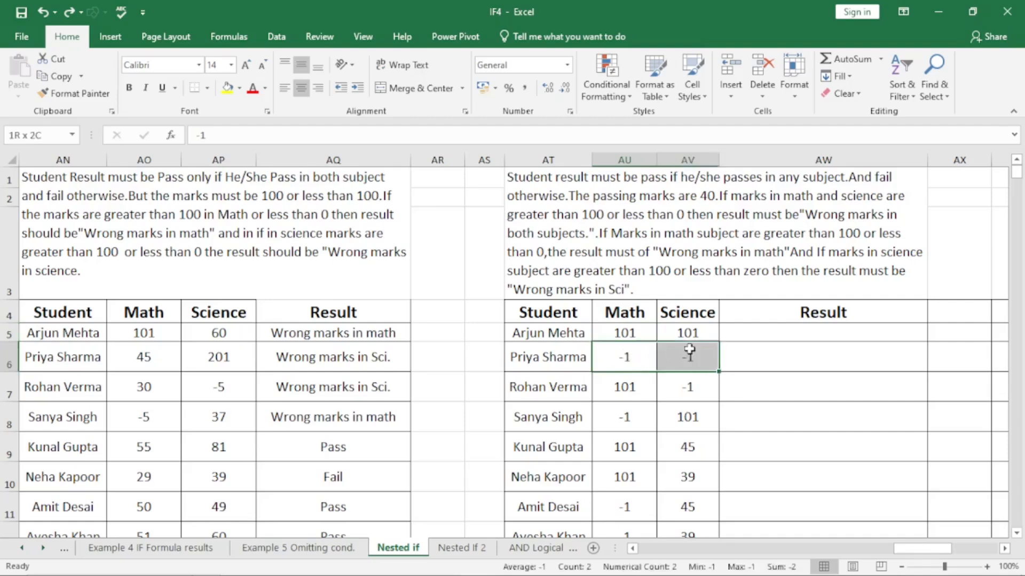
click(645, 388)
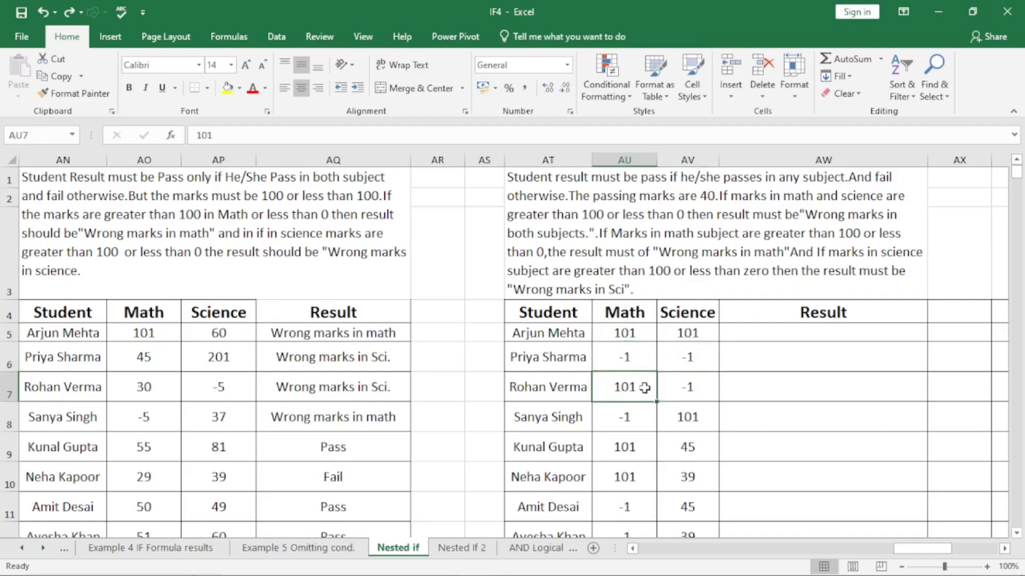
click(707, 394)
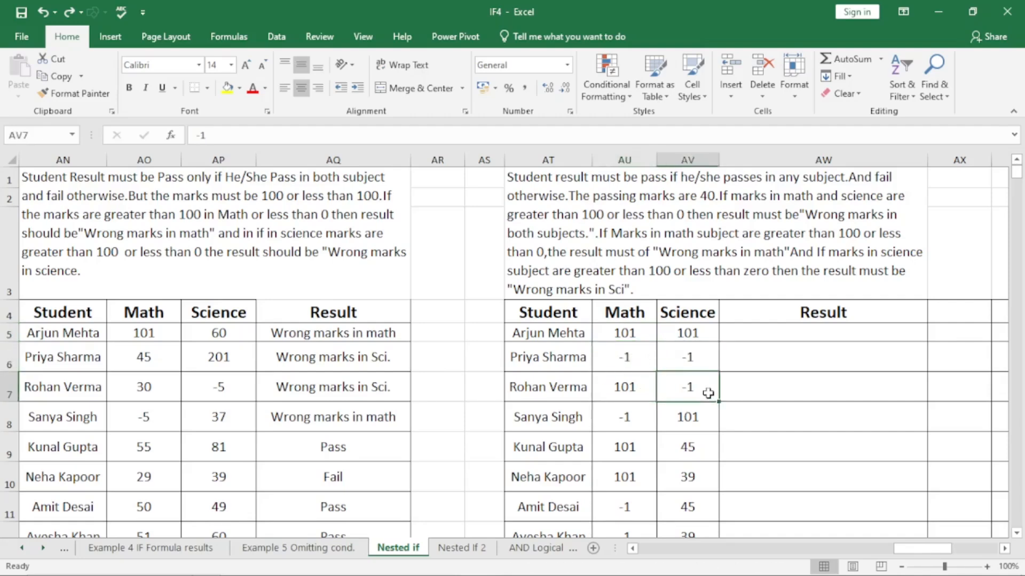
click(634, 418)
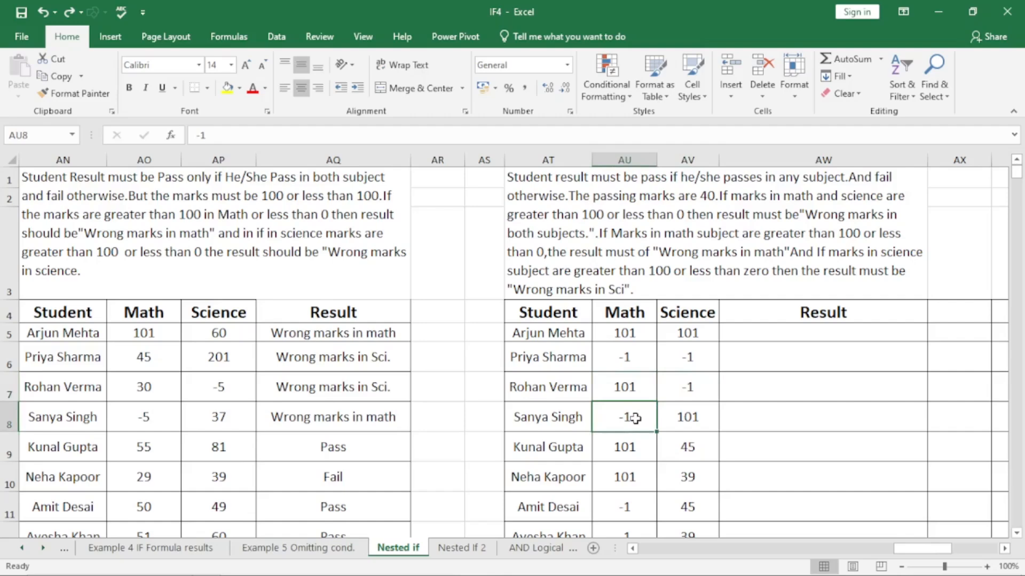
click(672, 418)
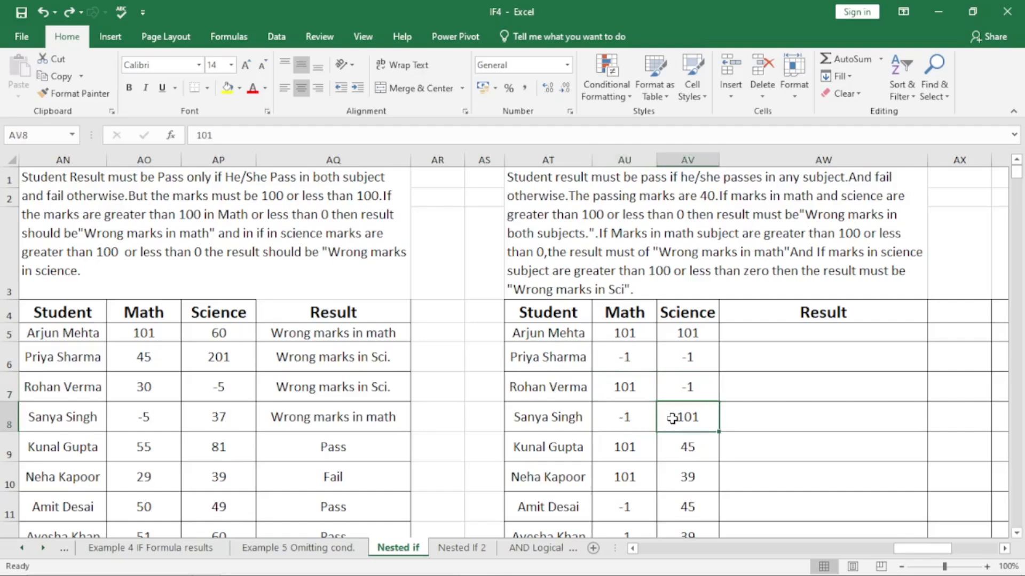
Start an IF formula in Result cell AW5 with the logical test AU5>100
click(739, 325)
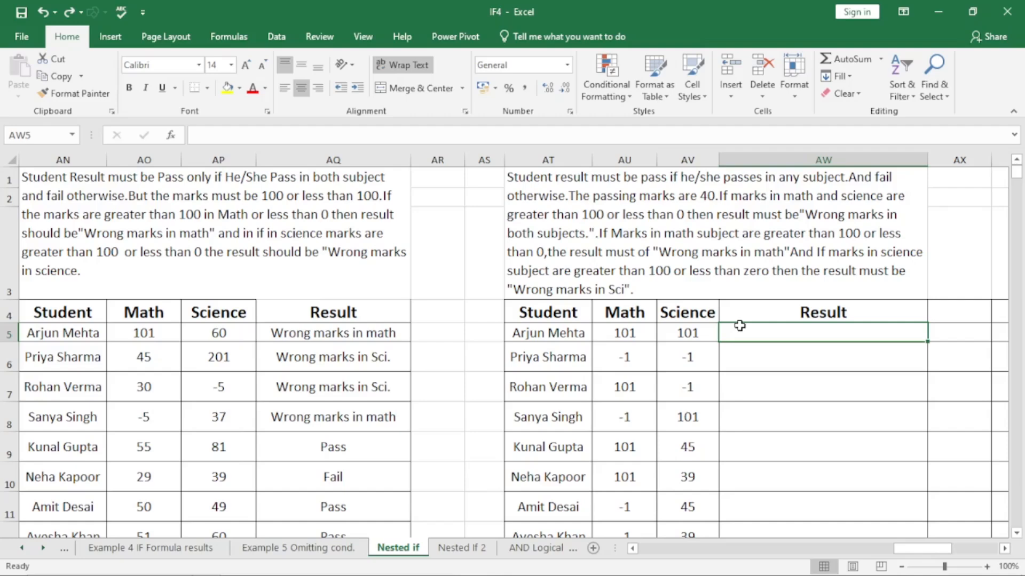
double_click(740, 325)
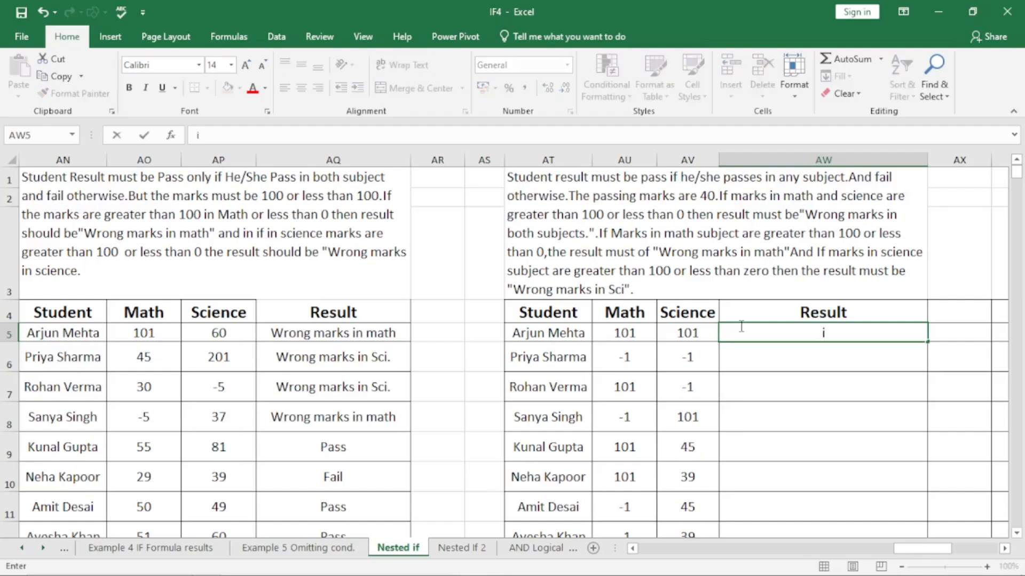
text(=if)
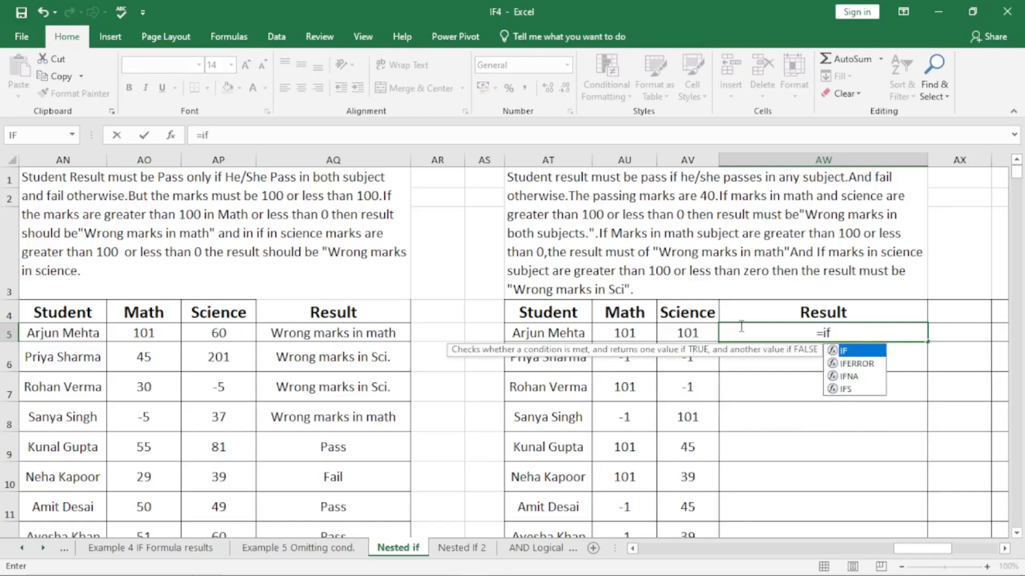
key(Tab)
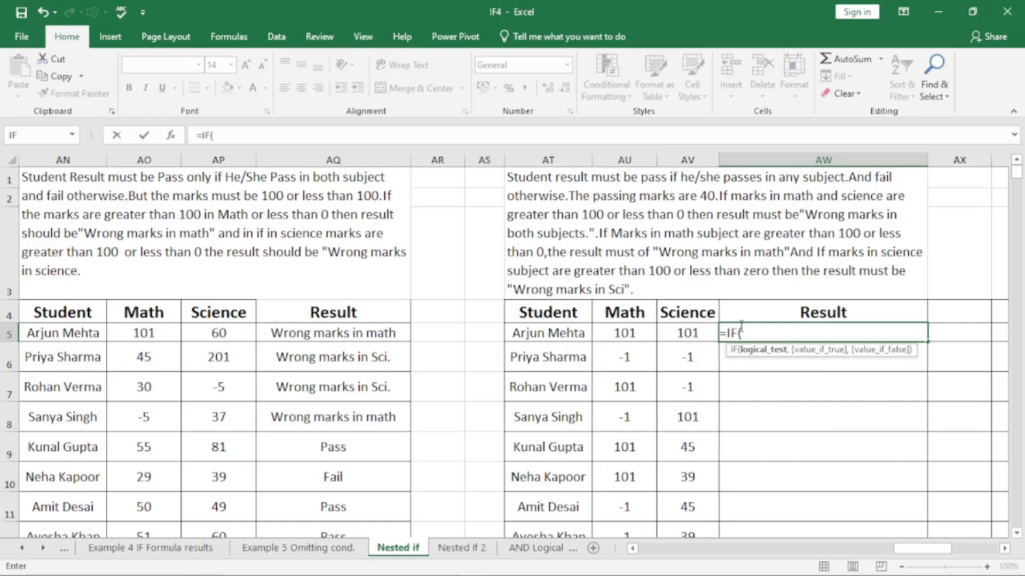
click(626, 334)
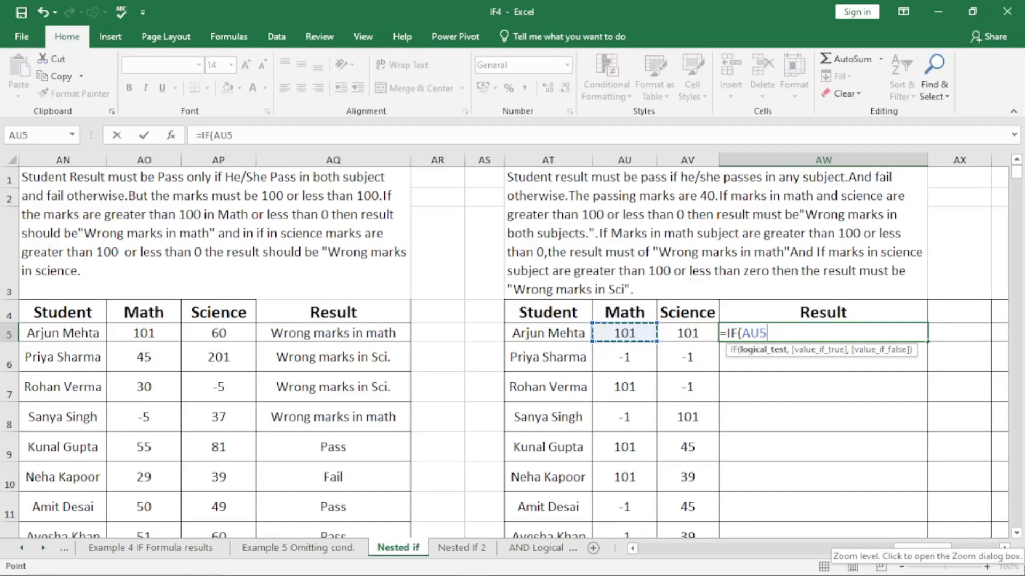
text(>)
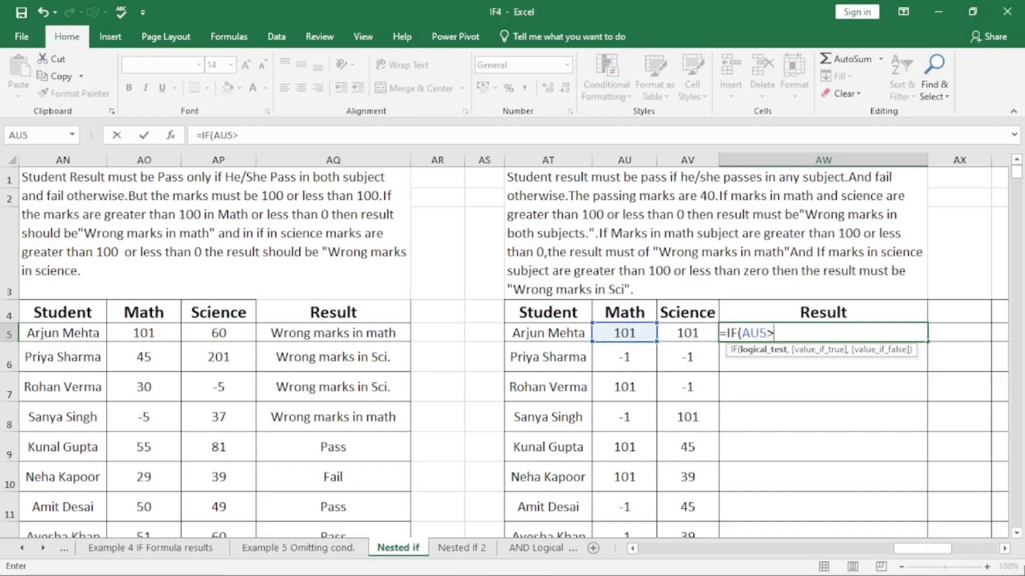
text(100,)
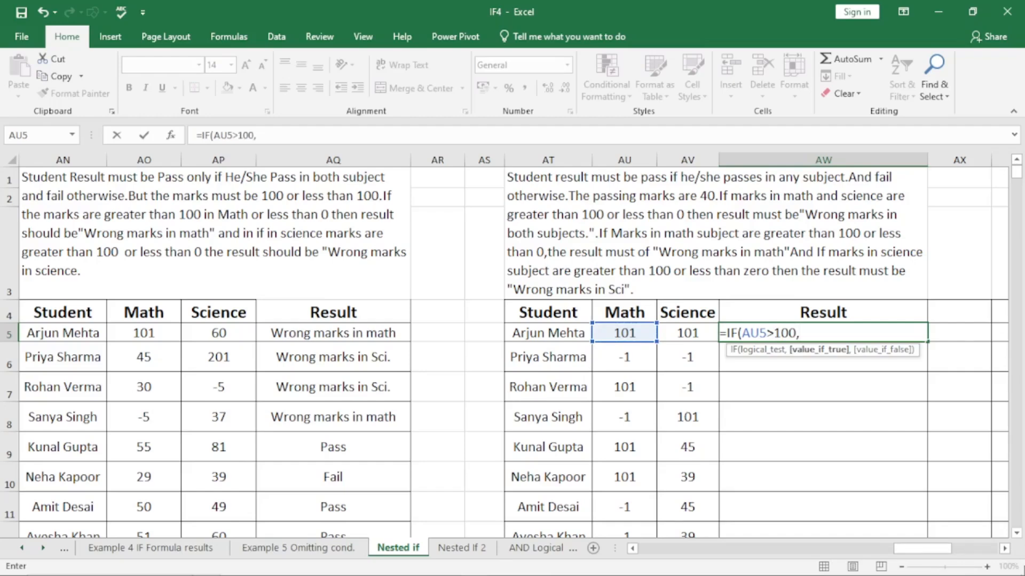
Nest an IF as the true value in AW5 that tests AV5>100 and returns "Wrong marks in both subjects"
text(IF()
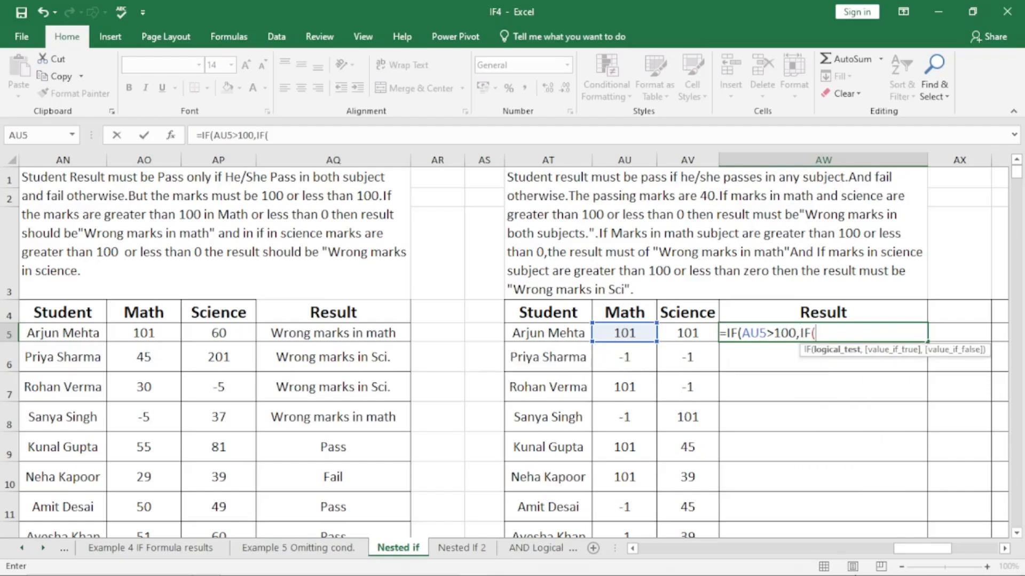
click(693, 334)
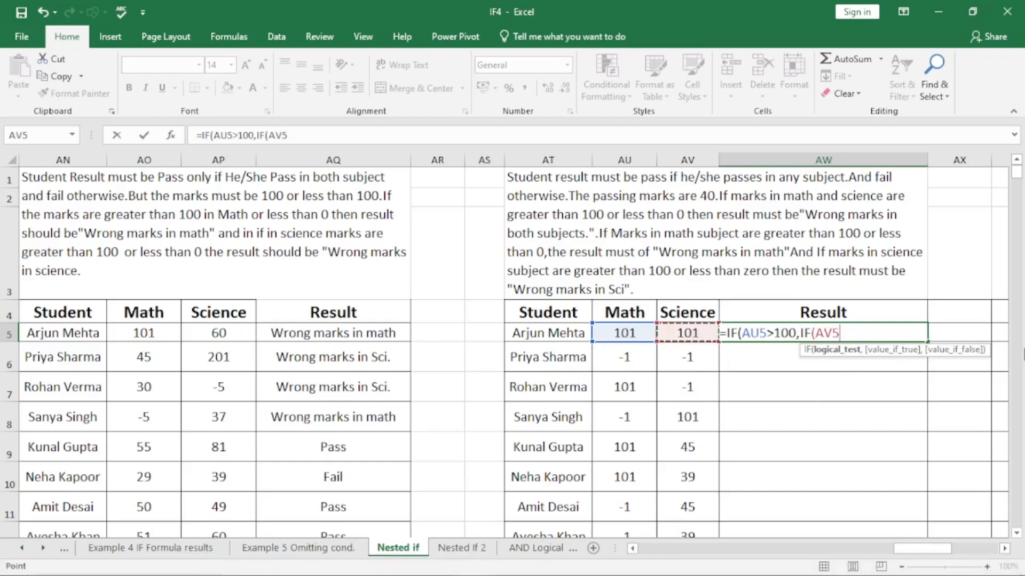
text(>100)
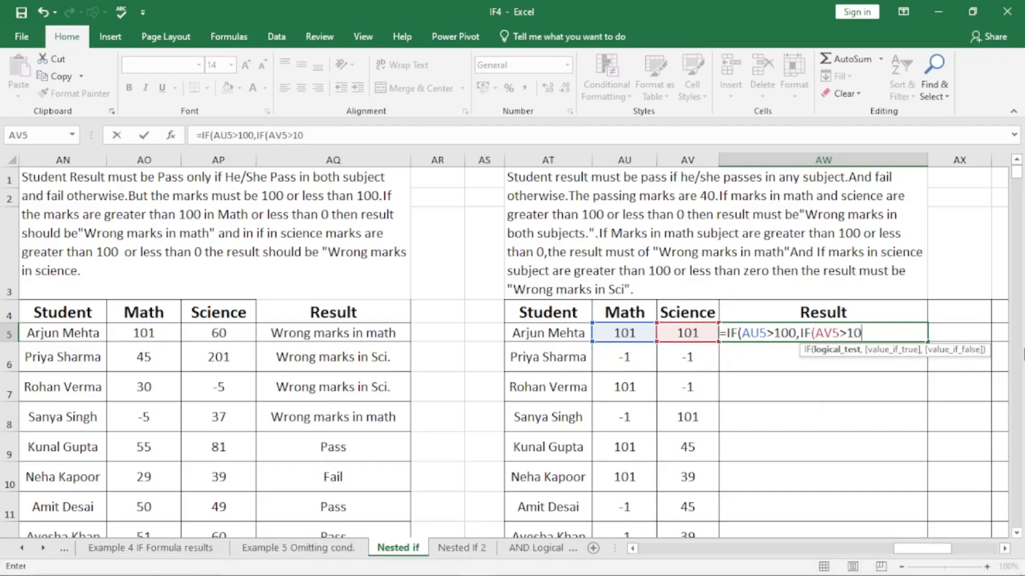
text(,)
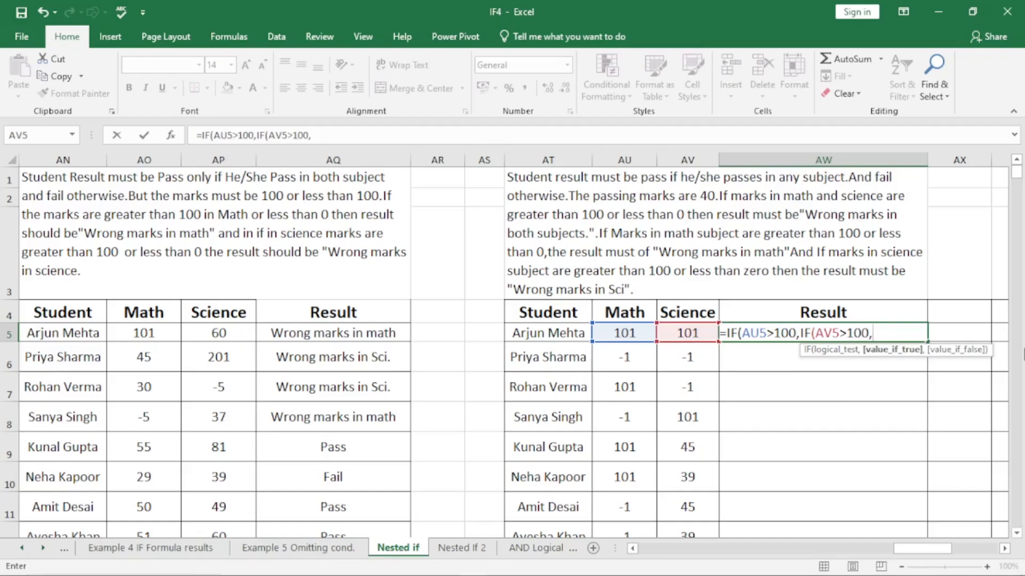
text(@)
text(Wrong mar)
text(ks )
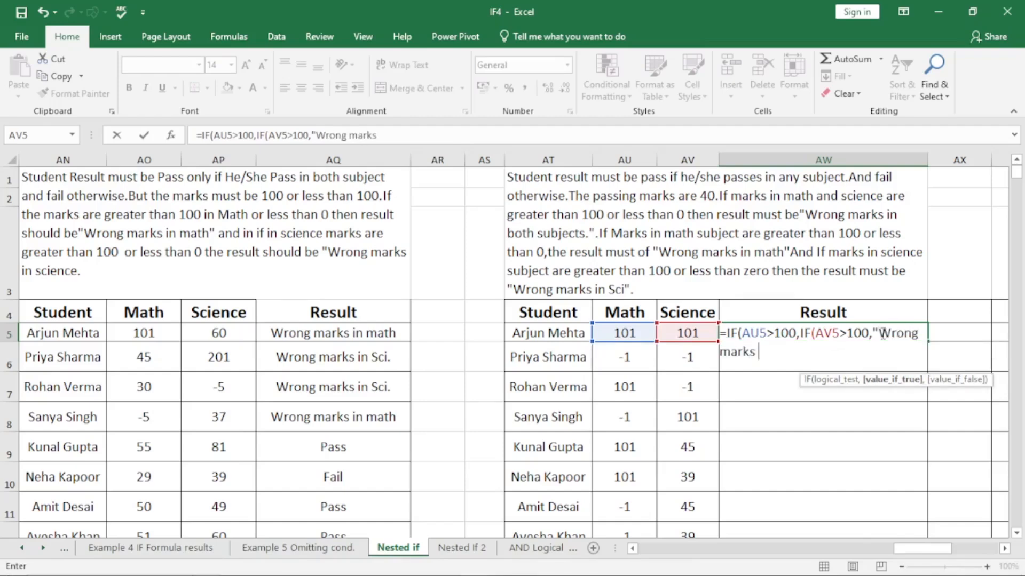
text(in both subjects)
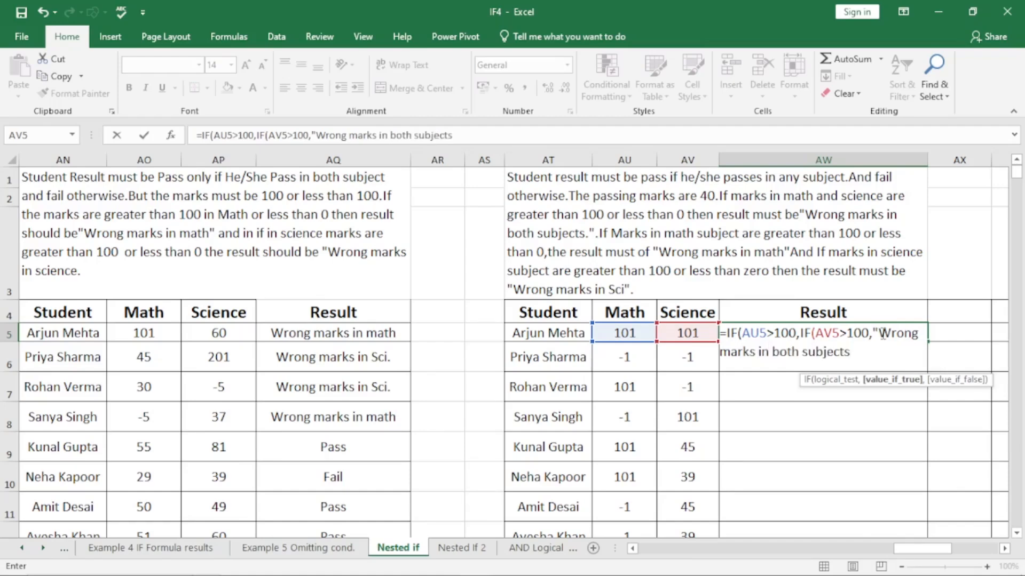
text(",)
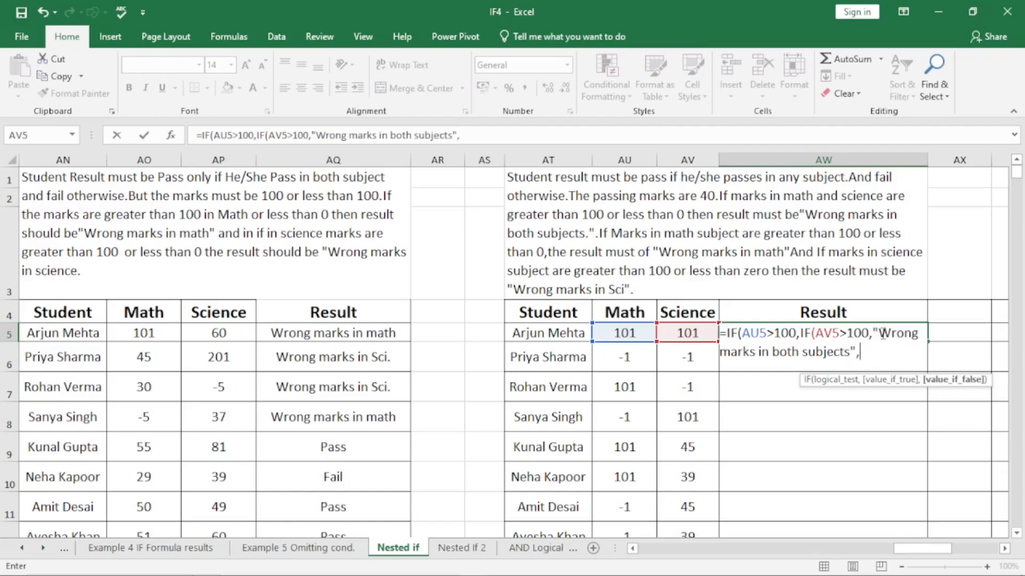
Nest an IF as the AV5>100 test's false value in AW5, testing AV5<0 and returning "Wrong marks in both subjects"
text(")
key(BackSpace)
text(if)
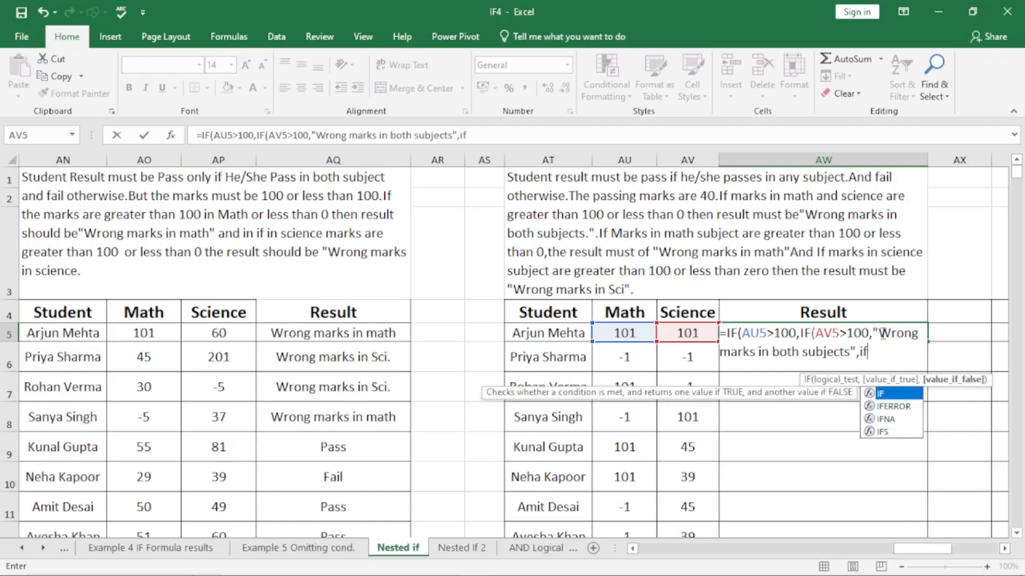
text(()
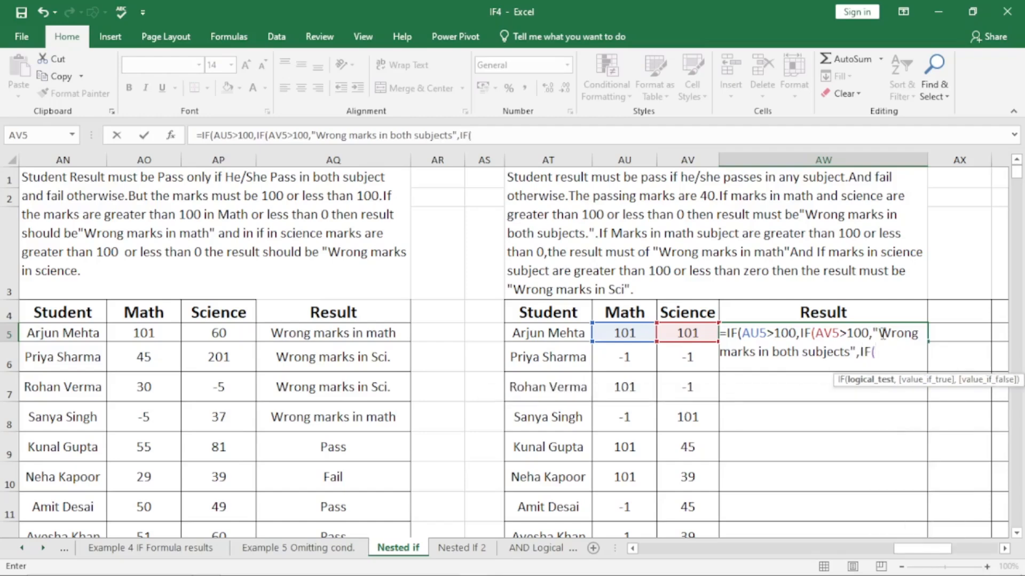
text(V)
key(BackSpace)
text(AV5)
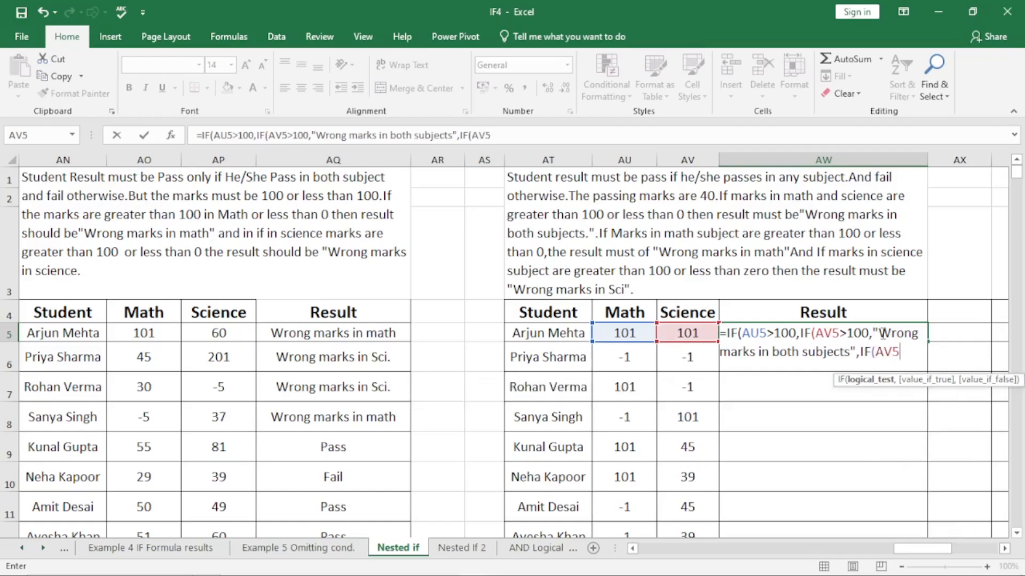
text(<0,)
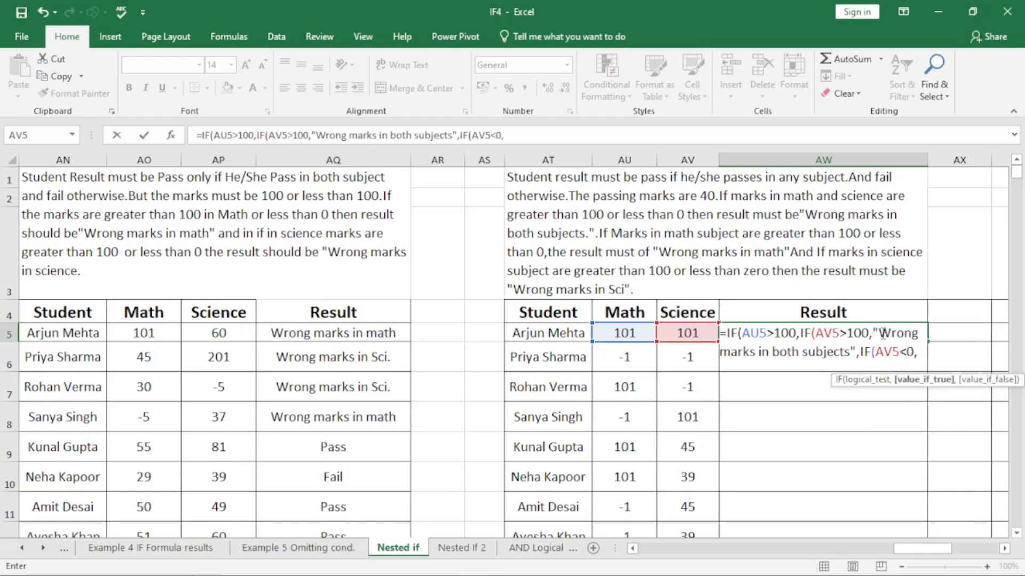
text("Wrong marks in both)
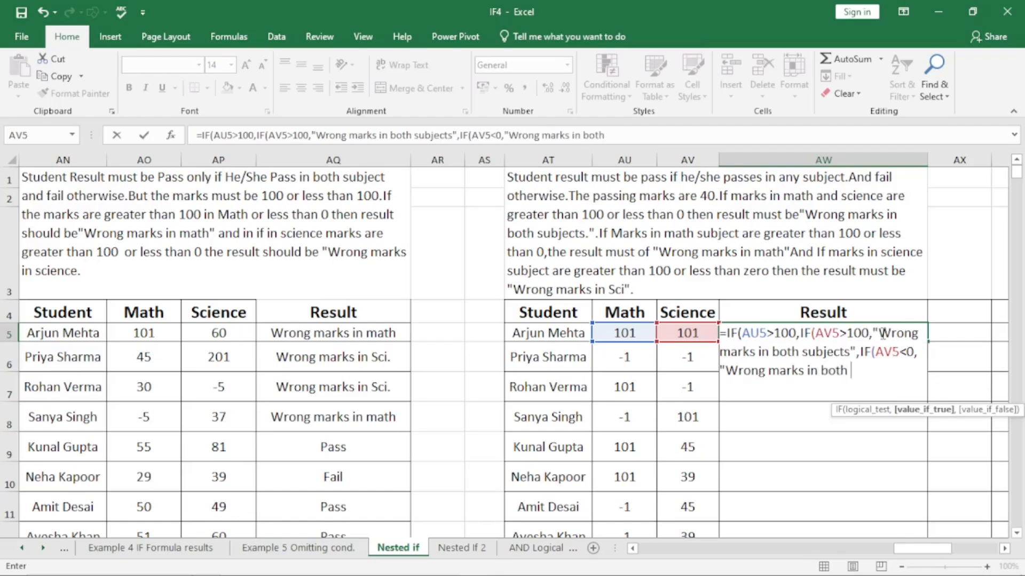
text( subjects)
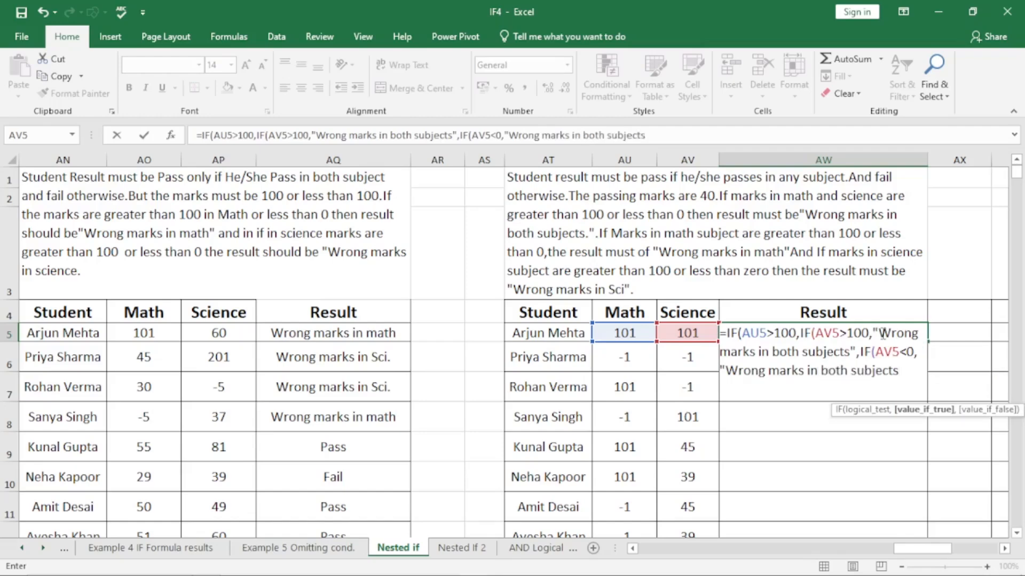
text(")
text(,)
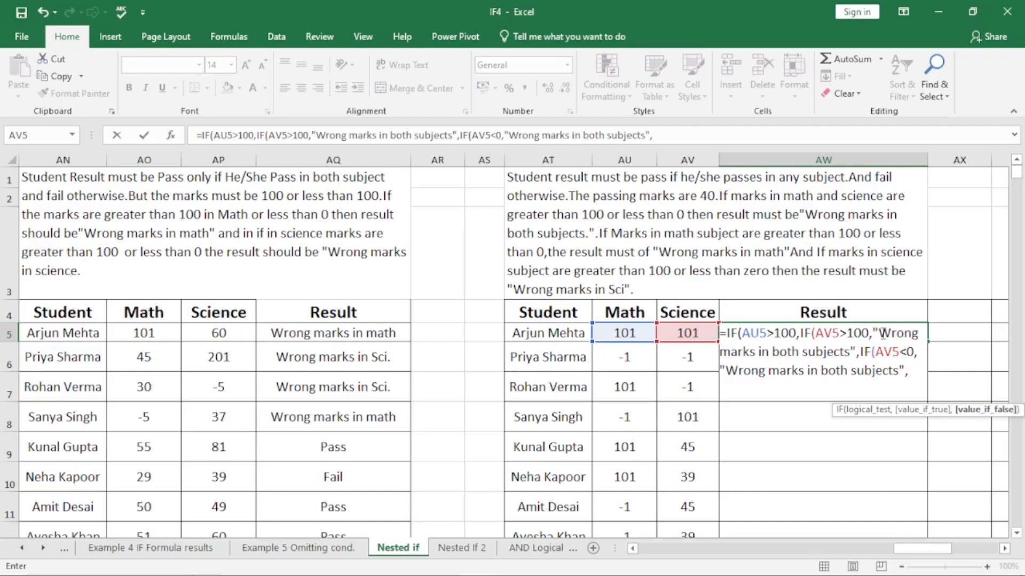
Set "Wrong marks in math" as the AV5<0 test's false value and close both nested IFs of the AU5>100 branch
text("Wrong mar)
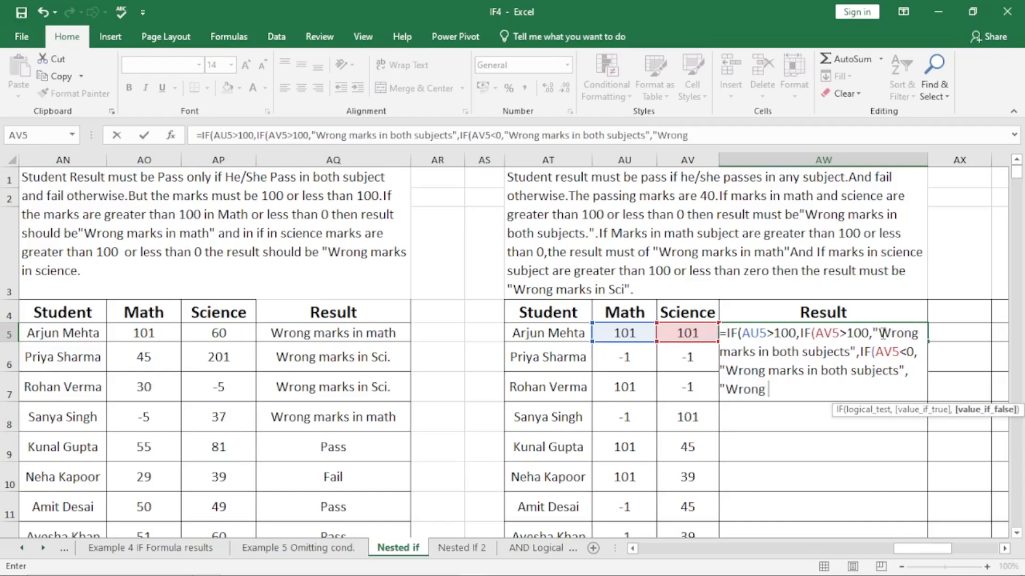
text(ks in math)
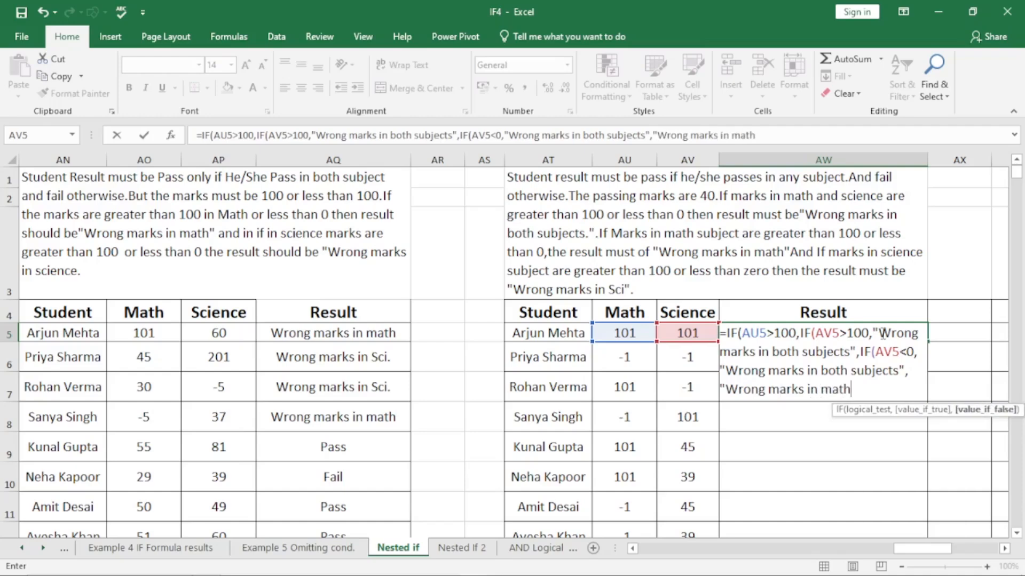
text(")
text())
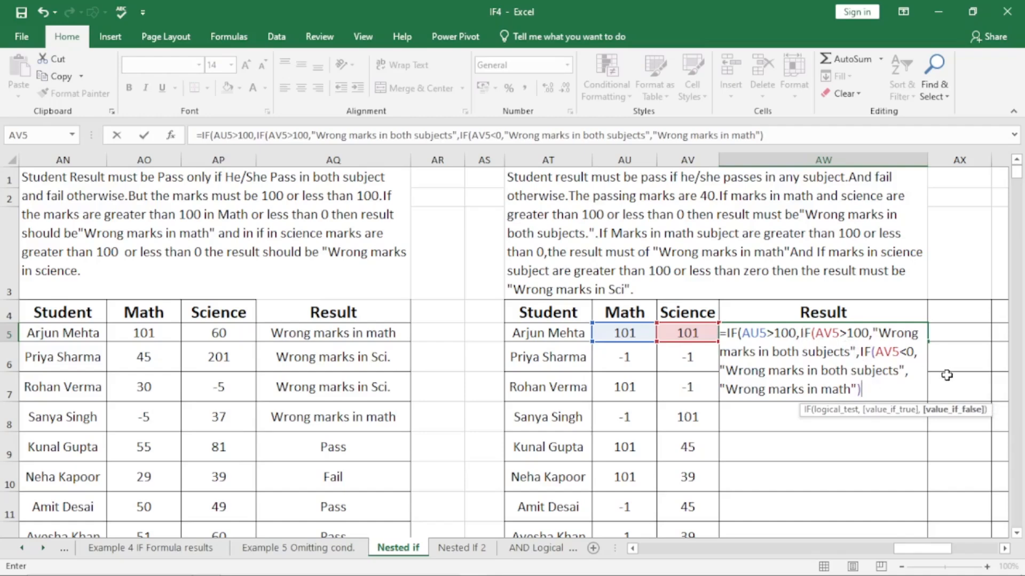
text())
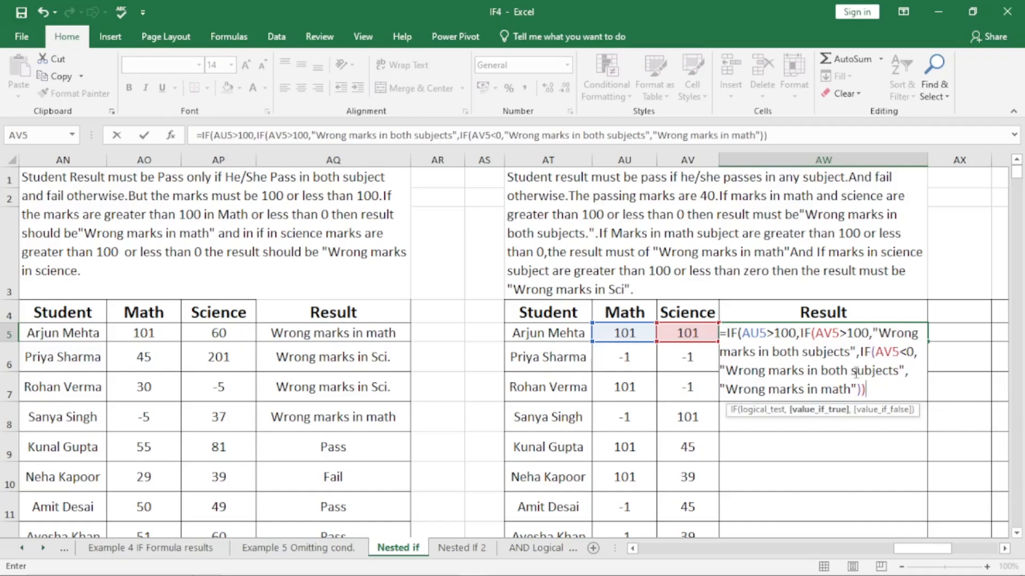
Add an IF with the logical test AU5<0 as the outer AU5>100 test's false value
text(,)
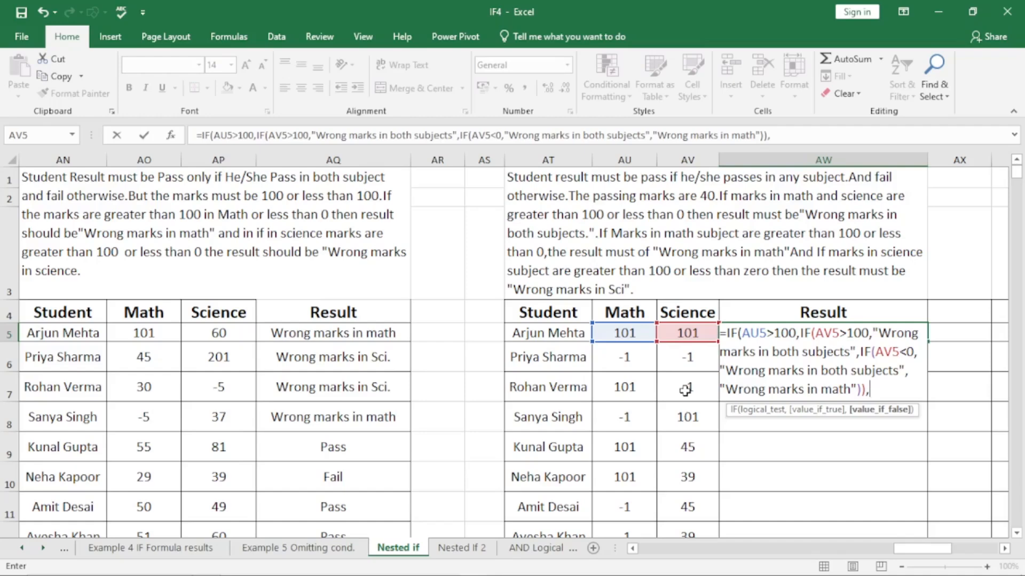
text(IF()
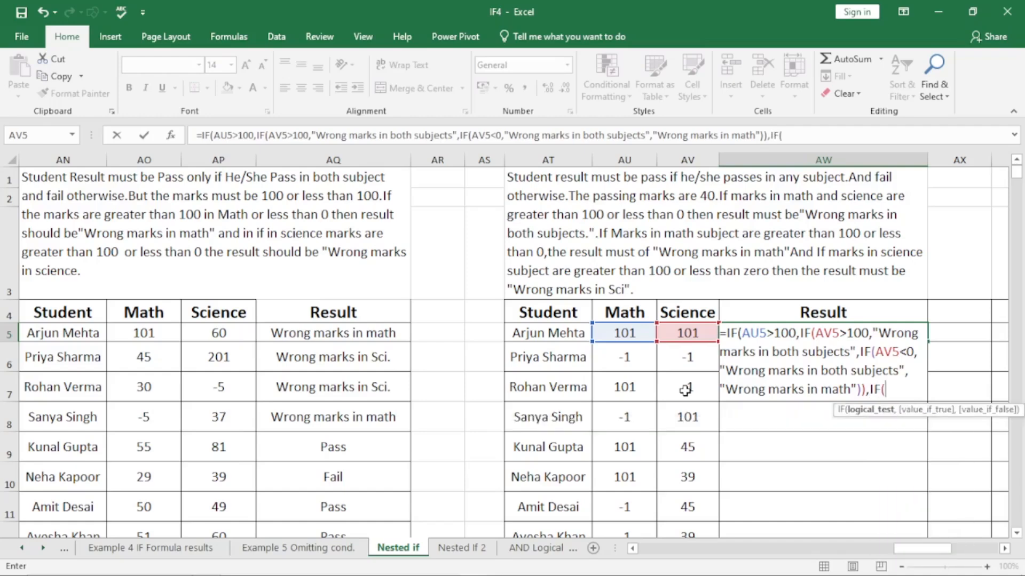
text(AU5<0,)
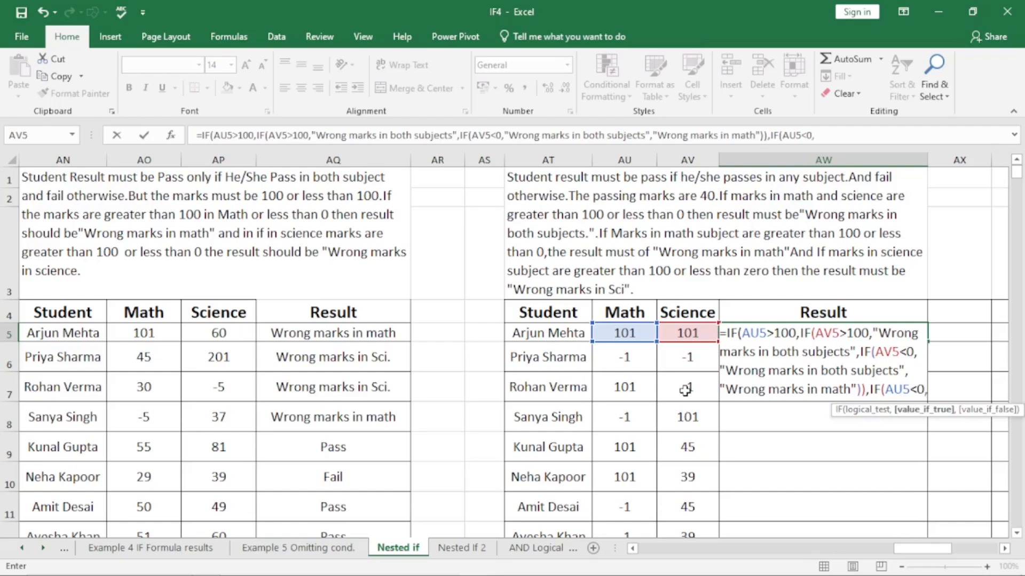
Nest an IF as the AU5<0 test's true value that tests AV5>100 and returns "Wrong marks in both subjects"
text(IF()
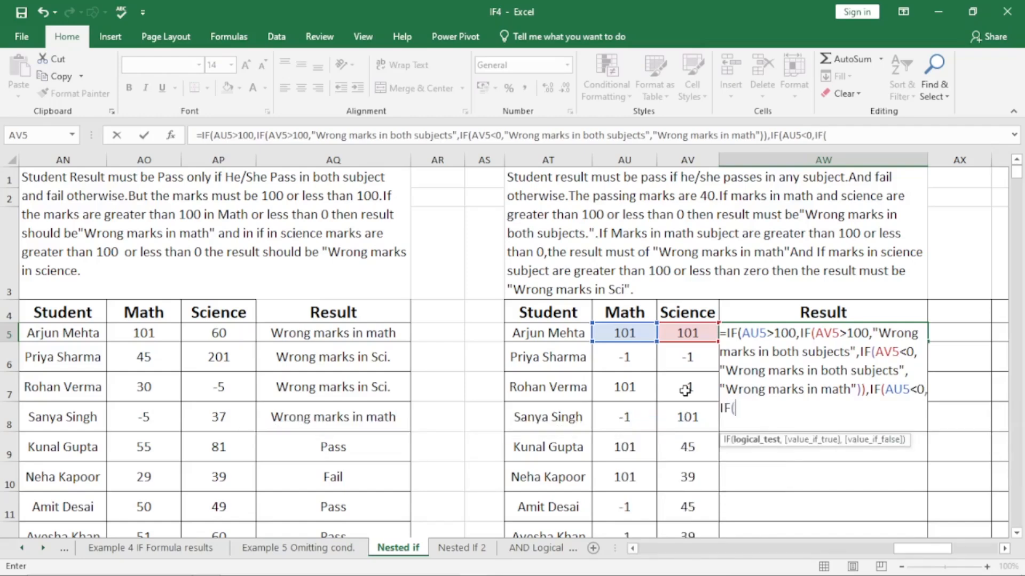
text(AV)
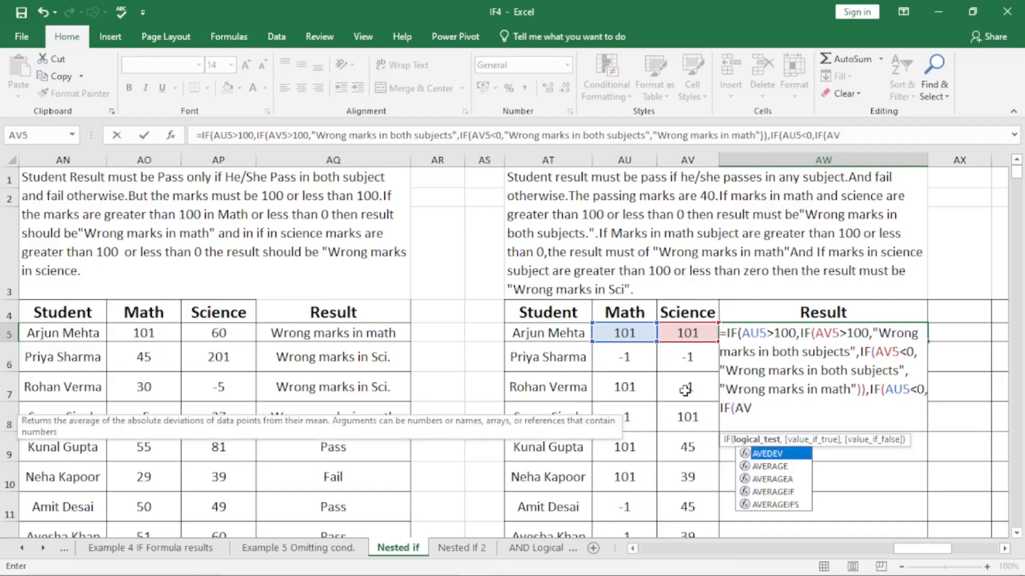
text(5>)
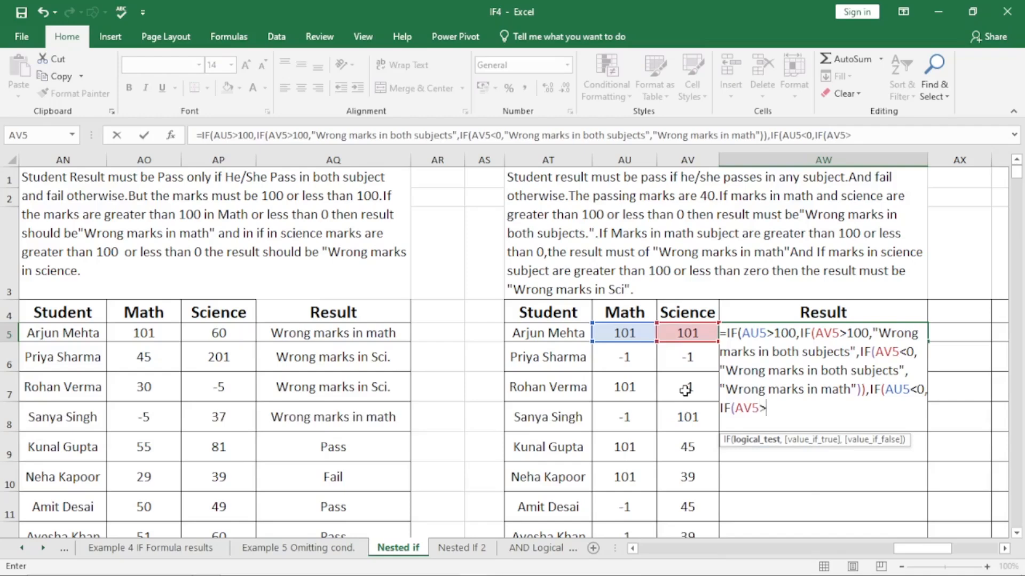
text(100,)
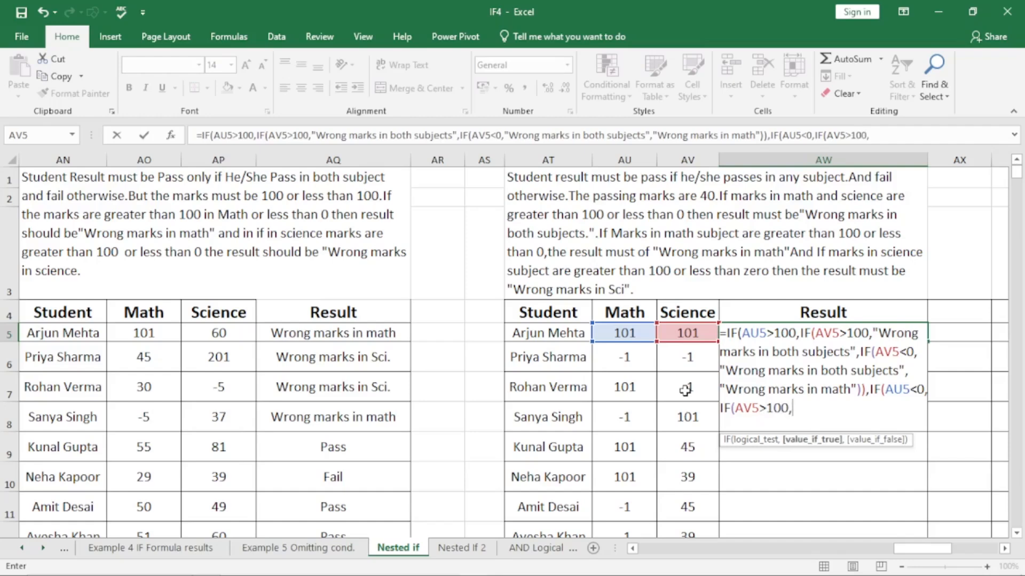
text("Wrong marks in both subjects",IF(AV5<0,"Wrong marks in both subje)
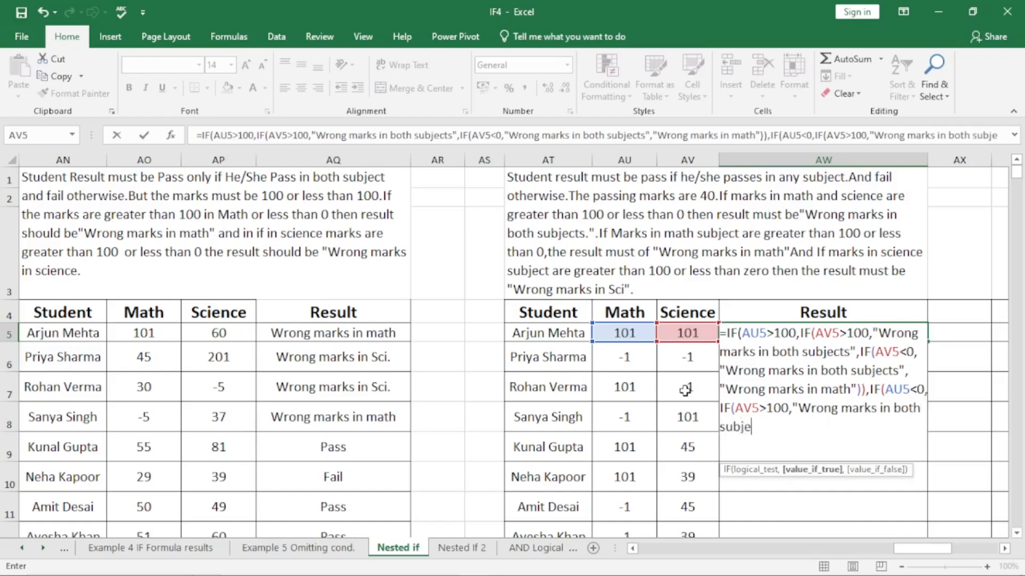
text(cts")
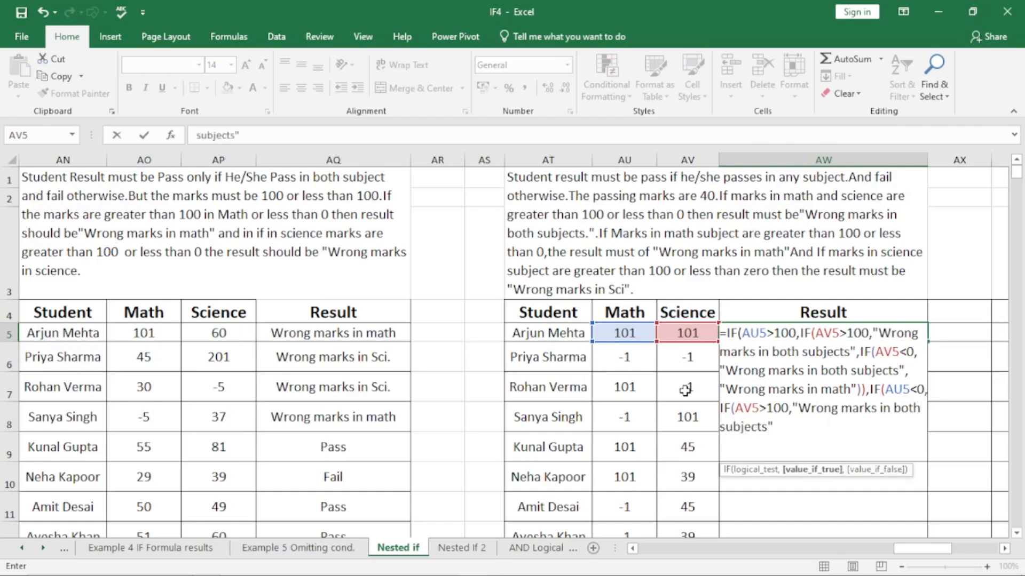
text(,)
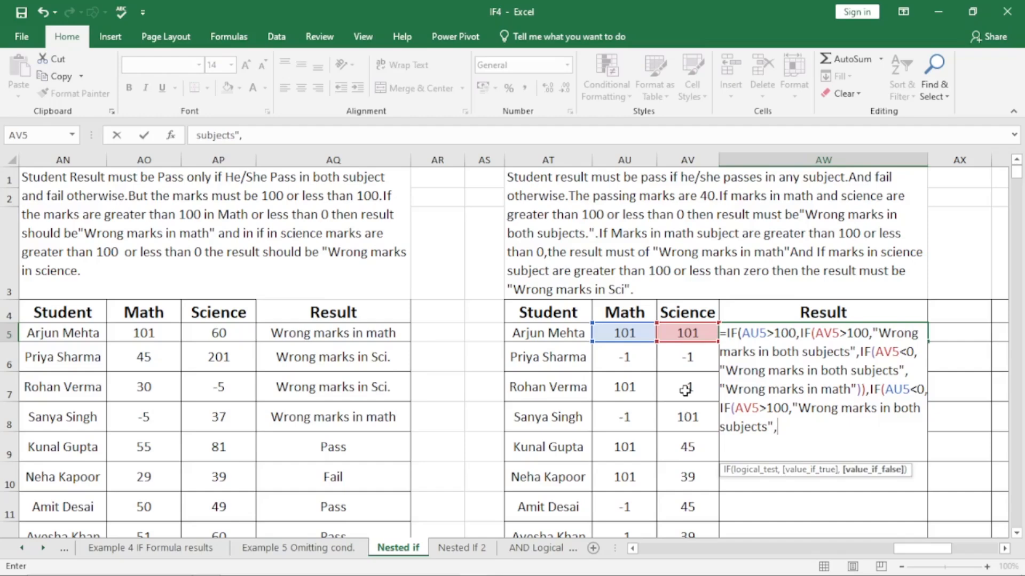
Within the AU5<0 branch, nest a further IF that tests AV5<0 and returns "Wrong marks in both subjects"
text(IF()
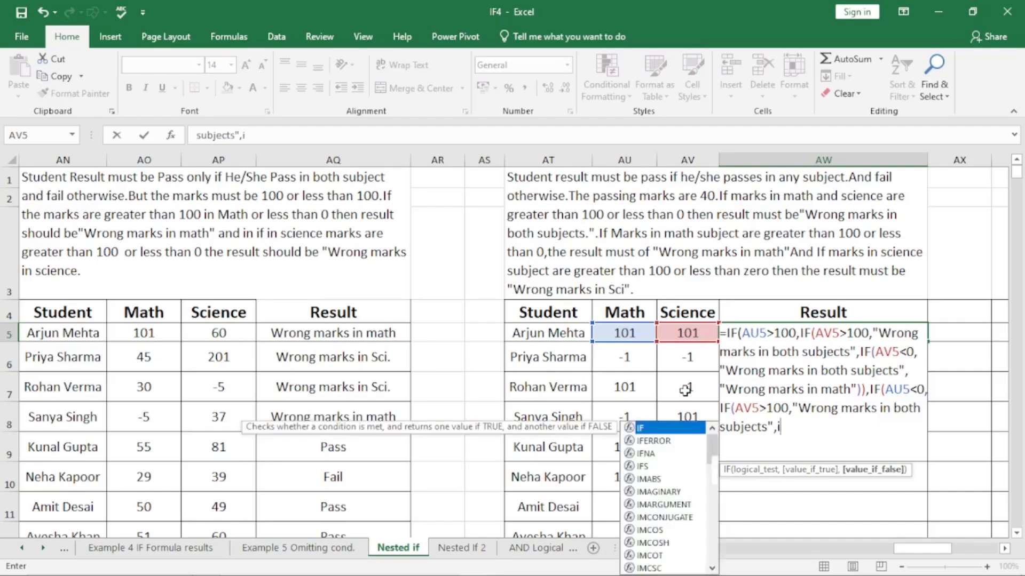
text(AV5)
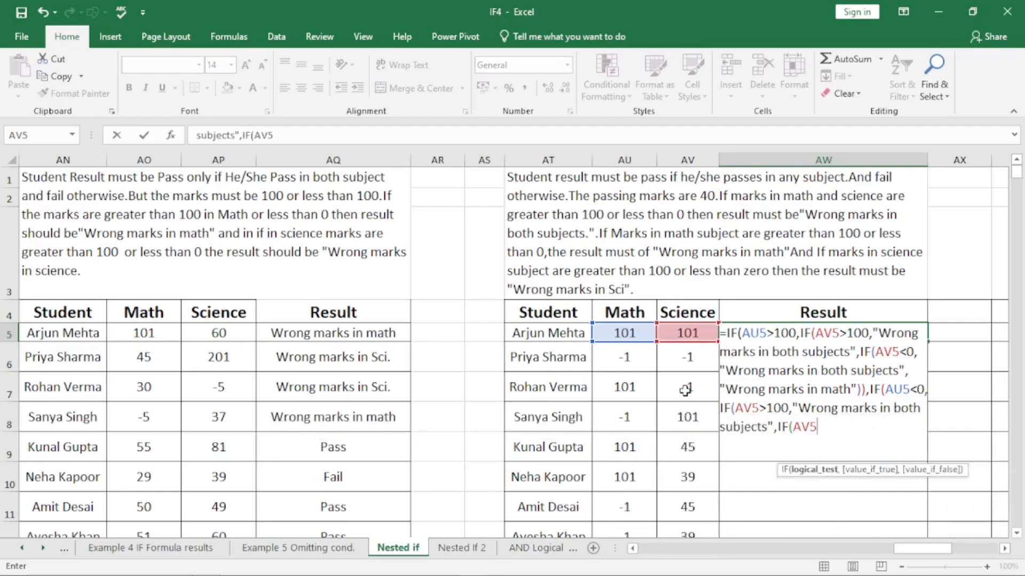
text(<0,)
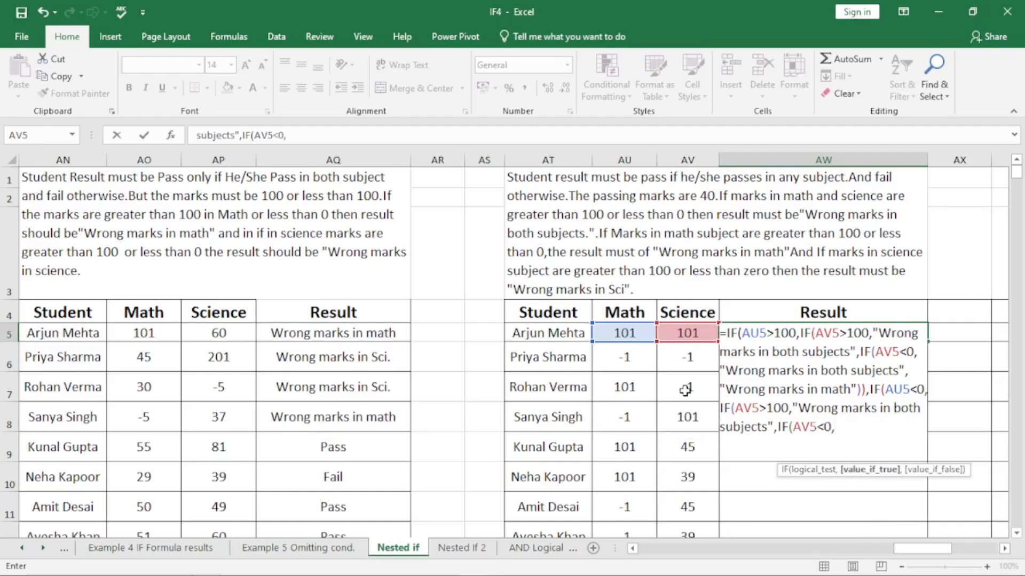
text("Wrong m)
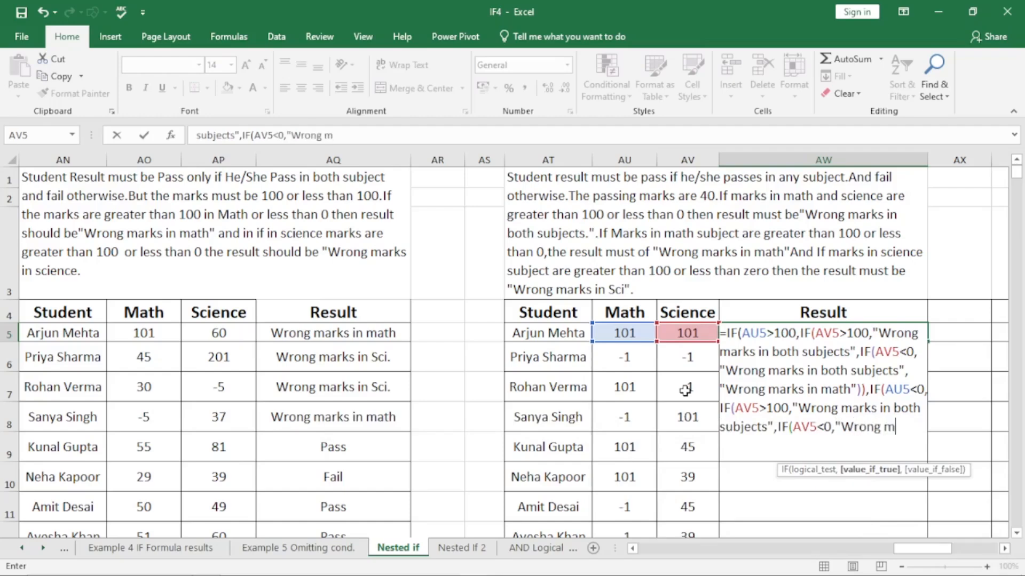
text(arks in )
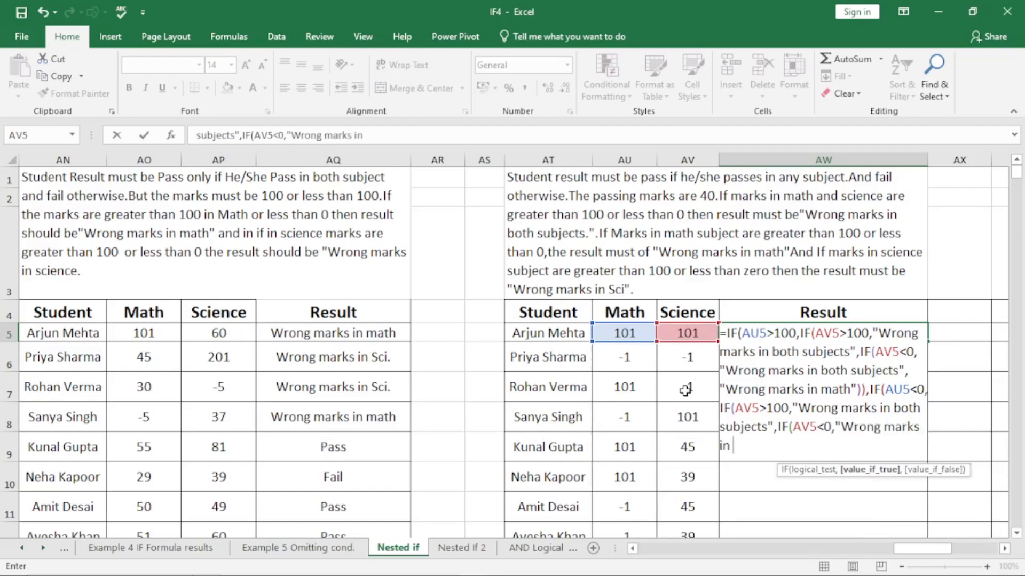
text(both subjects)
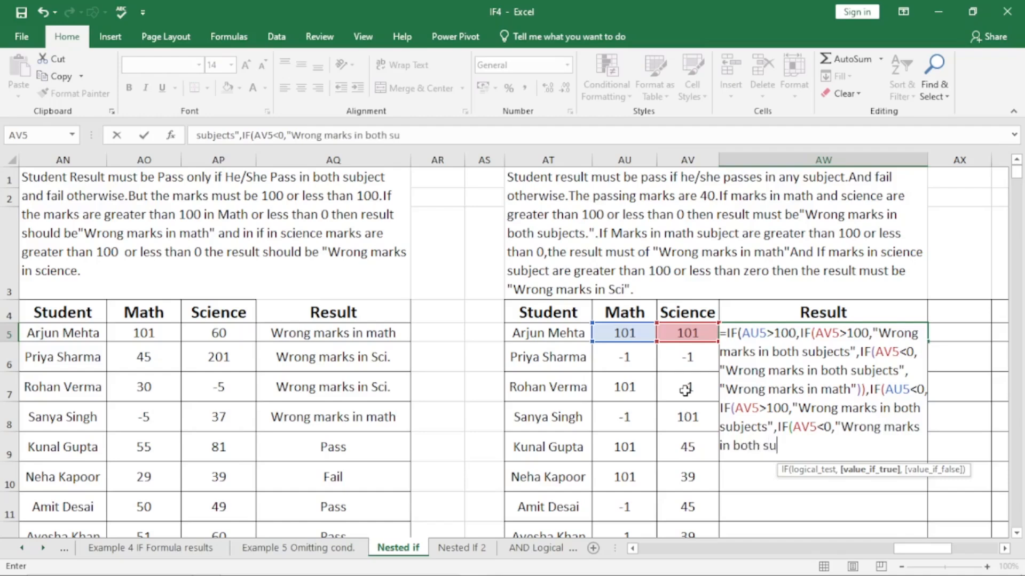
text(",)
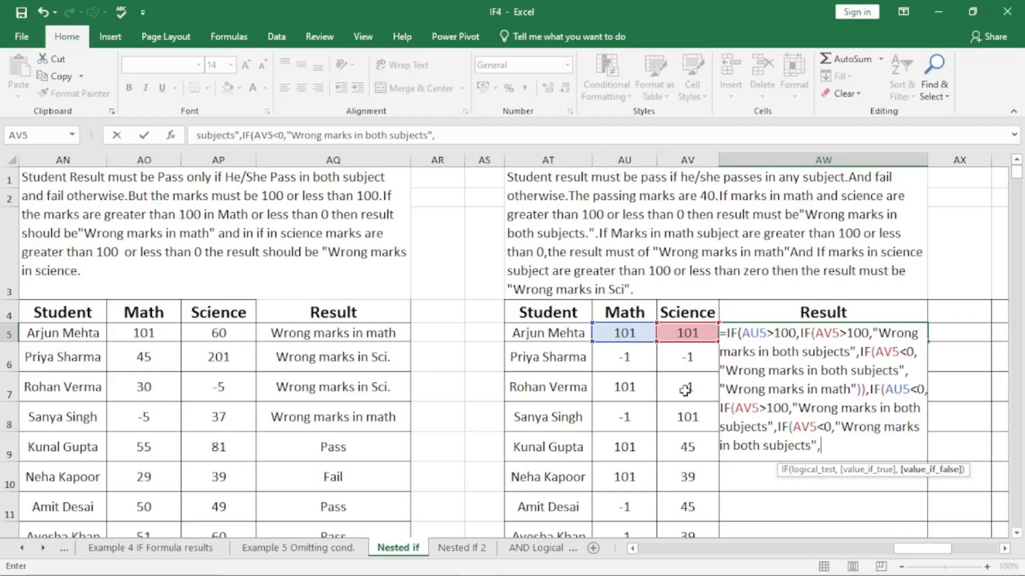
Finish the AU5<0 branch with "Wrong marks in math" as the innermost false value and close its two nested IFs
text("Wrong marks)
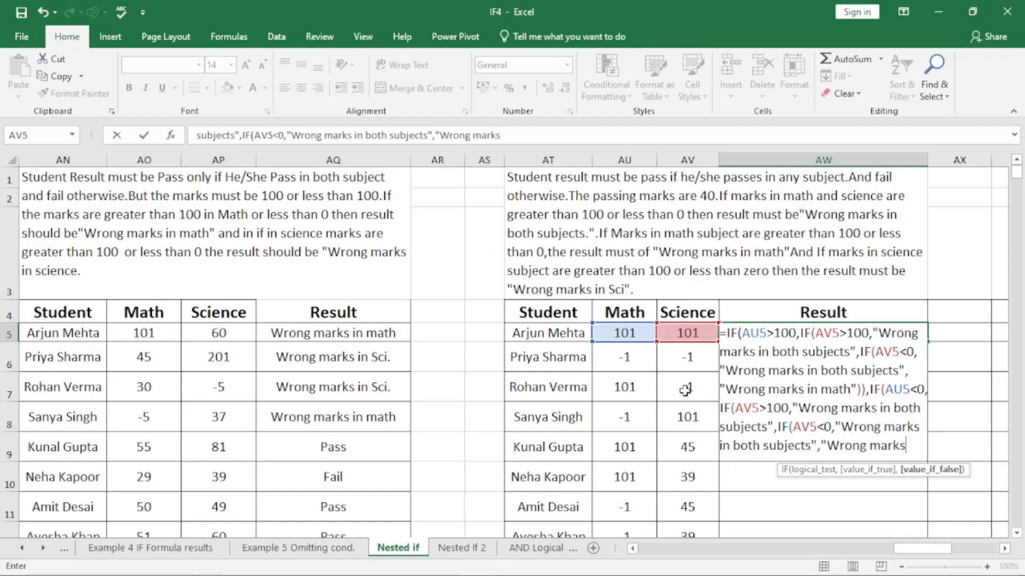
text( in Sc)
key(BackSpace)
key(BackSpace)
text(math")
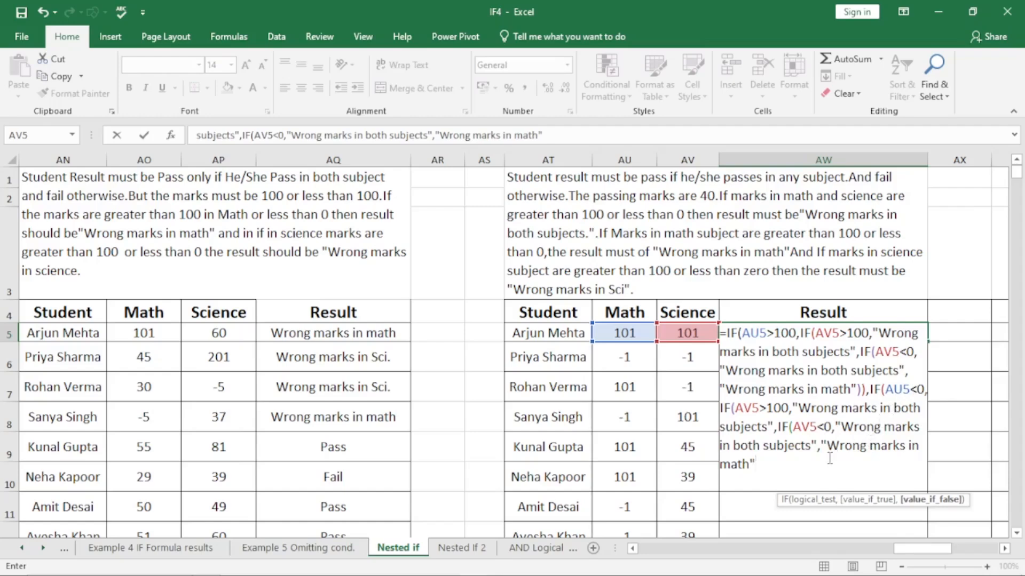
text())
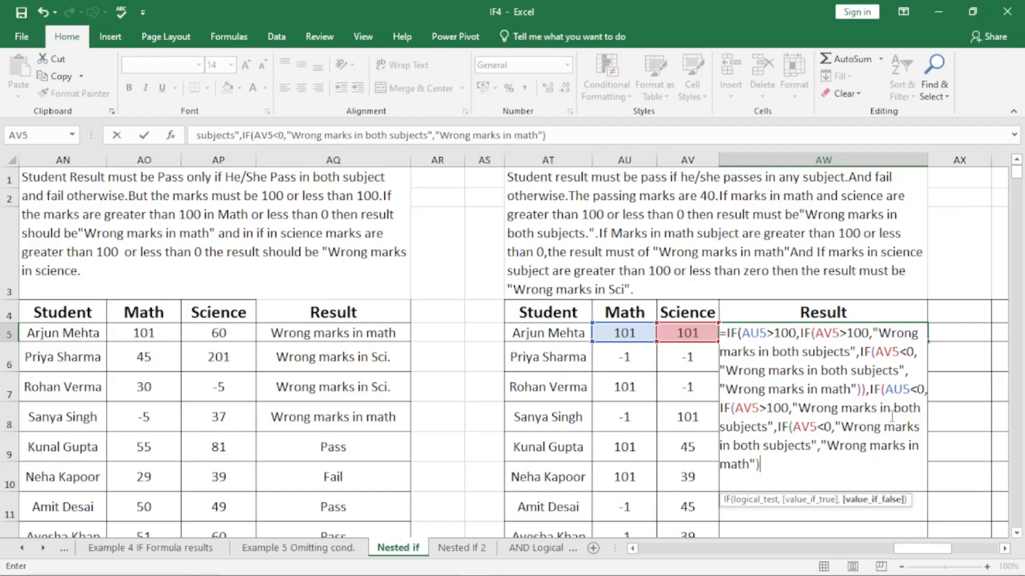
text())
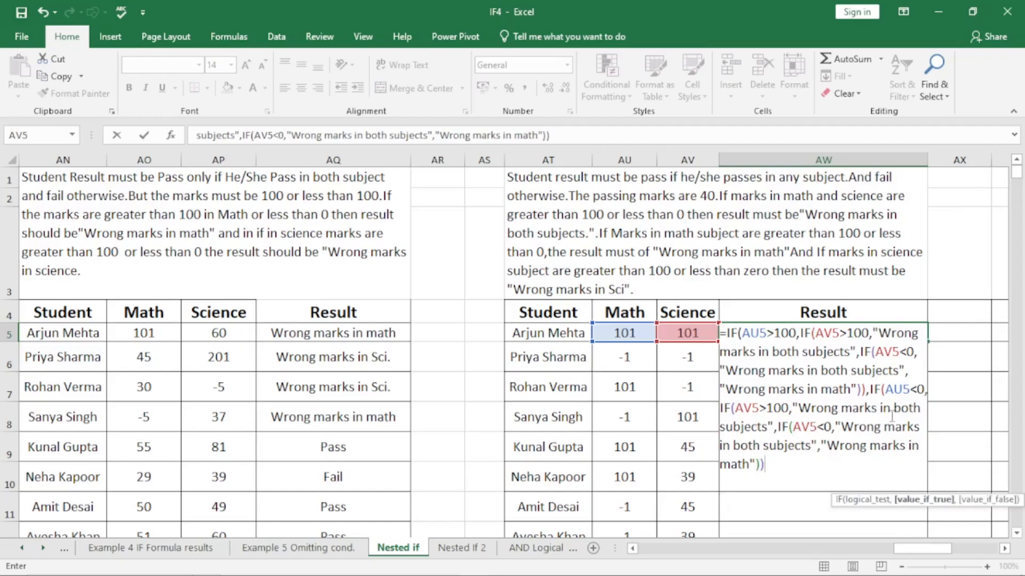
Add an IF as the AU5<0 test's false value that tests AV5>100 and returns "Wrong marks in Science"
text(,)
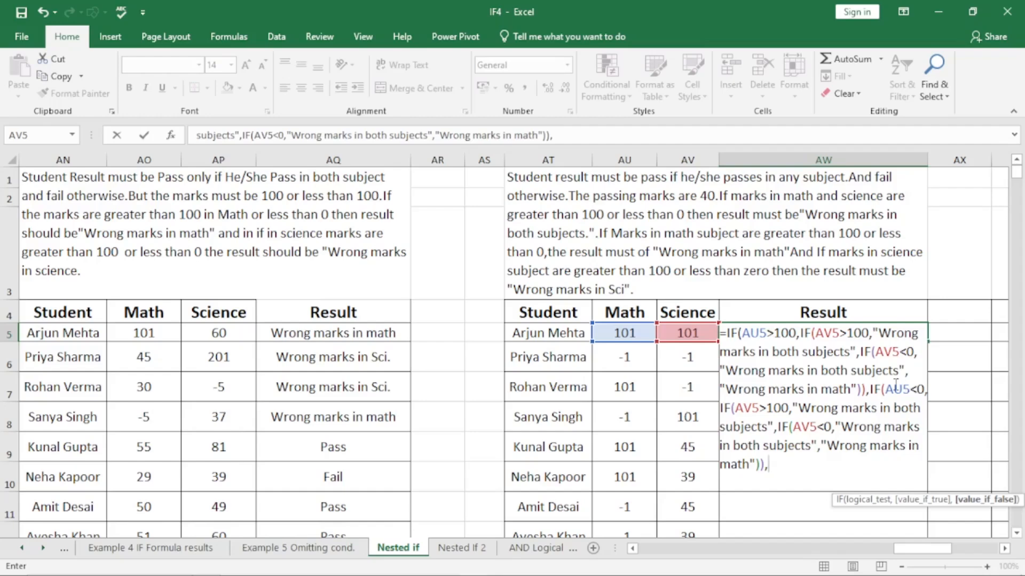
text(if)
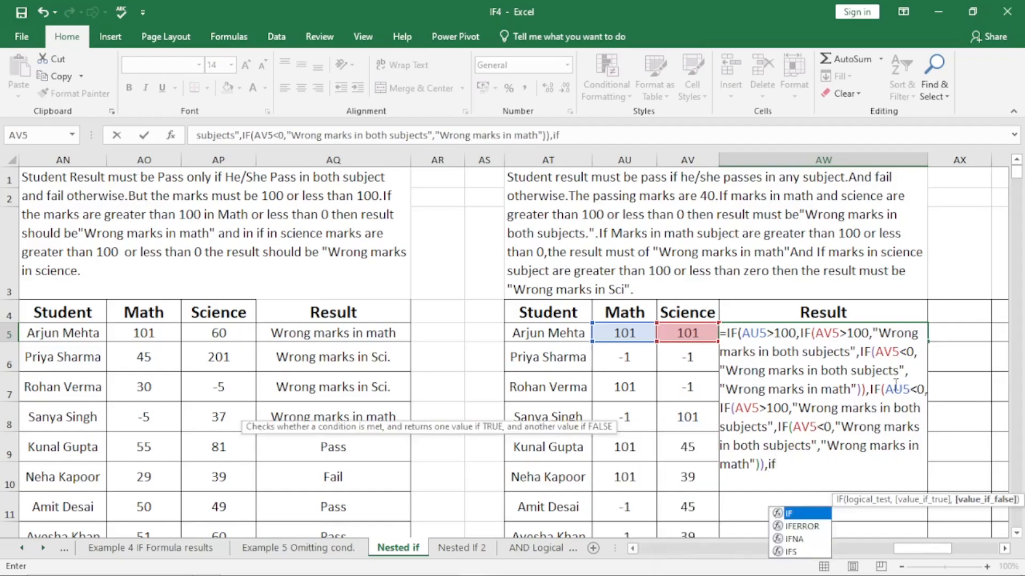
key(Tab)
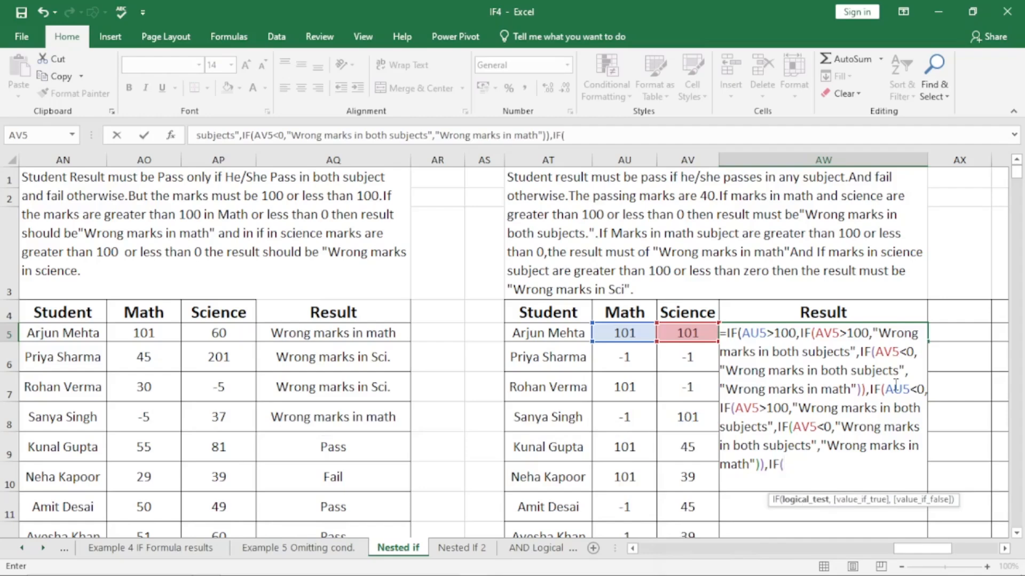
text(A)
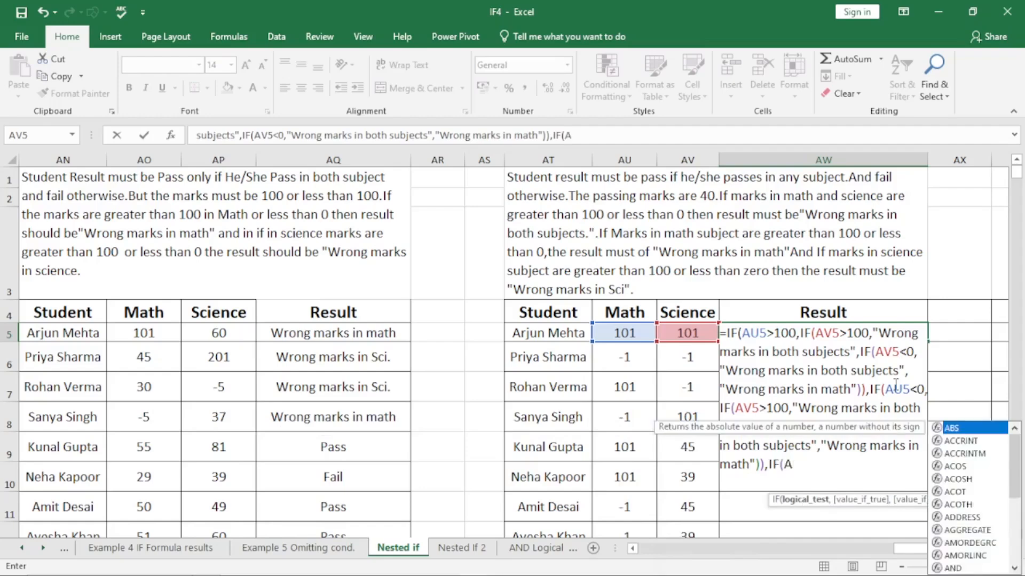
text(V5)
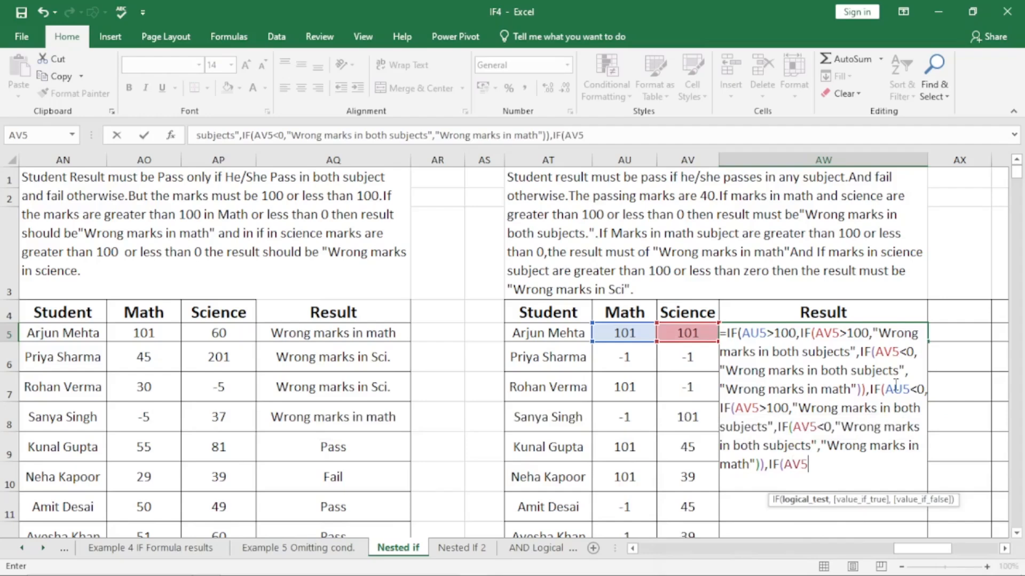
text(>100,)
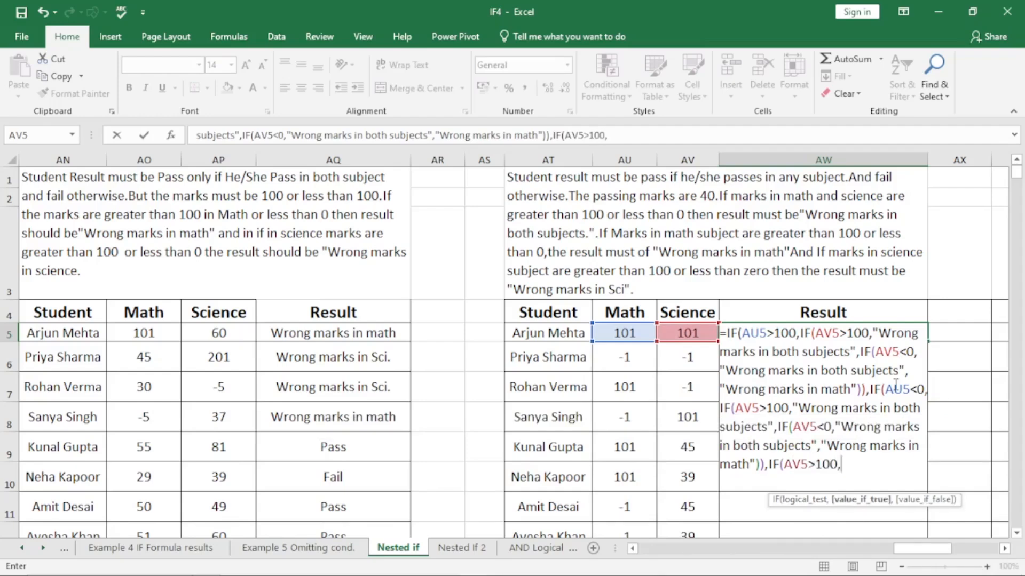
text("Wrong marks in Science)
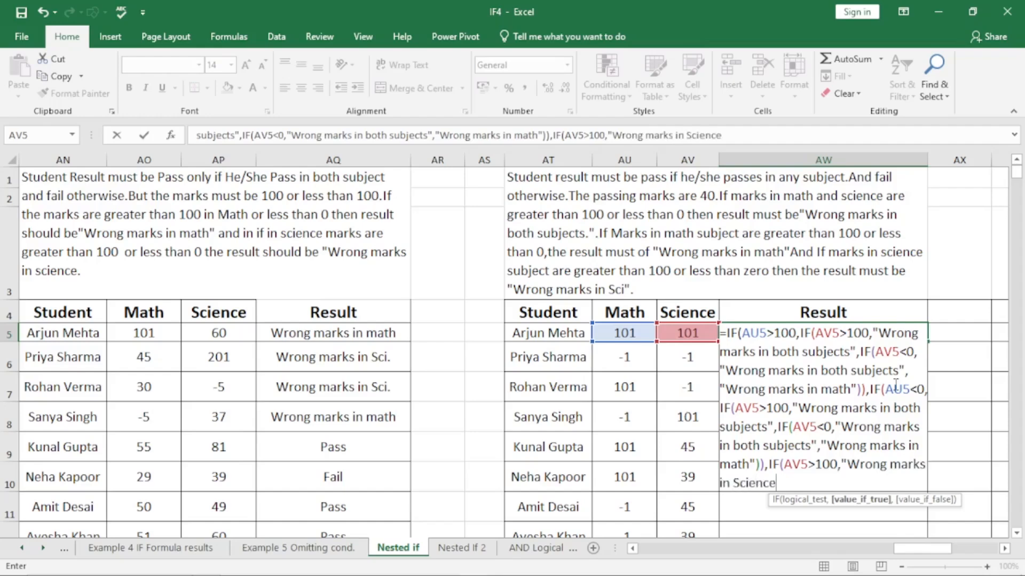
text(")
Nest an IF as that AV5>100 test's false value, testing AV5<0 and returning "Wrong marks in Science"
text(,)
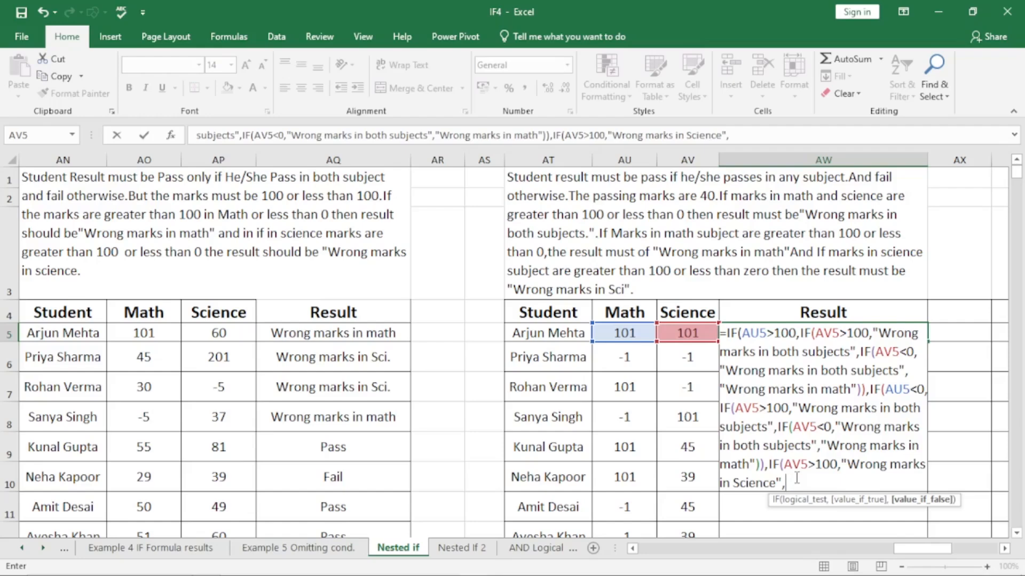
text(if)
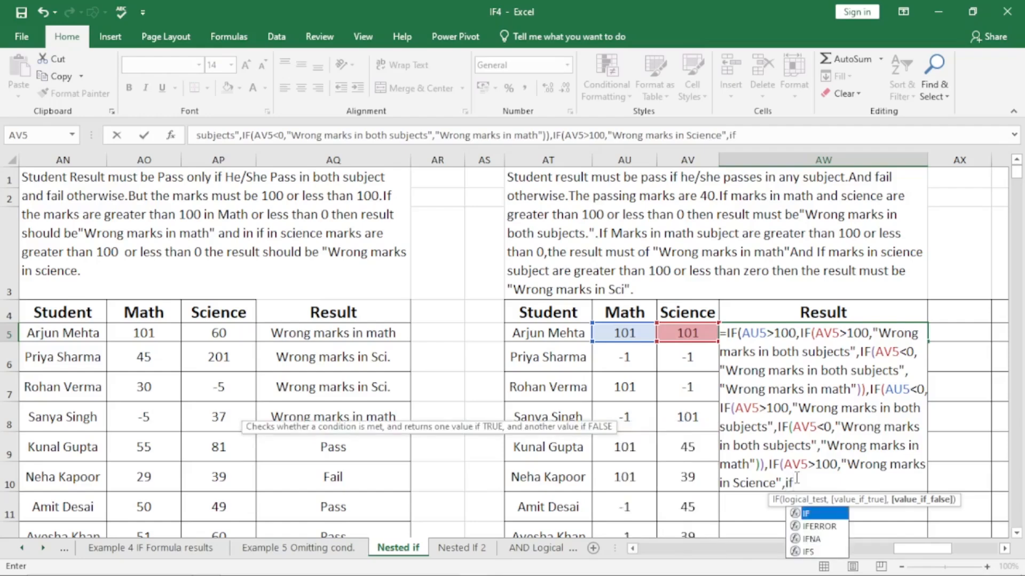
key(Tab)
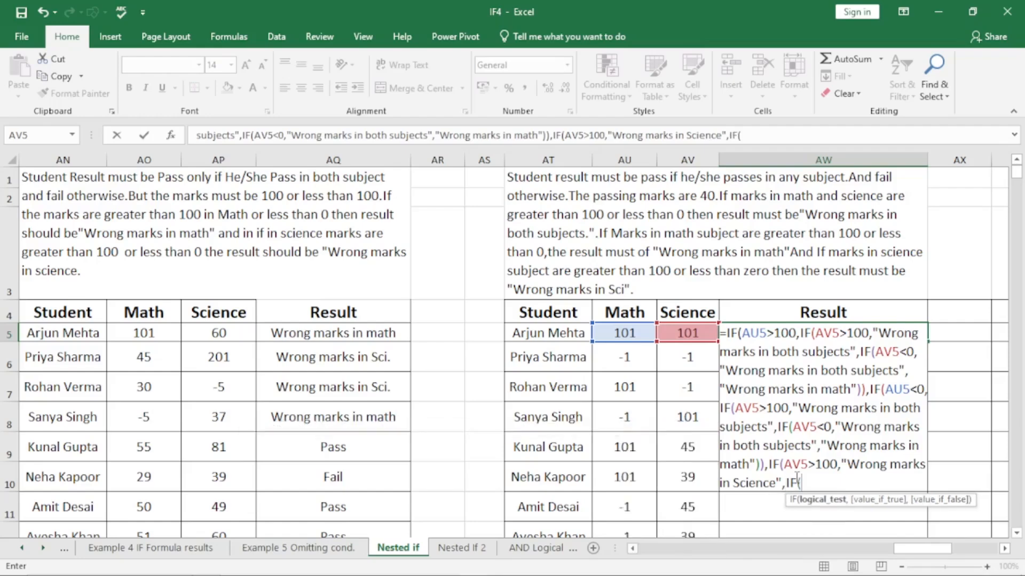
text(AV5<0)
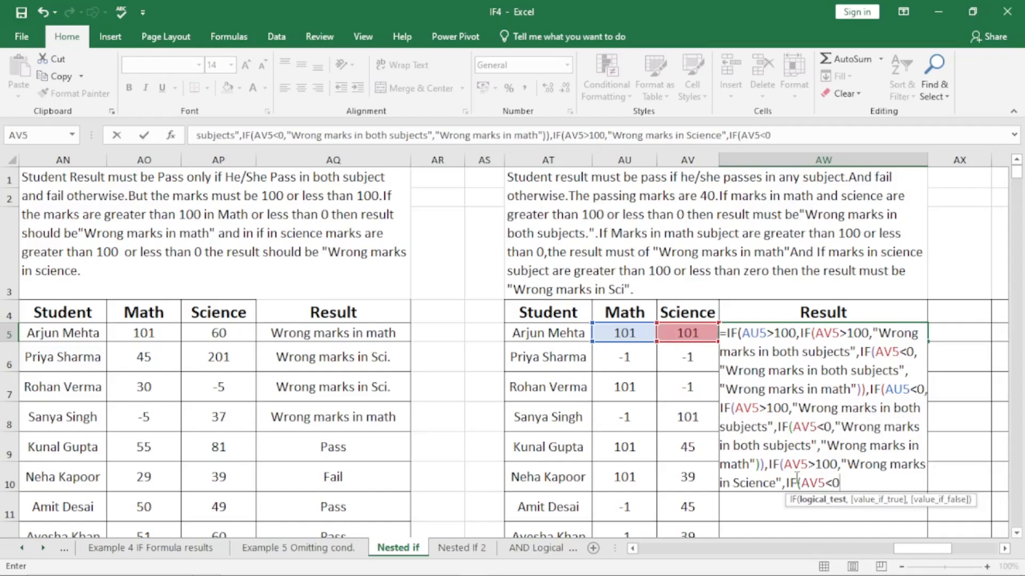
text(,")
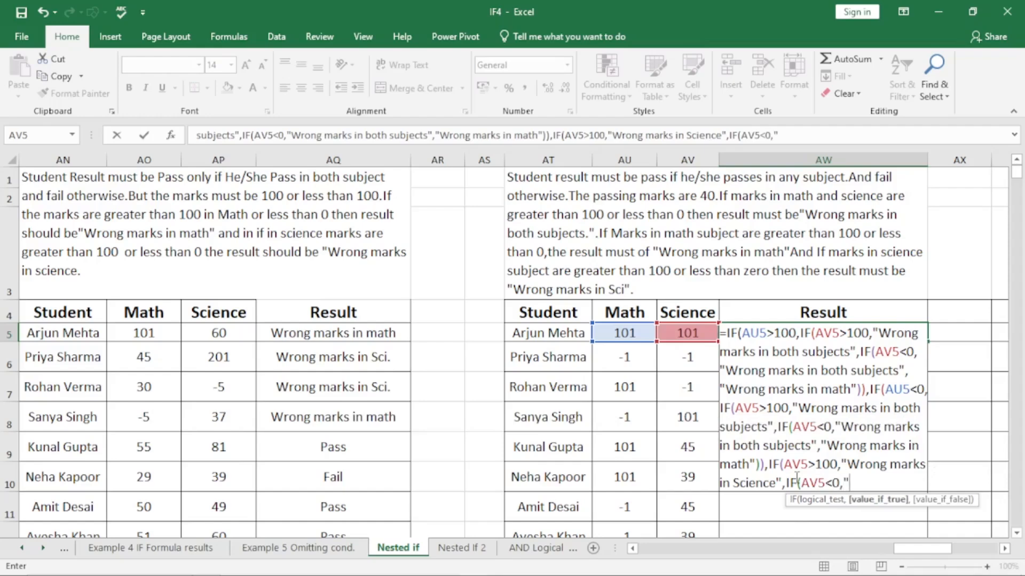
text(Wrong)
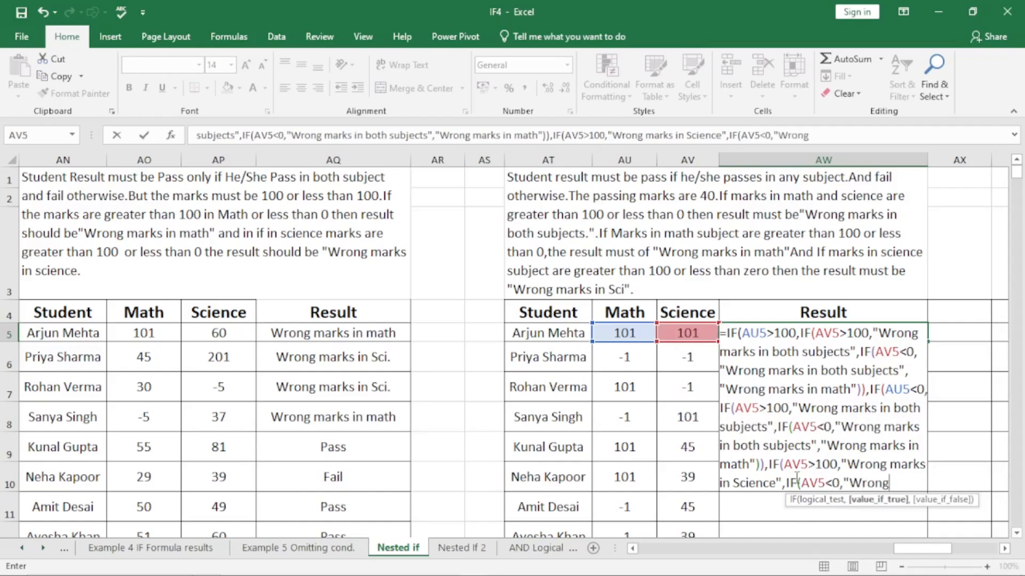
text( marks in)
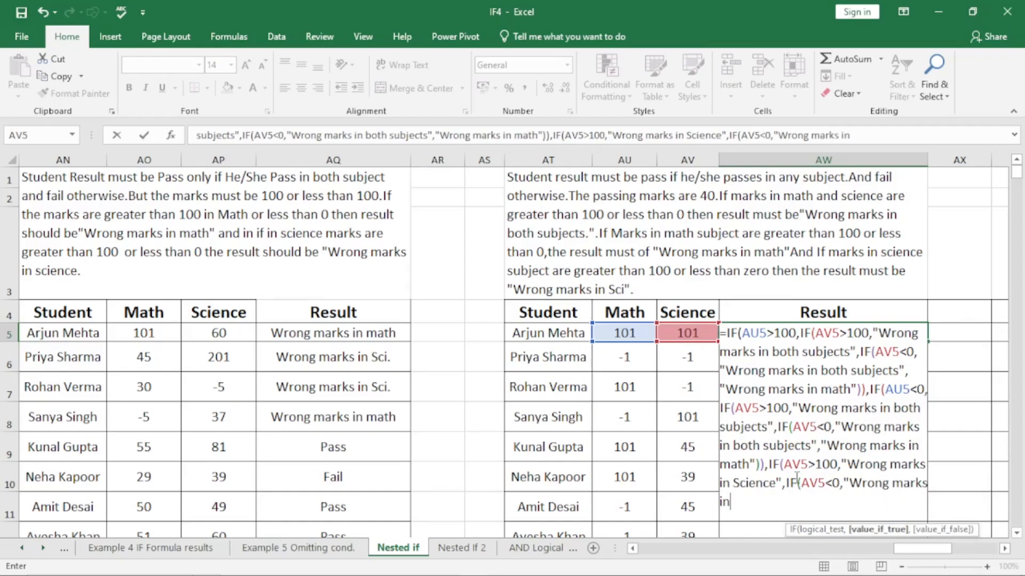
text( Science")
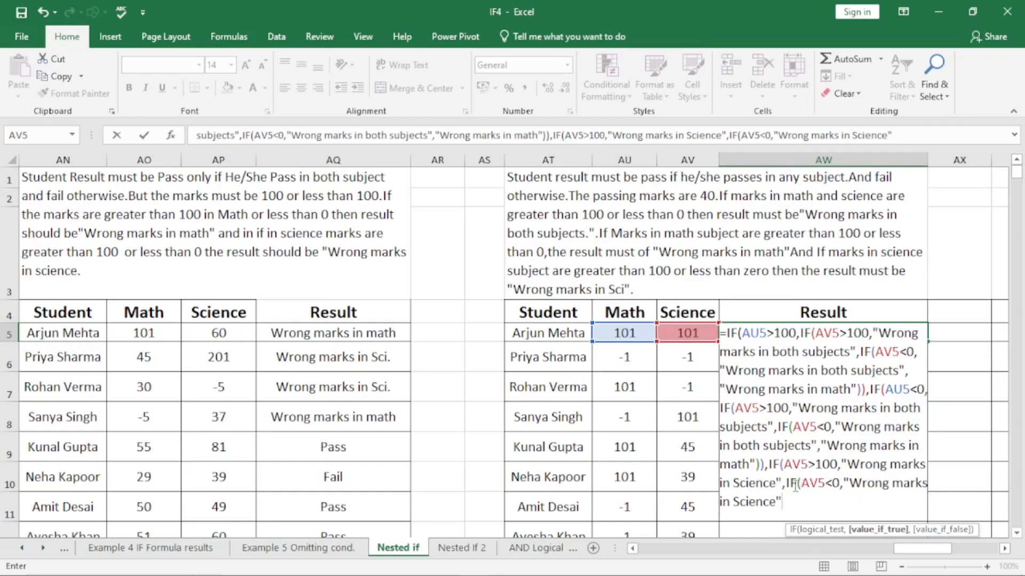
Add an IF as the last AV5<0 test's false value that tests AU5>=40 and returns "Pass"
text(,)
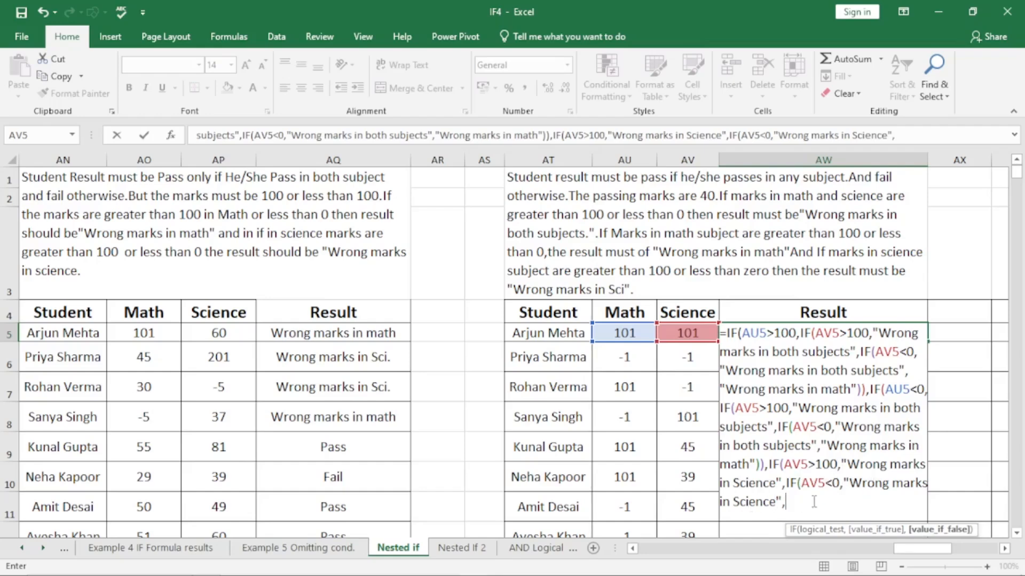
text(IF()
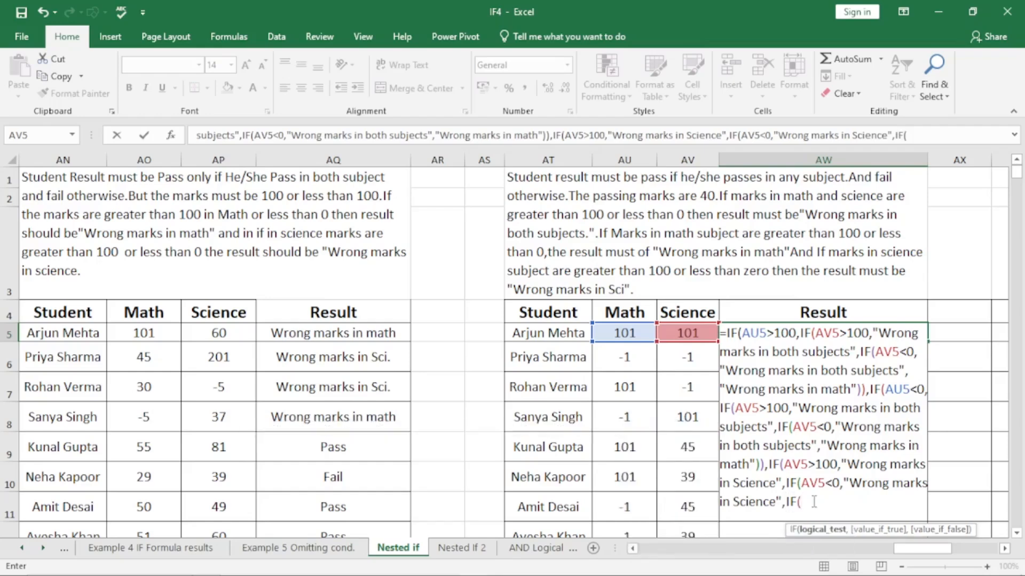
text(A)
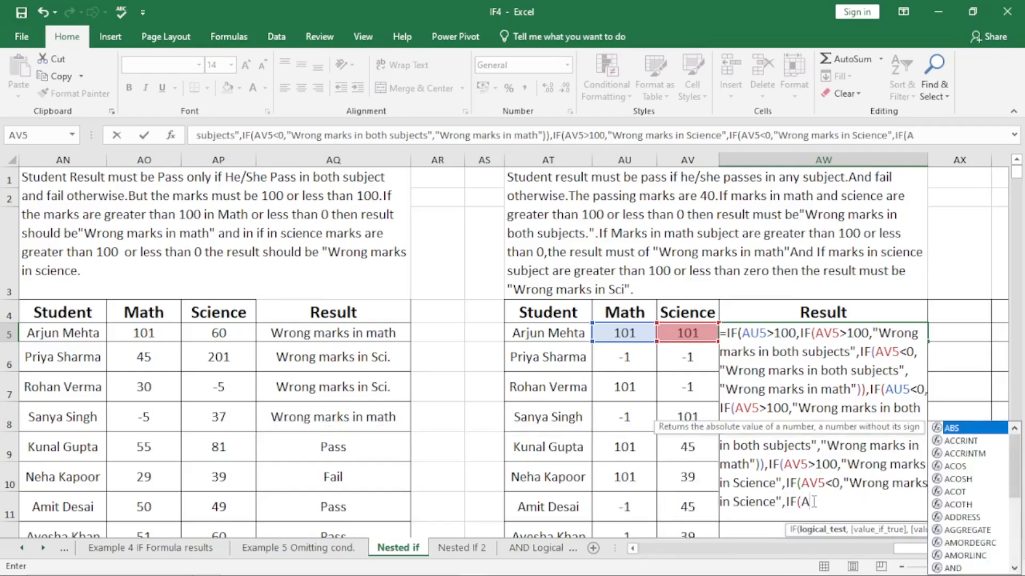
text(U5)
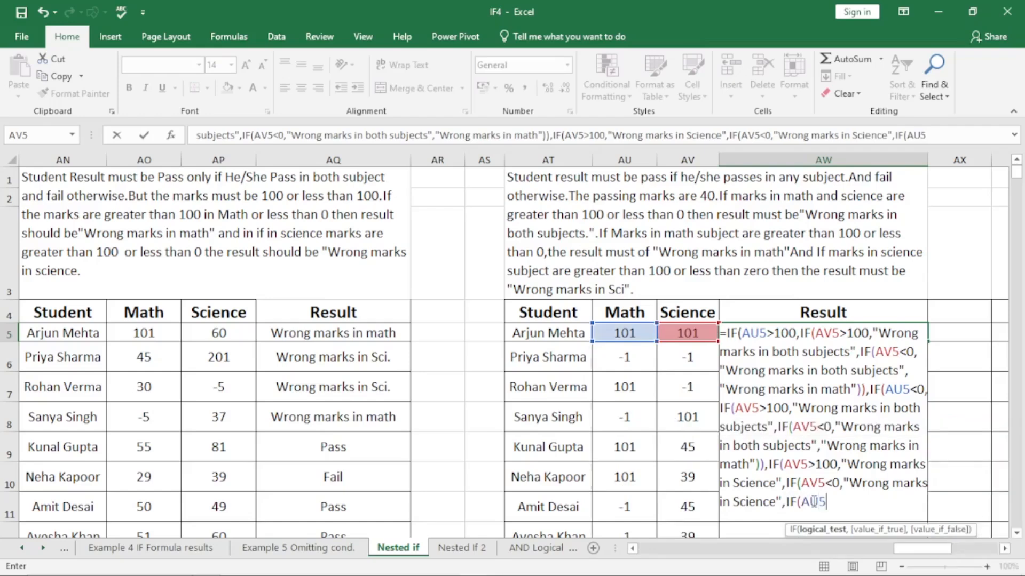
text(>=)
text(40)
text(,")
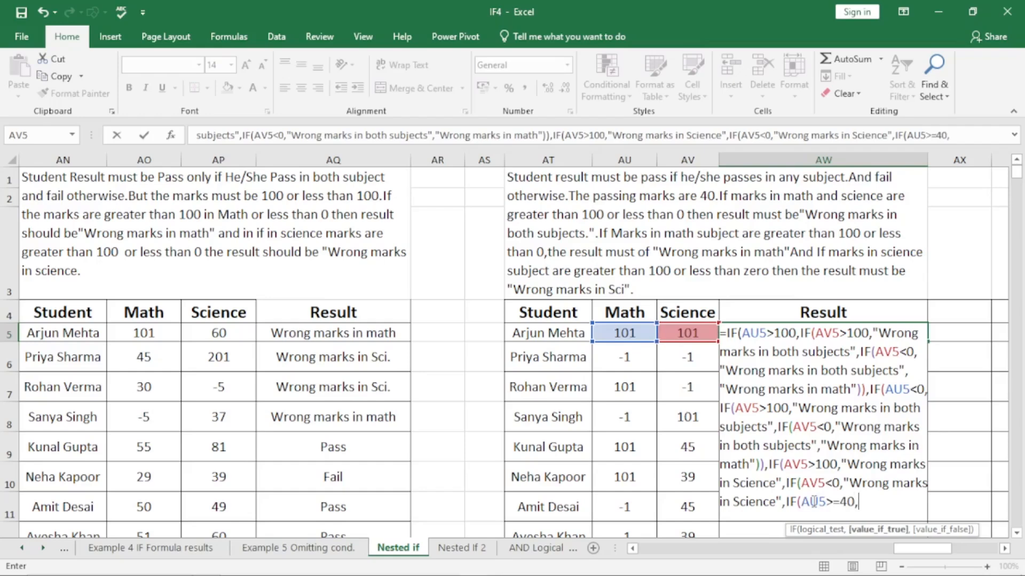
text(Pass",)
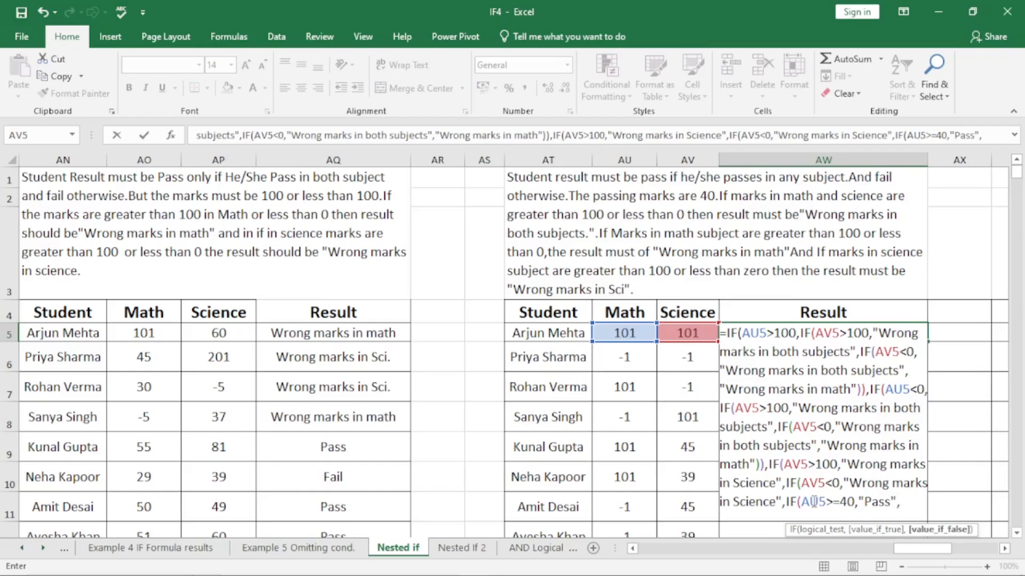
Nest a final IF as the AU5>=40 test's false value, testing AV5>=40 and returning "Pass" or otherwise "Fail"
text(if)
key(Tab)
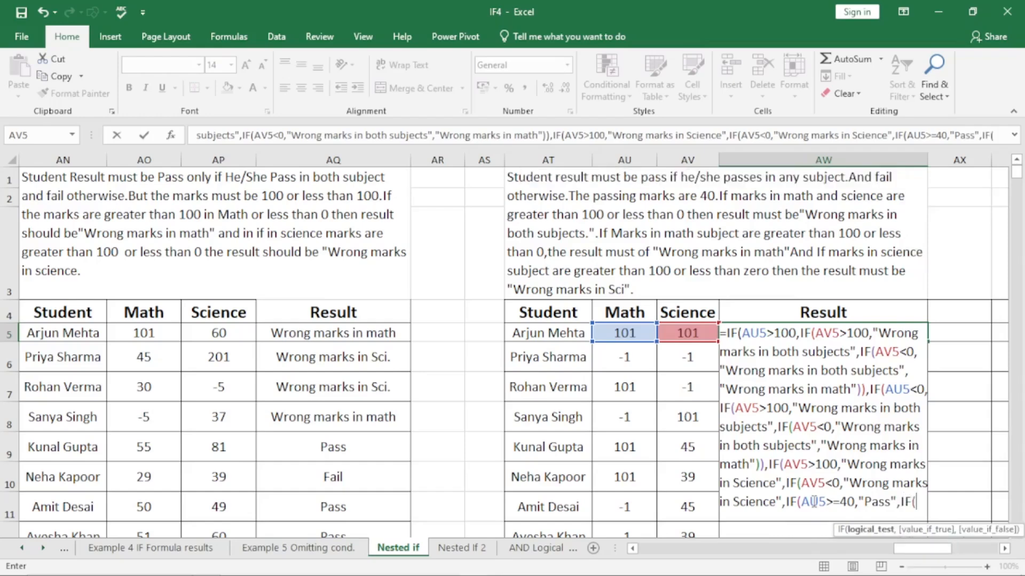
text(AV5)
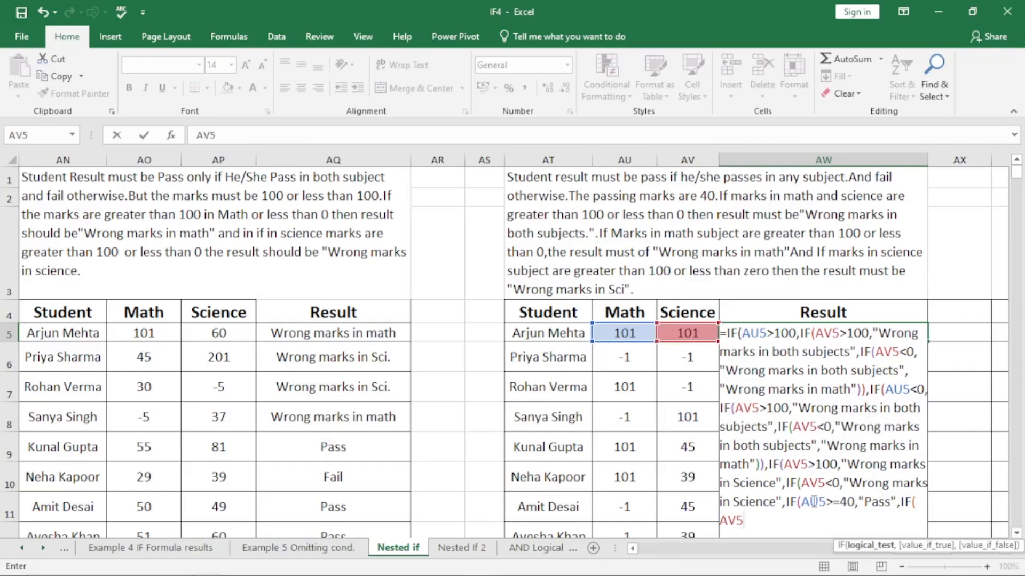
text(>=40,)
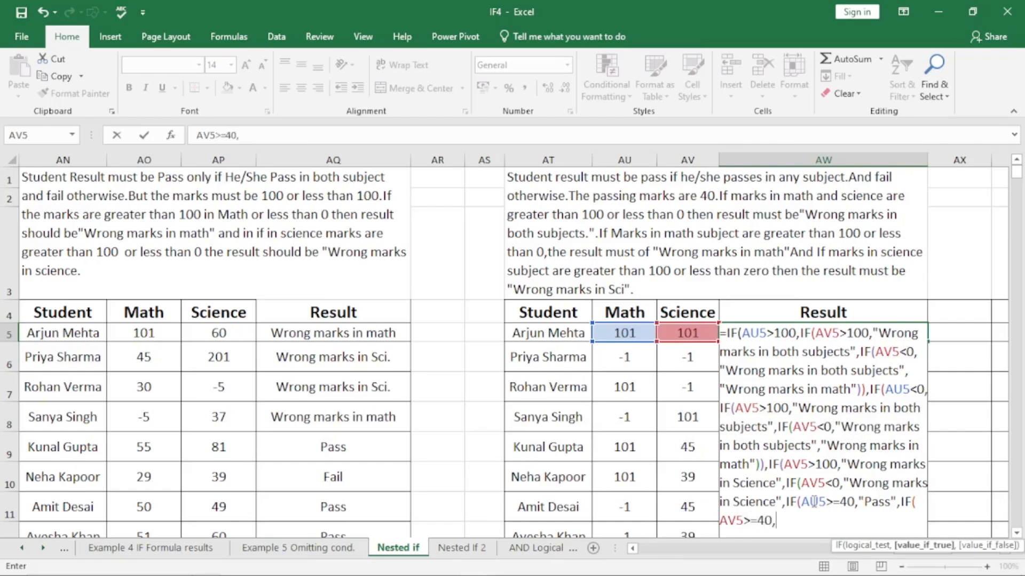
text("Pass","Fail")
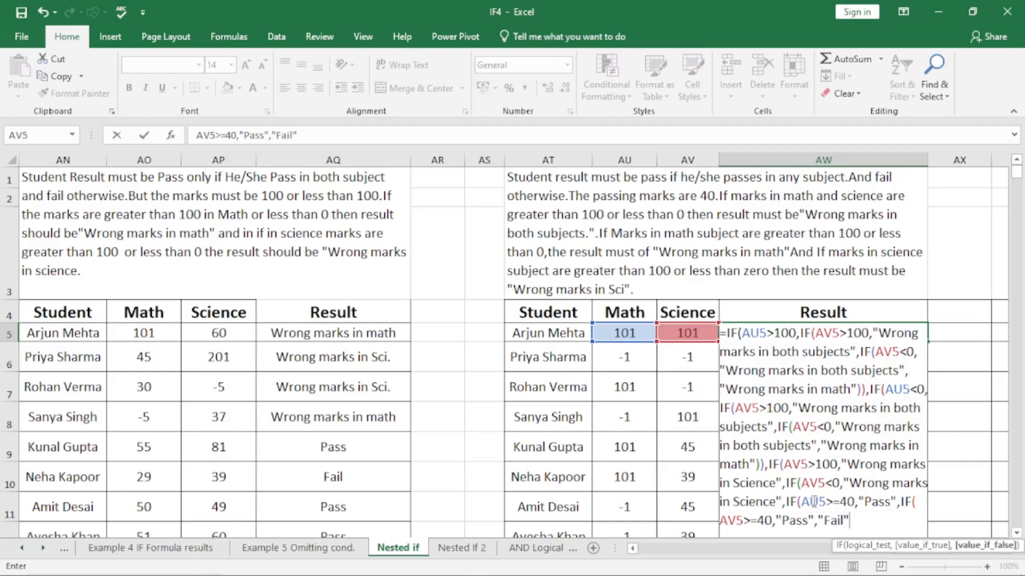
Close all six open IFs with parentheses and enter the completed formula in AW5
text())
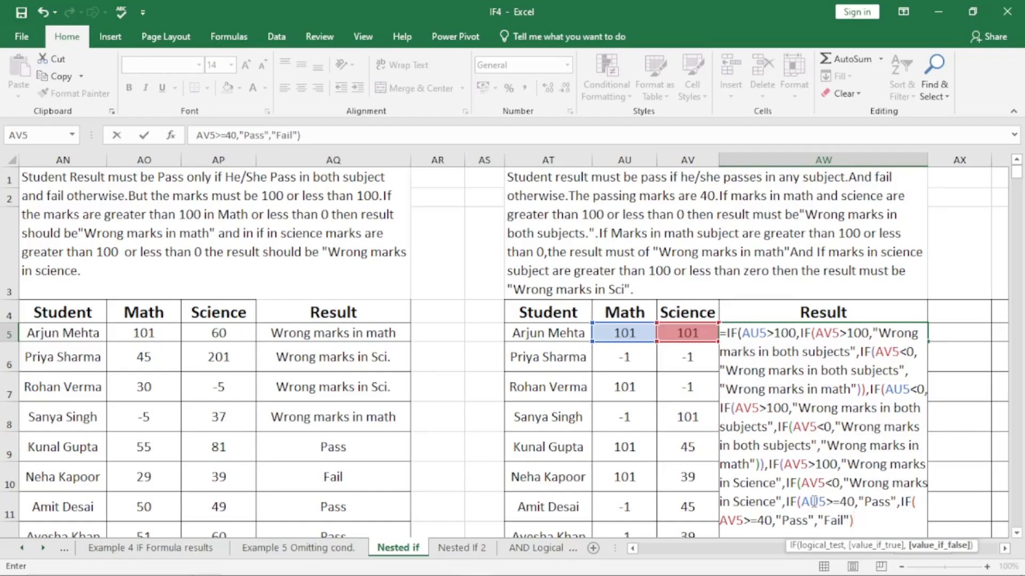
text()))
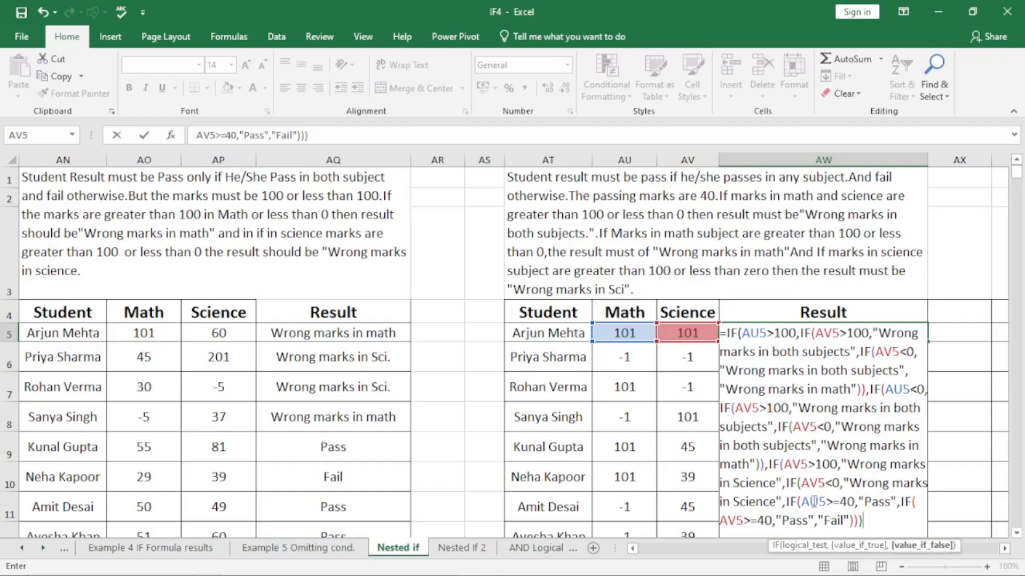
text())))
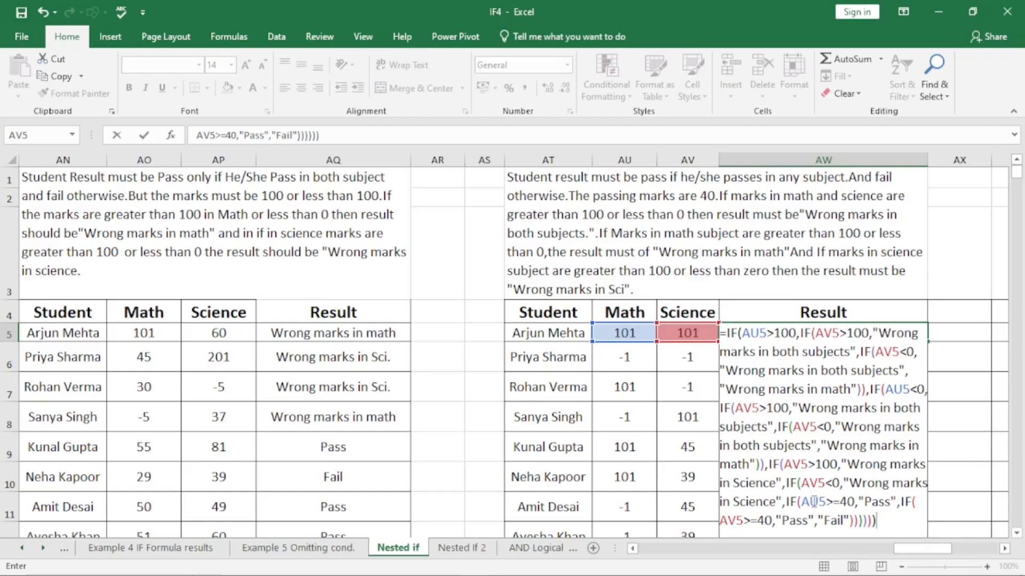
key(Return)
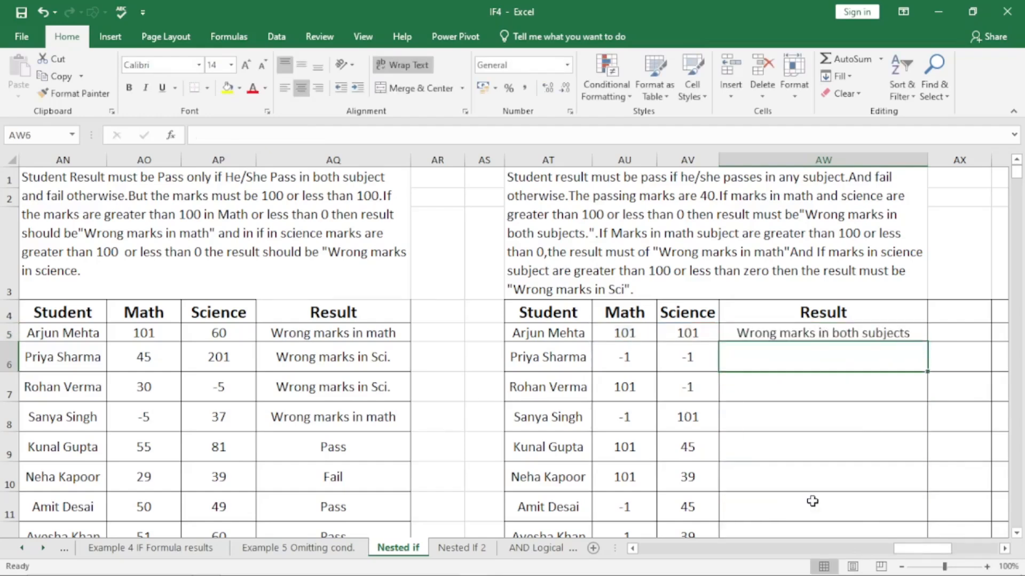
Fill the AW5 formula down the Result column through AW19
click(781, 337)
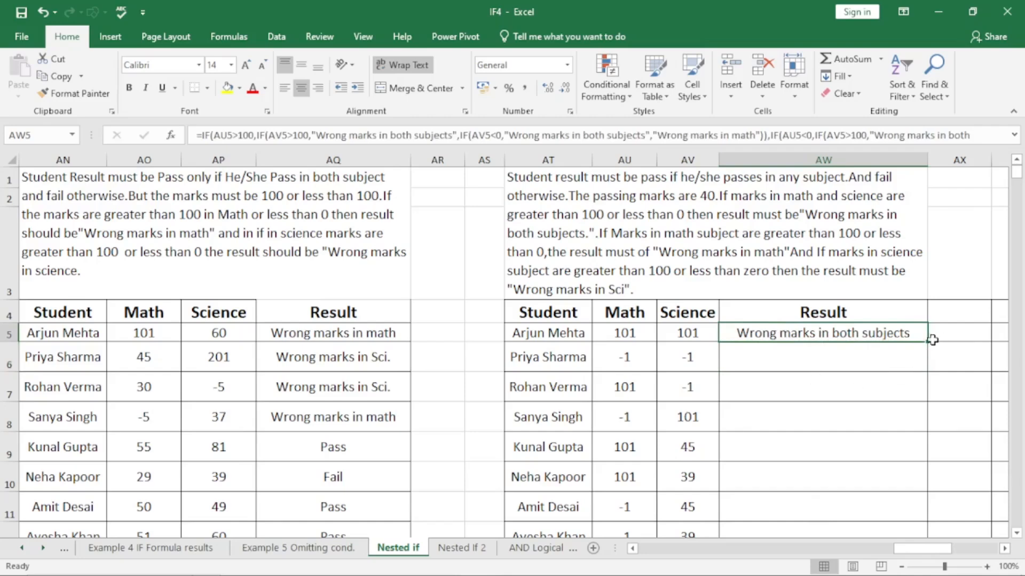
drag(929, 343, 925, 425)
scroll(1011, 528, down, 4)
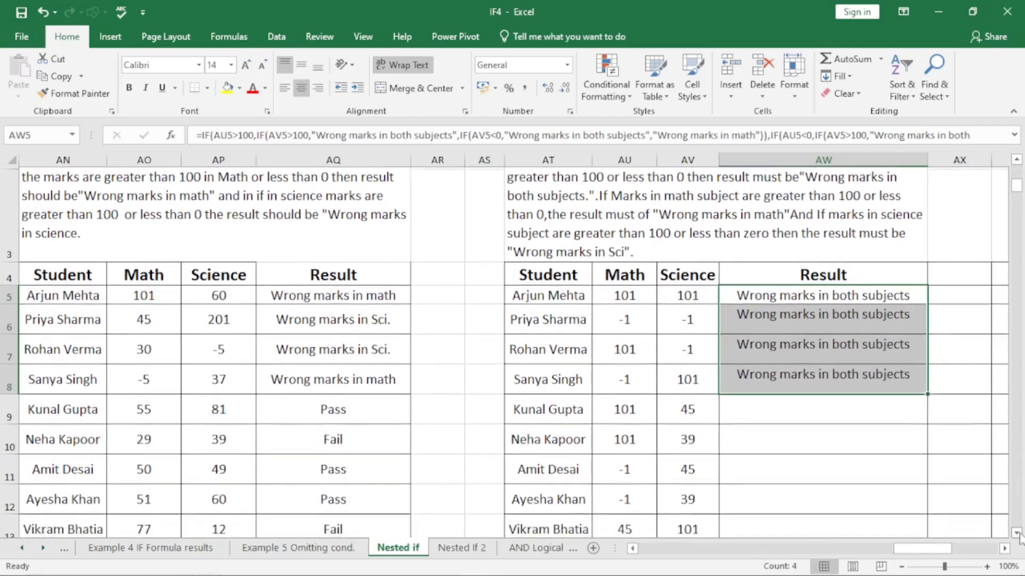
drag(928, 277, 928, 309)
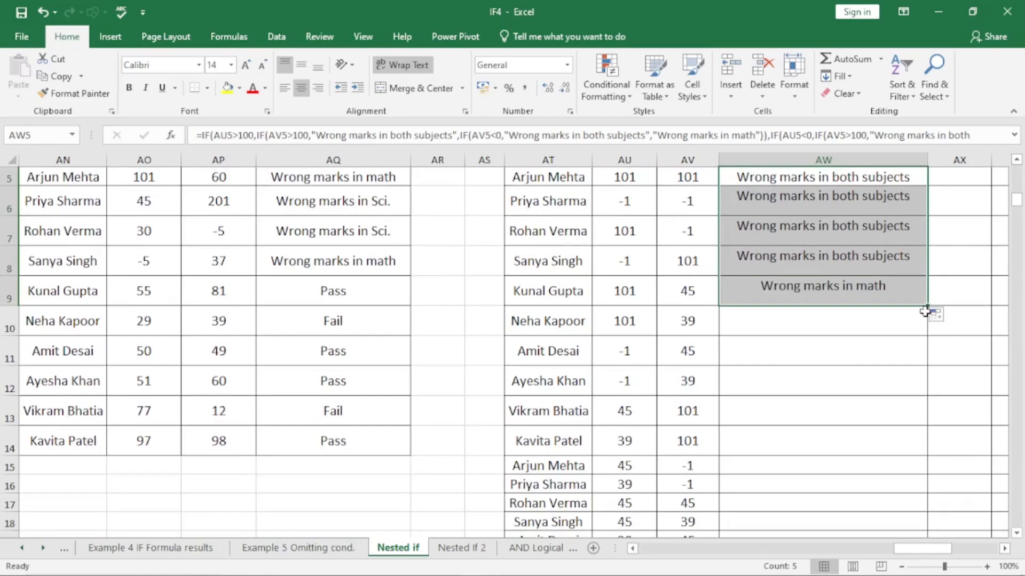
drag(928, 306, 923, 357)
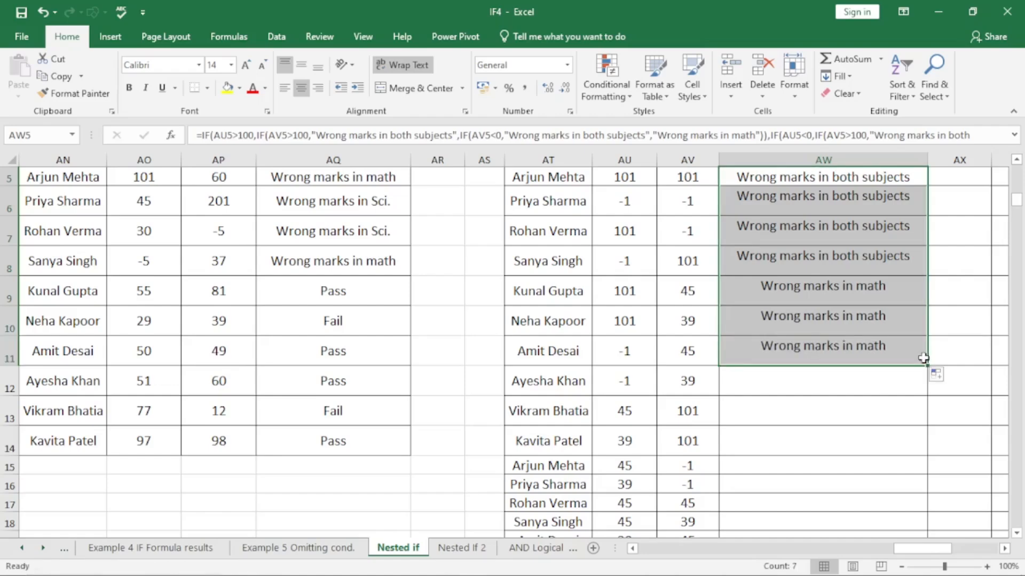
drag(927, 365, 926, 487)
scroll(937, 395, down, 3)
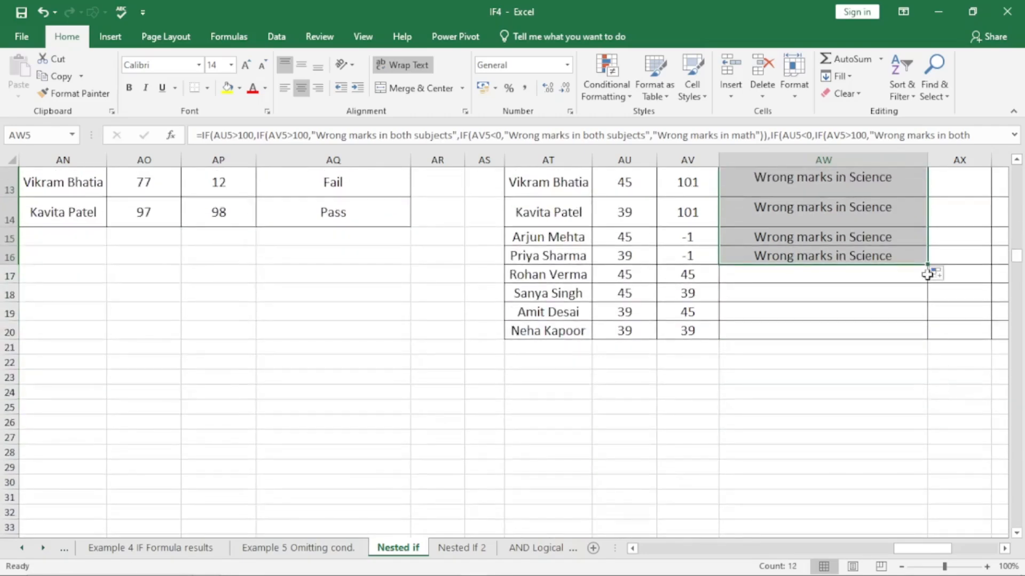
drag(928, 265, 927, 304)
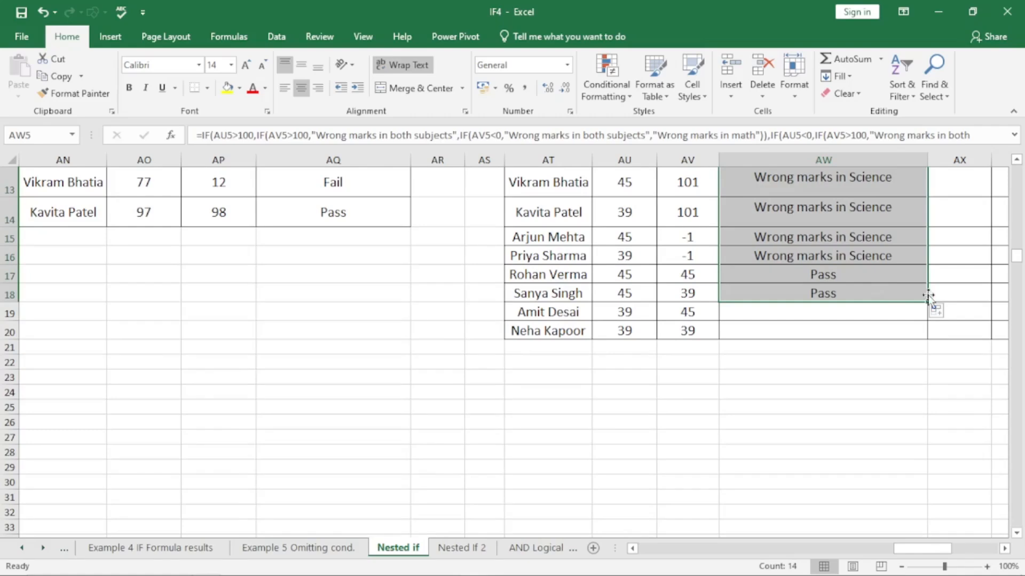
mouse_move(926, 303)
mouse_down()
mouse_move(930, 329)
mouse_move(930, 320)
mouse_up()
Undo the last move of the filled Result cells in column AW
click(842, 330)
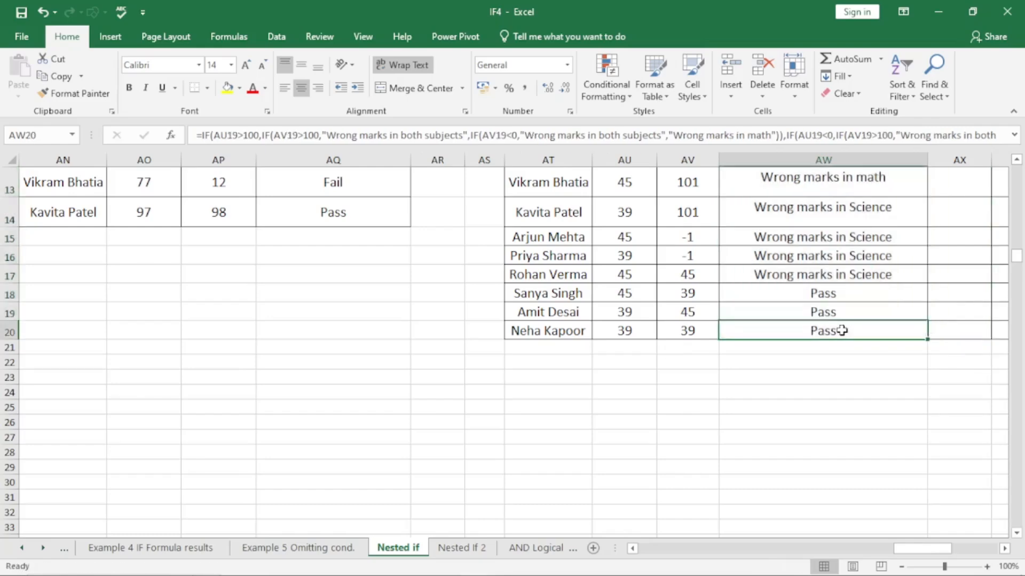
click(834, 311)
key(ctrl+z)
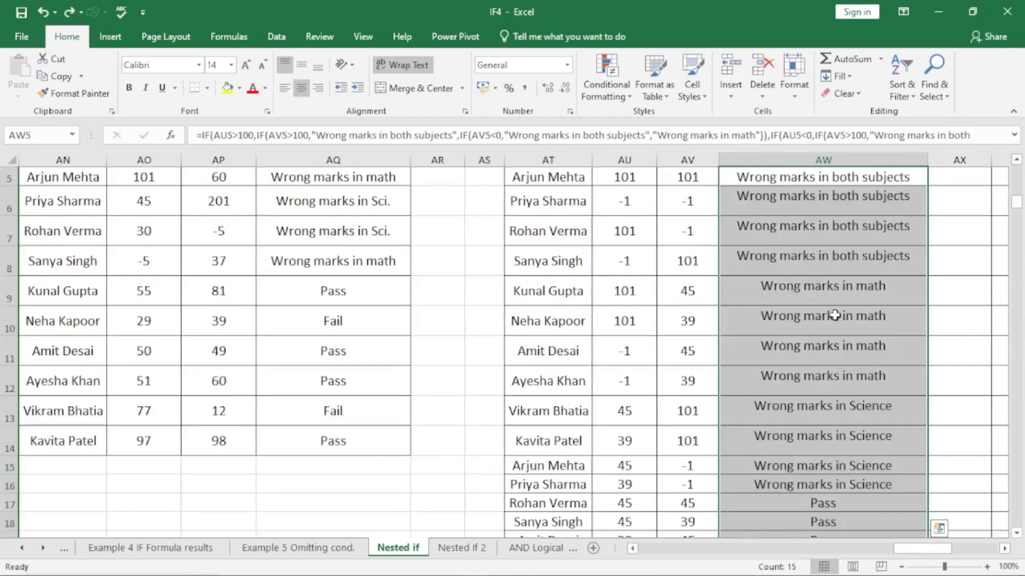
Fill the AW5 formula down the Result column through AW20 and review the results against the marks
scroll(845, 265, up, 2)
click(863, 332)
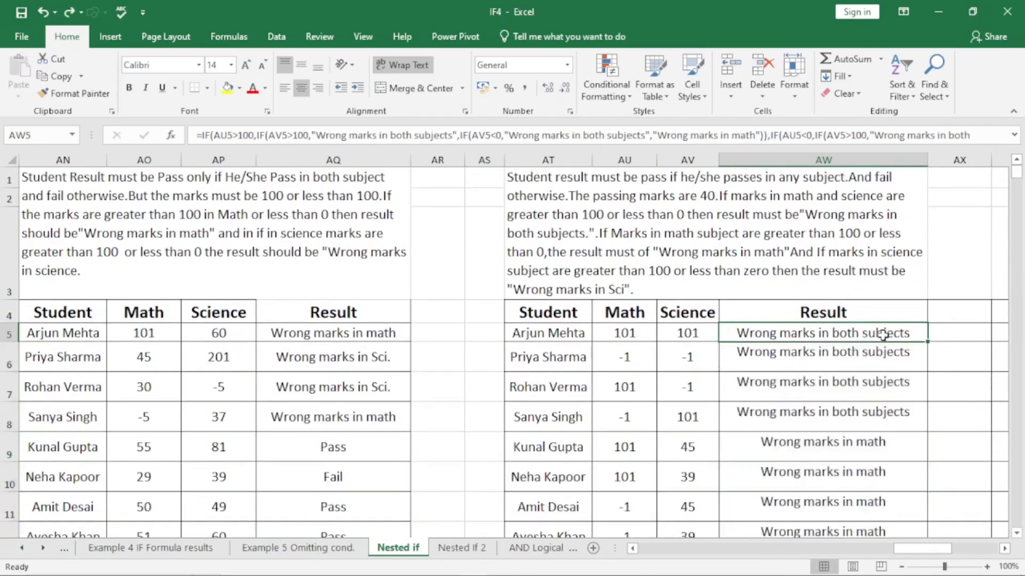
mouse_move(929, 345)
mouse_down()
mouse_move(923, 534)
mouse_move(920, 517)
mouse_up()
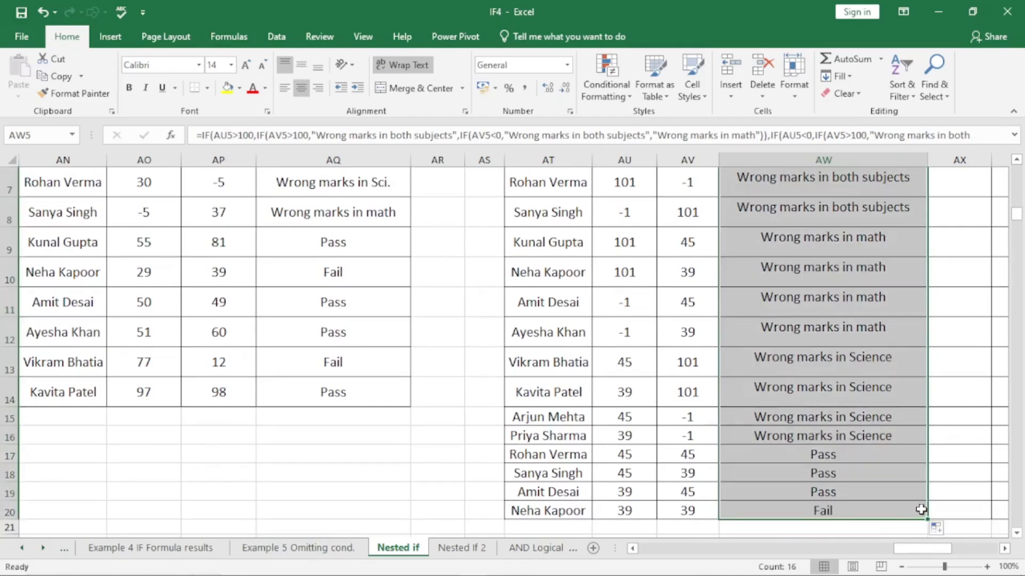
click(874, 508)
scroll(892, 474, down, 3)
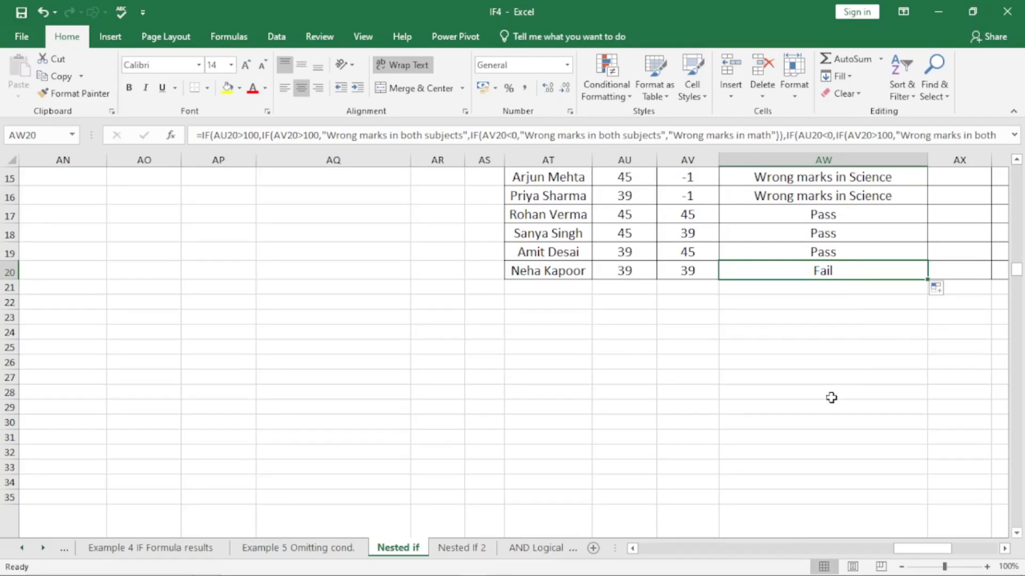
scroll(681, 382, up, 3)
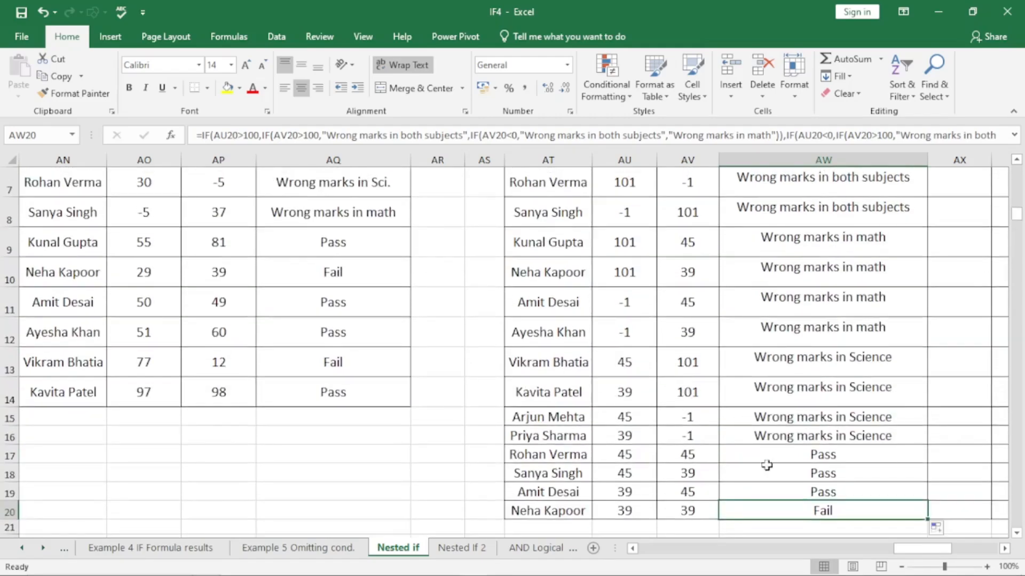
click(821, 463)
click(819, 479)
scroll(812, 418, up, 2)
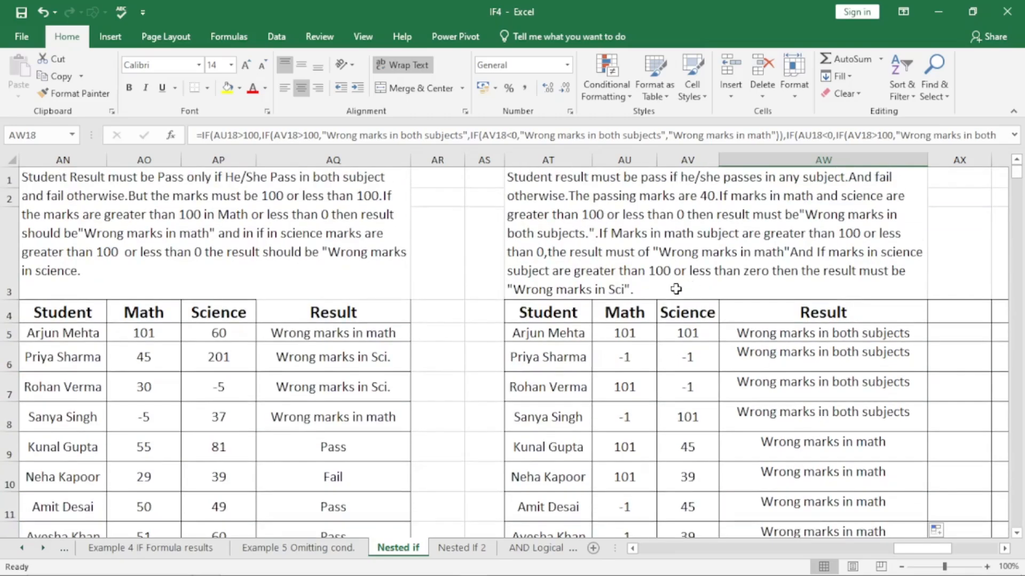
Start an IF formula in BC5, the Result column of the both-subjects table, with the logical test BA5>100
click(1005, 550)
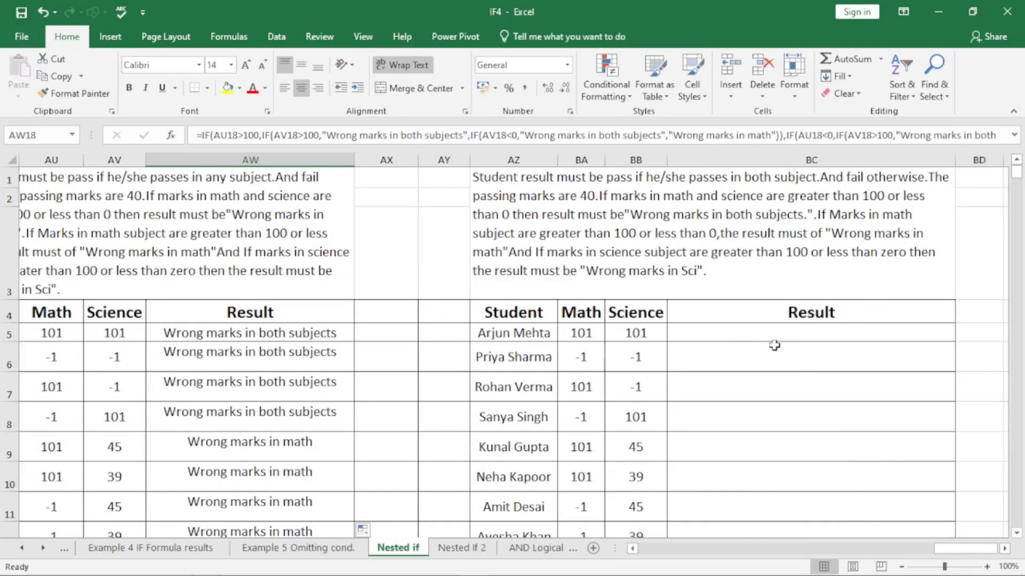
click(732, 330)
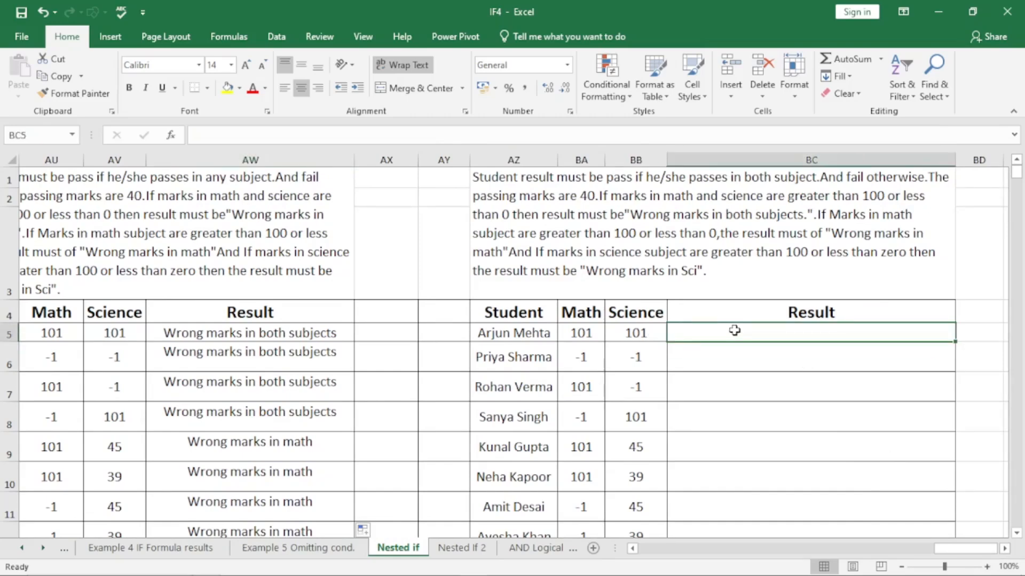
text(=if)
key(Tab)
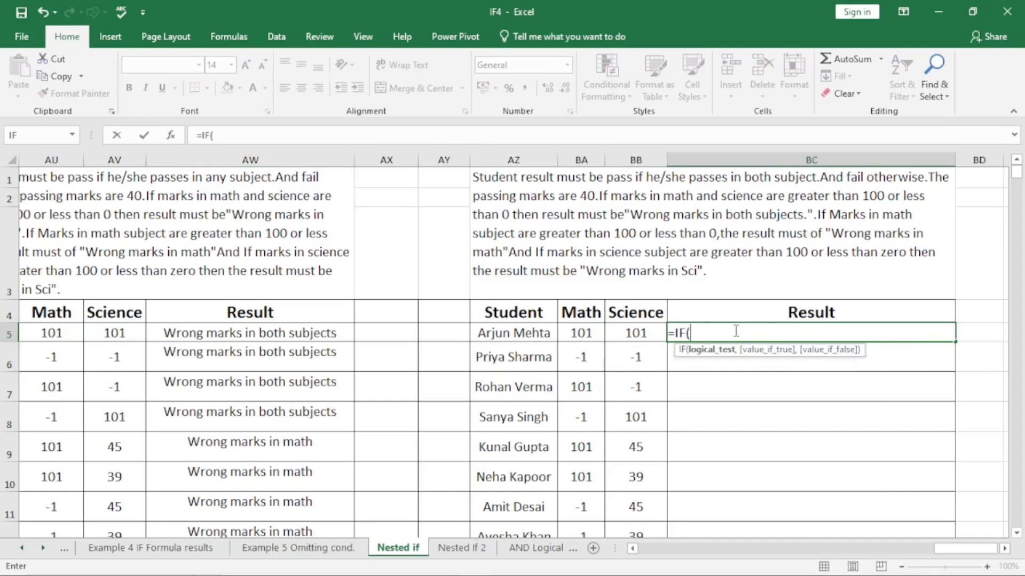
click(582, 333)
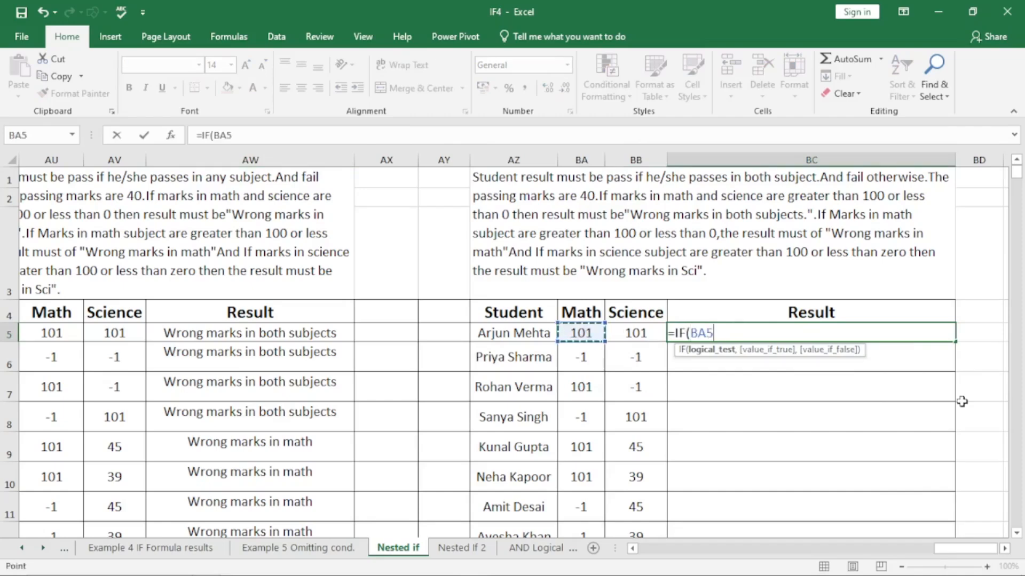
text(>100,)
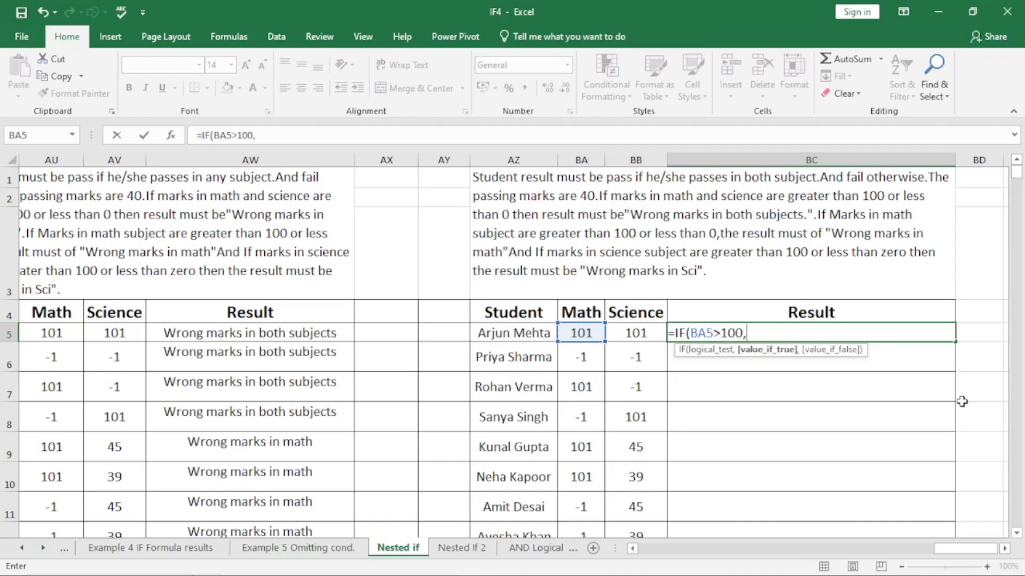
Nest an IF as the BA5>100 test's true value, testing BB5>100 and returning "Wrong marks in both subjects"
text(if)
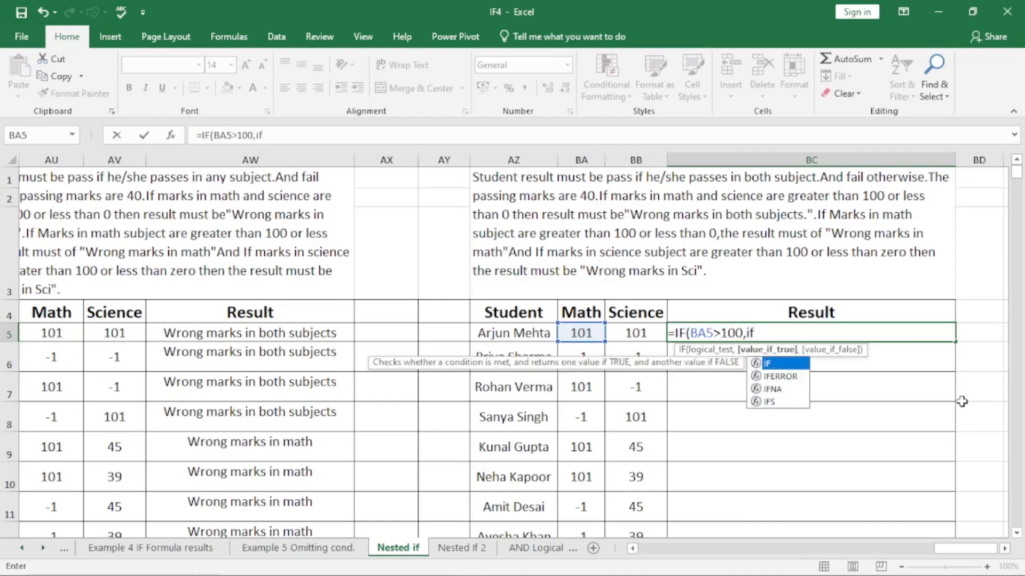
key(Tab)
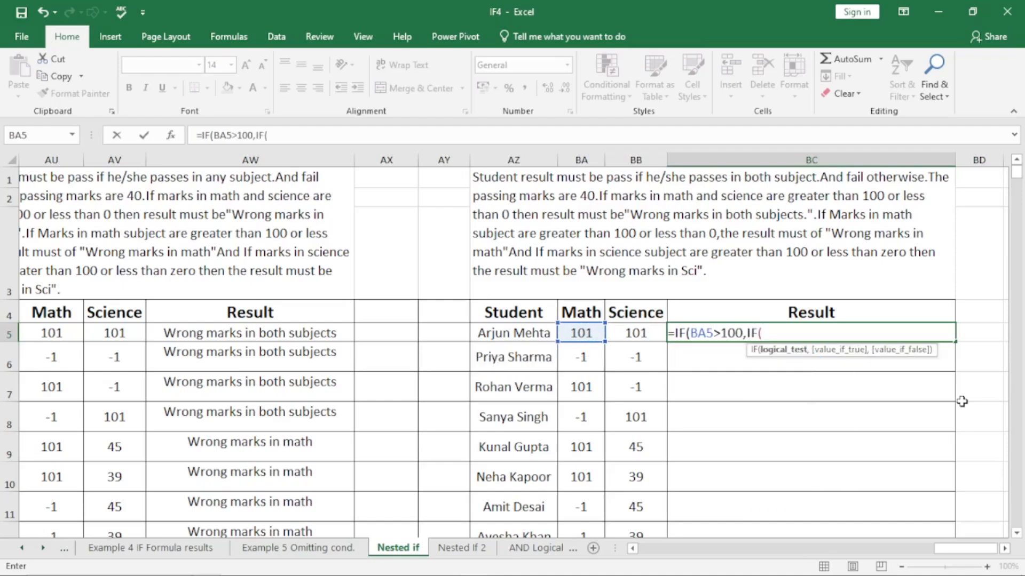
click(635, 336)
text(>100)
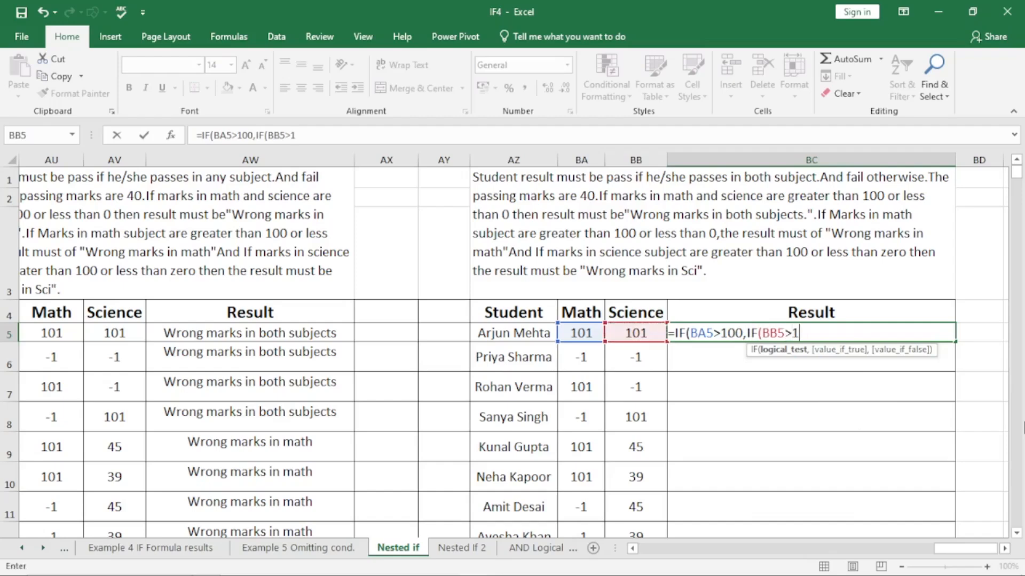
text(,"Wrong marks in both subjects)
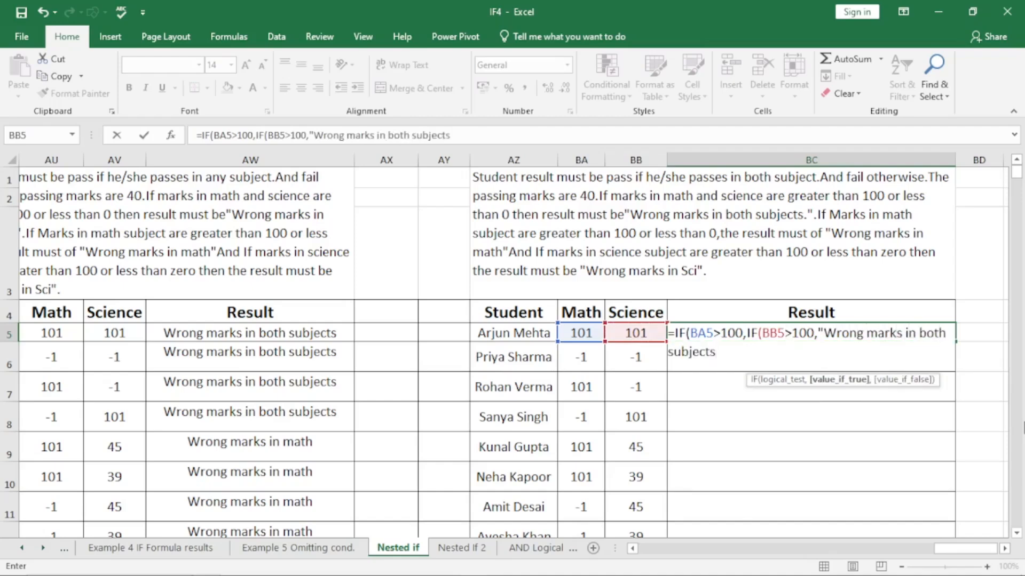
text(",)
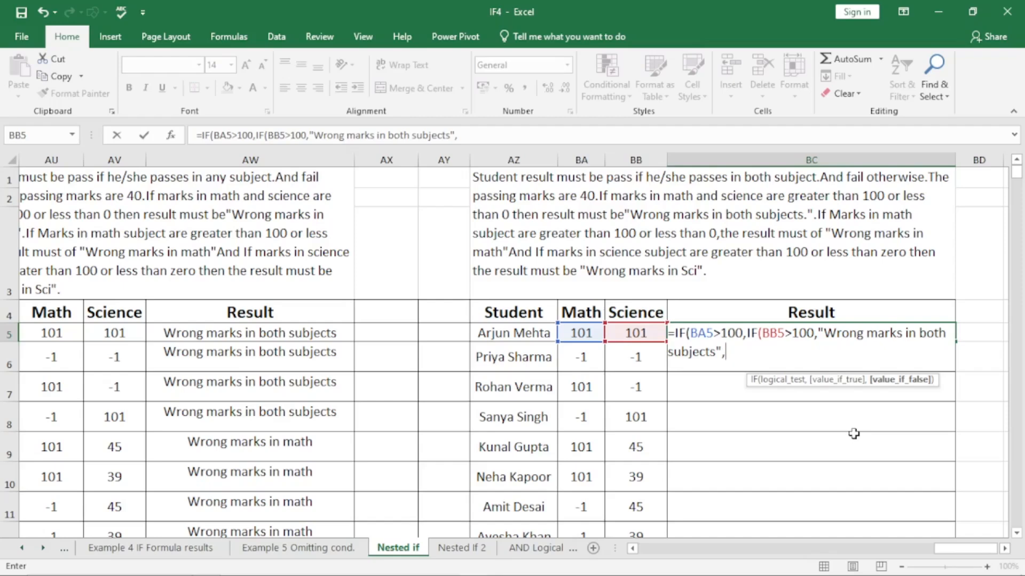
Nest an IF testing BB5<0 that returns "Wrong marks in both subjects" or otherwise "Wrong marks in math", and close both inner IFs
text(IF(BB5)
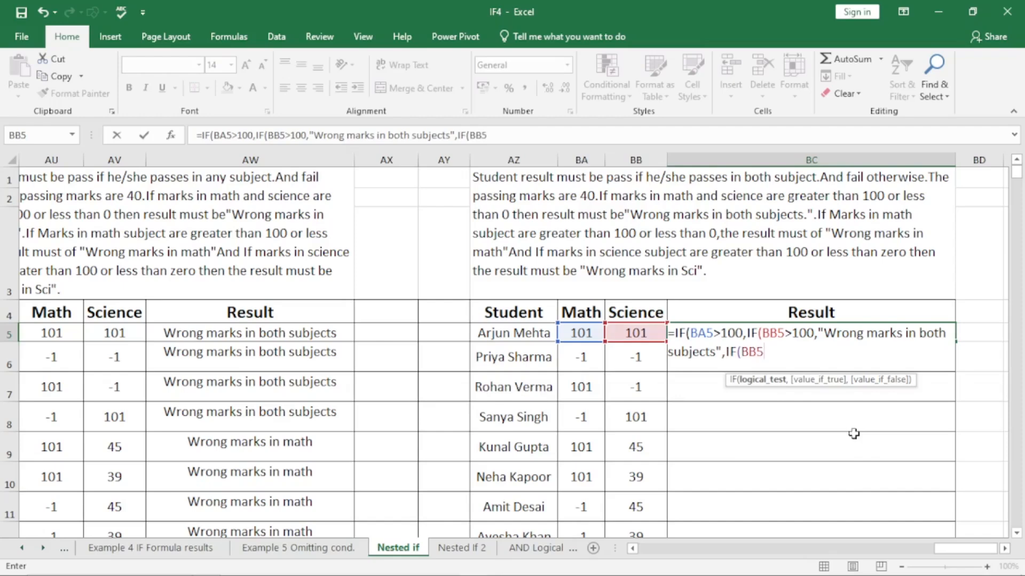
text(<0,"Wrong marks in both subjects)
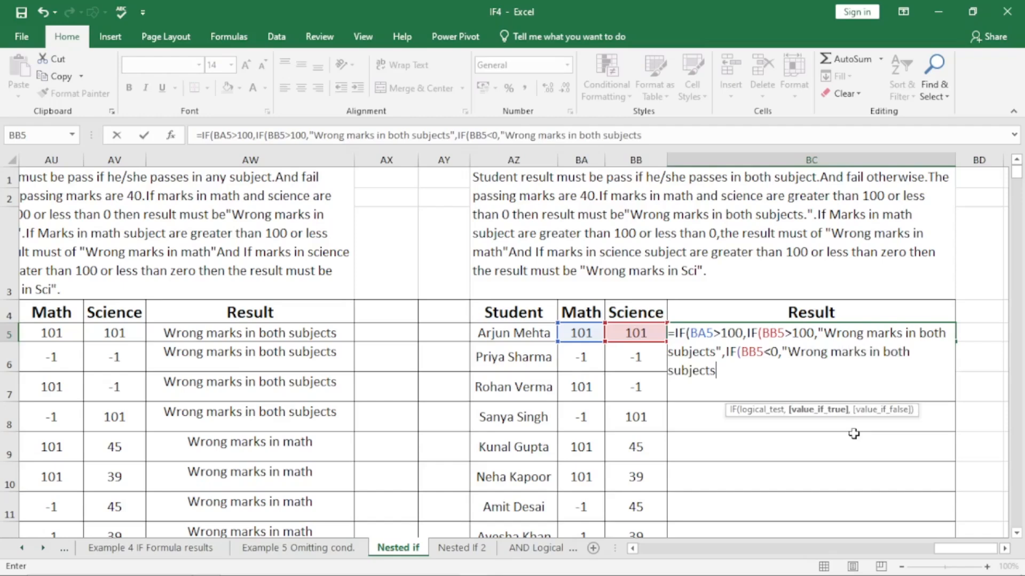
text(")
text(,"Wrong marks in math")),if)
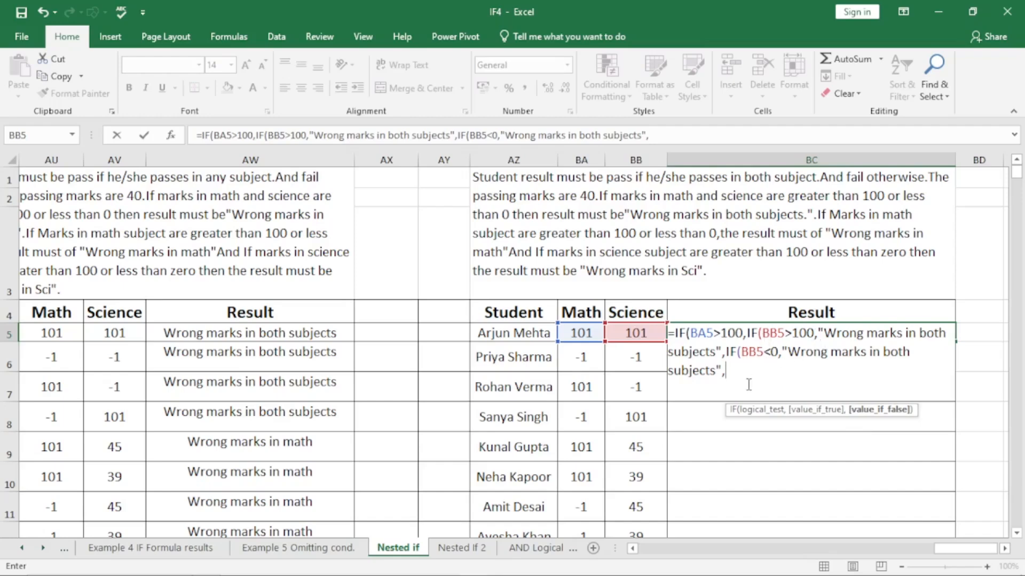
text("Wrong marks in)
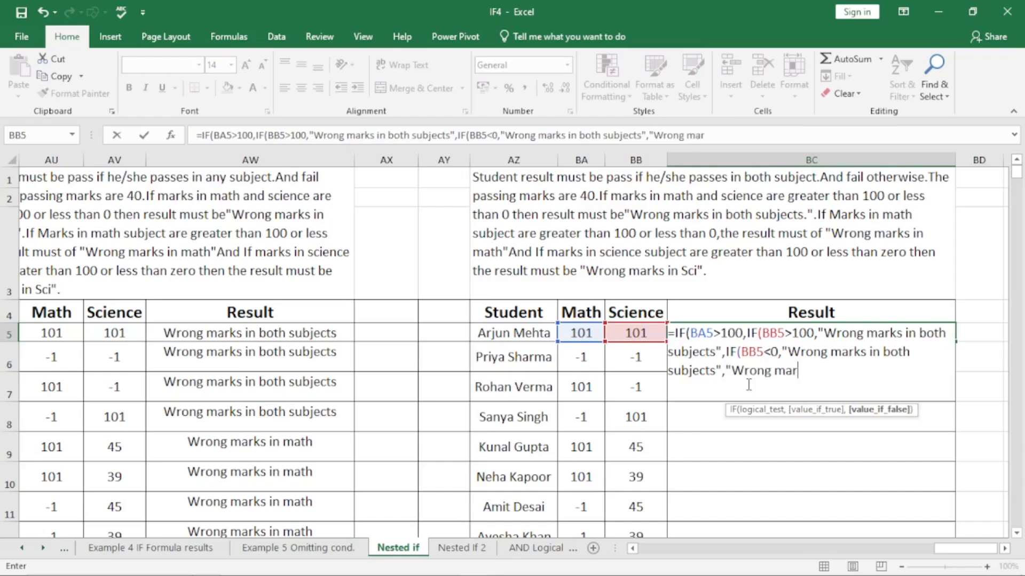
text( math)
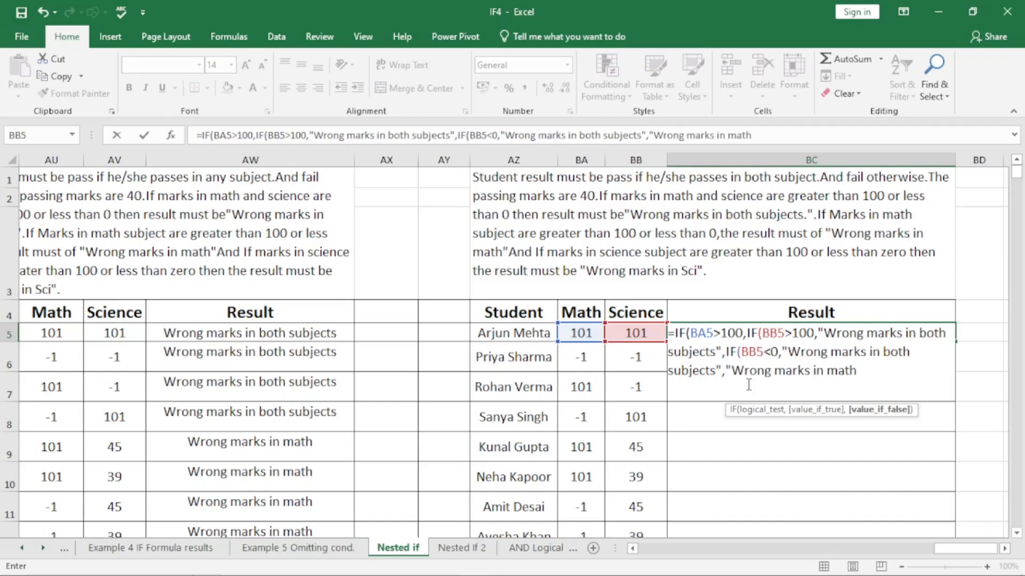
text("))
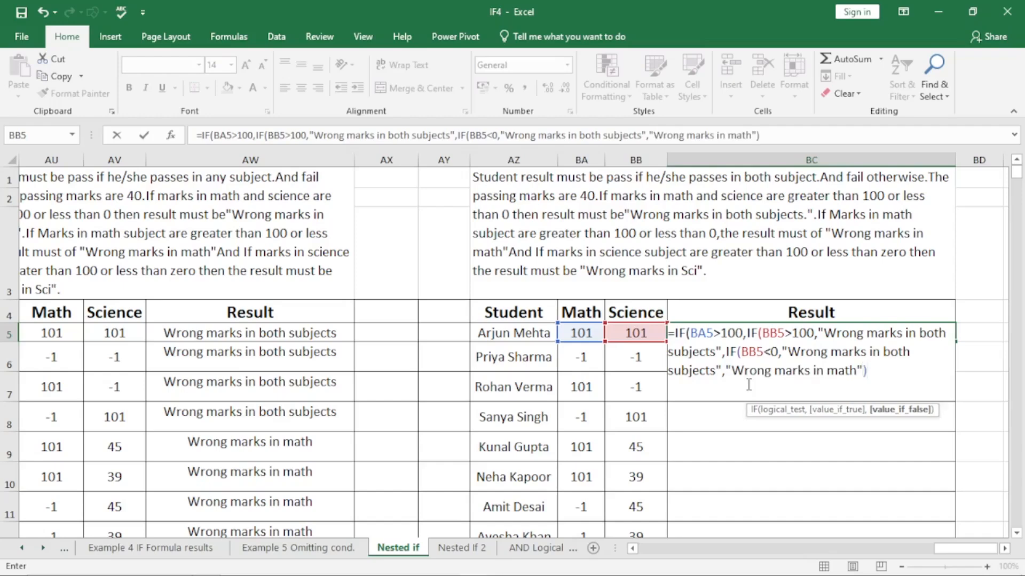
text())
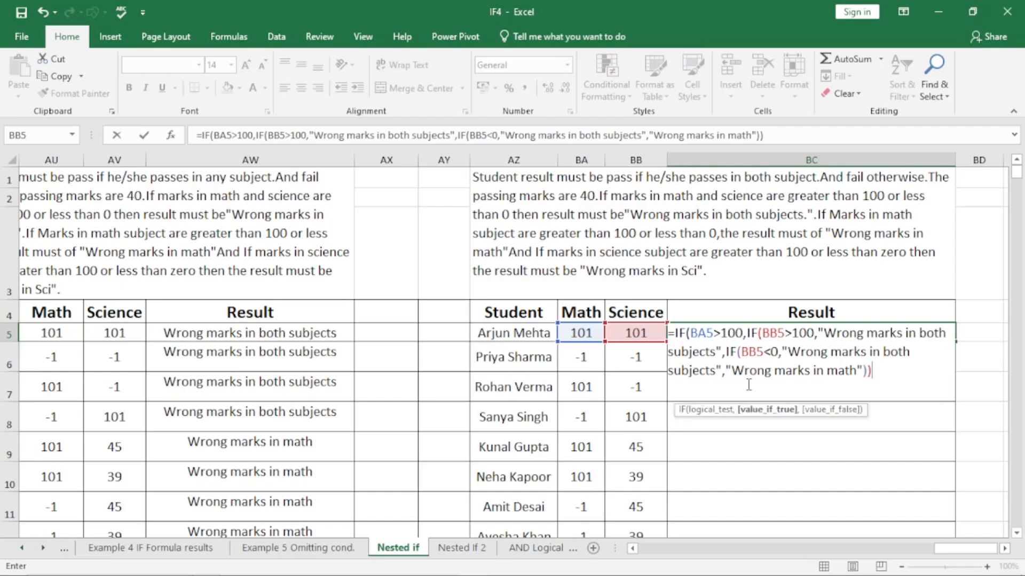
Add an IF with the logical test BA5<0 as the BA5>100 test's false value in the BC5 formula
text(,)
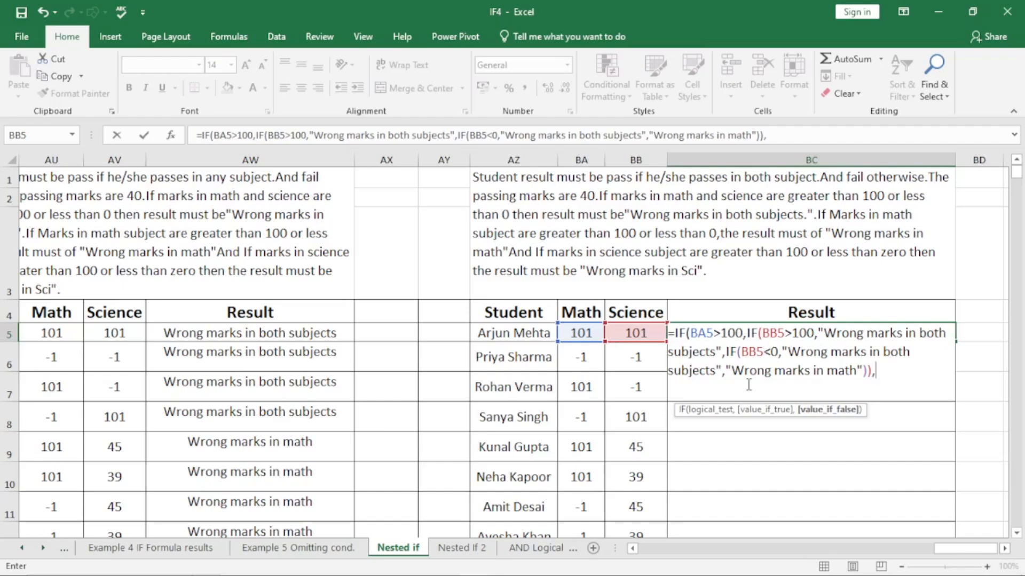
text(if)
key(Tab)
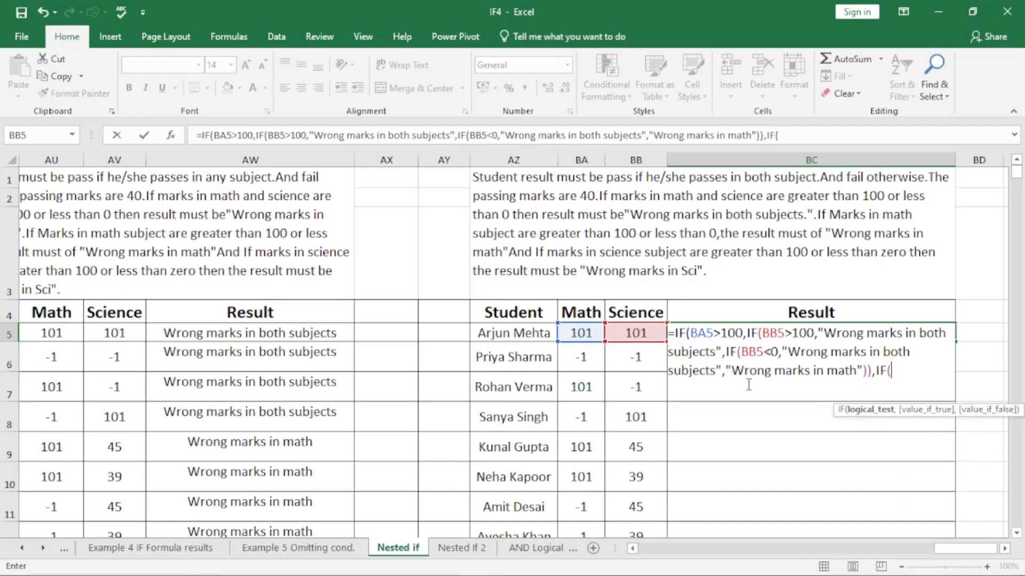
text(BA5)
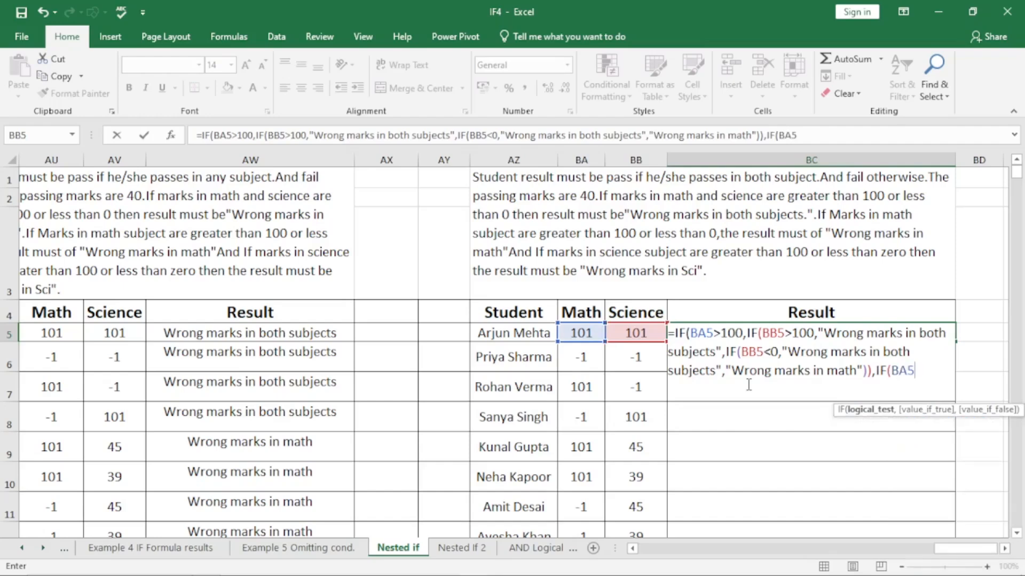
text(<0,)
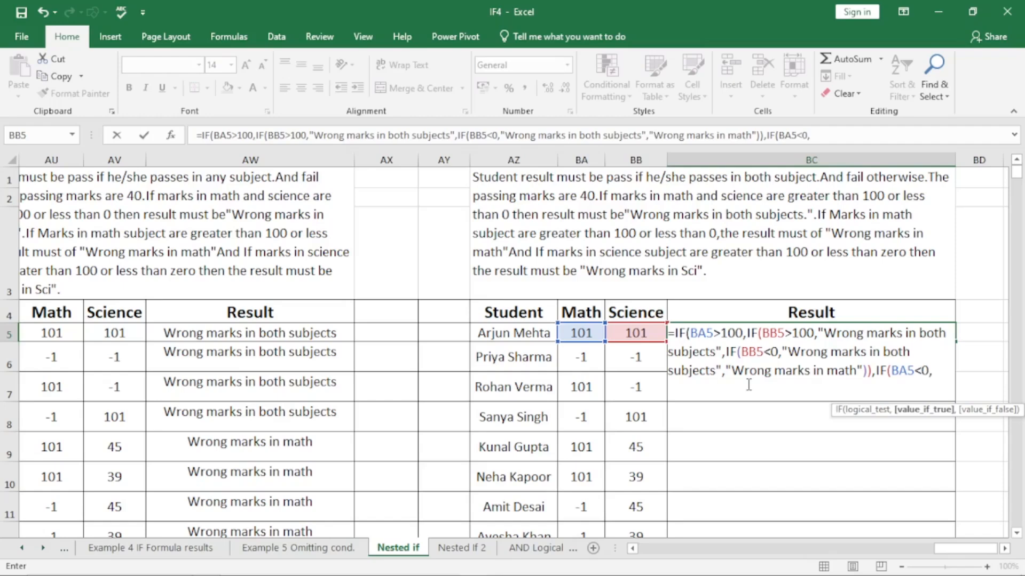
Nest an IF as the BA5<0 test's true value, testing BB5>100 and returning "Wrong marks in both subjects"
text(IF()
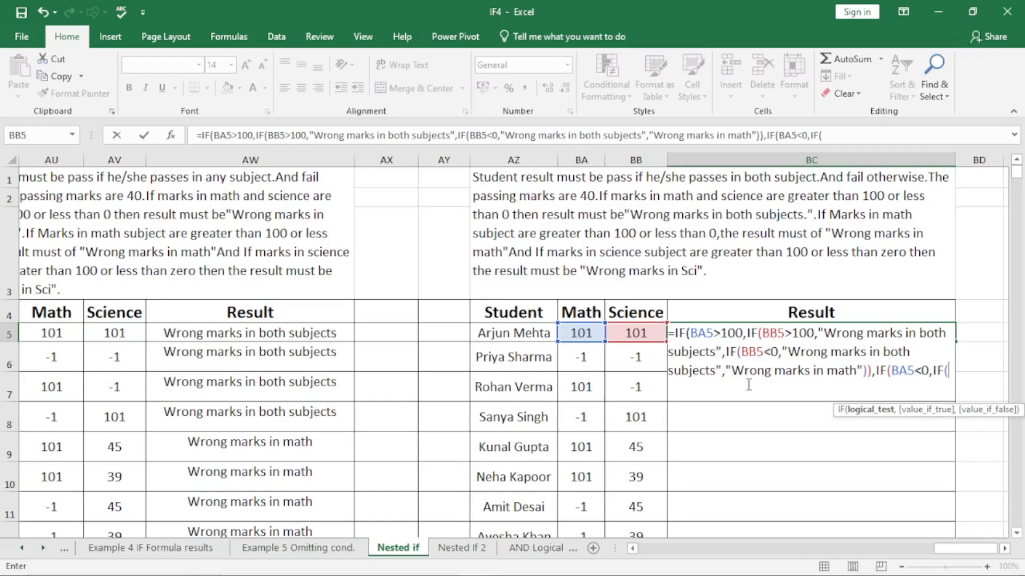
text(BB5)
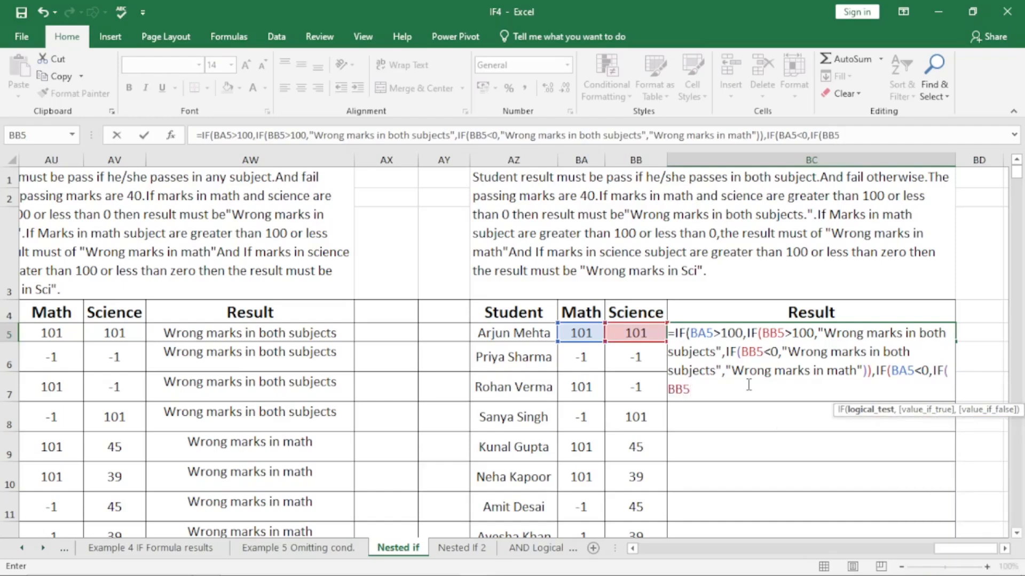
text(>100,)
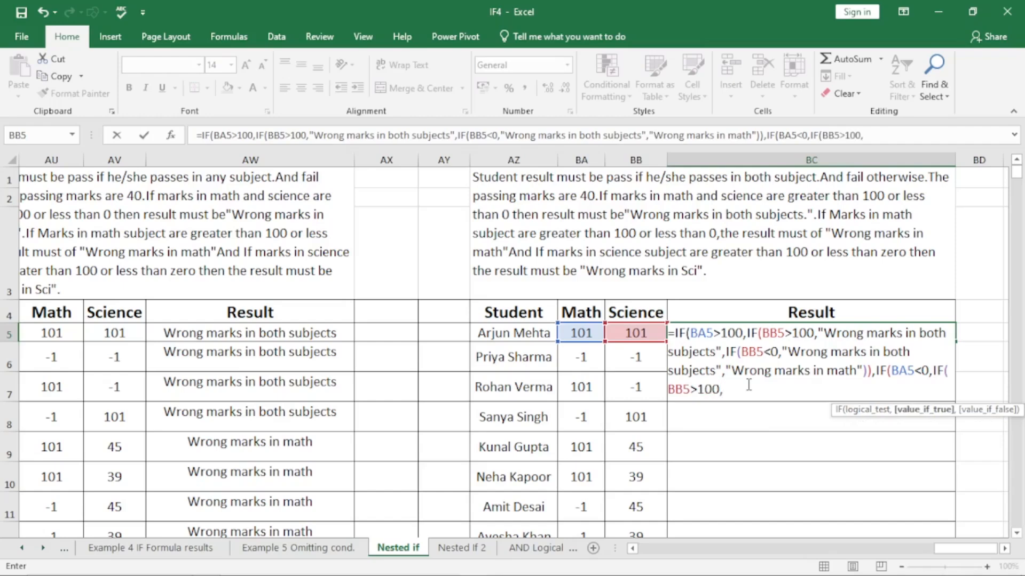
text("Wrong marks in both subjects")
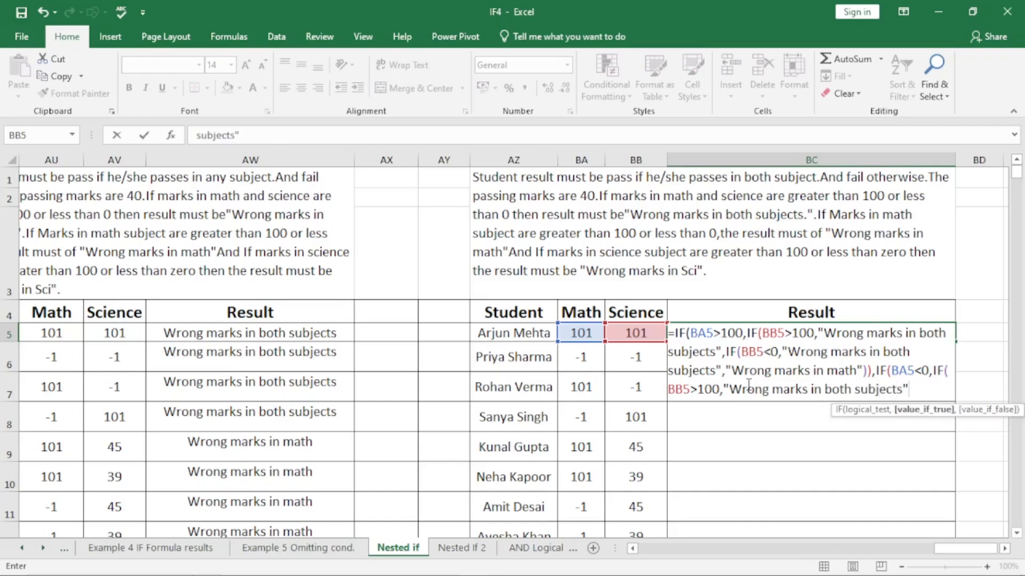
Within the BA5<0 branch, nest an IF testing BB5<0 that returns "Wrong marks in both subjects" or otherwise "Wrong marks in math", closing both inner IFs
text(,)
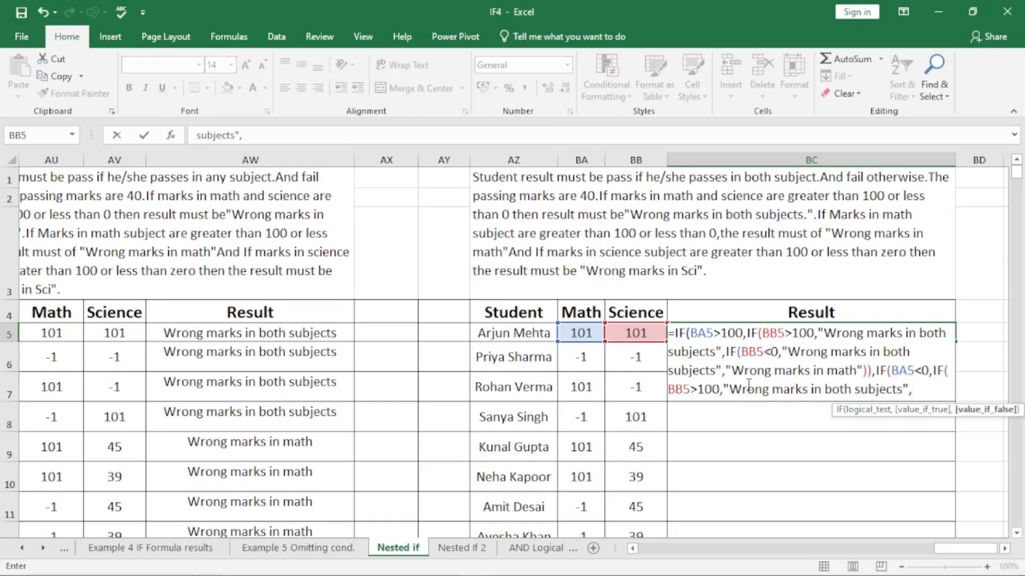
text(if)
key(Tab)
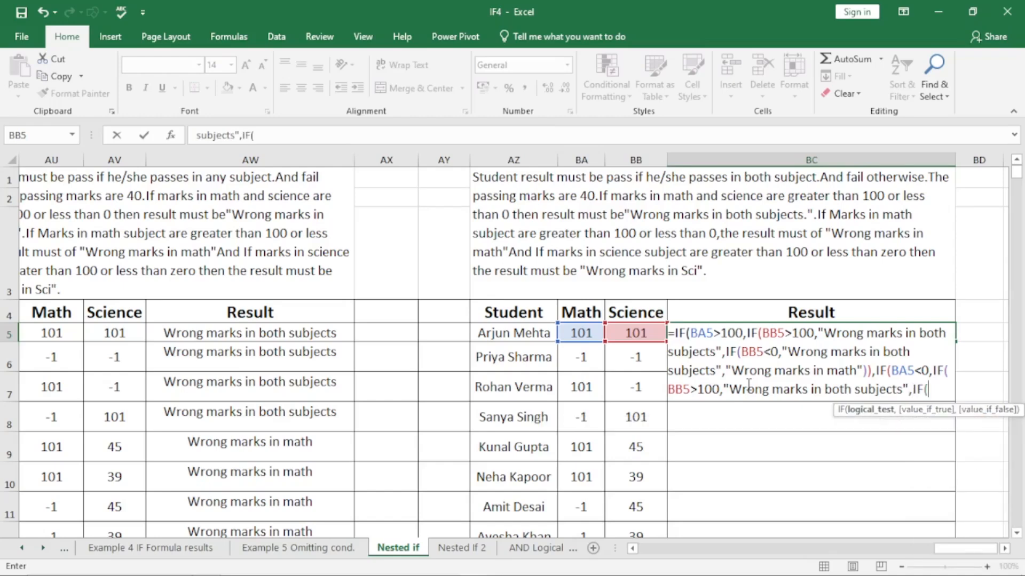
text(BB5)
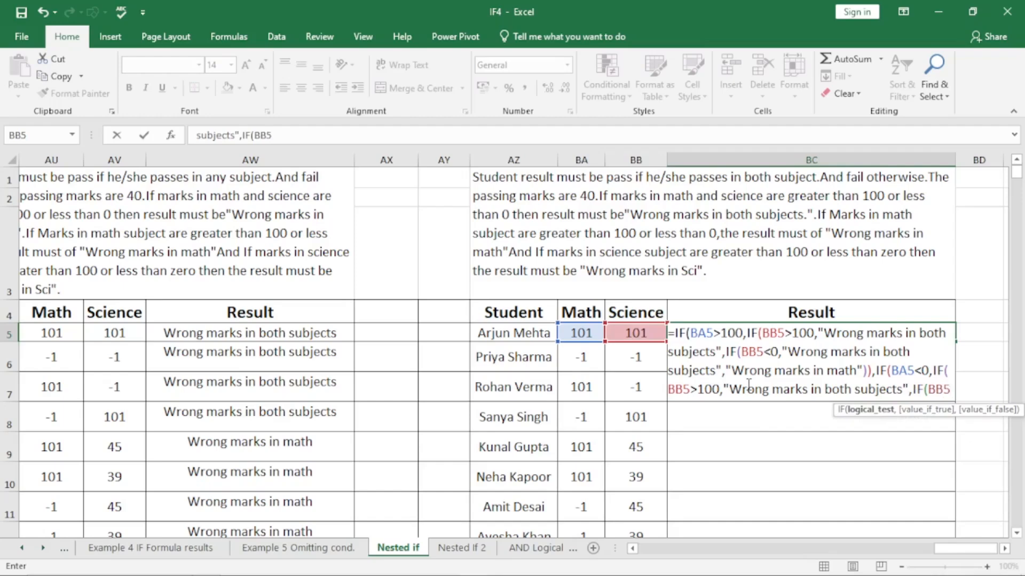
text(<0)
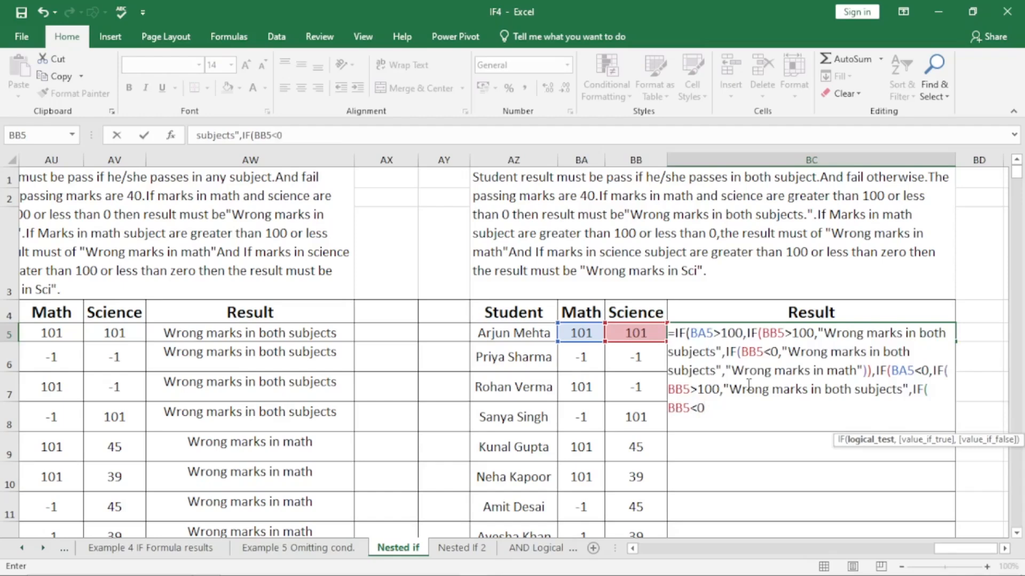
text(,)
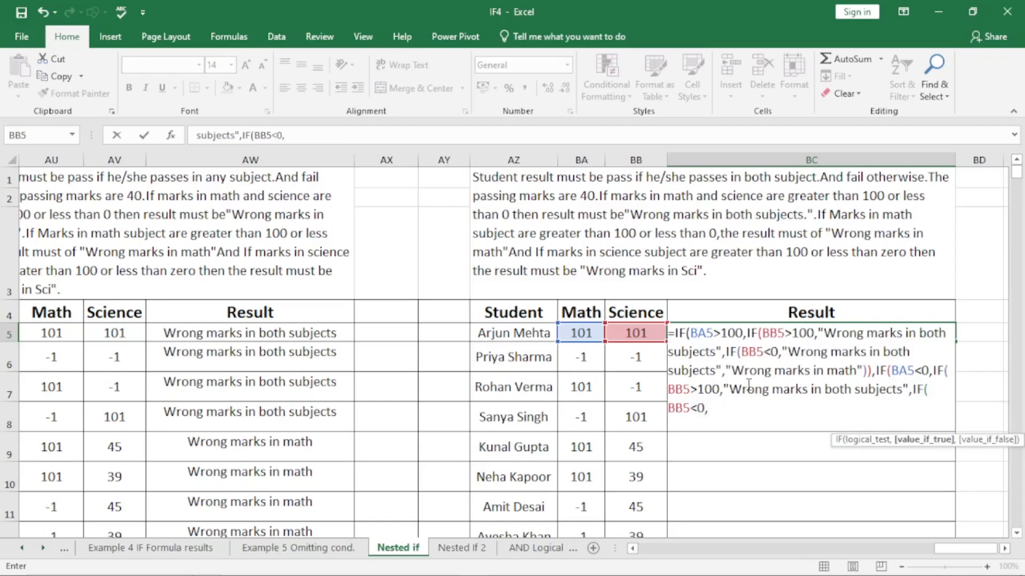
text("Wrong marks )
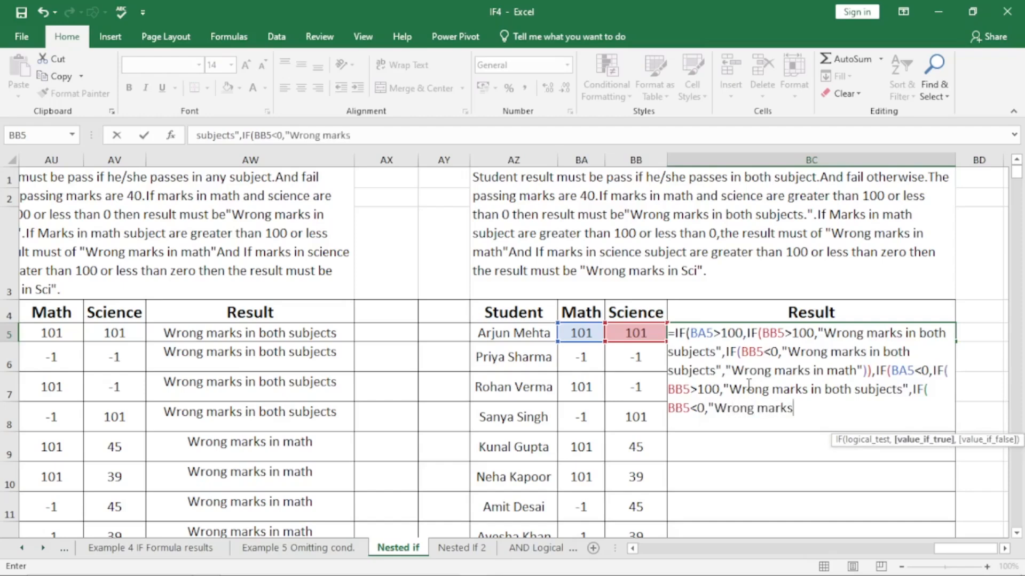
text(in both subjects")
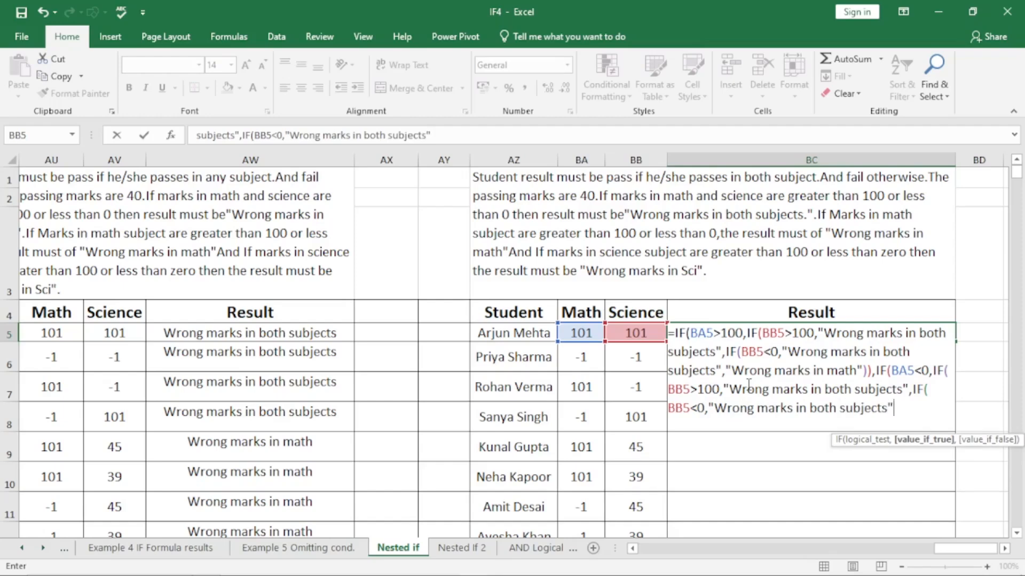
text(,)
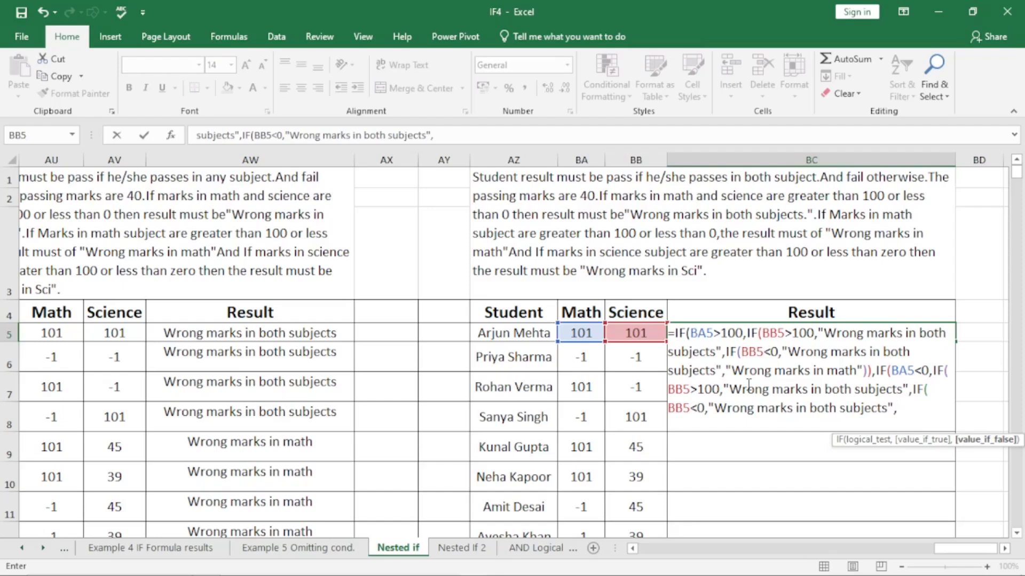
text("Wrong marks )
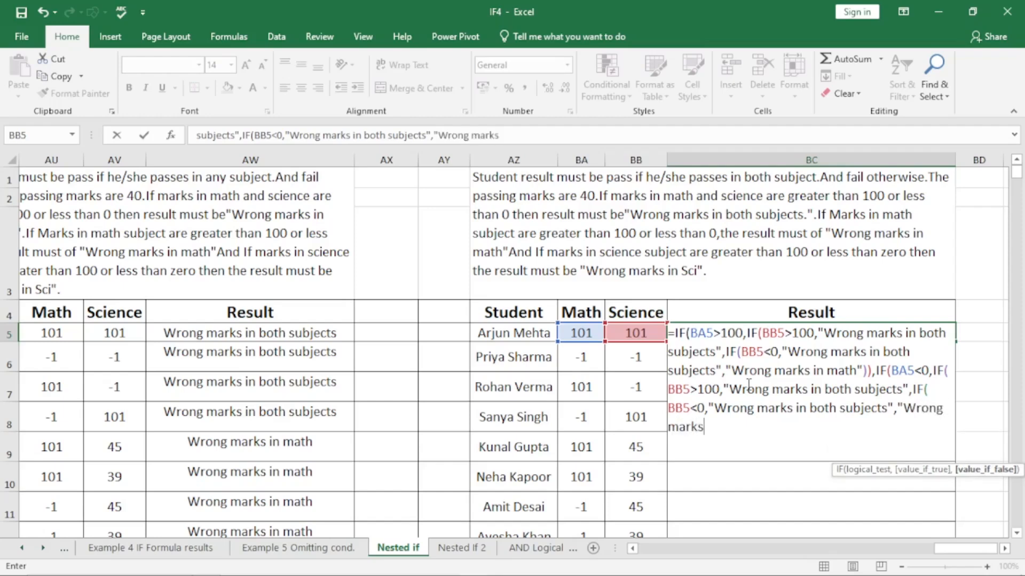
text(in math)
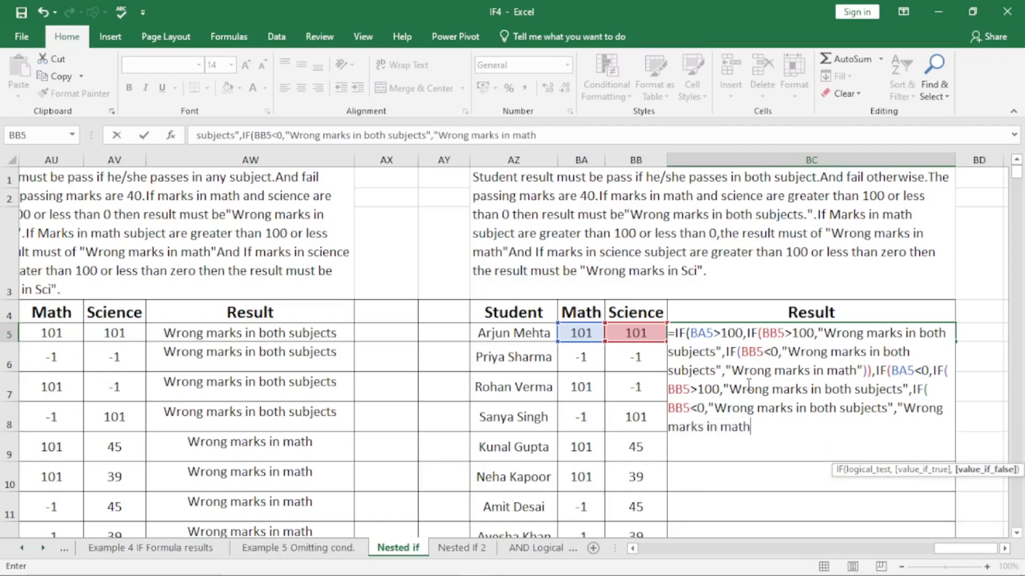
text(")))
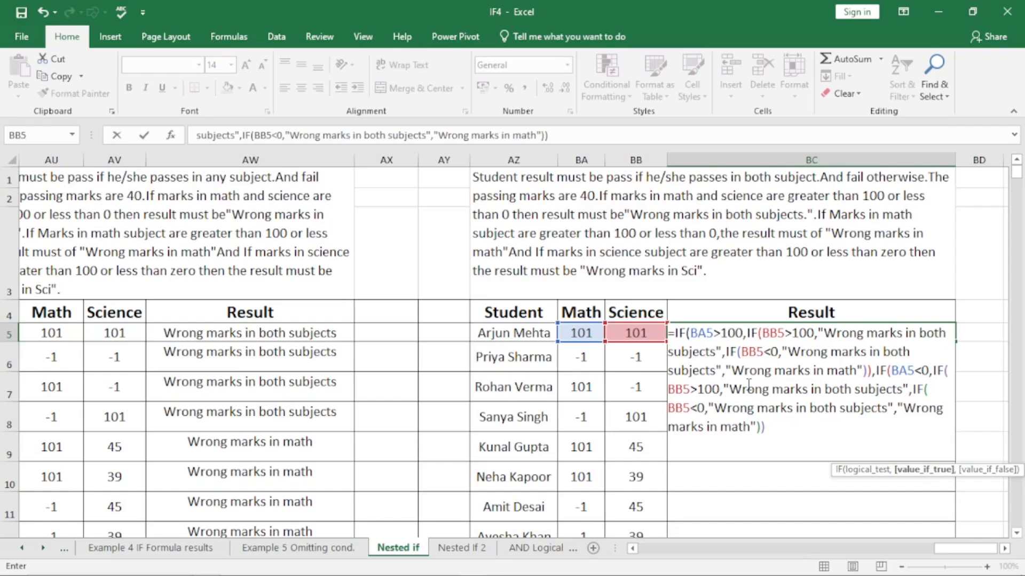
Add an IF as the BA5<0 test's false value, testing BB5>100 and returning "Wrong marks in Sci."
text(,)
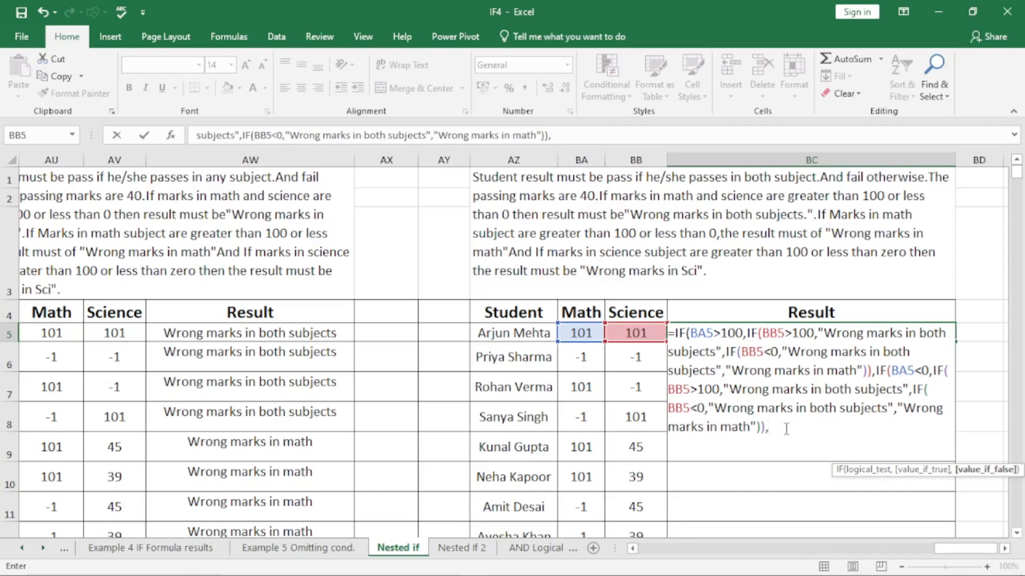
text(IF(BB5)
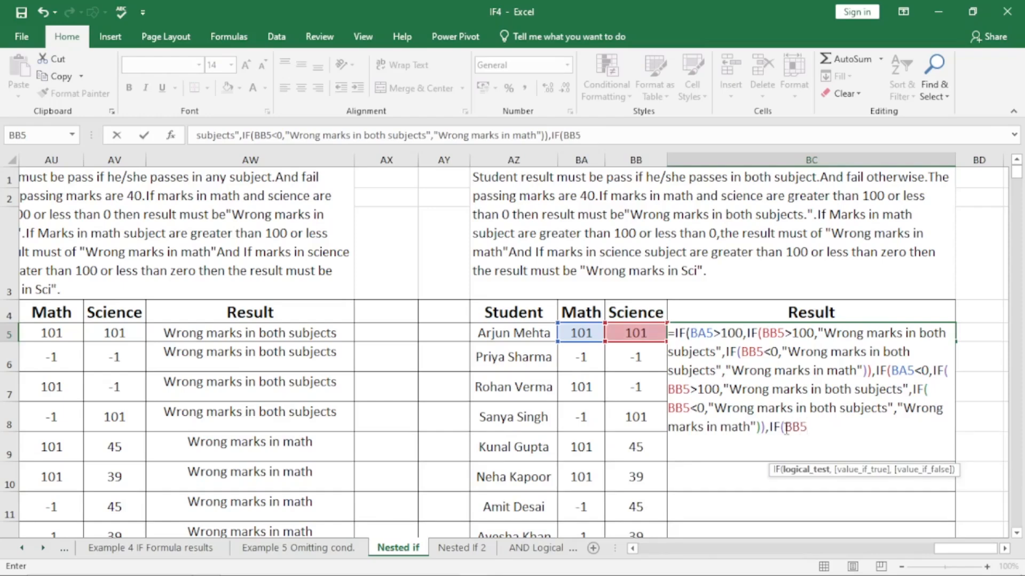
text(>100,"Wr)
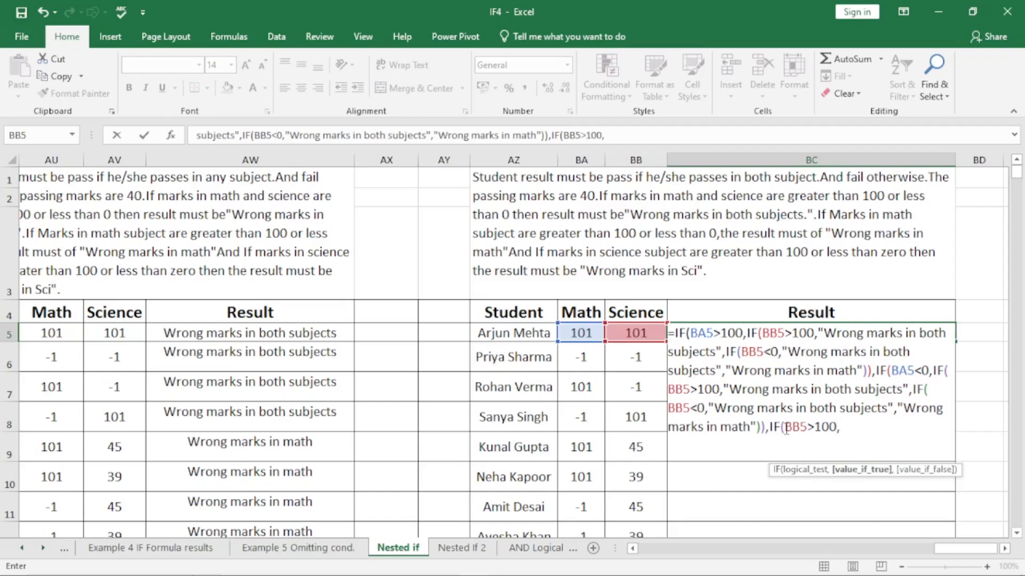
text(ong mark)
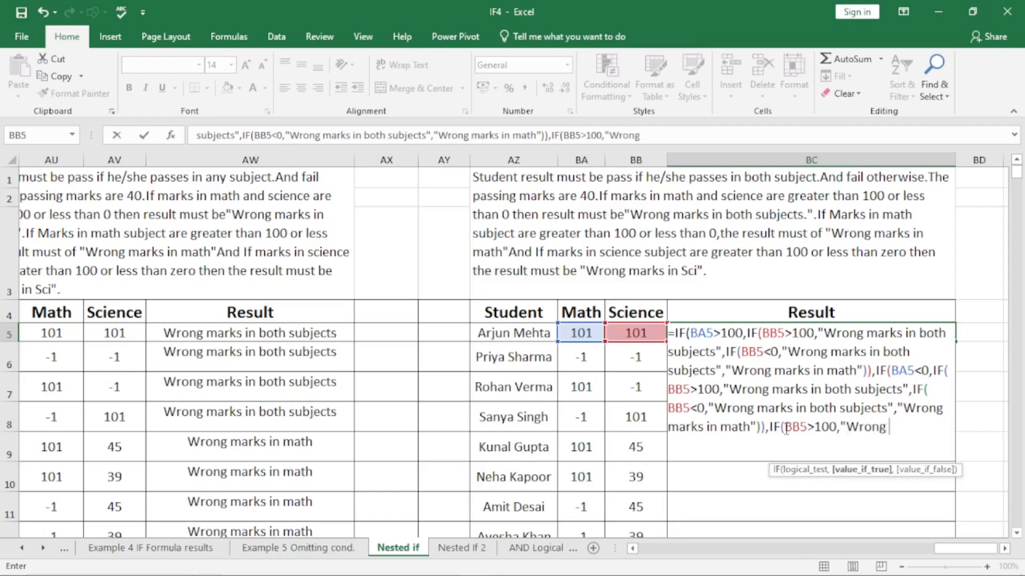
text(s in)
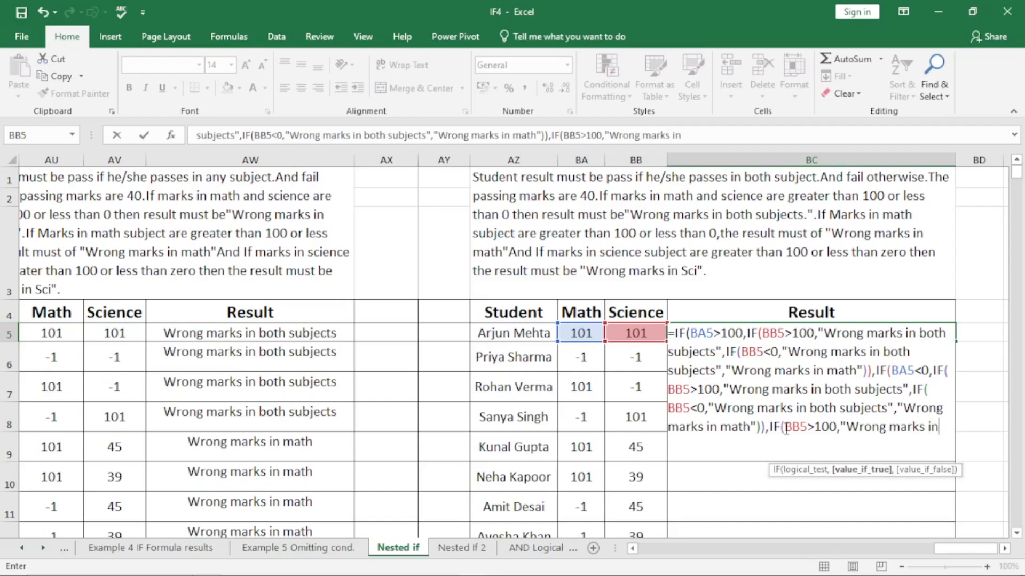
text( Sci.",)
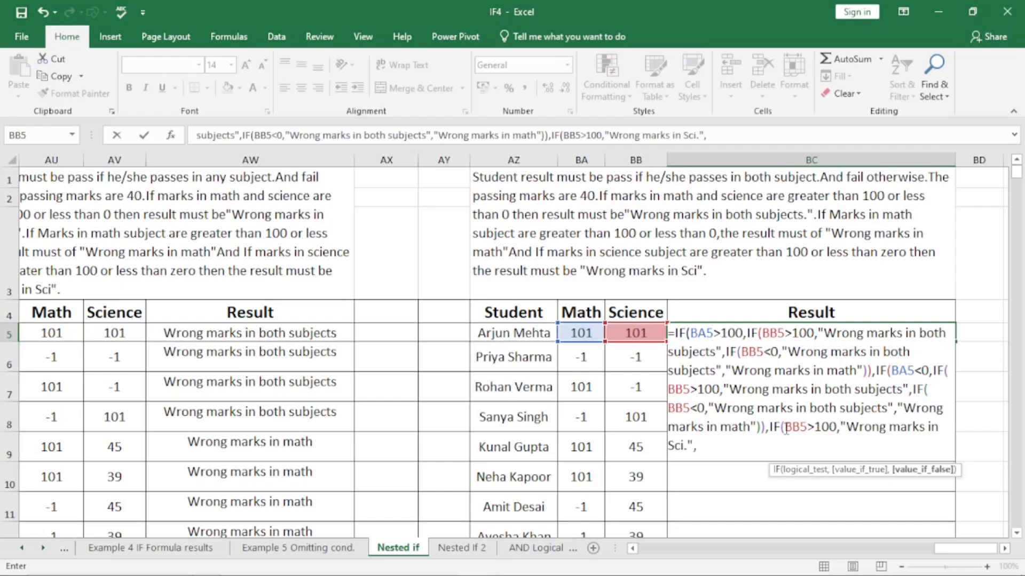
Nest an IF as that science test's false value, testing BB5<0 and returning "Wrong marks in Sci."
text(IF()
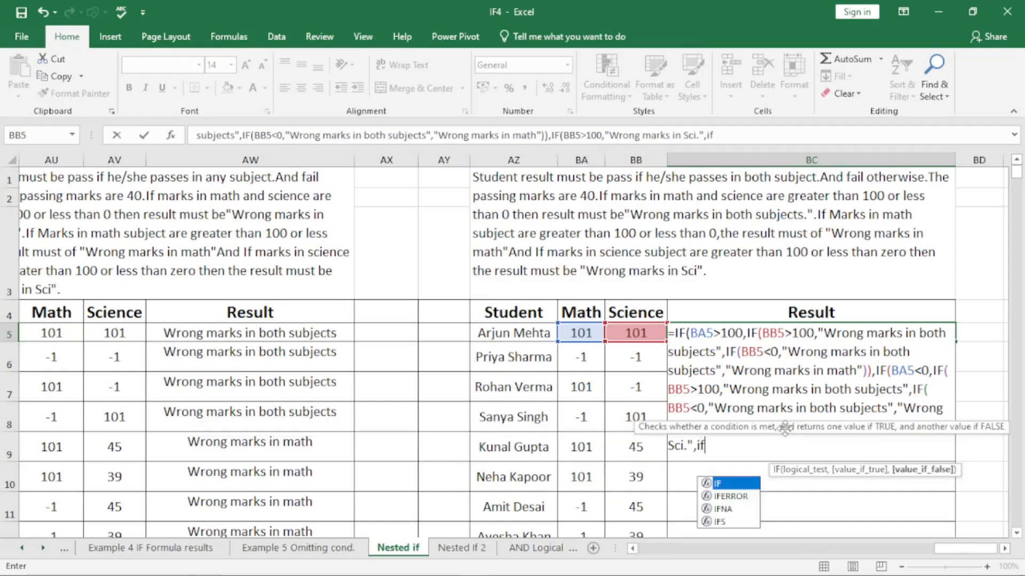
text(BB)
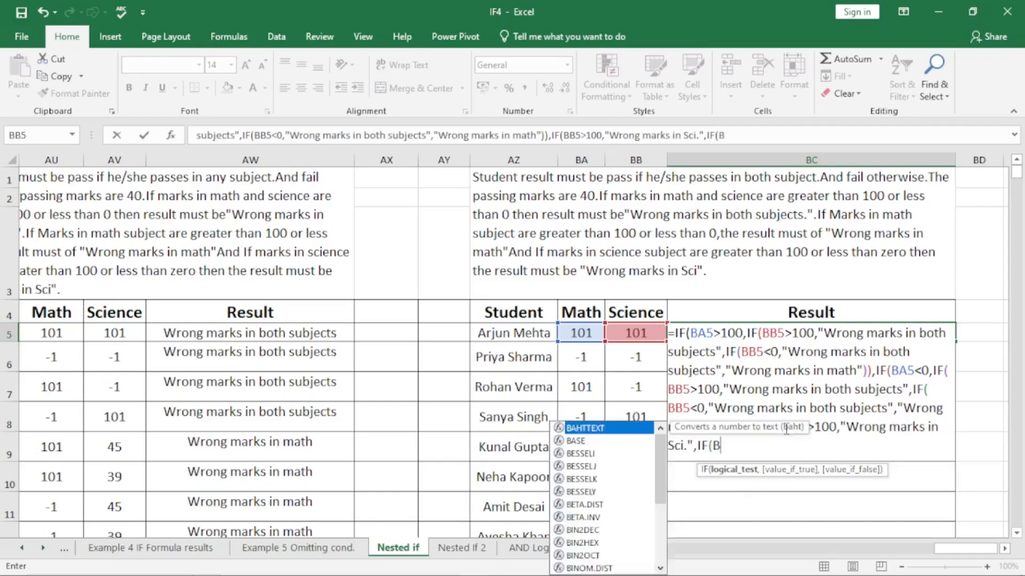
text(5)
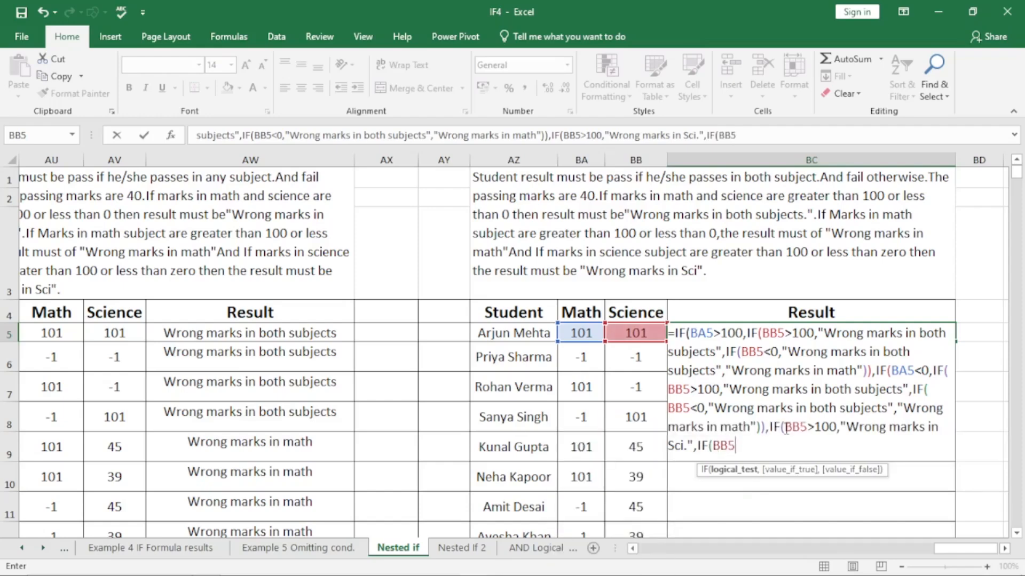
text(<0,)
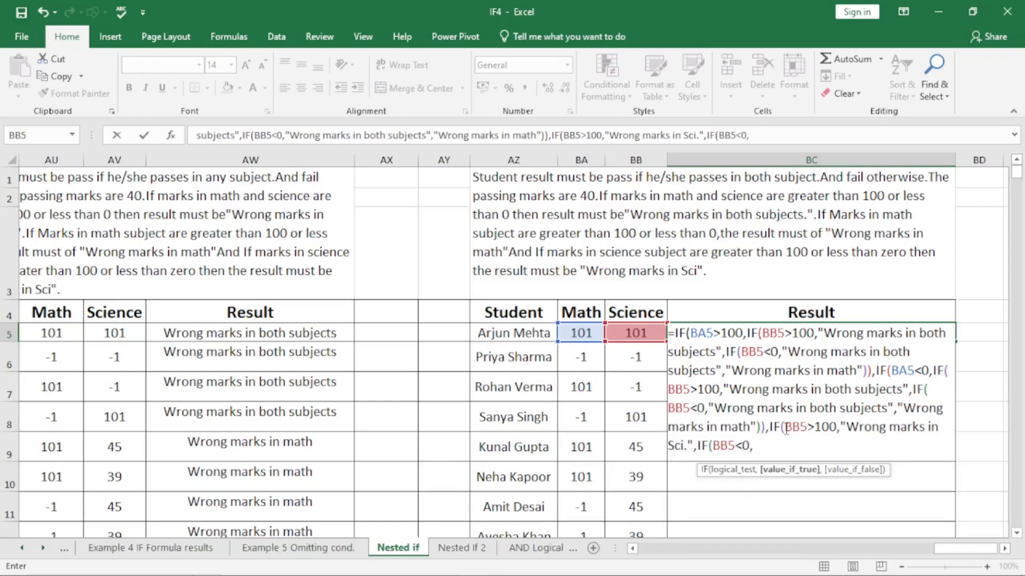
text("Wrong mark)
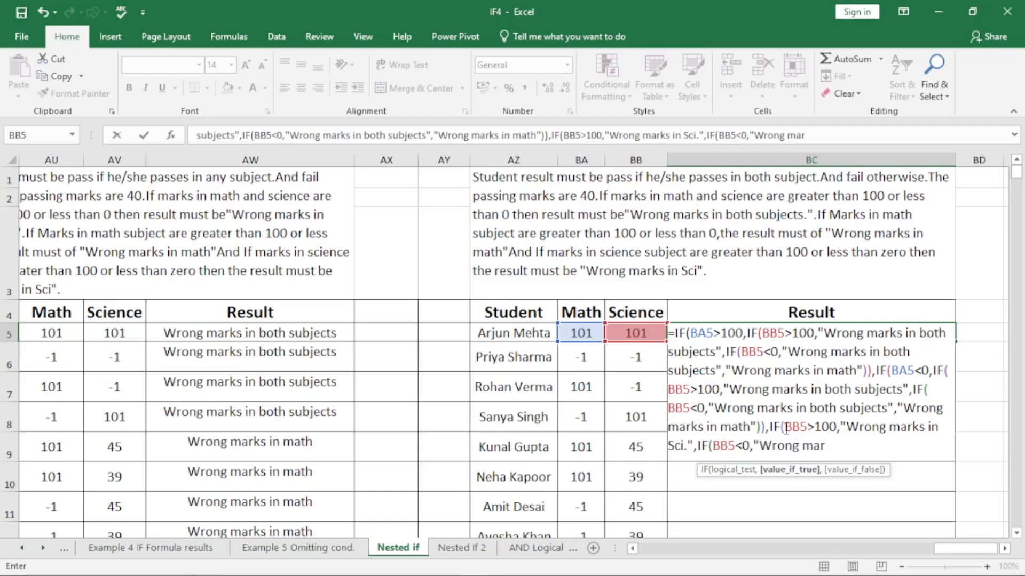
text(s in Sci.")
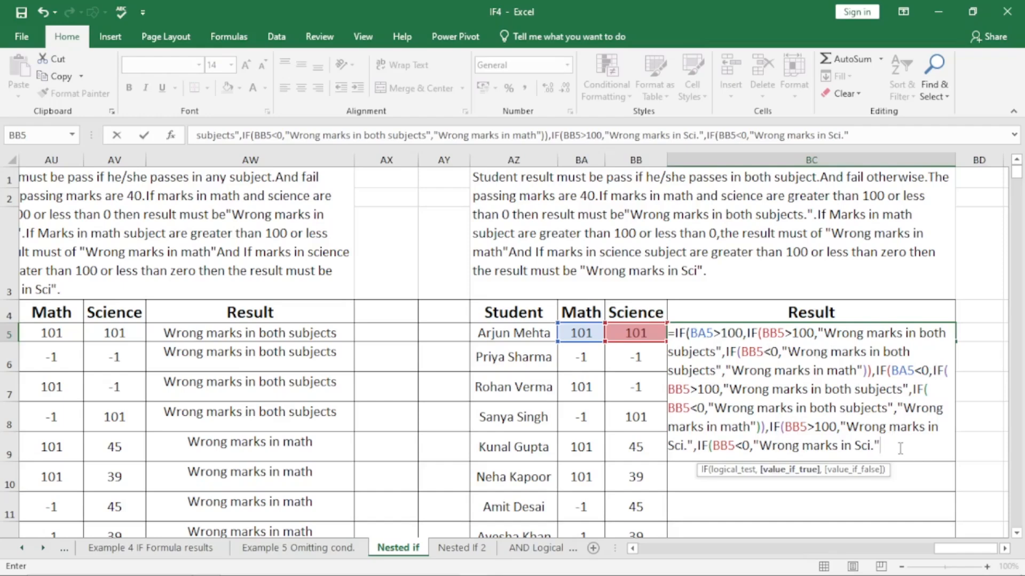
Nest an IF with the logical test BA5>=40 as the false value of the last BB5<0 test
text(,)
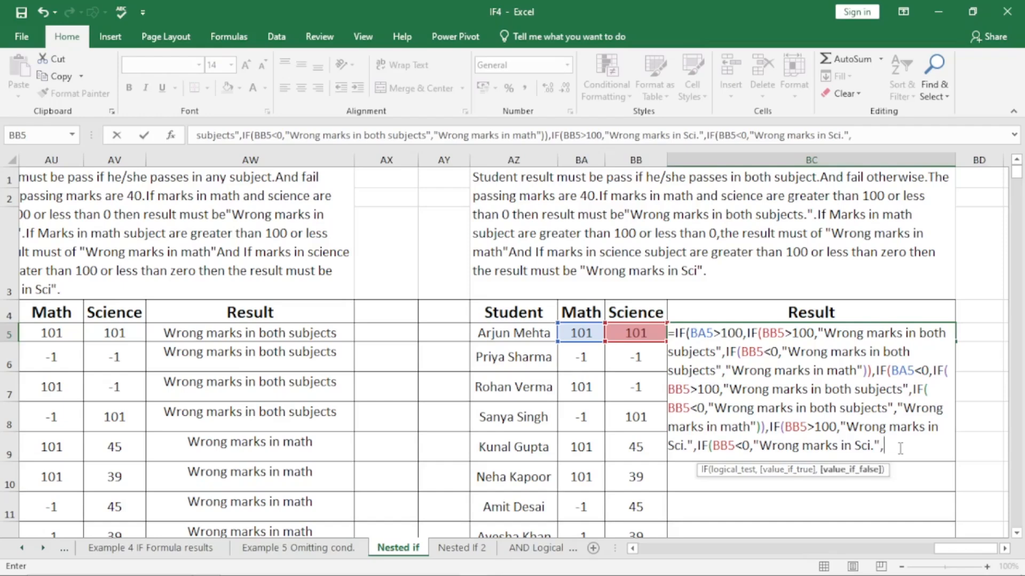
text(IF()
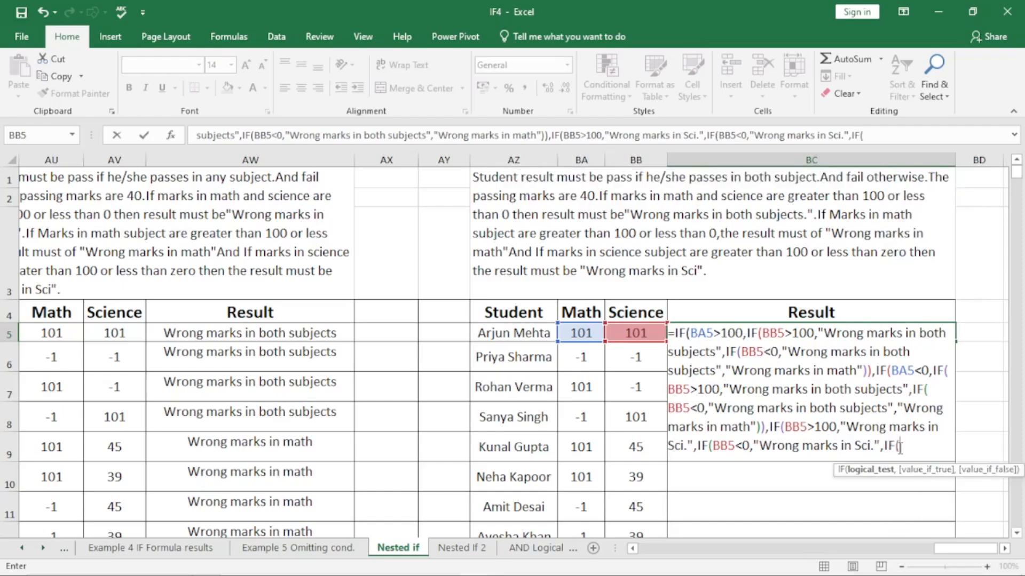
text(BA5)
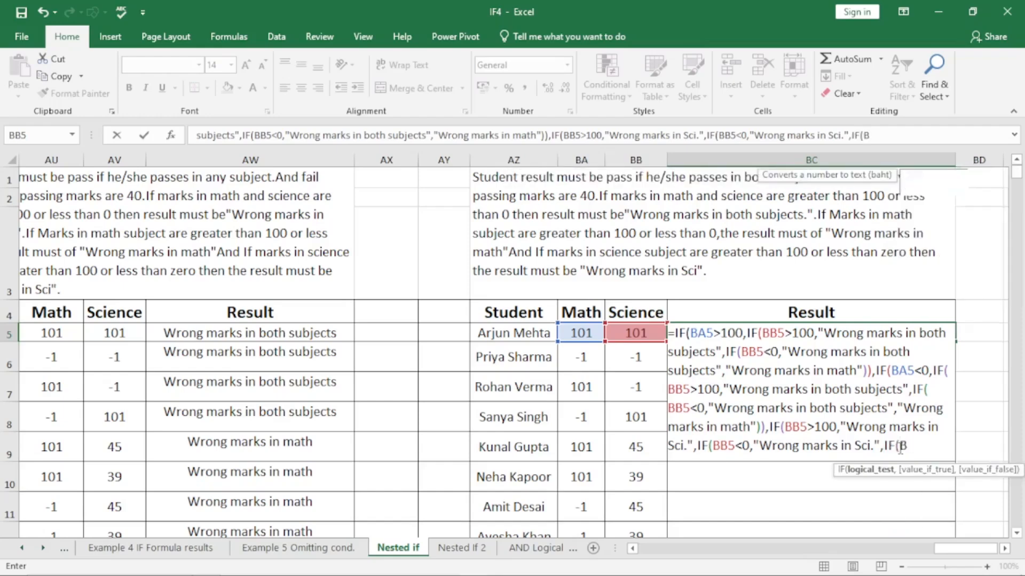
text(>=40,)
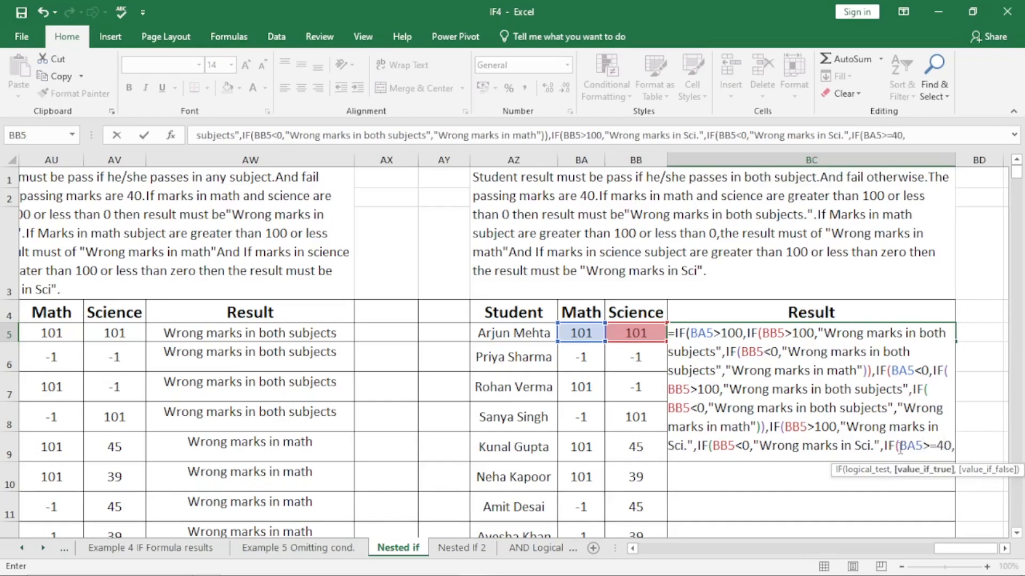
Nest an IF as the BA5>=40 test's true value, testing BB5>=40 and returning "Pass" or otherwise "Fail", and close it
text(IF()
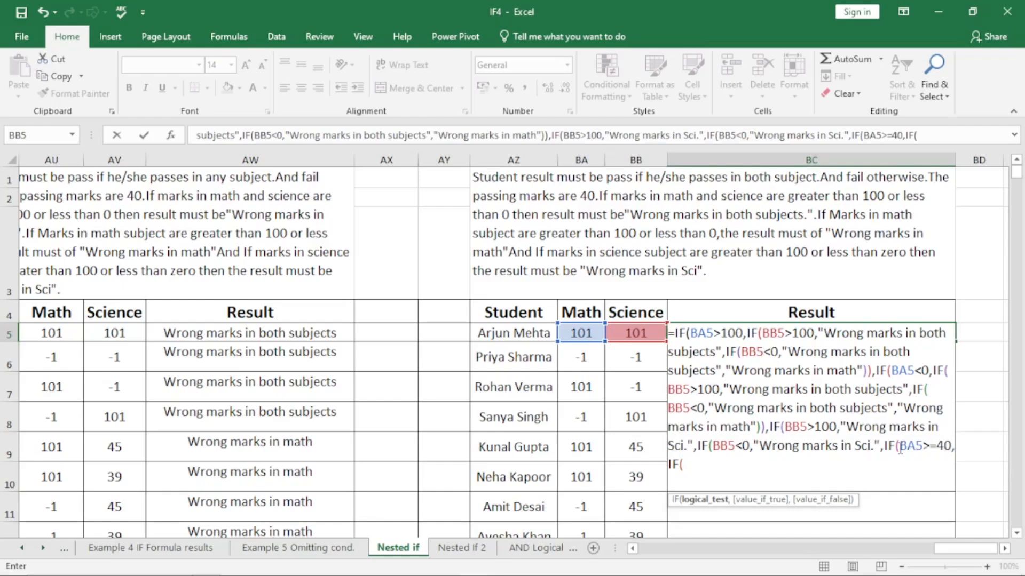
text(BB5>=40,)
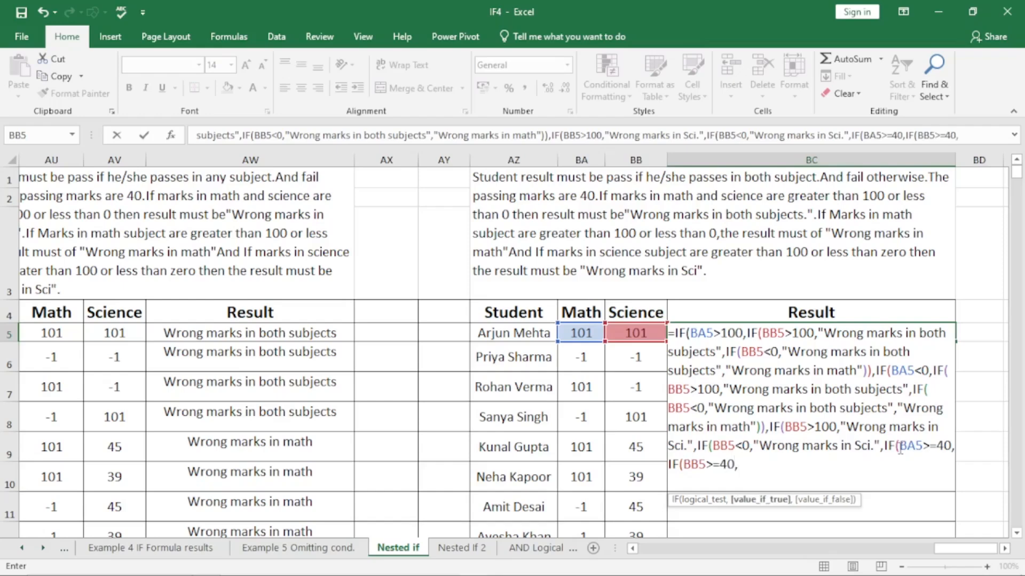
text("Pass","Fa)
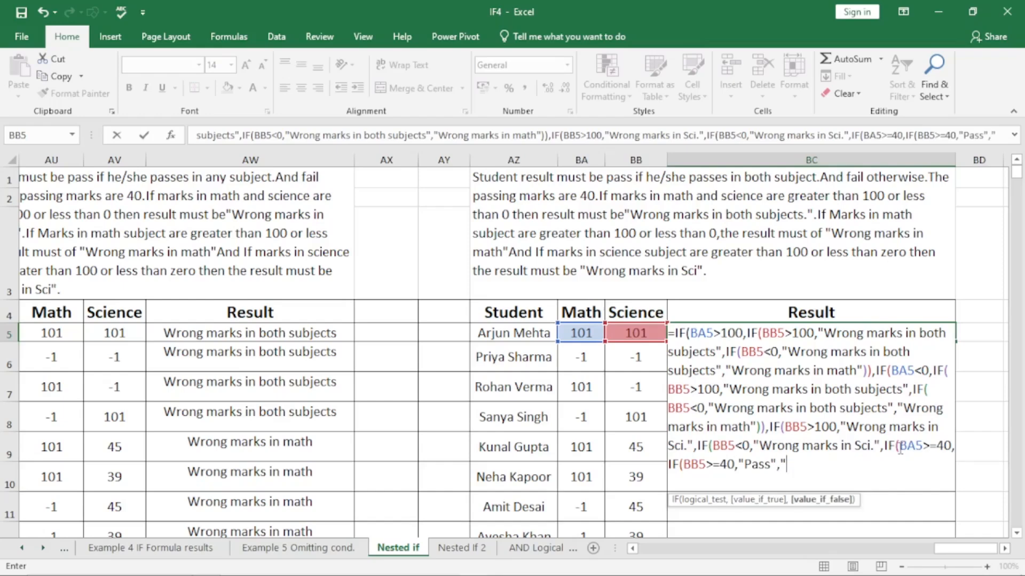
text(il)
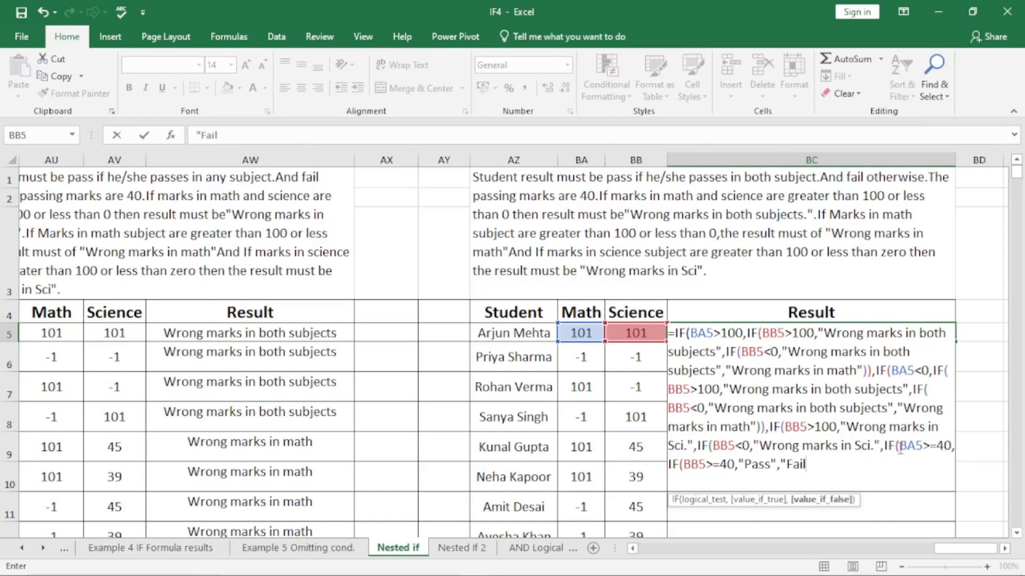
text(")
text(),)
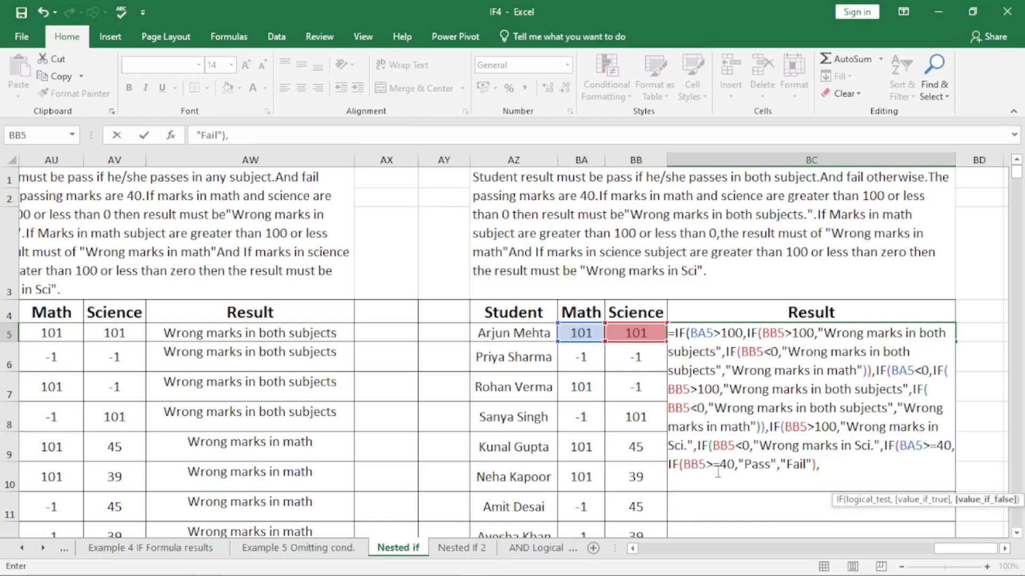
Complete the BC5 formula with "Fail" as the BA5>=40 test's false value, closing all open IFs, and fill it down to BC20
text("Fail"))
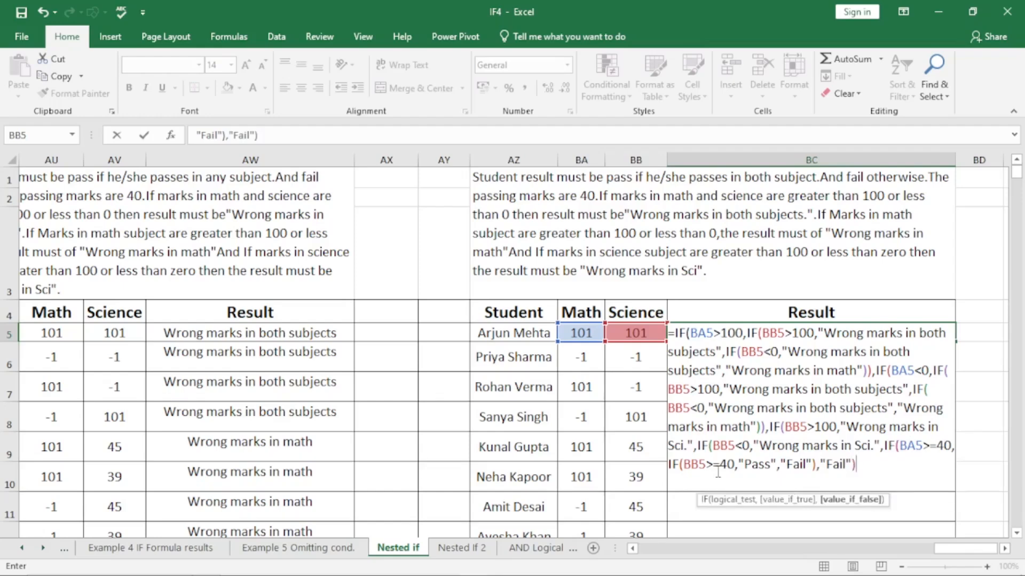
text()))
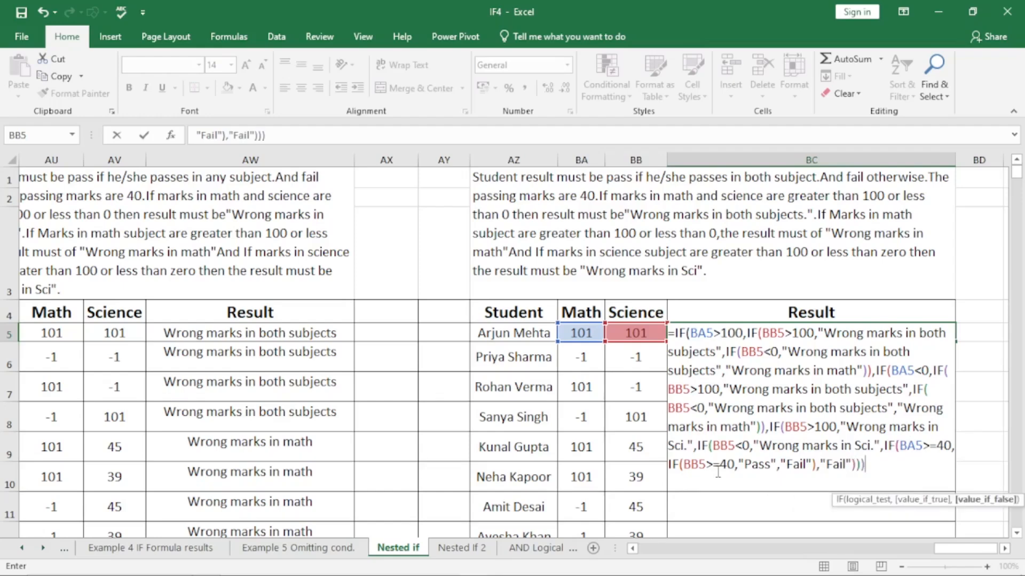
text())
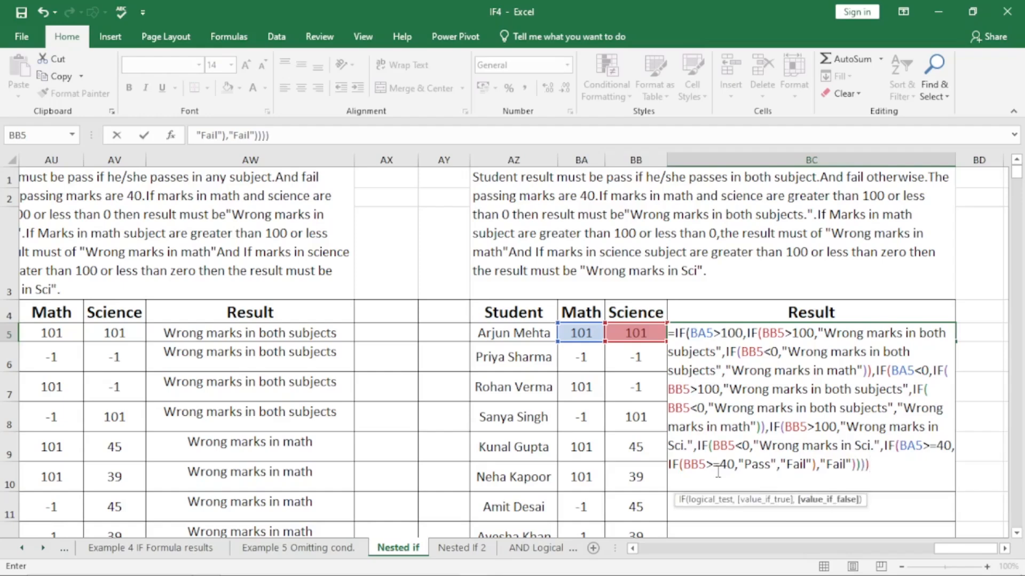
text())
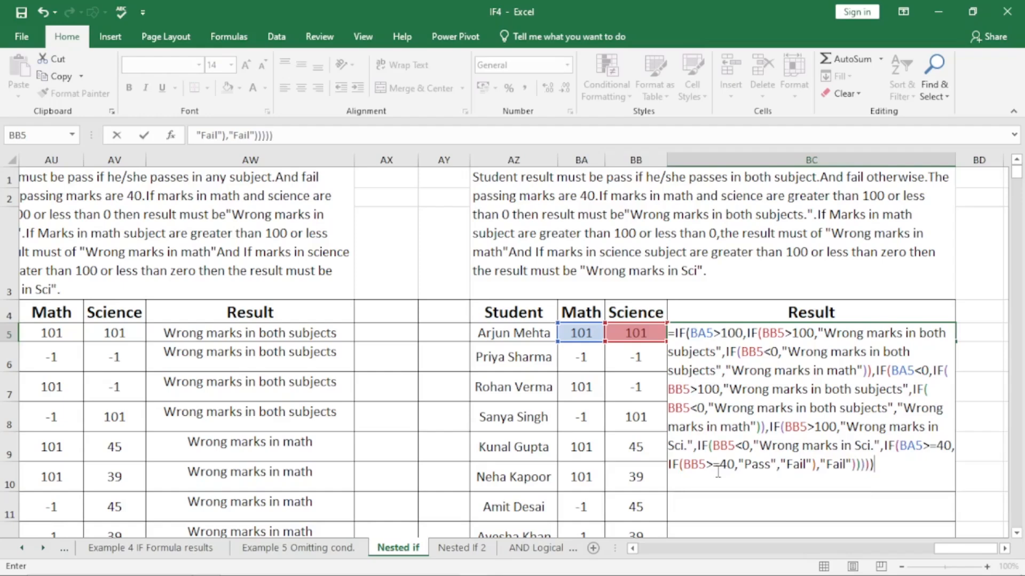
key(Return)
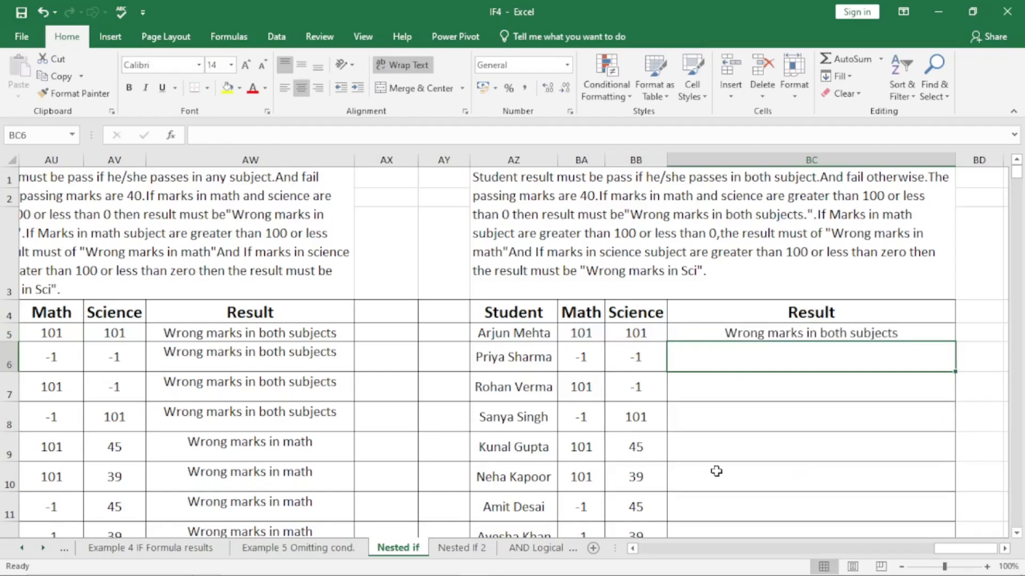
click(812, 332)
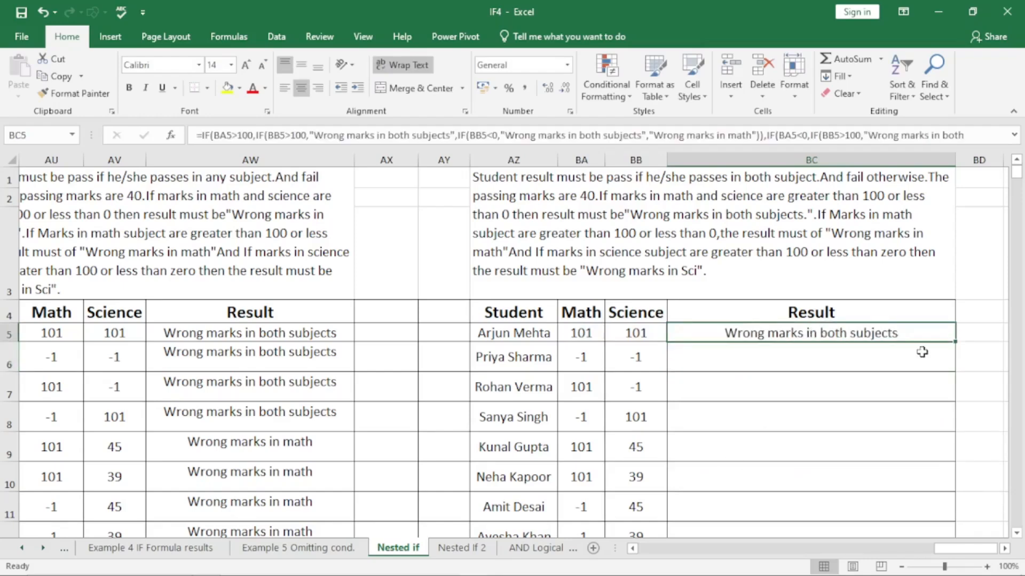
double_click(955, 342)
Check the wrong-marks results in BC6 through BC16 against each student's math and science marks
click(793, 362)
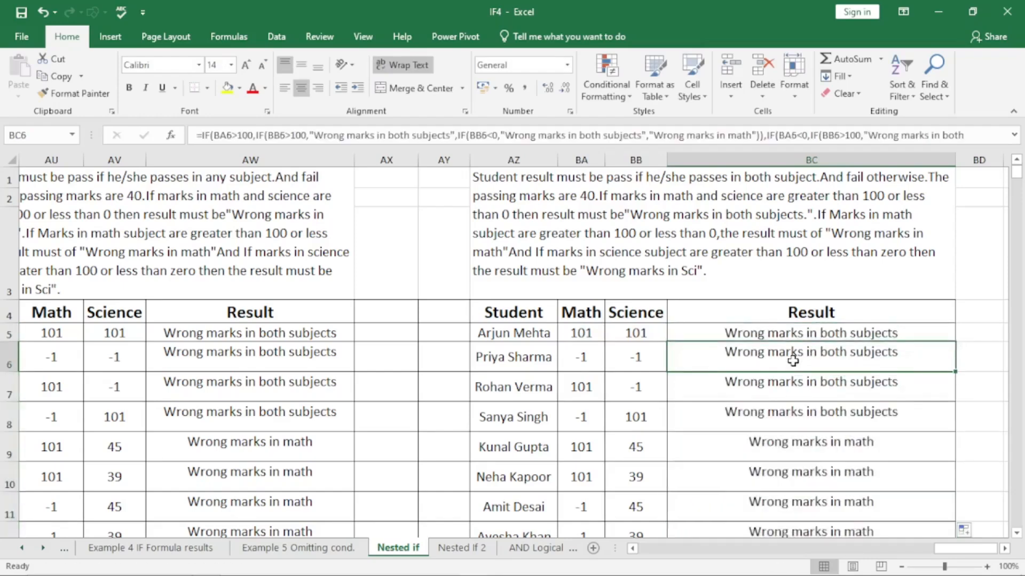
click(800, 387)
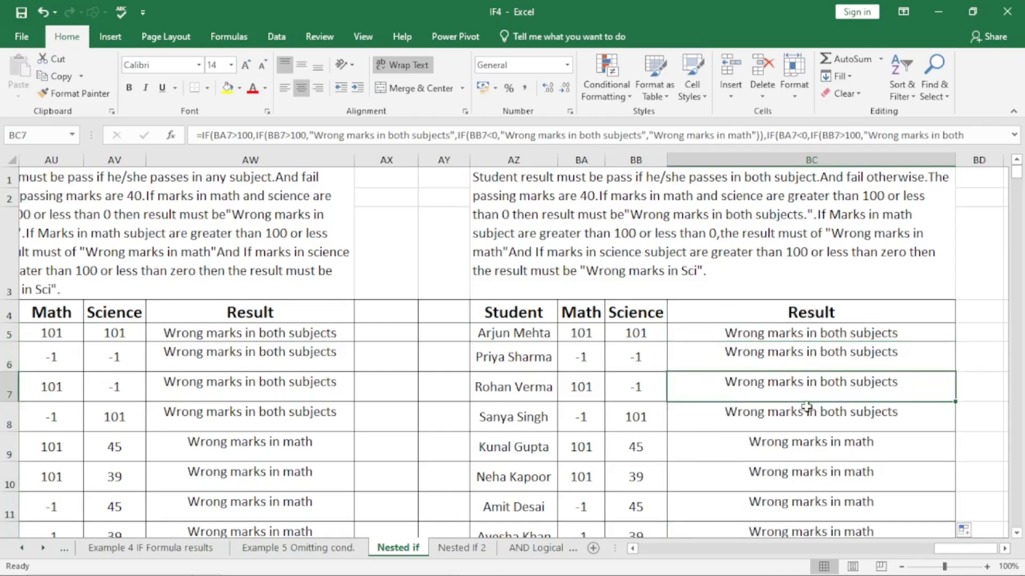
click(806, 411)
click(811, 447)
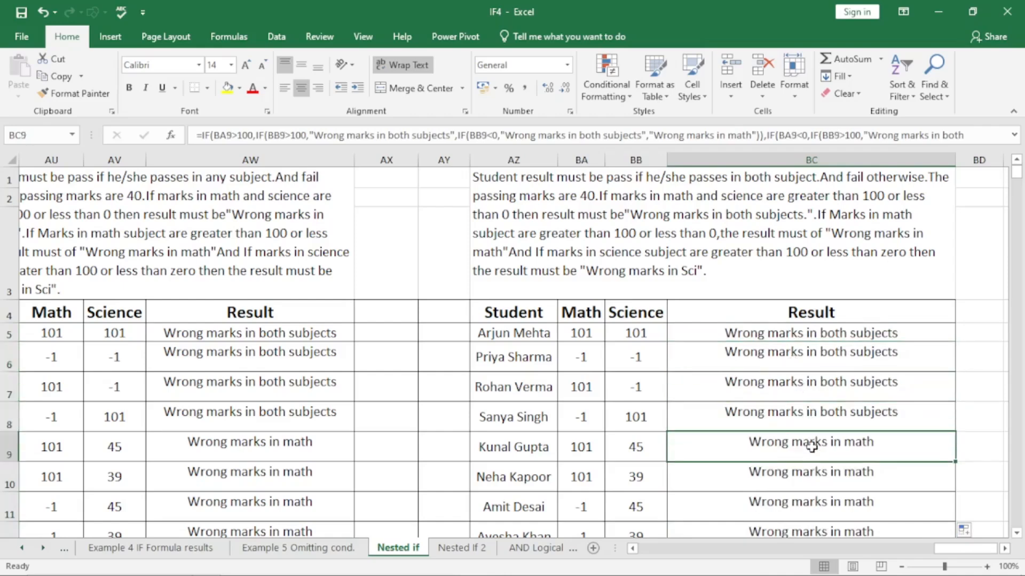
click(813, 474)
click(1016, 532)
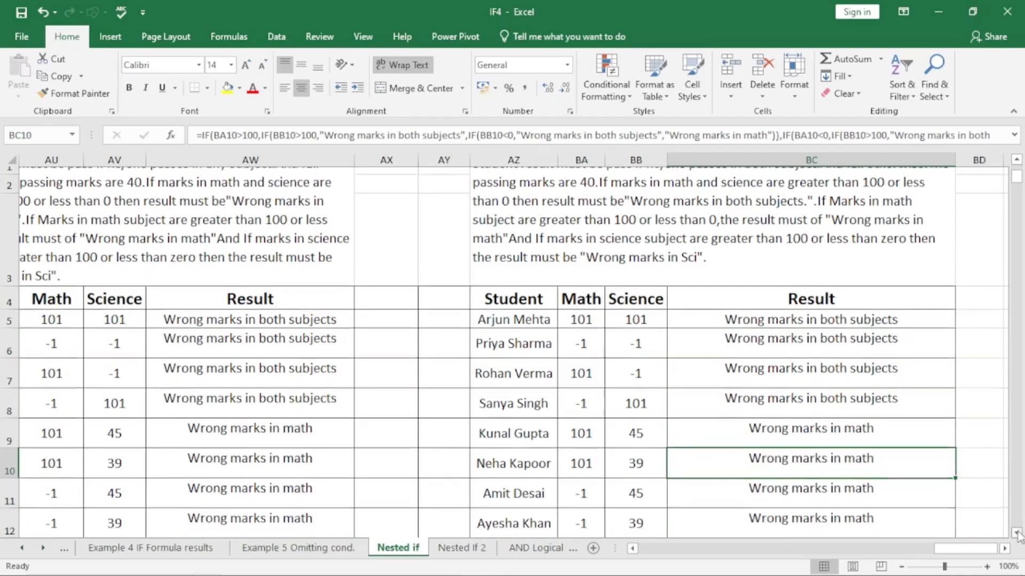
click(803, 356)
click(803, 381)
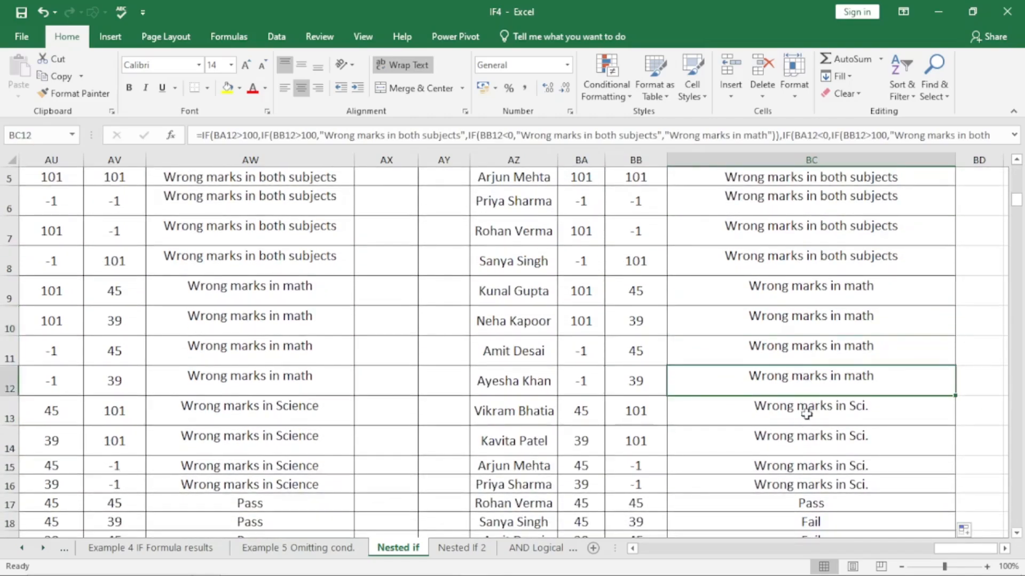
click(805, 410)
click(801, 389)
click(804, 412)
click(807, 438)
click(811, 468)
click(819, 485)
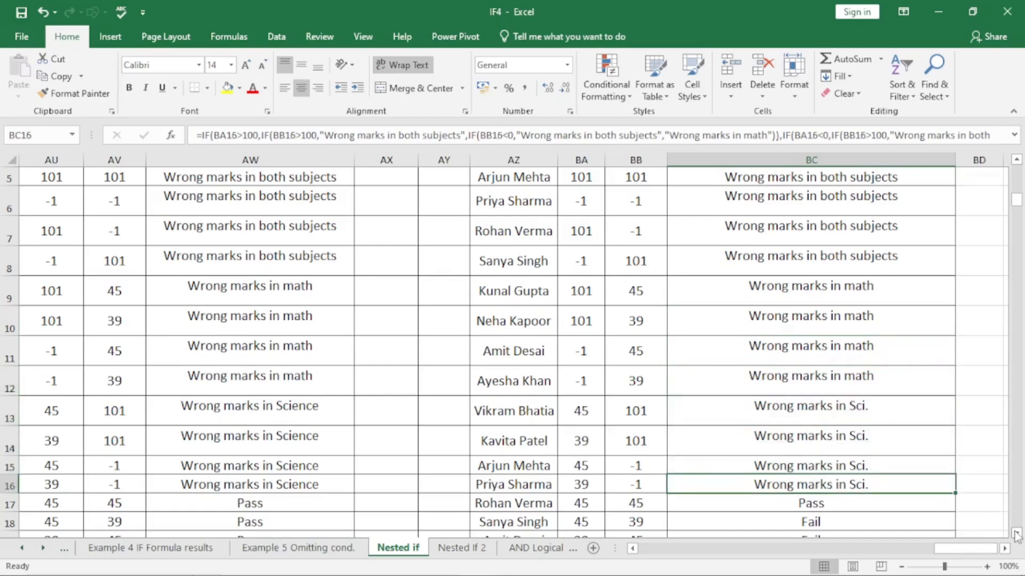
Compare the pass and fail results in rows 17 to 20 with the math and science marks
scroll(1015, 534, down, 4)
click(800, 395)
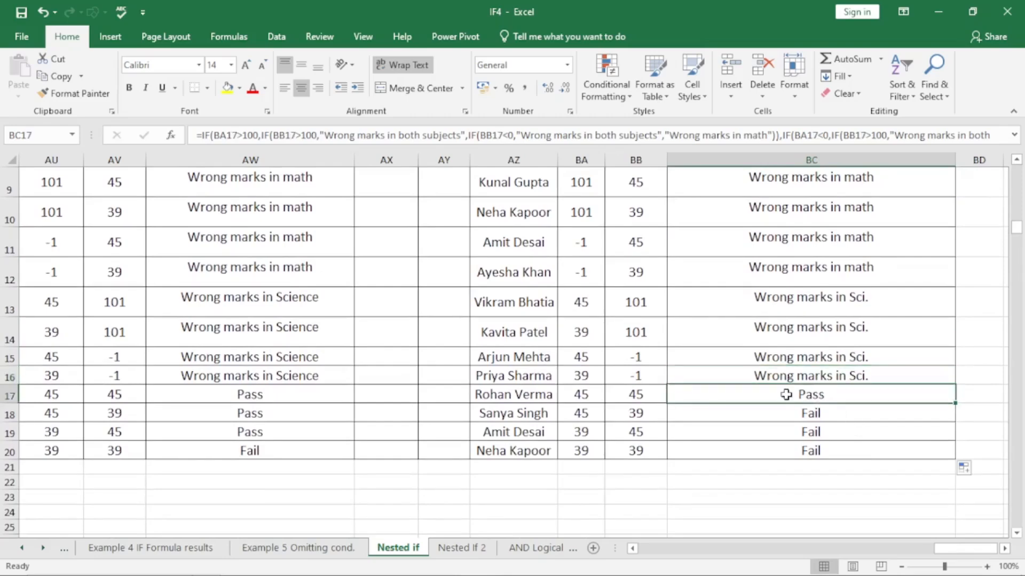
click(637, 395)
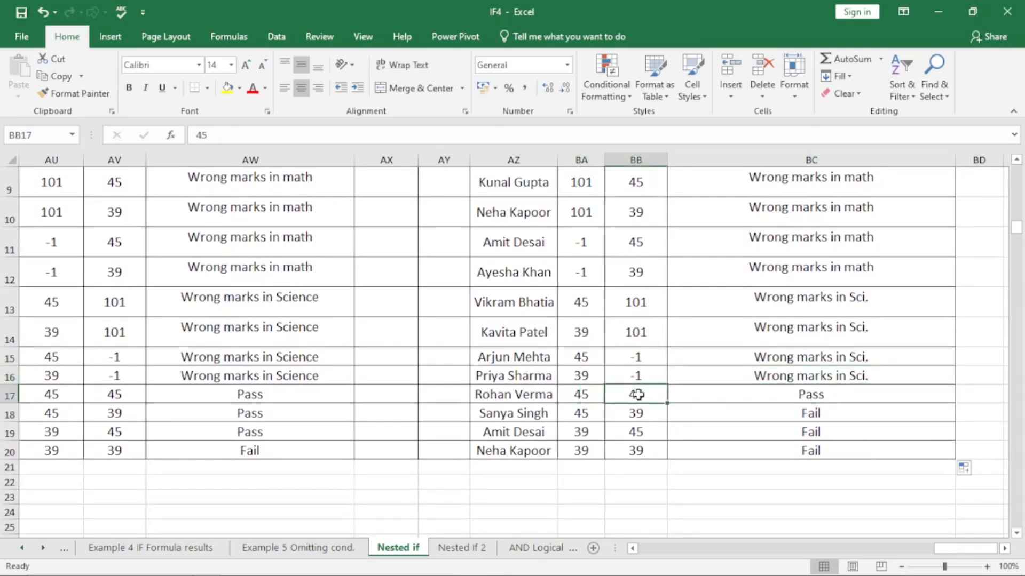
click(587, 419)
click(657, 432)
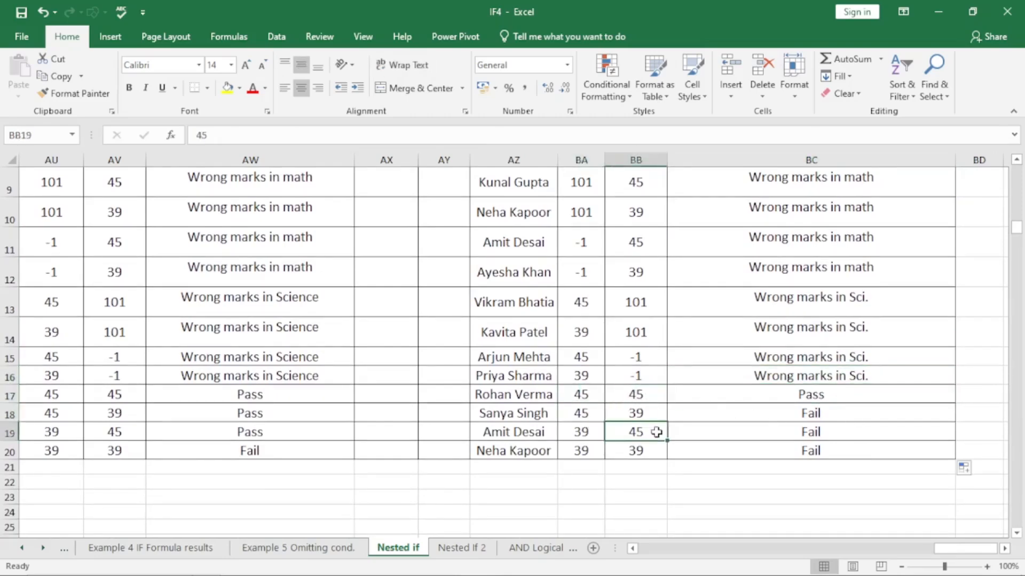
drag(809, 414, 812, 448)
click(723, 339)
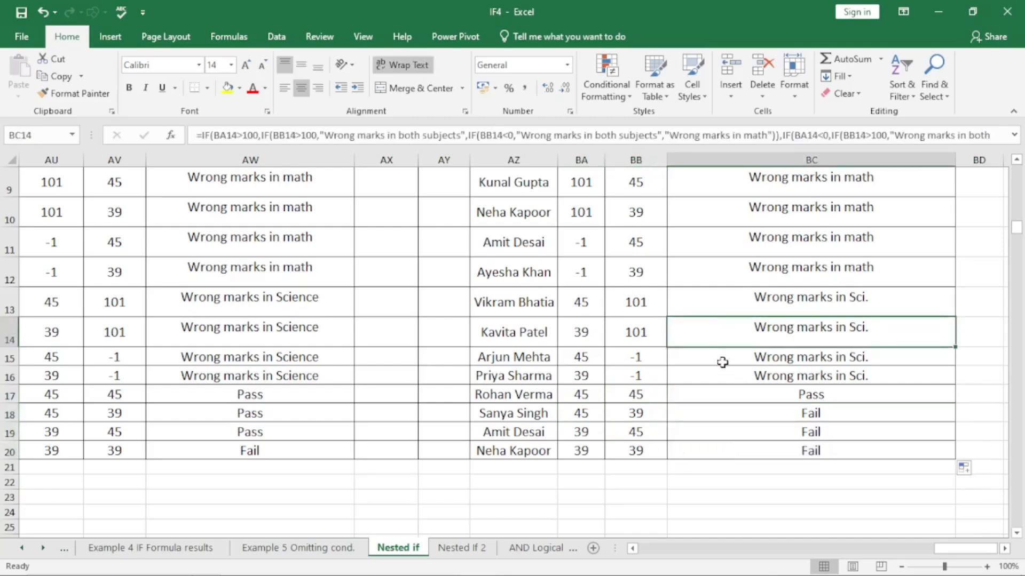
scroll(722, 362, up, 3)
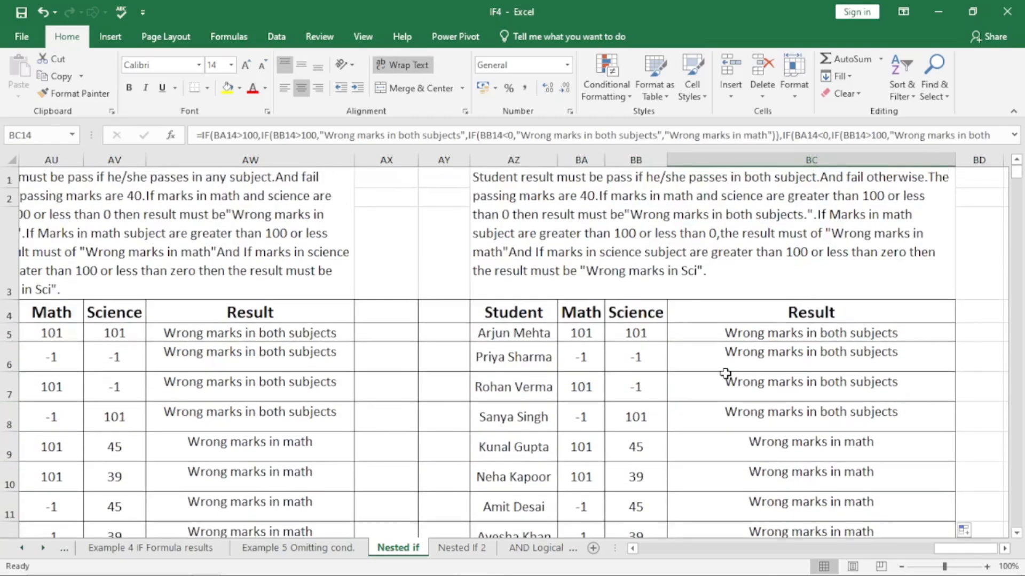